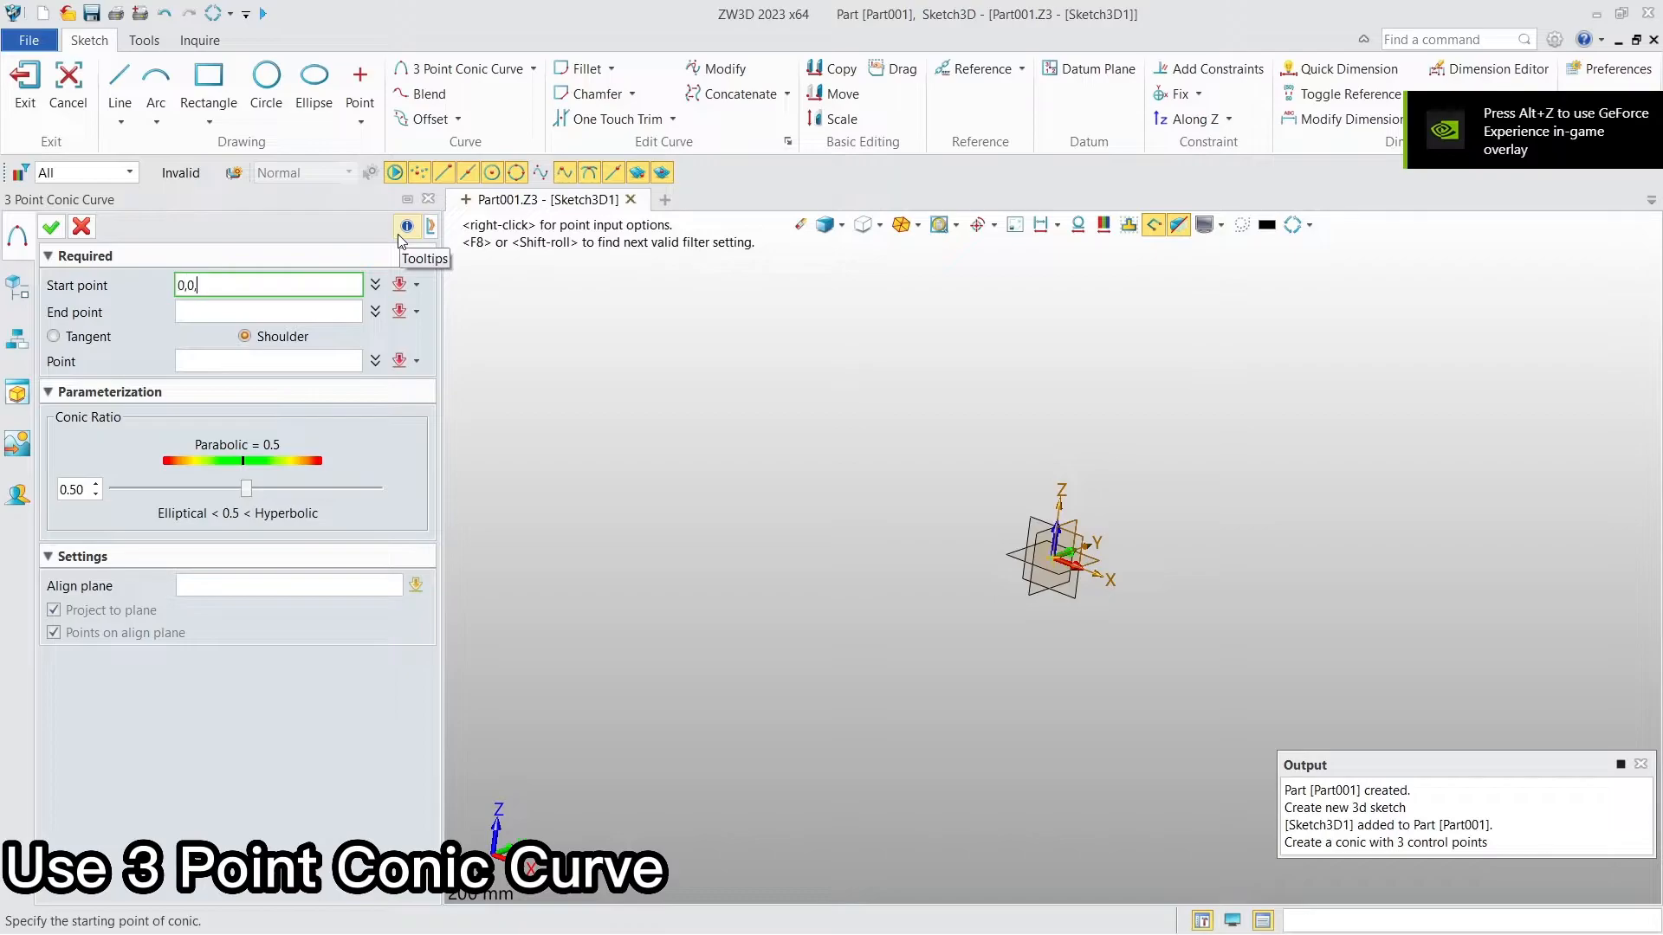
# Create a tangent 3 Point Conic Curve from 0,0,3.5 to -2,0,0 with tangent point -2,0,3.5, ratio 0.50, aligned to the XZ plane
pyautogui.press('Return')
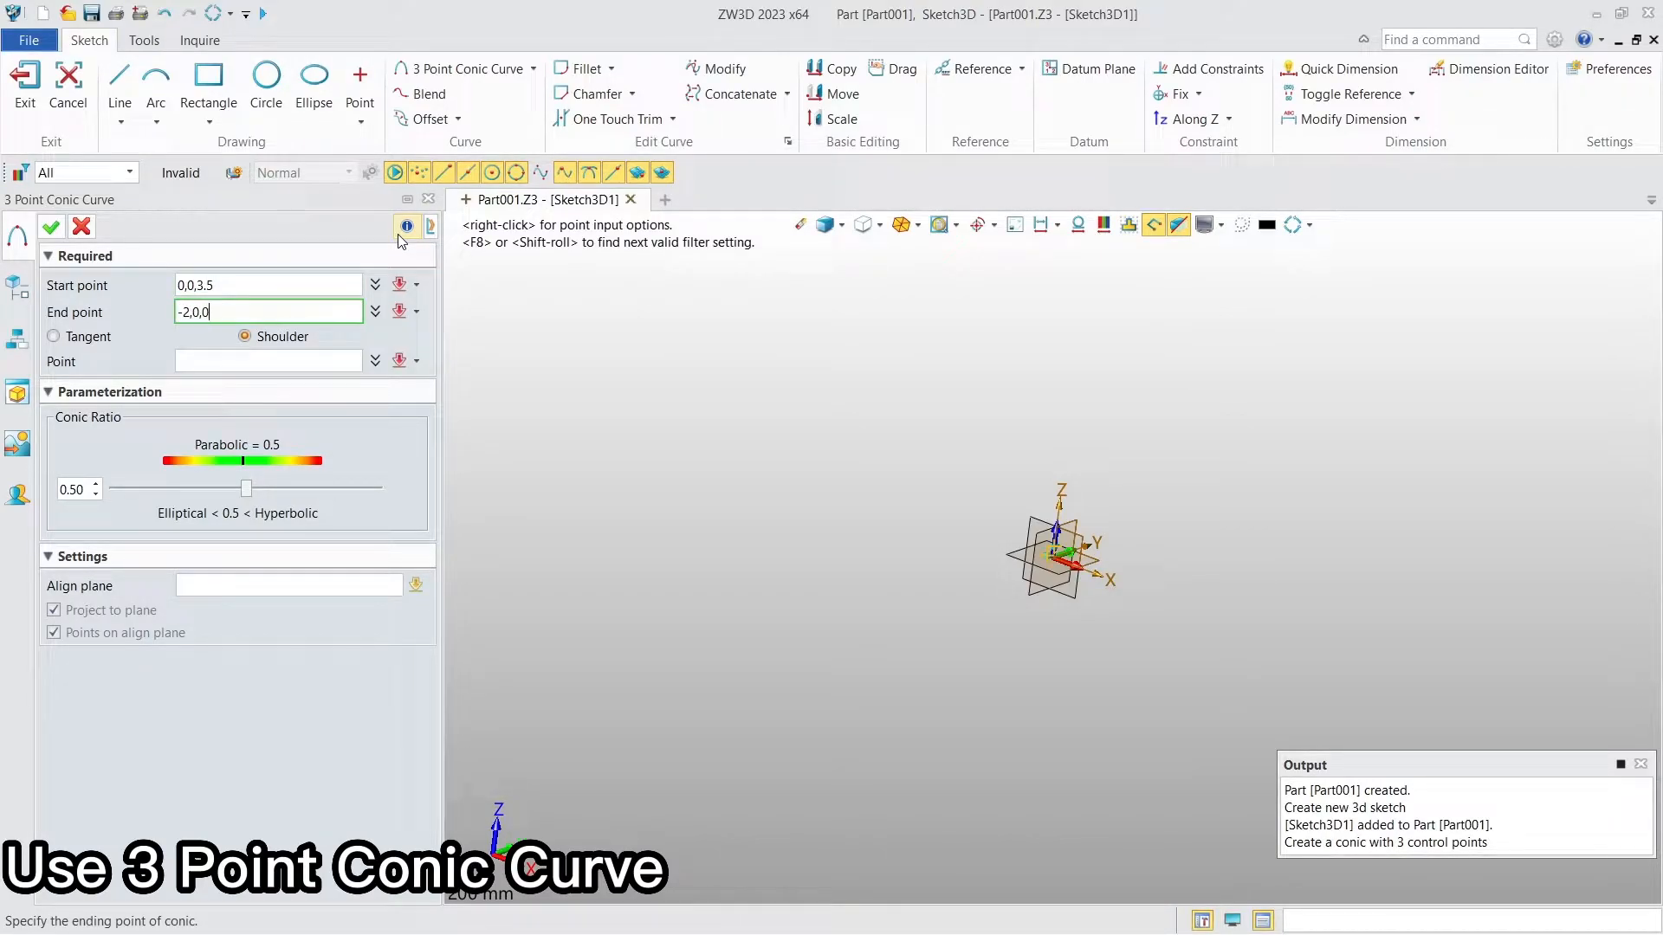
pyautogui.press('Return')
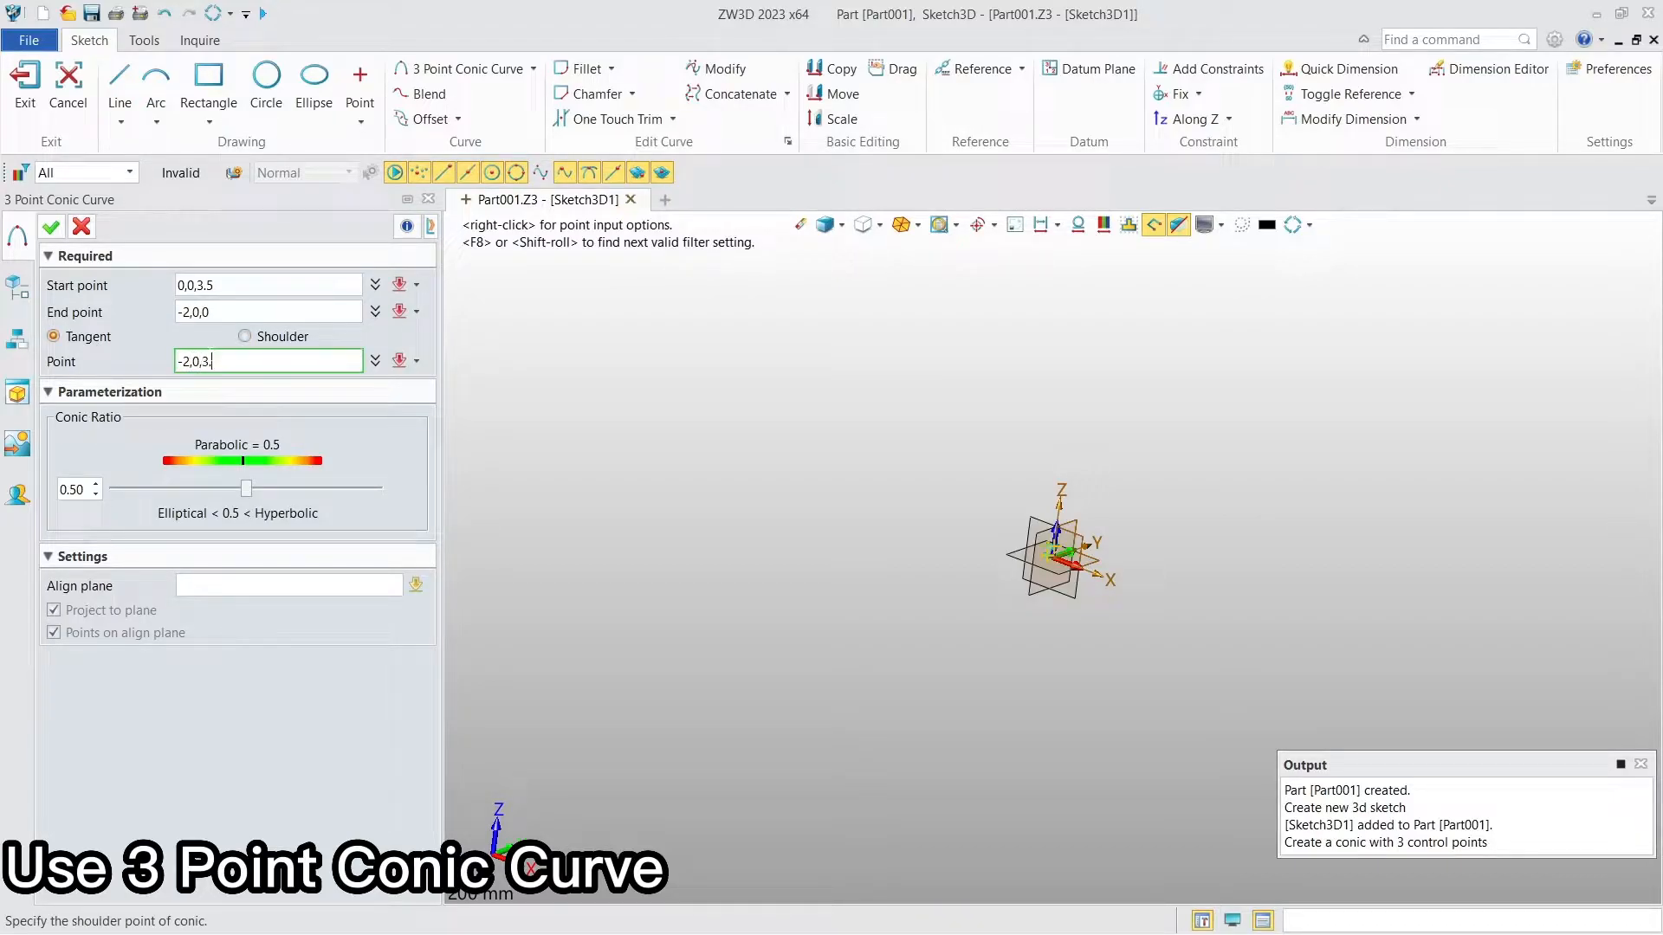
pyautogui.click(381, 582)
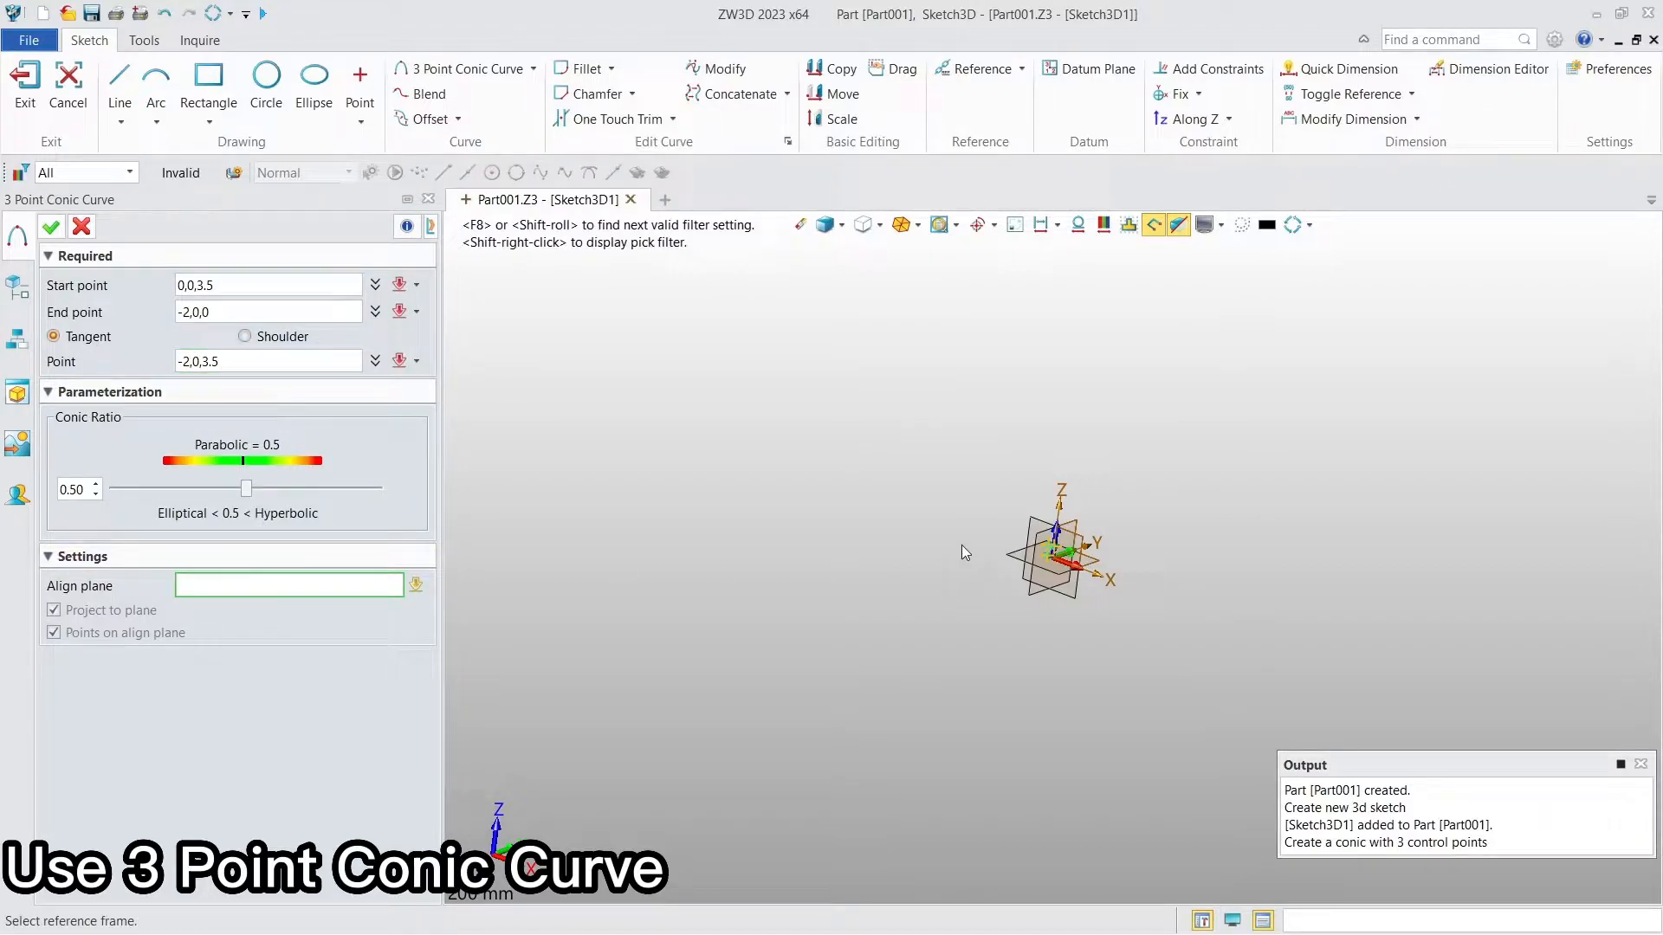
pyautogui.click(1082, 538)
pyautogui.click(900, 226)
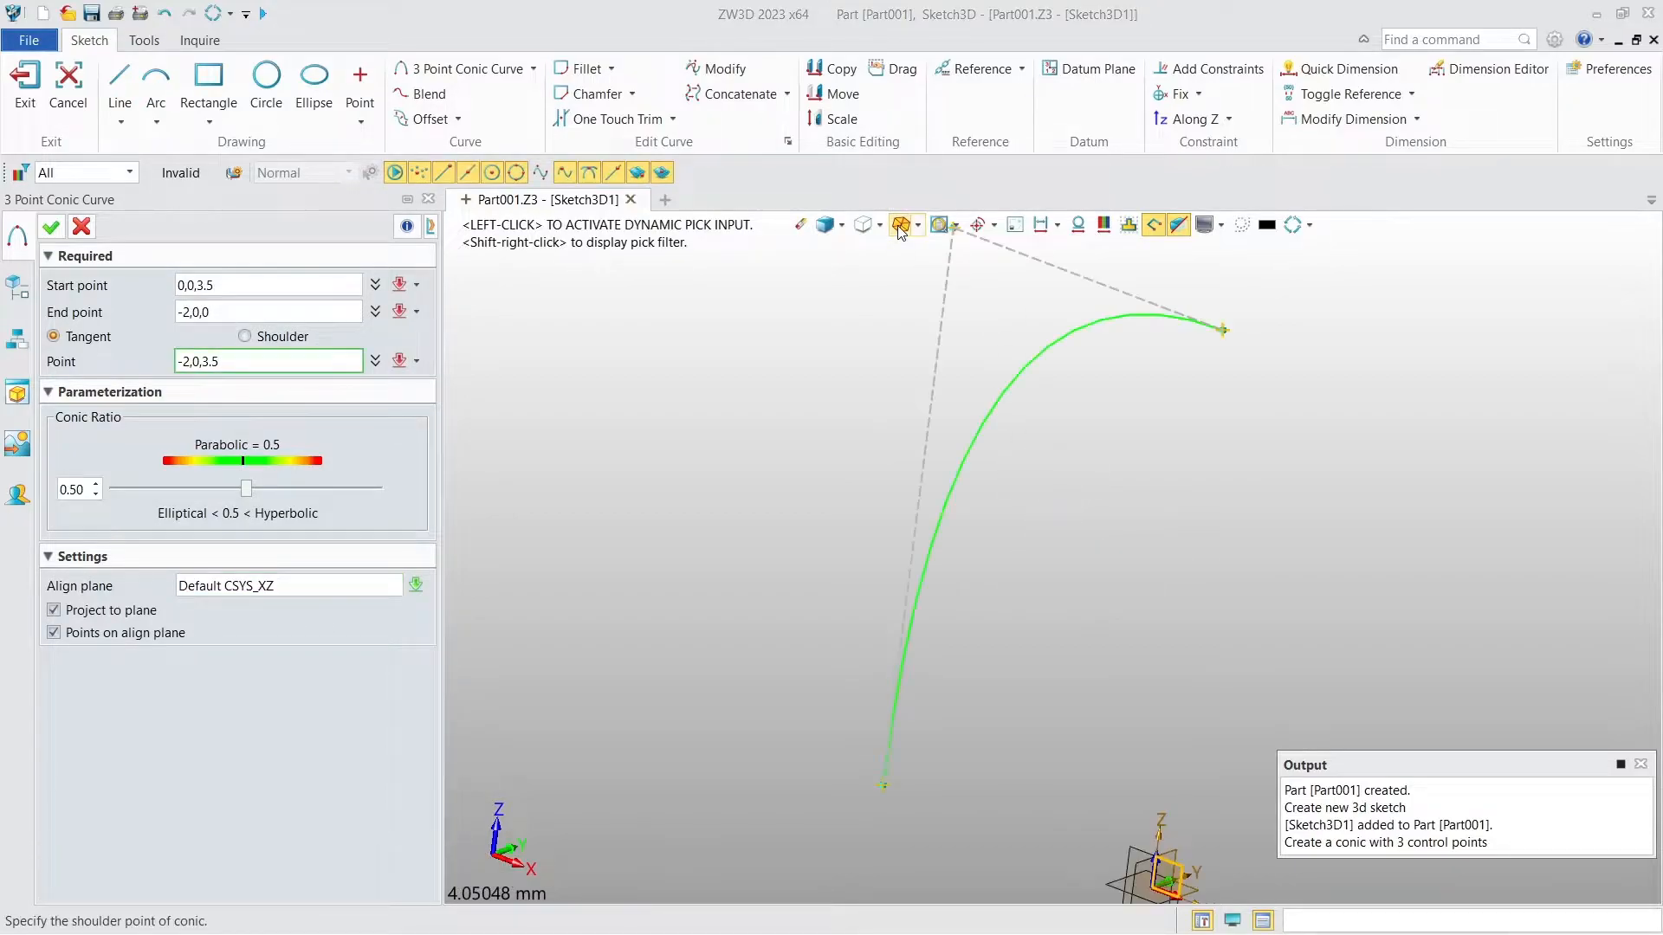
pyautogui.click(51, 227)
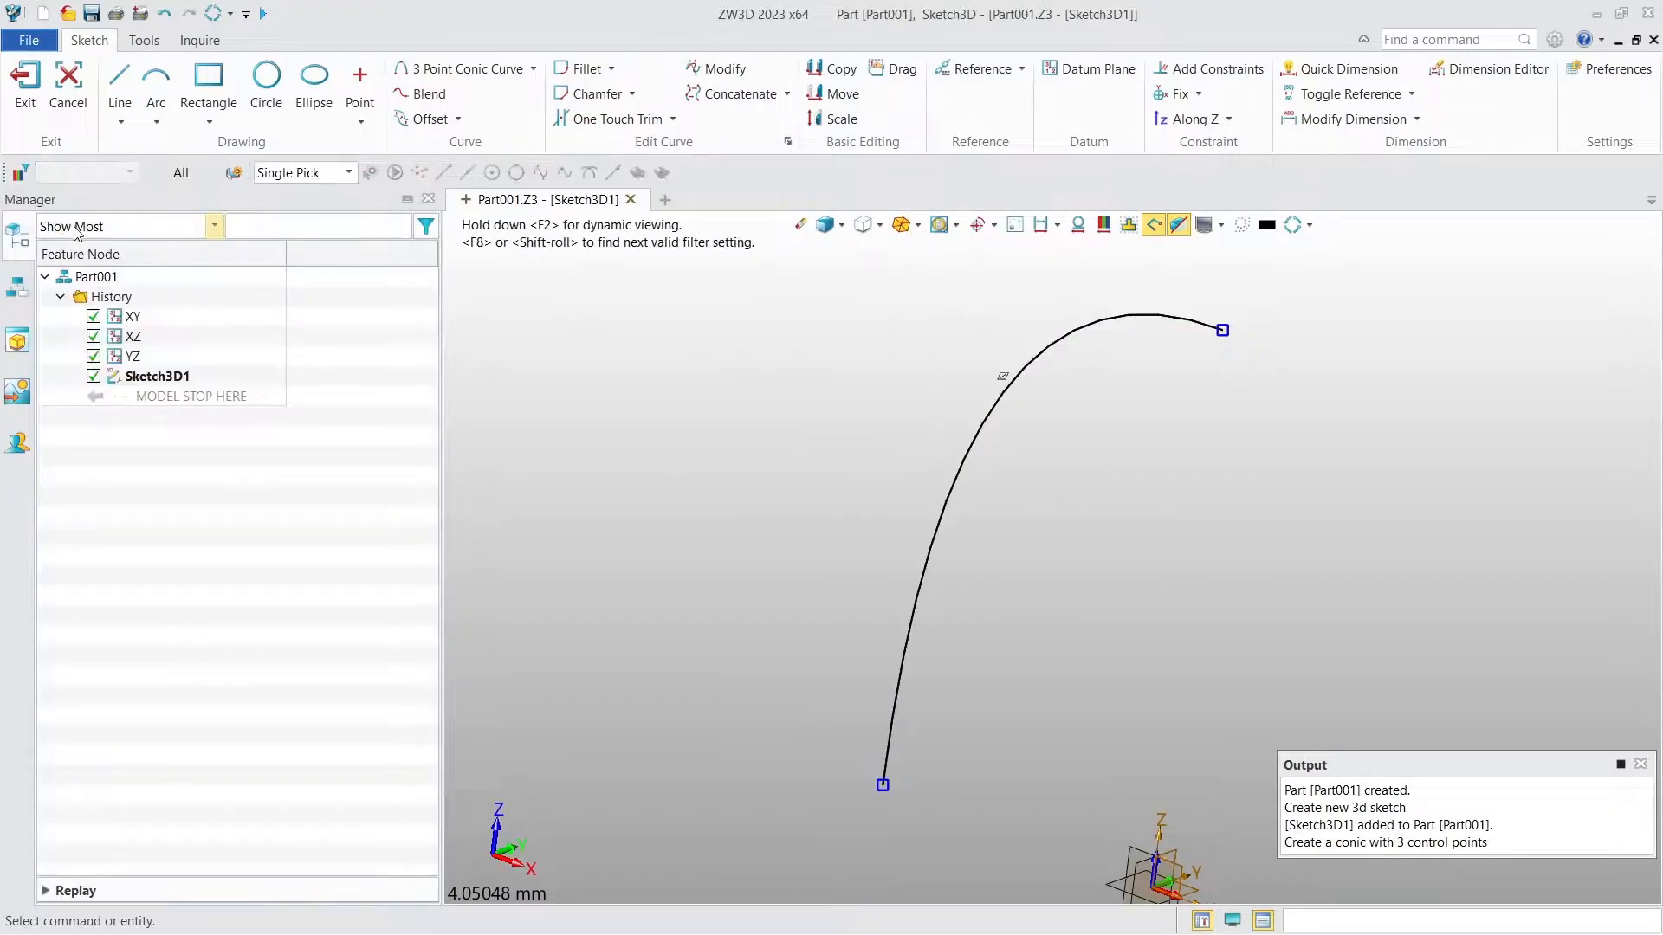
# Copy the conic curve once by rotating it 180 degrees about the Z axis
pyautogui.click(831, 68)
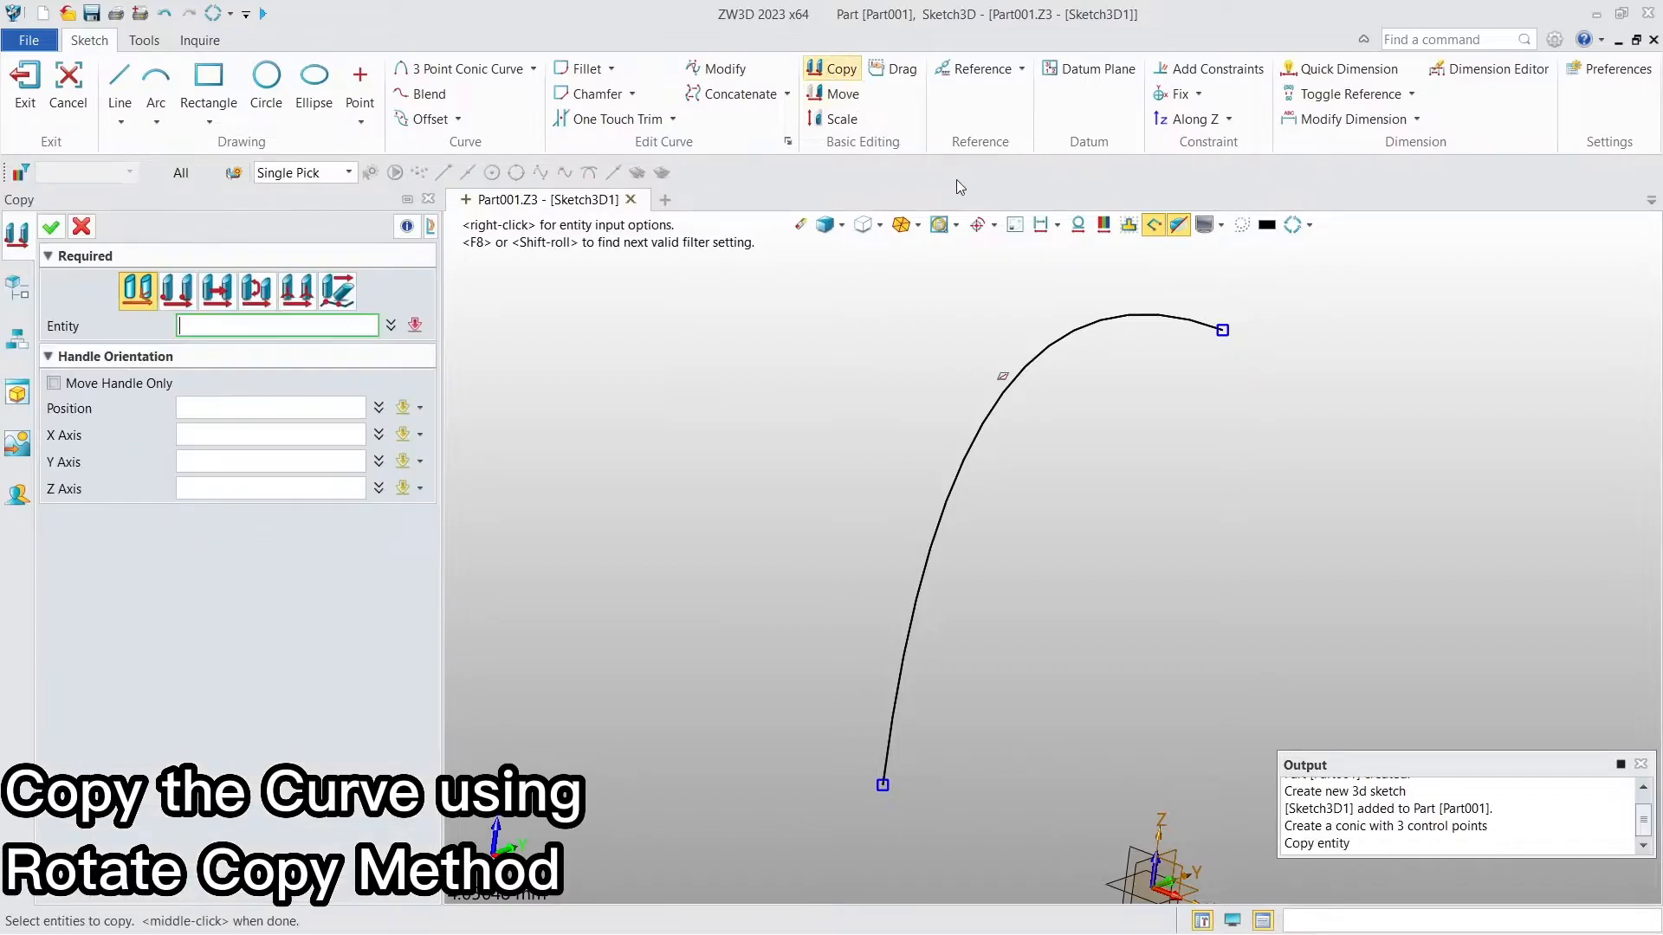
pyautogui.click(1104, 320)
pyautogui.click(257, 290)
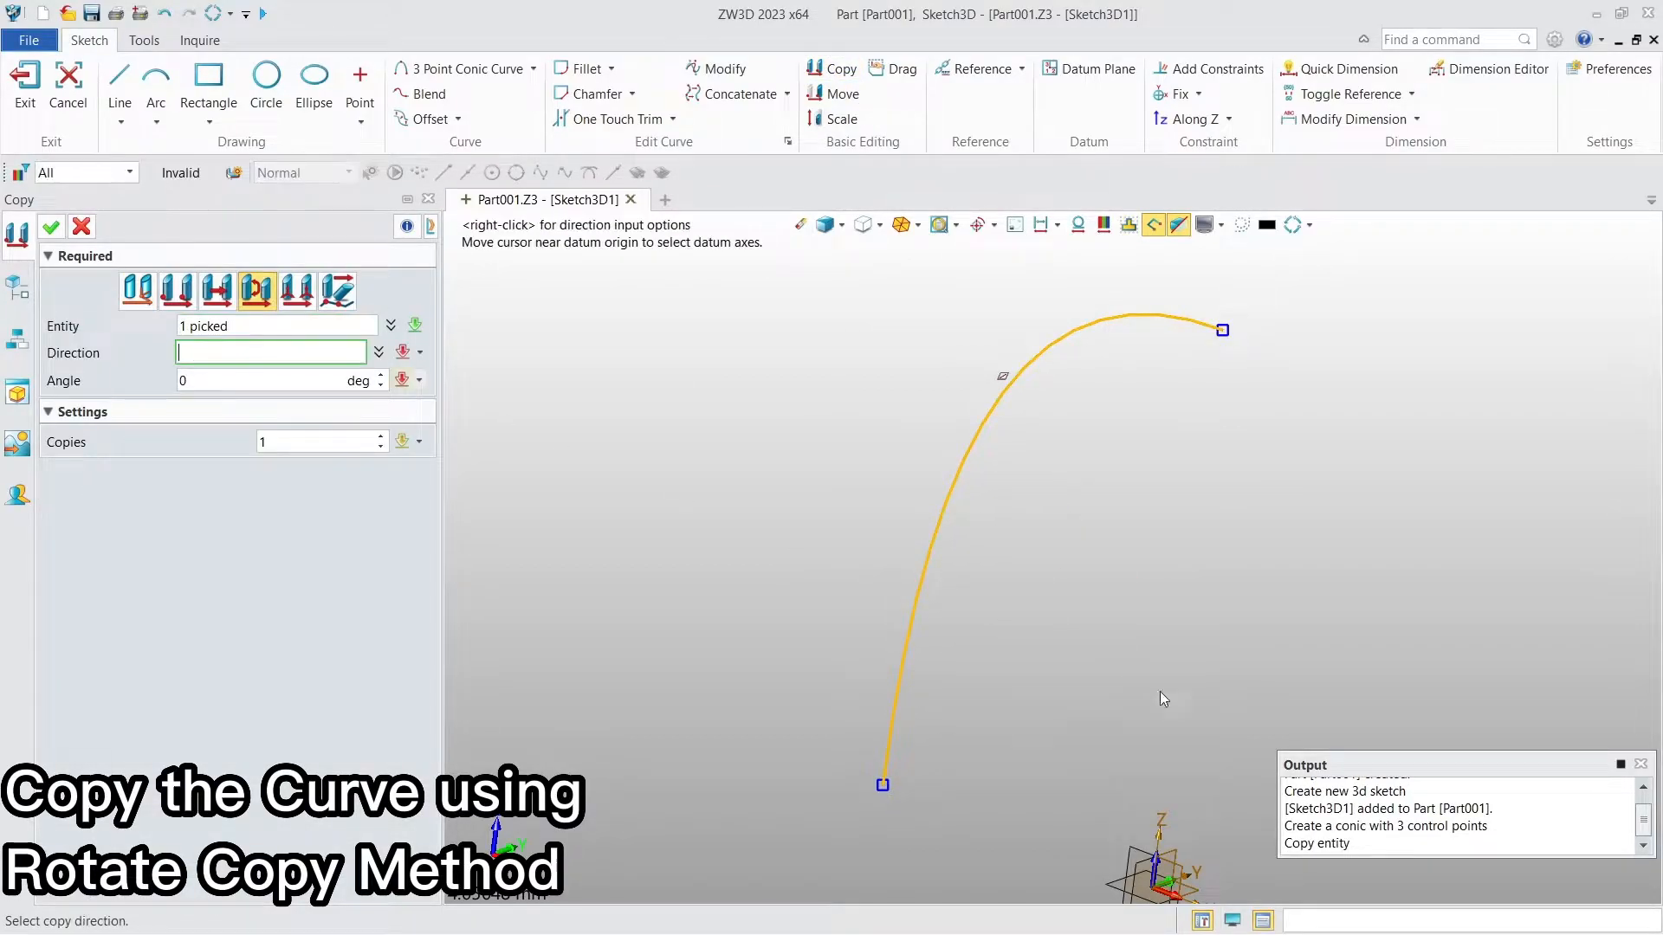
pyautogui.click(1156, 858)
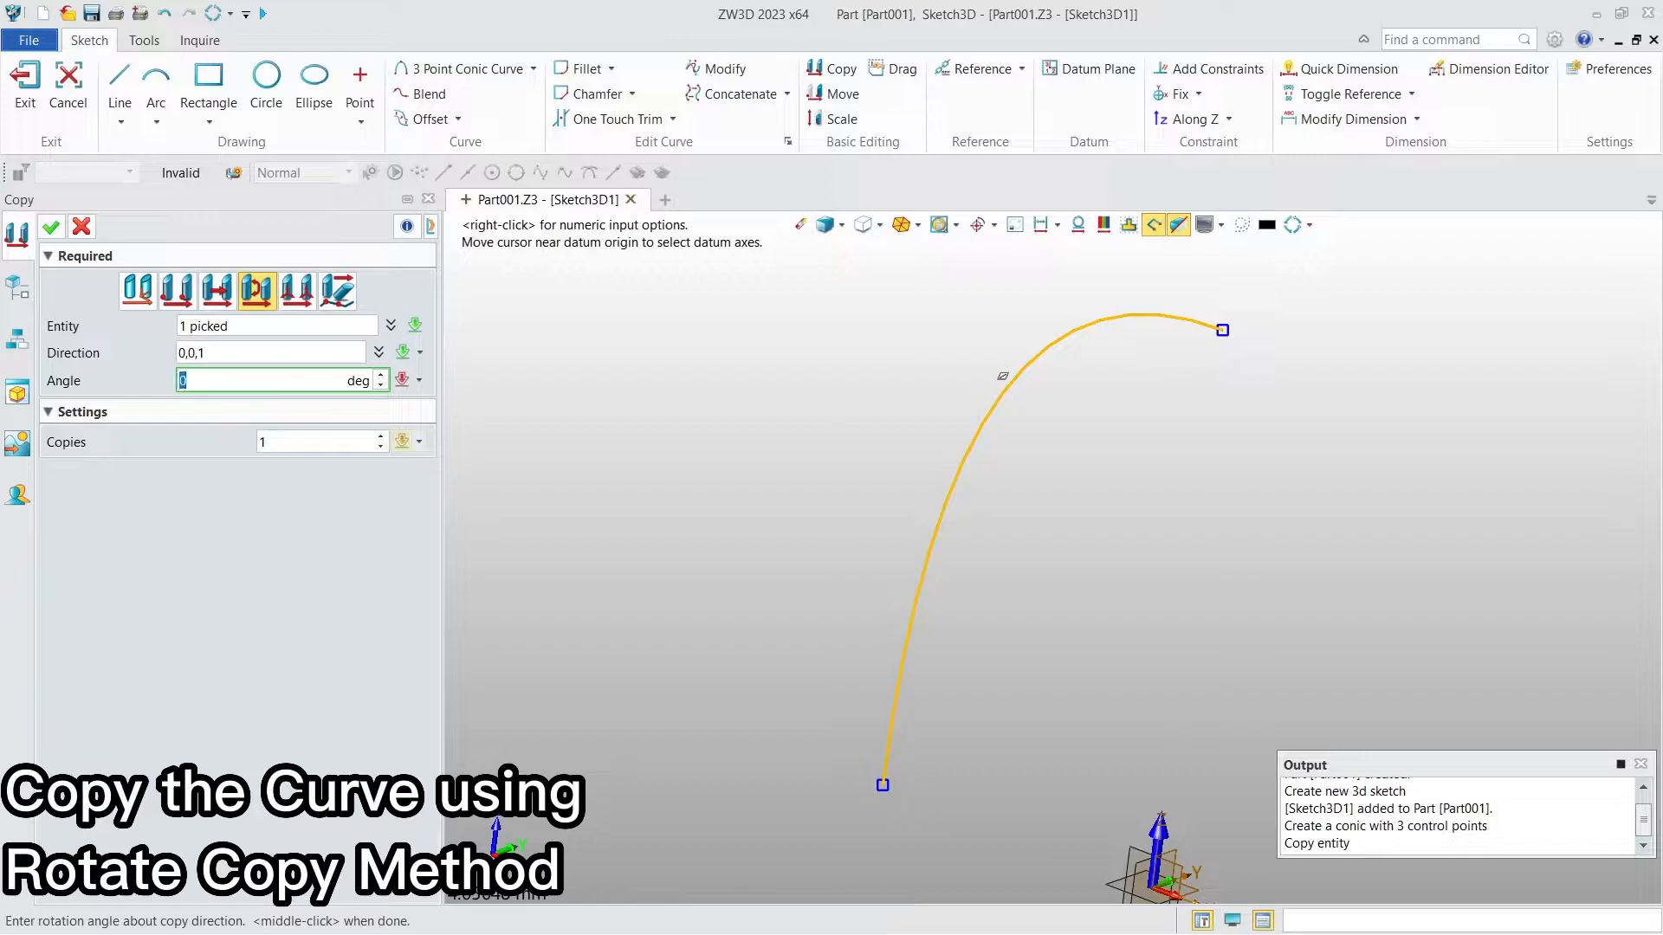
pyautogui.write('180')
pyautogui.press('Return')
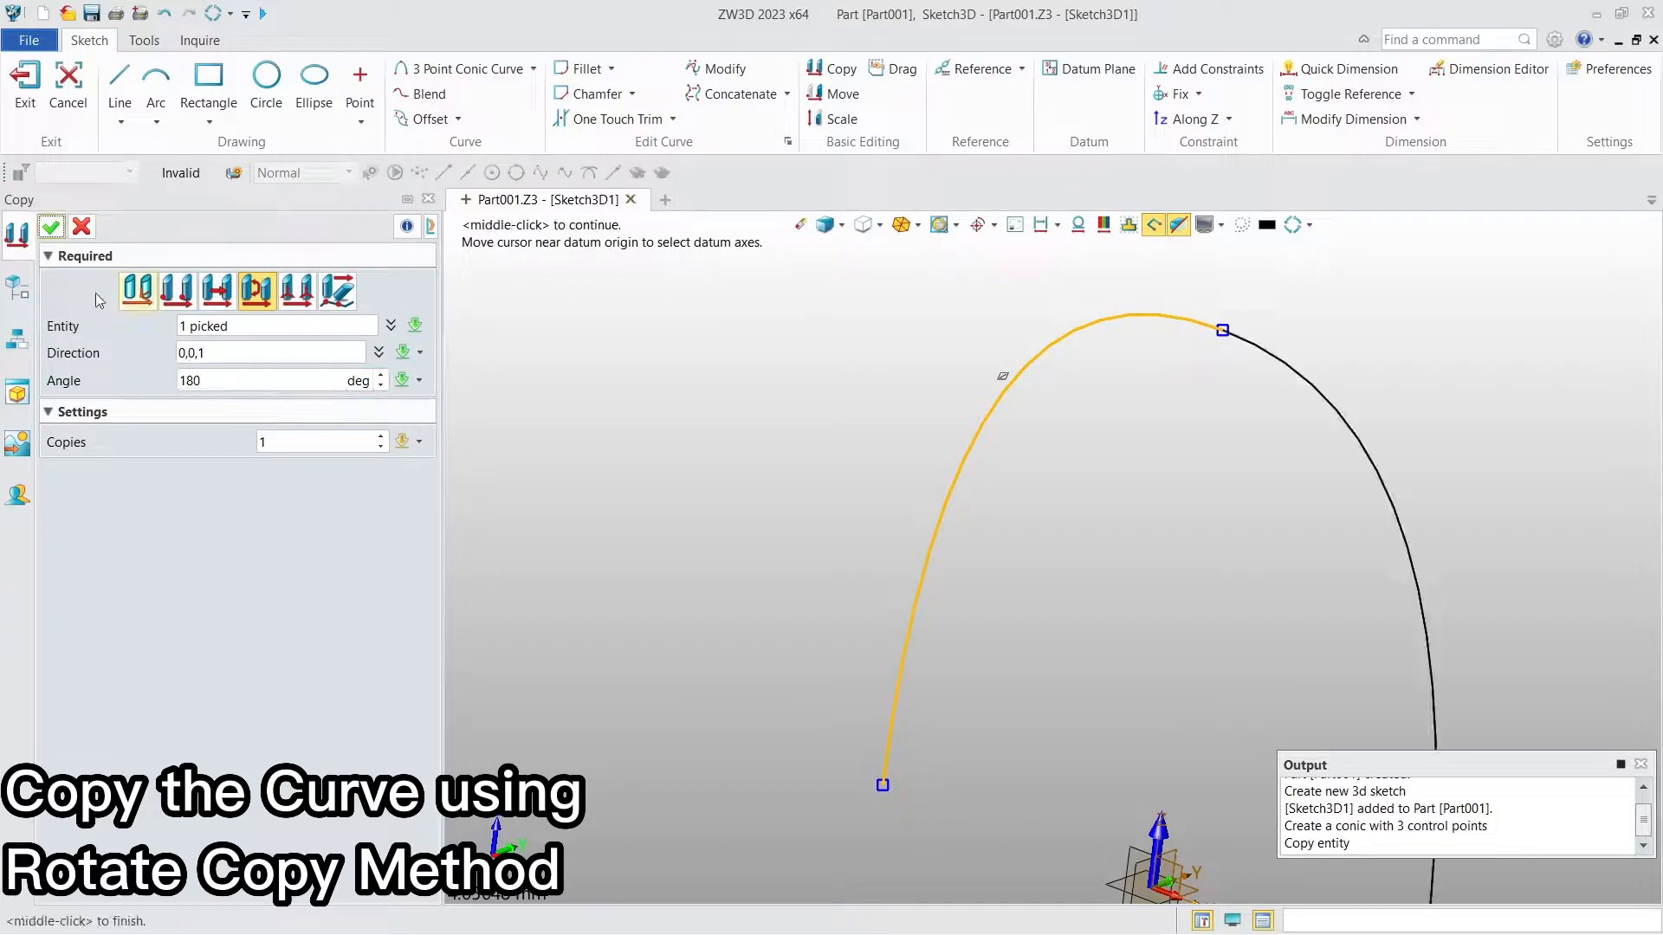
# Copy both conic curves by rotating them 180 degrees about the X axis to close the profile
pyautogui.click(814, 71)
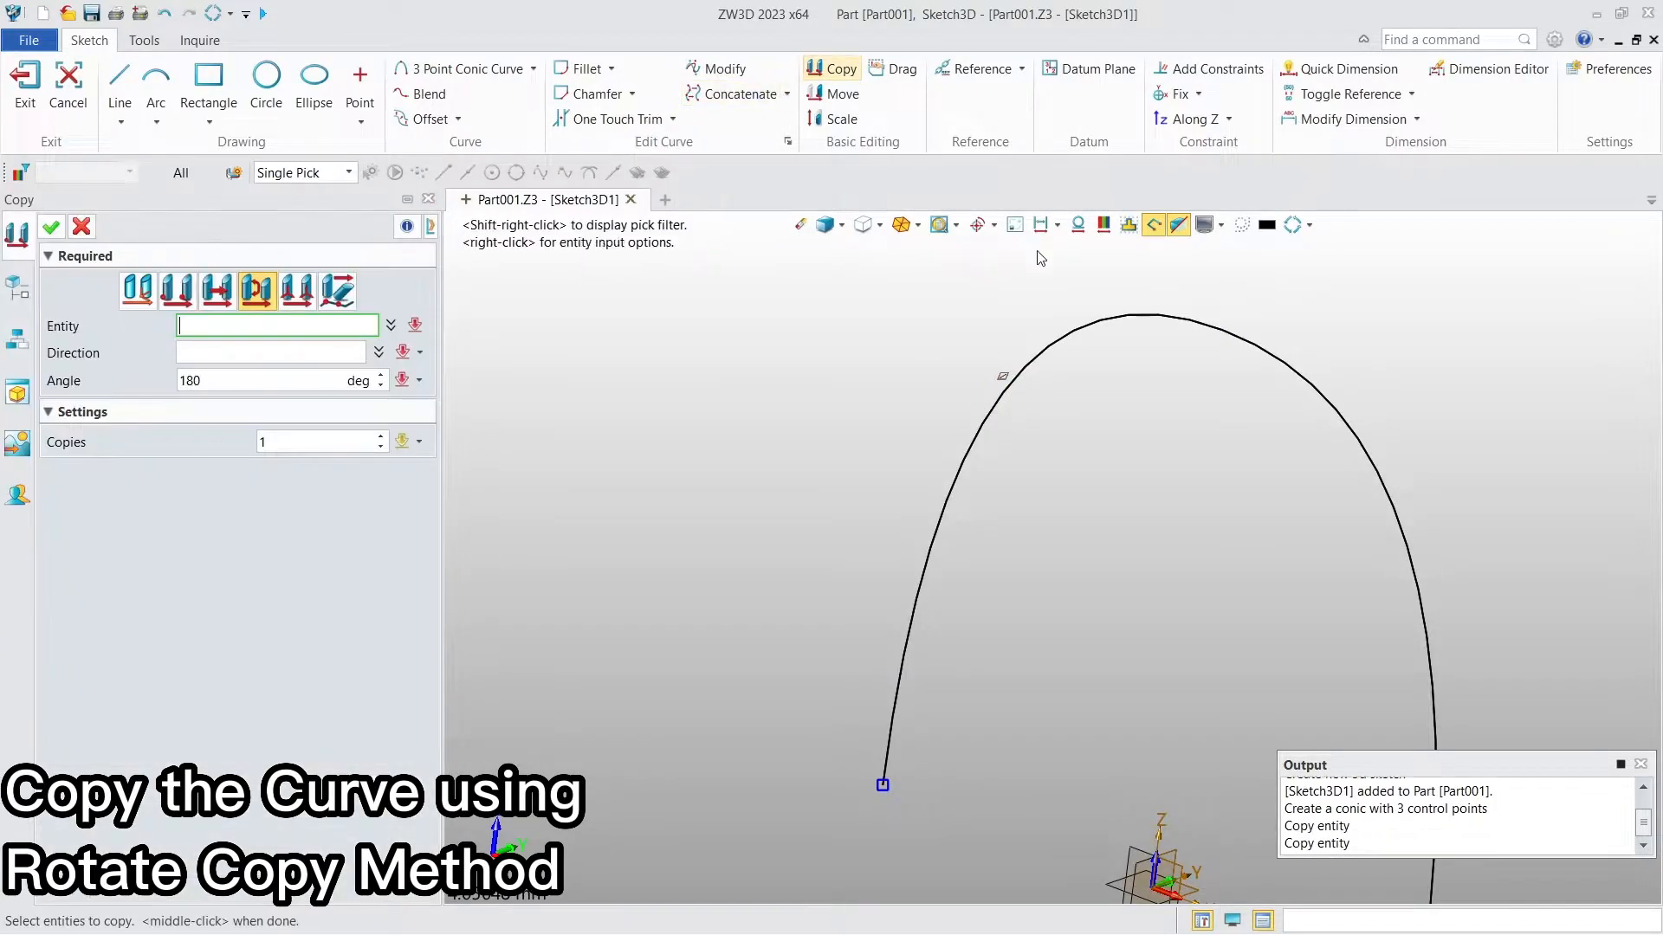
pyautogui.click(1048, 344)
pyautogui.click(1284, 354)
pyautogui.middleClick(1161, 604)
pyautogui.click(1175, 890)
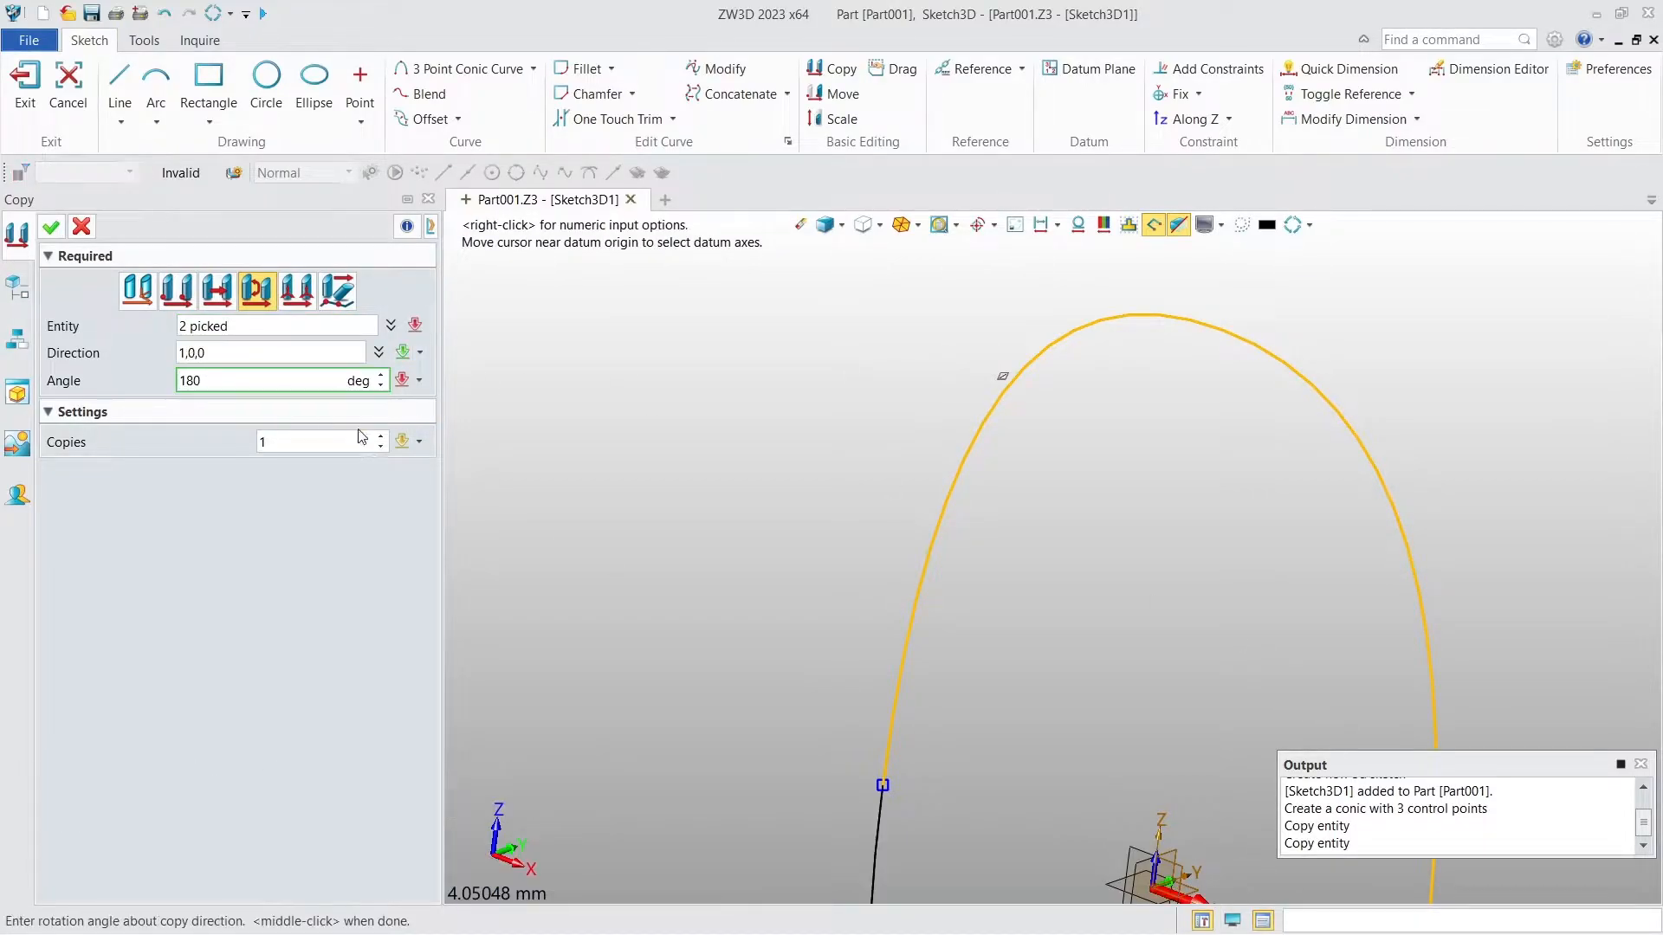
pyautogui.click(50, 230)
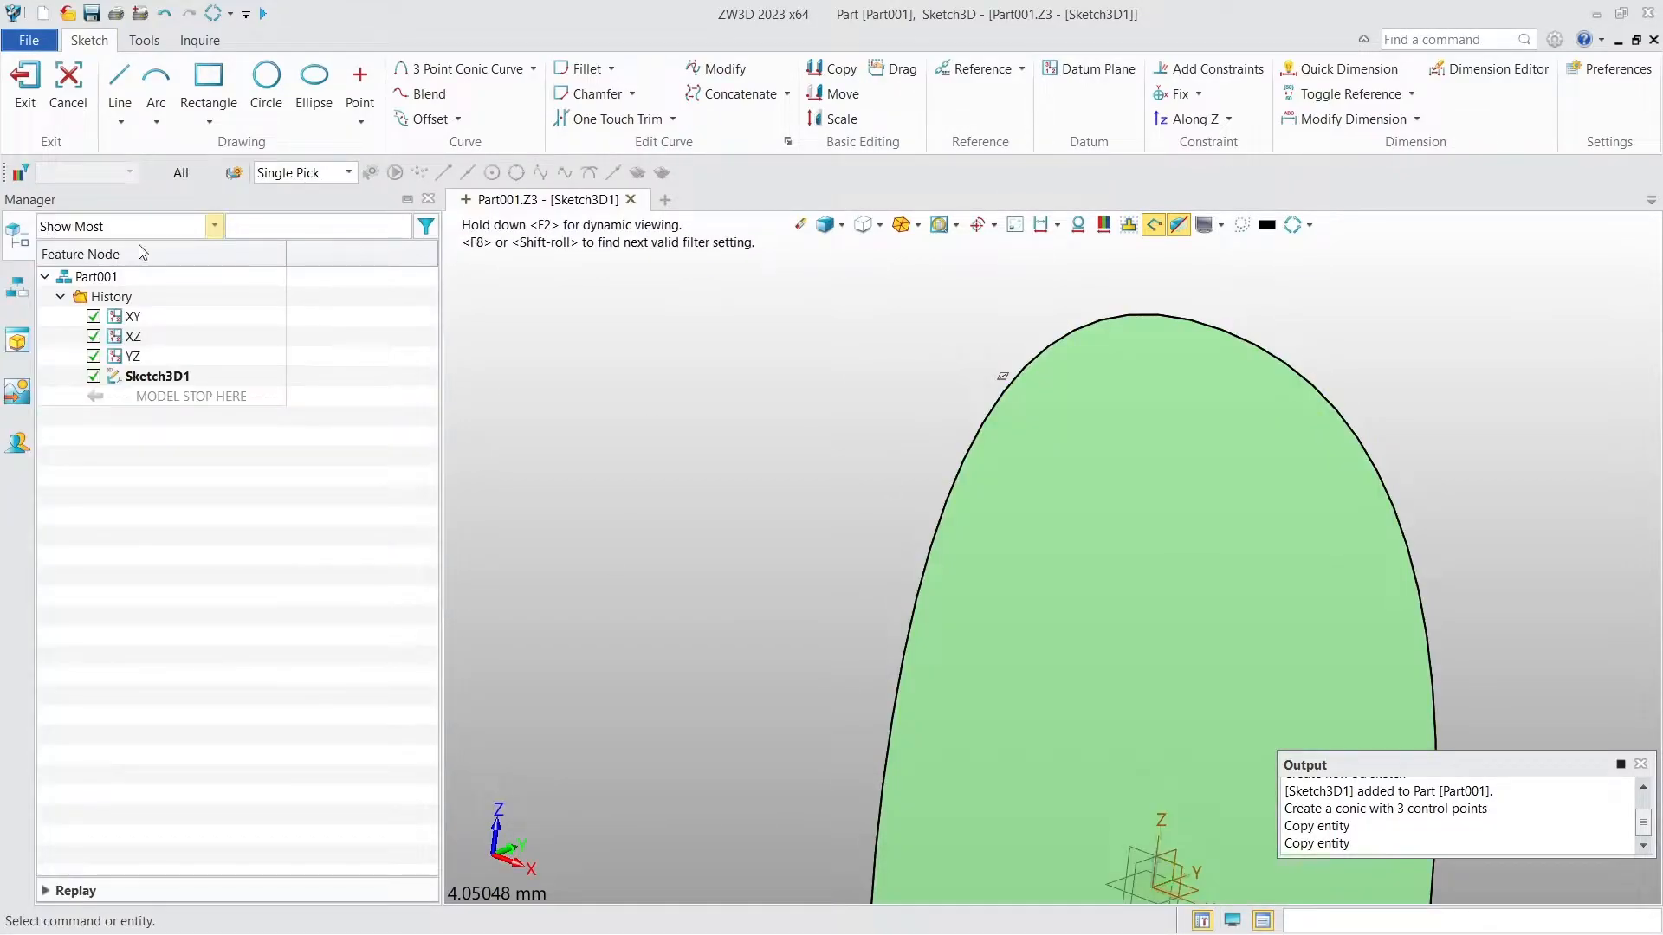
# Create a datum plane offset -10 mm from the XZ plane
pyautogui.click(898, 228)
pyautogui.click(1098, 69)
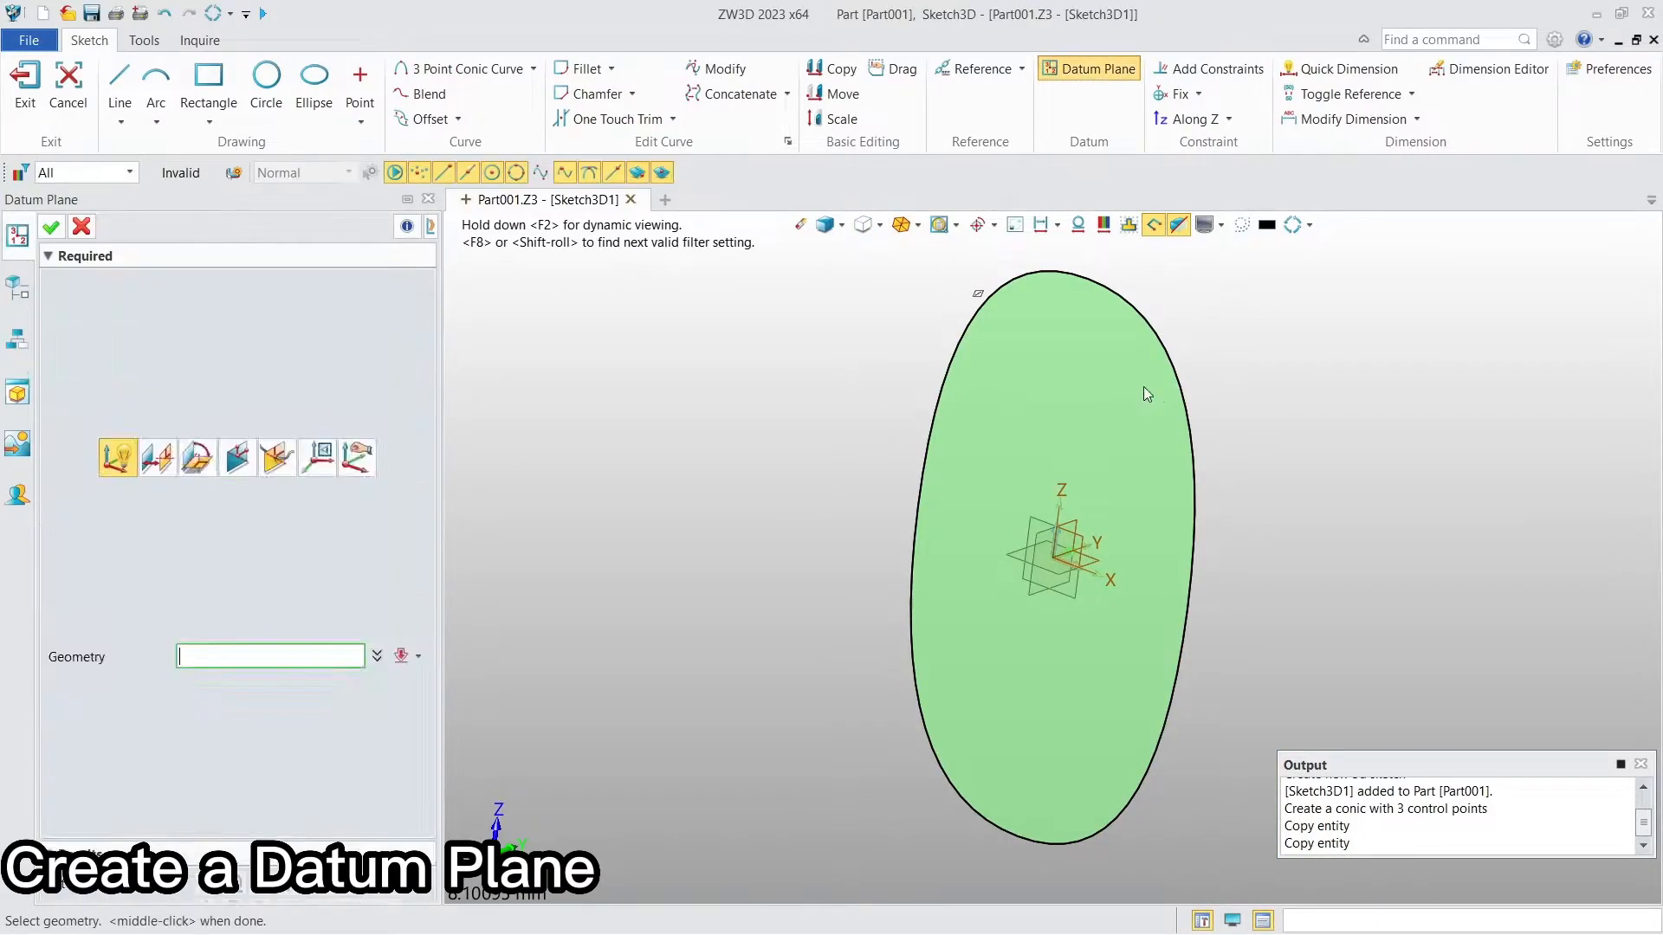
pyautogui.click(1084, 548)
pyautogui.press('Return')
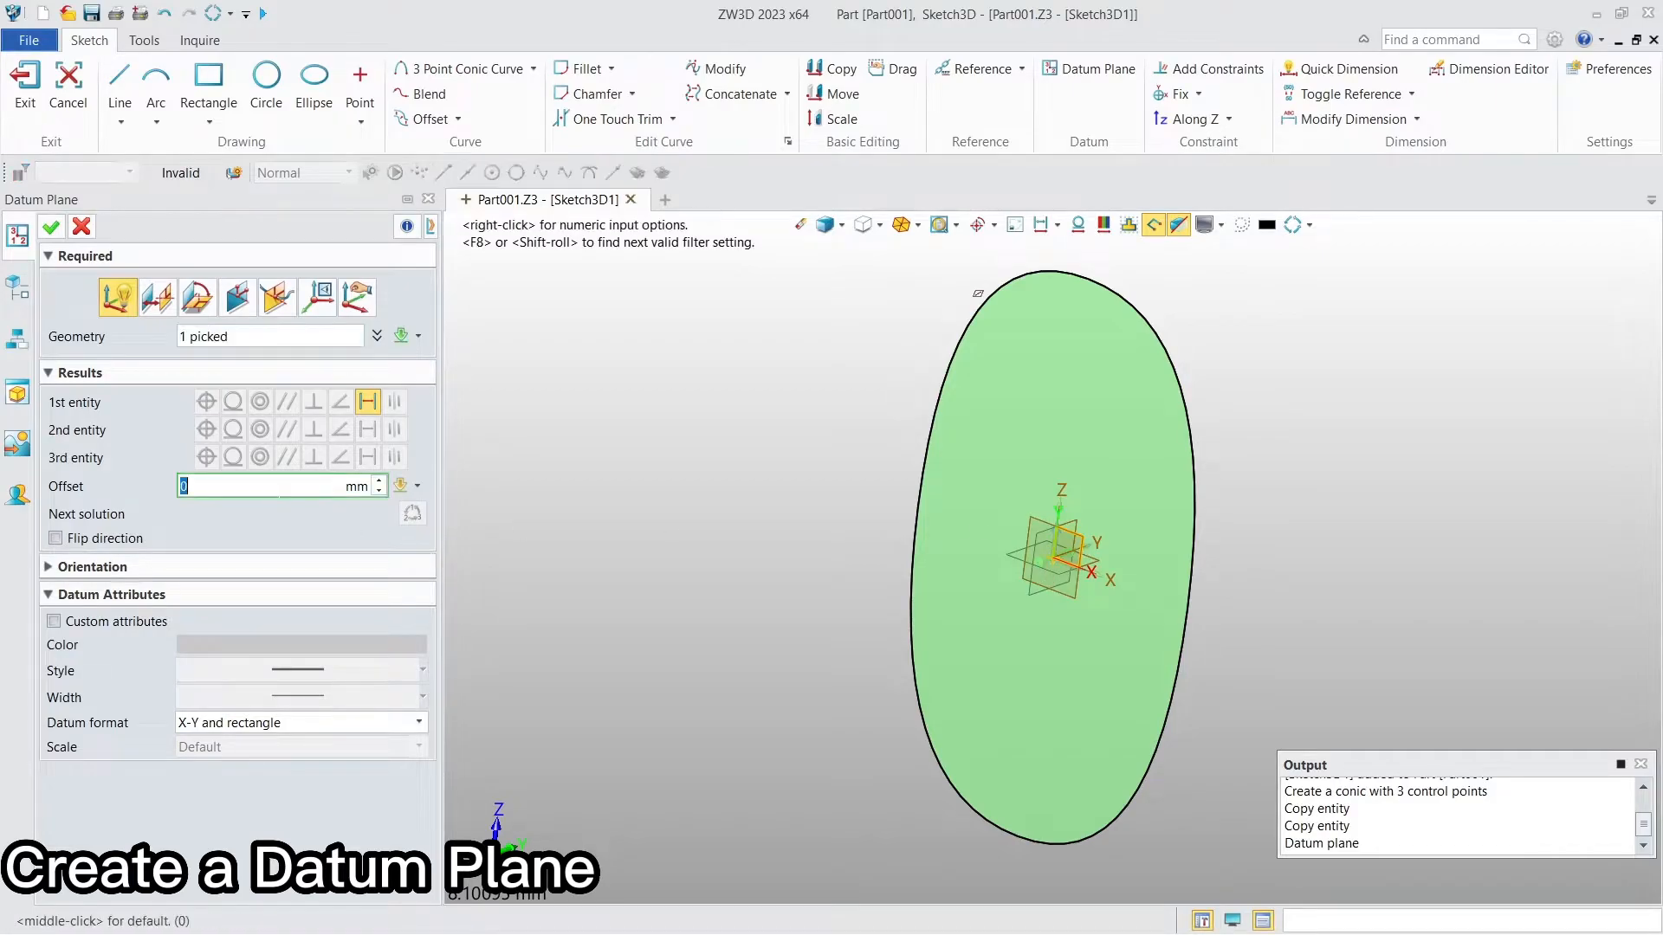
pyautogui.write('-10')
pyautogui.press('Return')
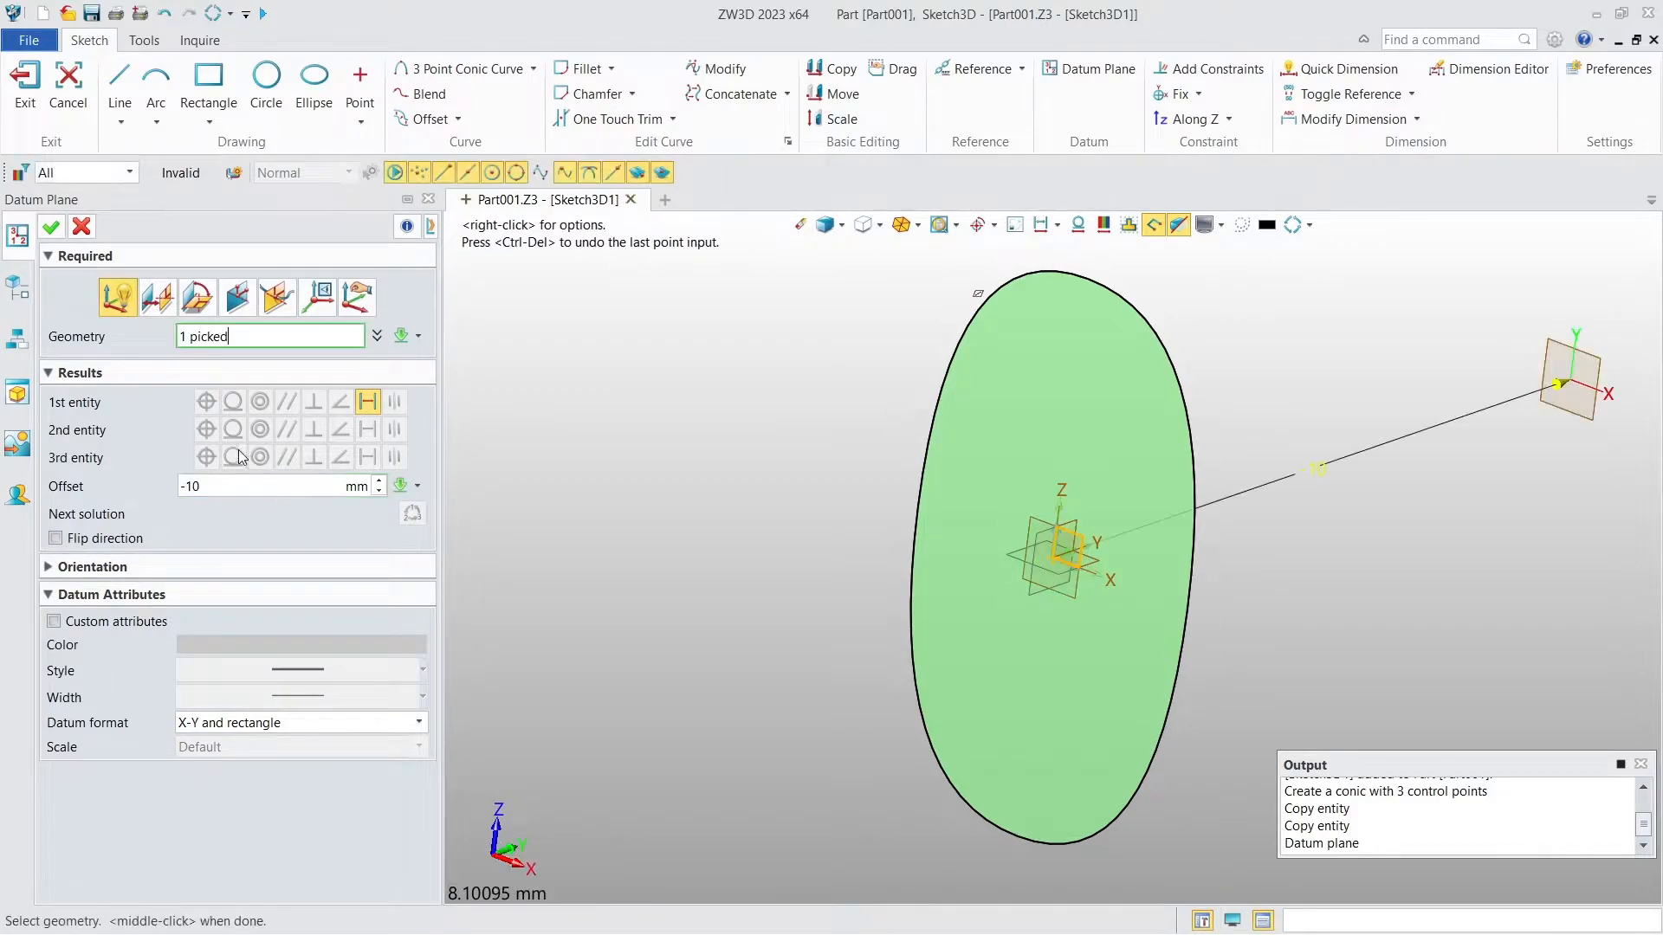
pyautogui.click(51, 227)
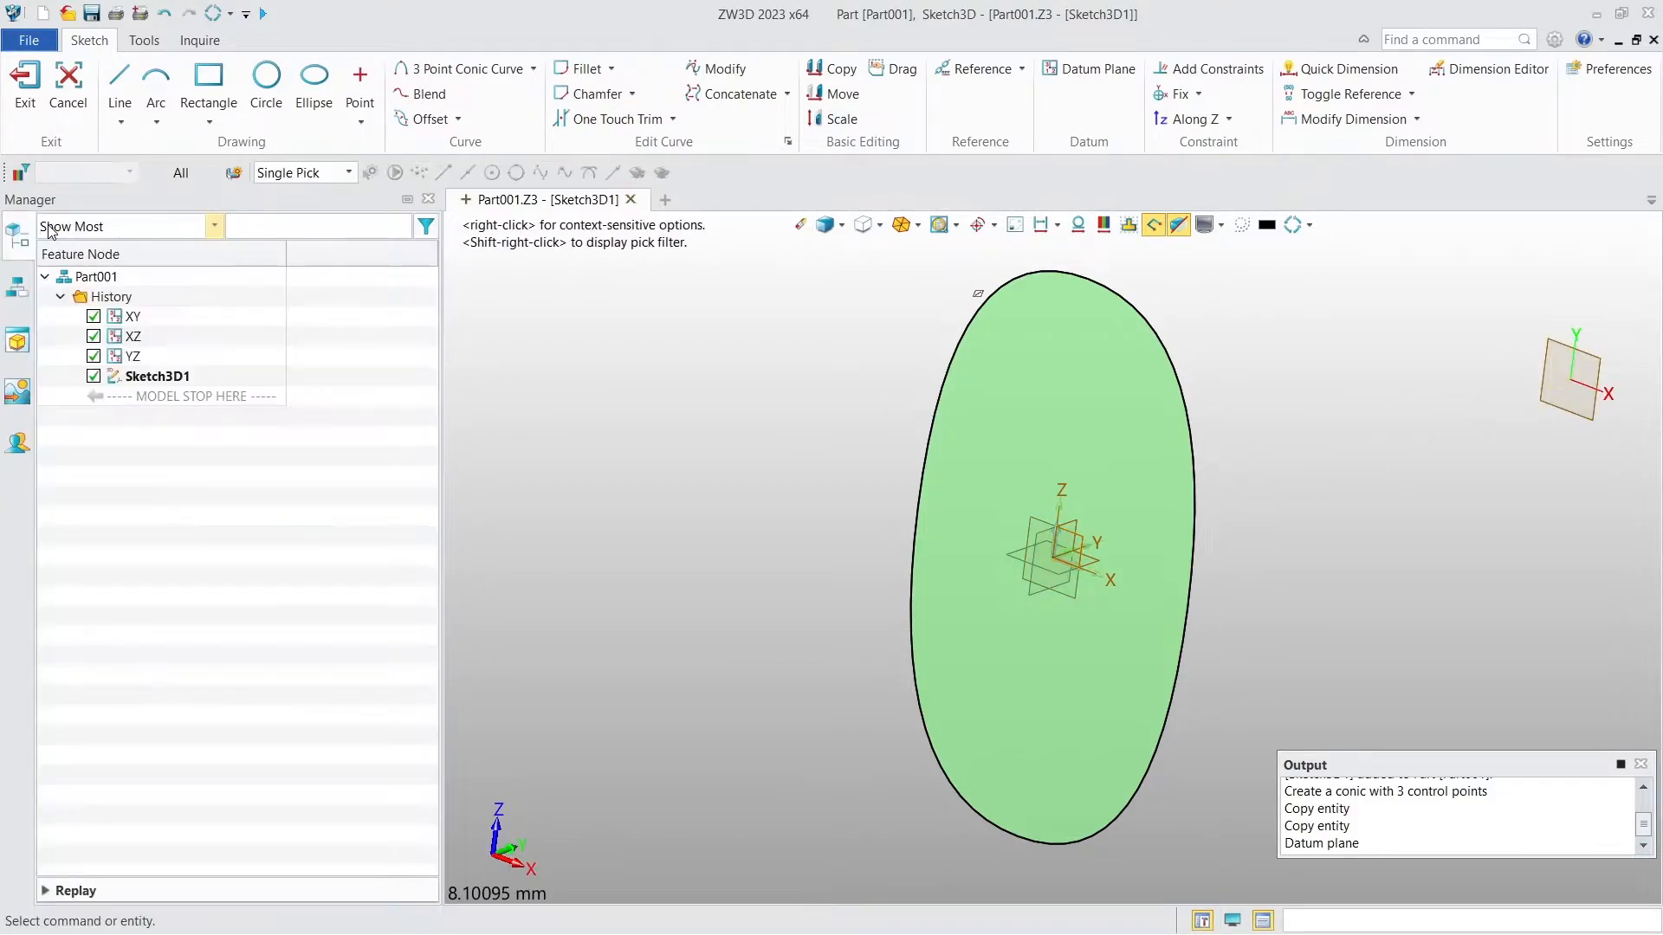
# Draw a centred ellipse on the new datum plane at its origin, 16 mm high and 10 mm wide
pyautogui.click(313, 86)
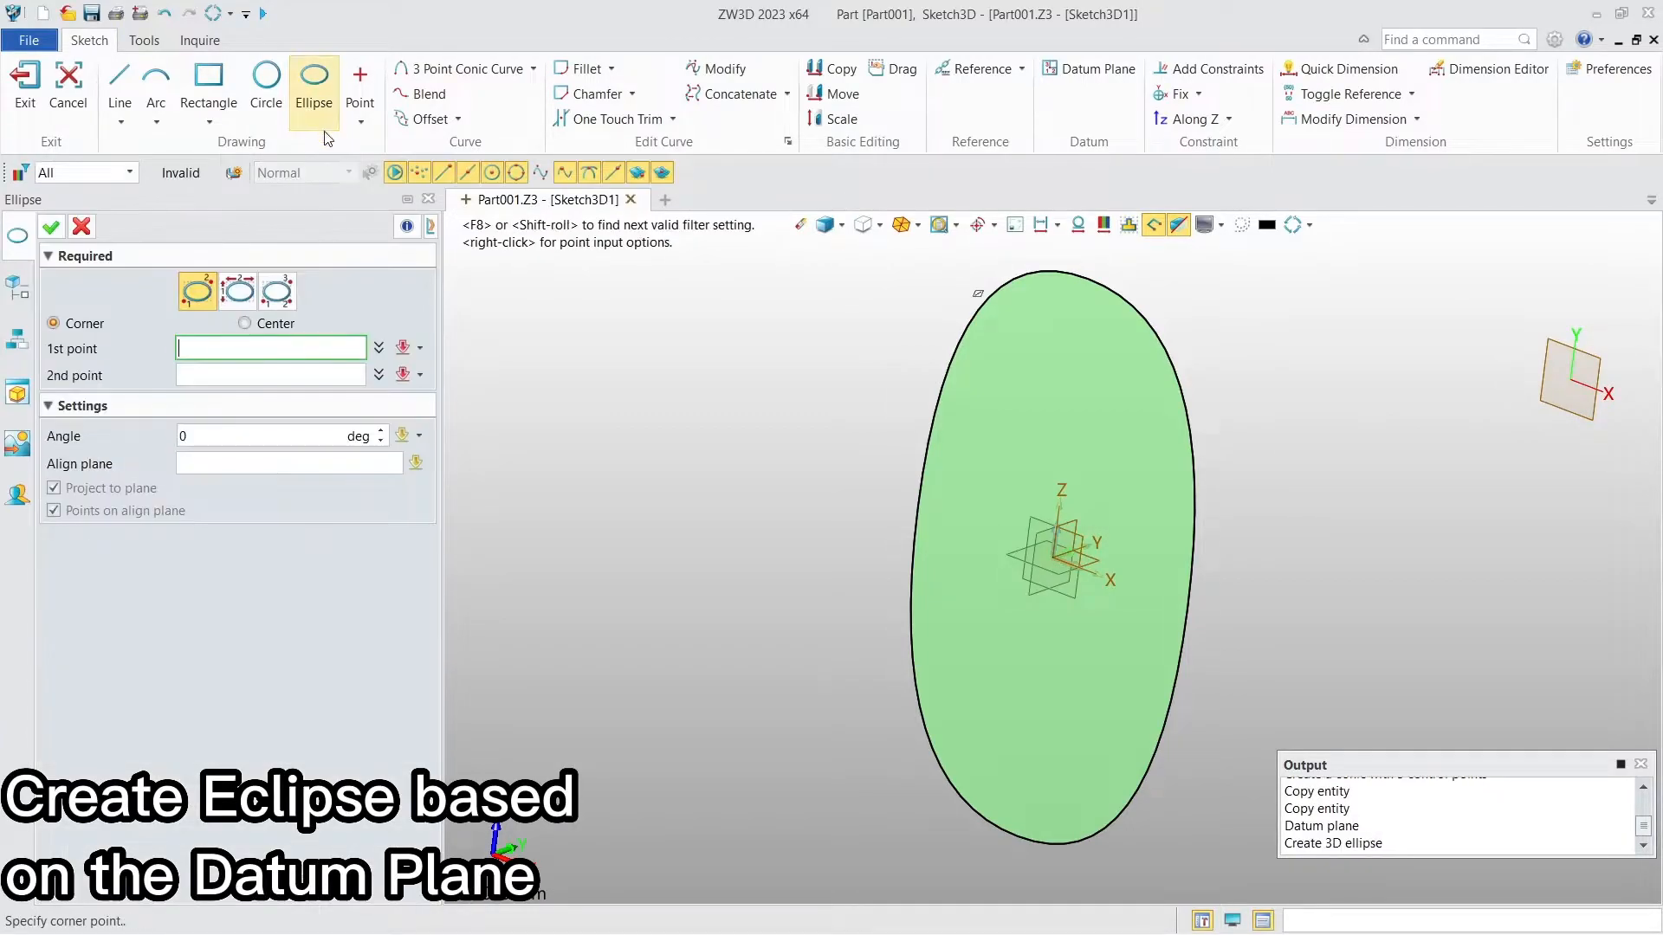
pyautogui.click(238, 292)
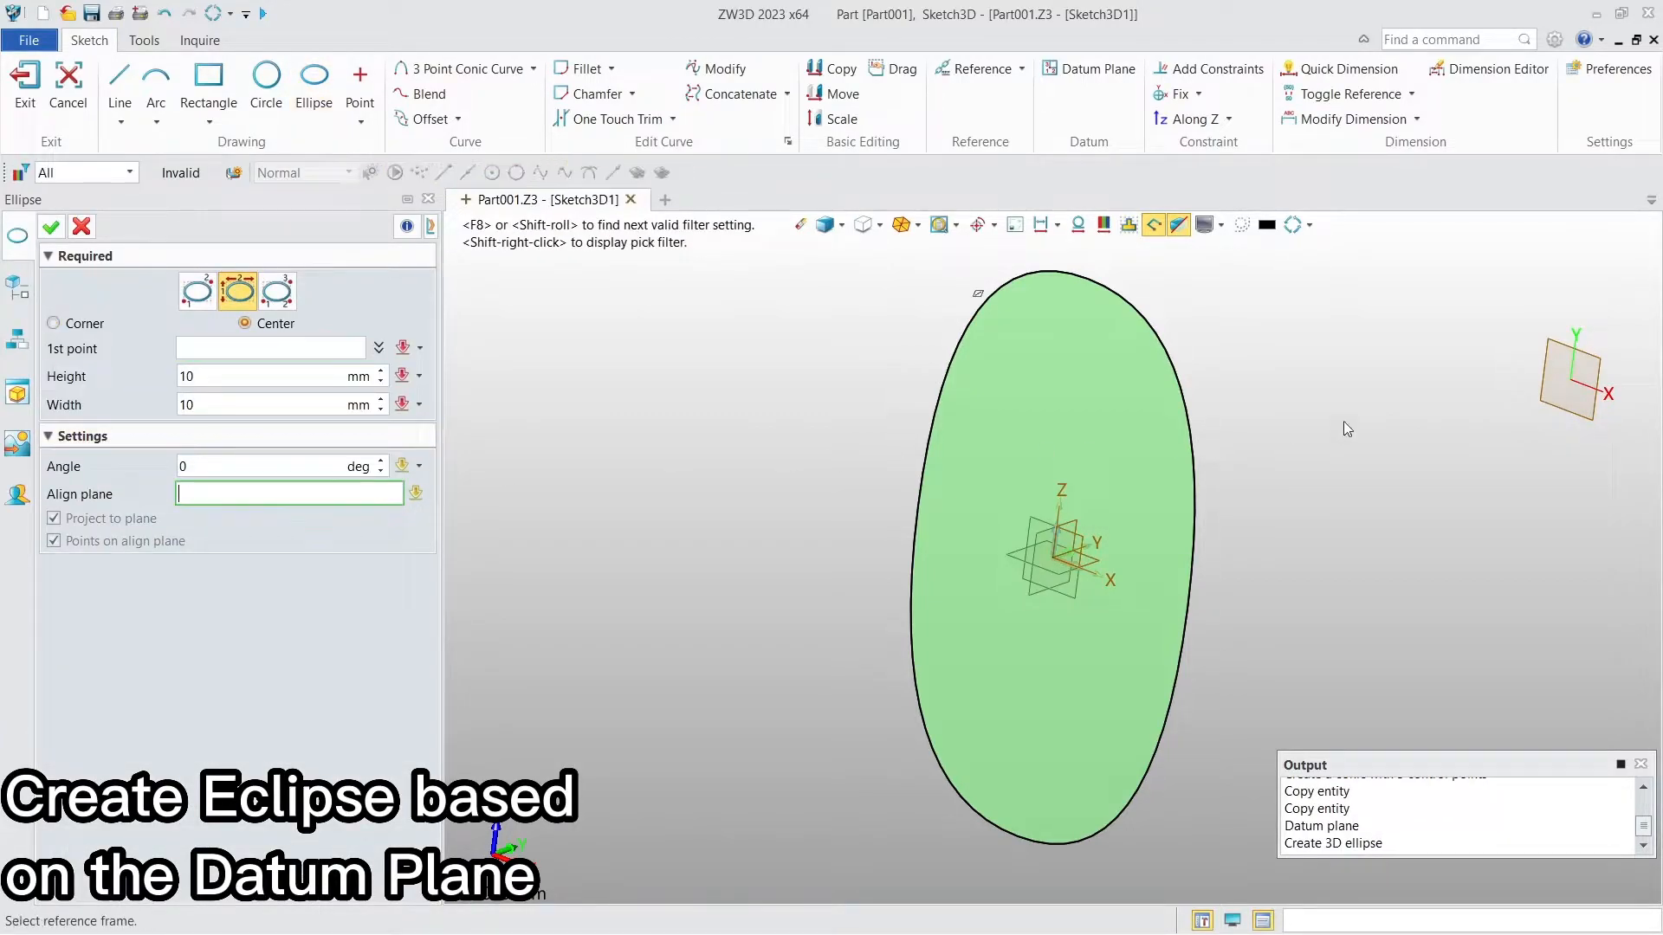
pyautogui.click(1573, 381)
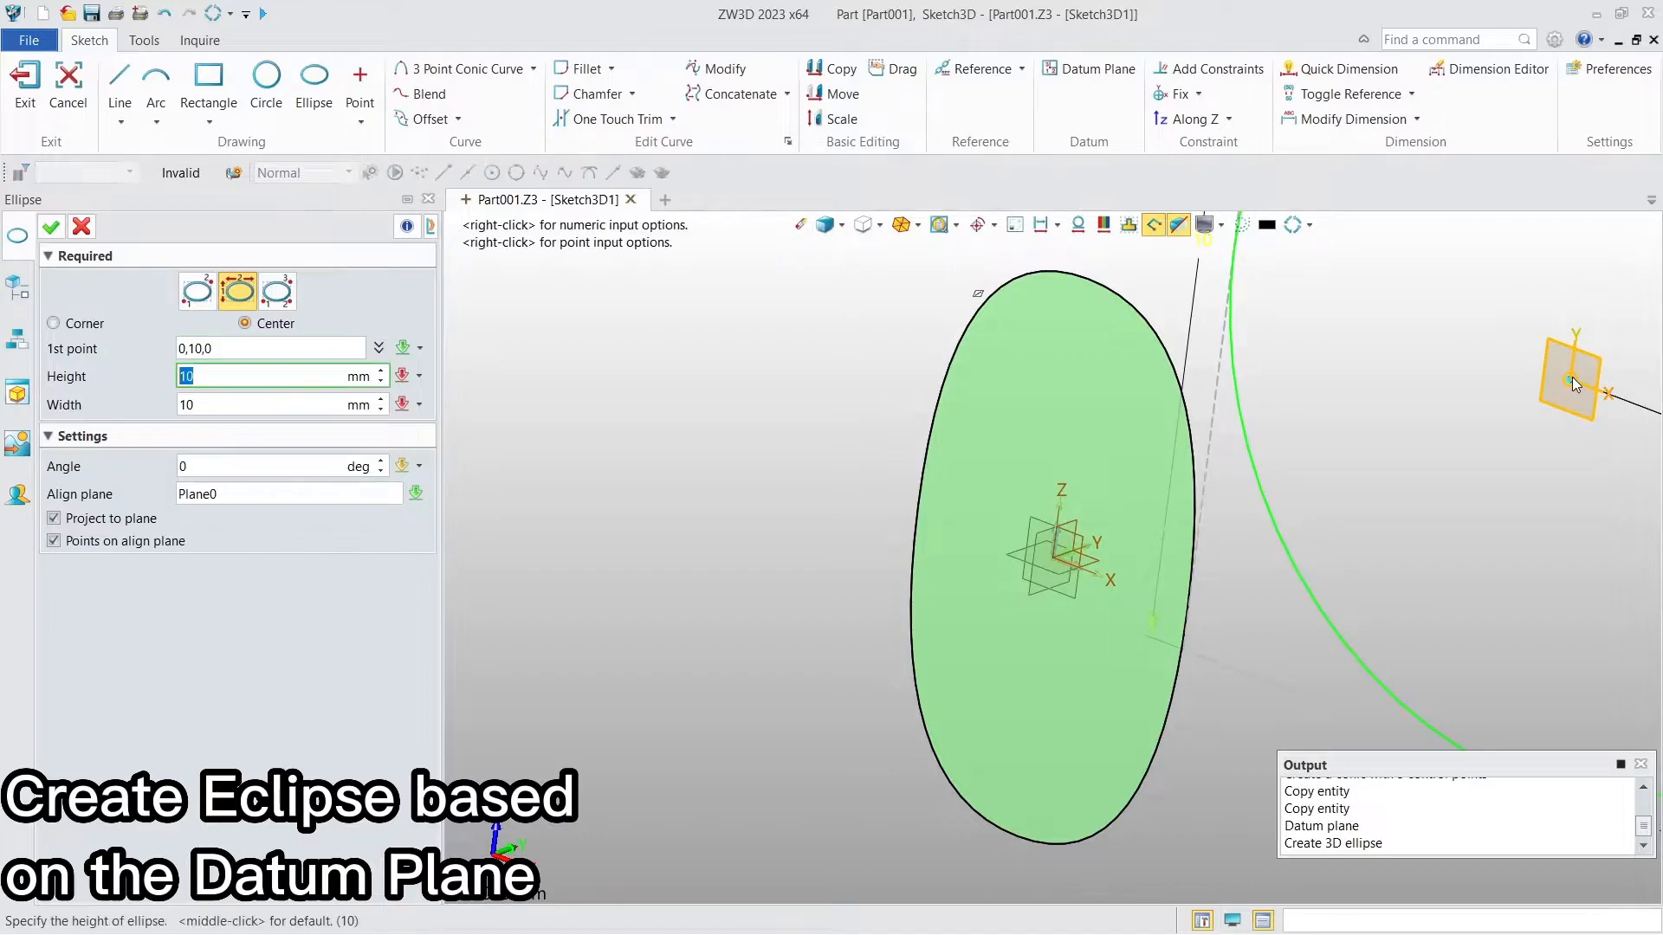
pyautogui.press('Tab')
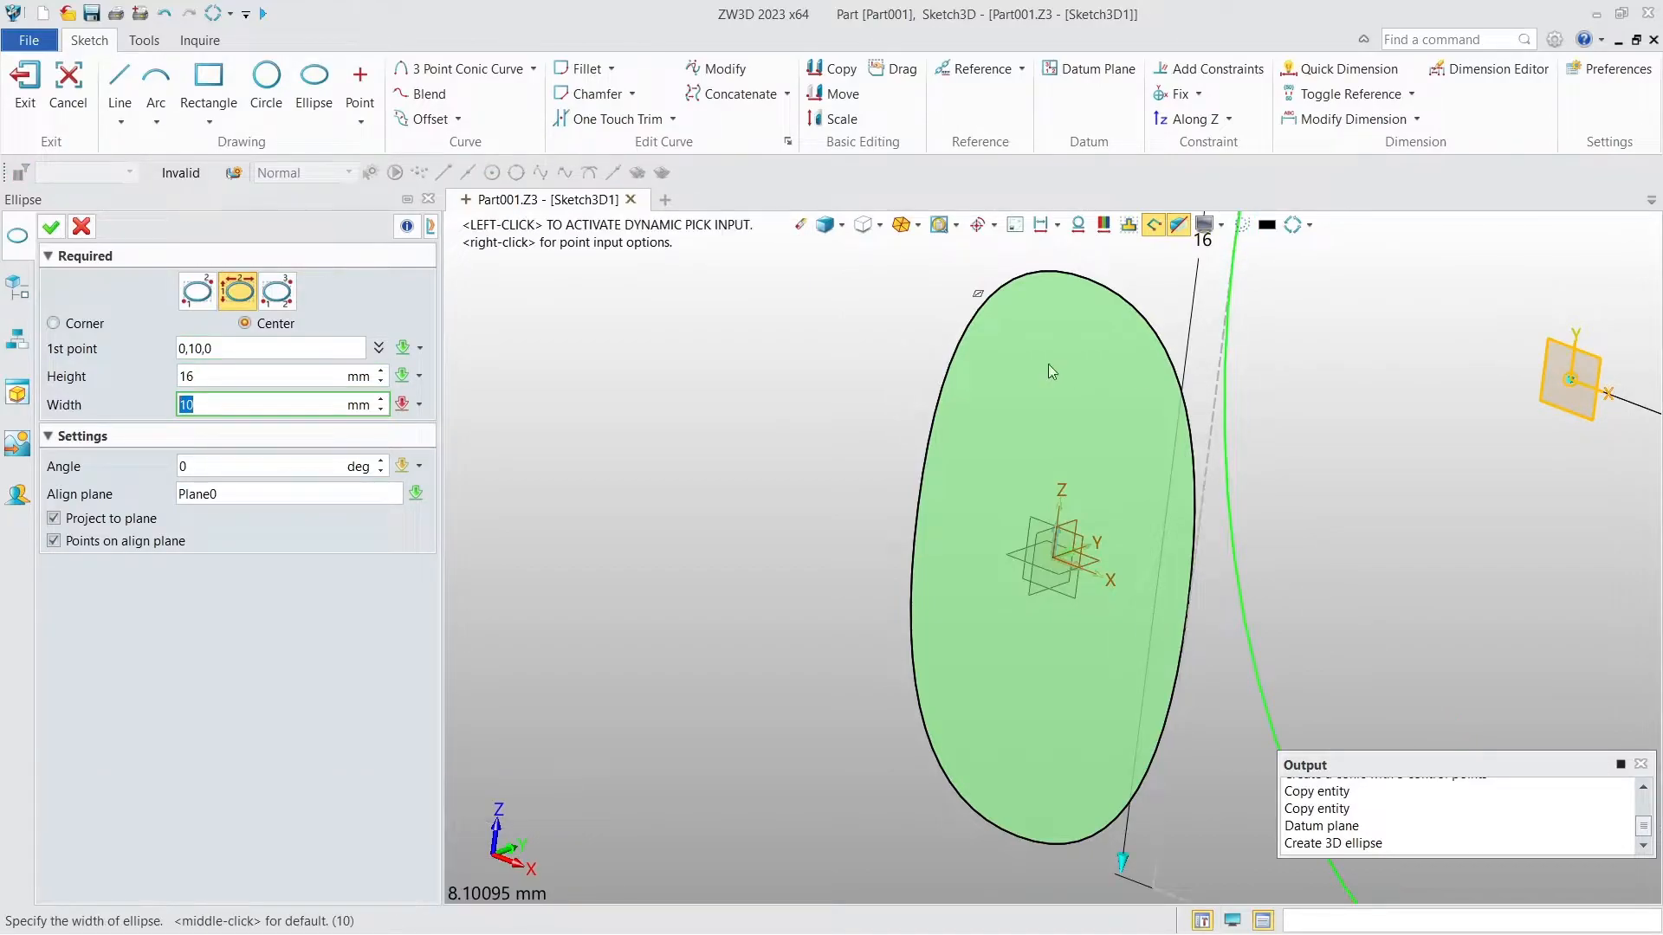
pyautogui.click(50, 228)
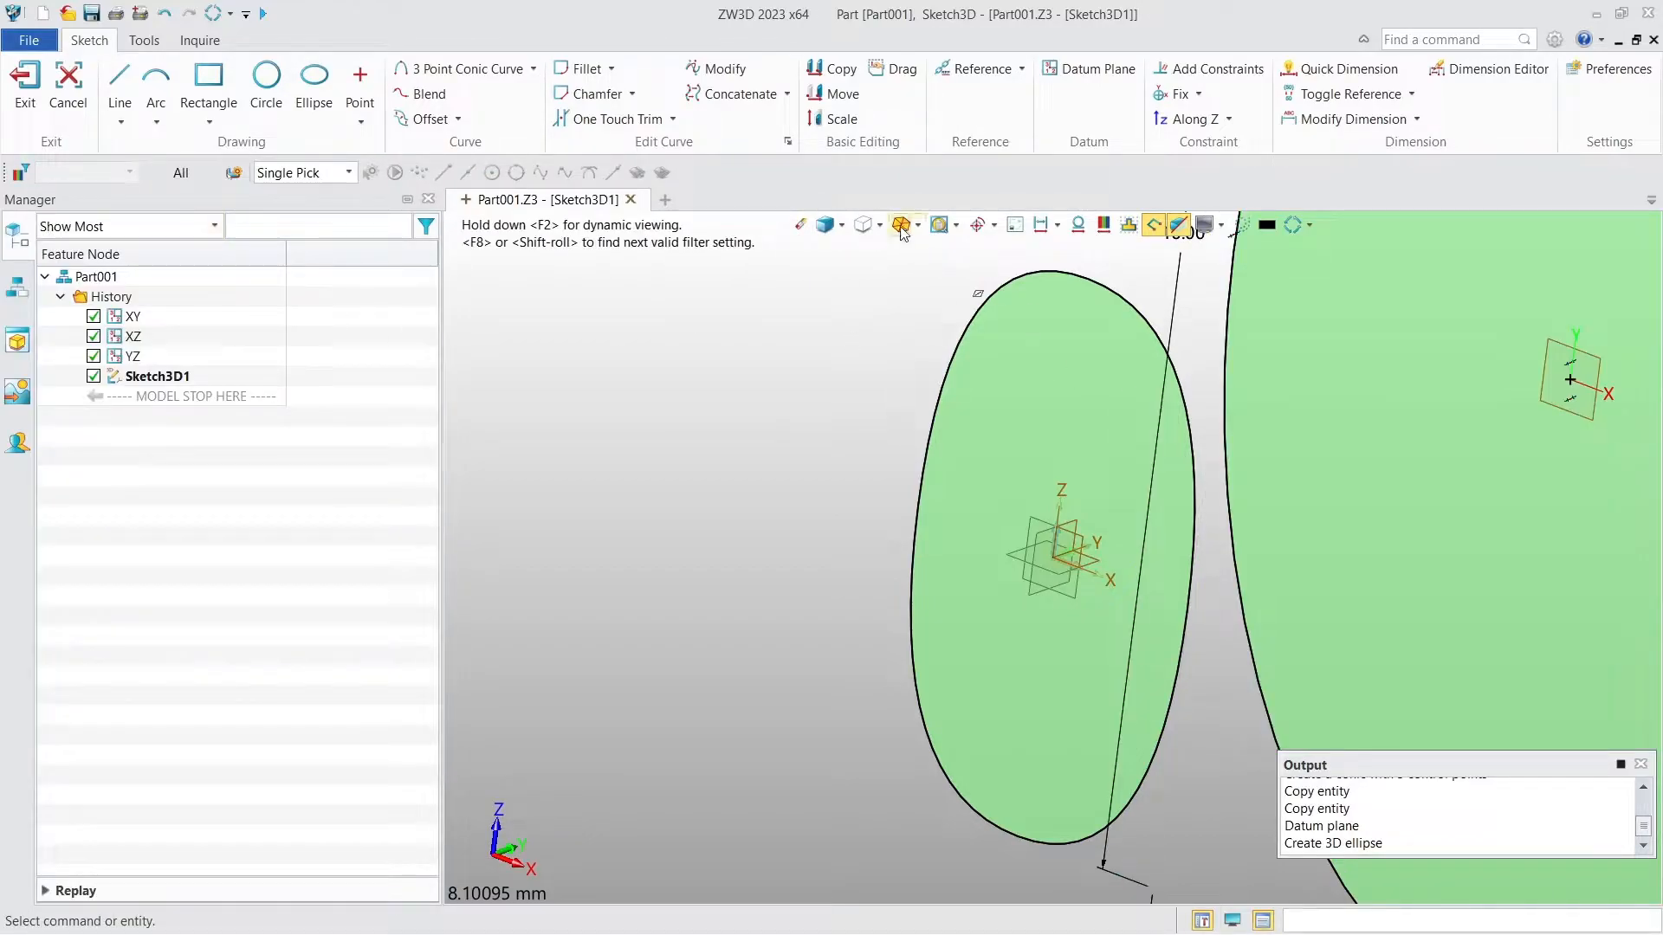
# Draw a reference circle on the YZ plane, centred on the ellipse's centre and passing through the ellipse's top point
pyautogui.hotkey('ctrl', 'a')
pyautogui.click(266, 86)
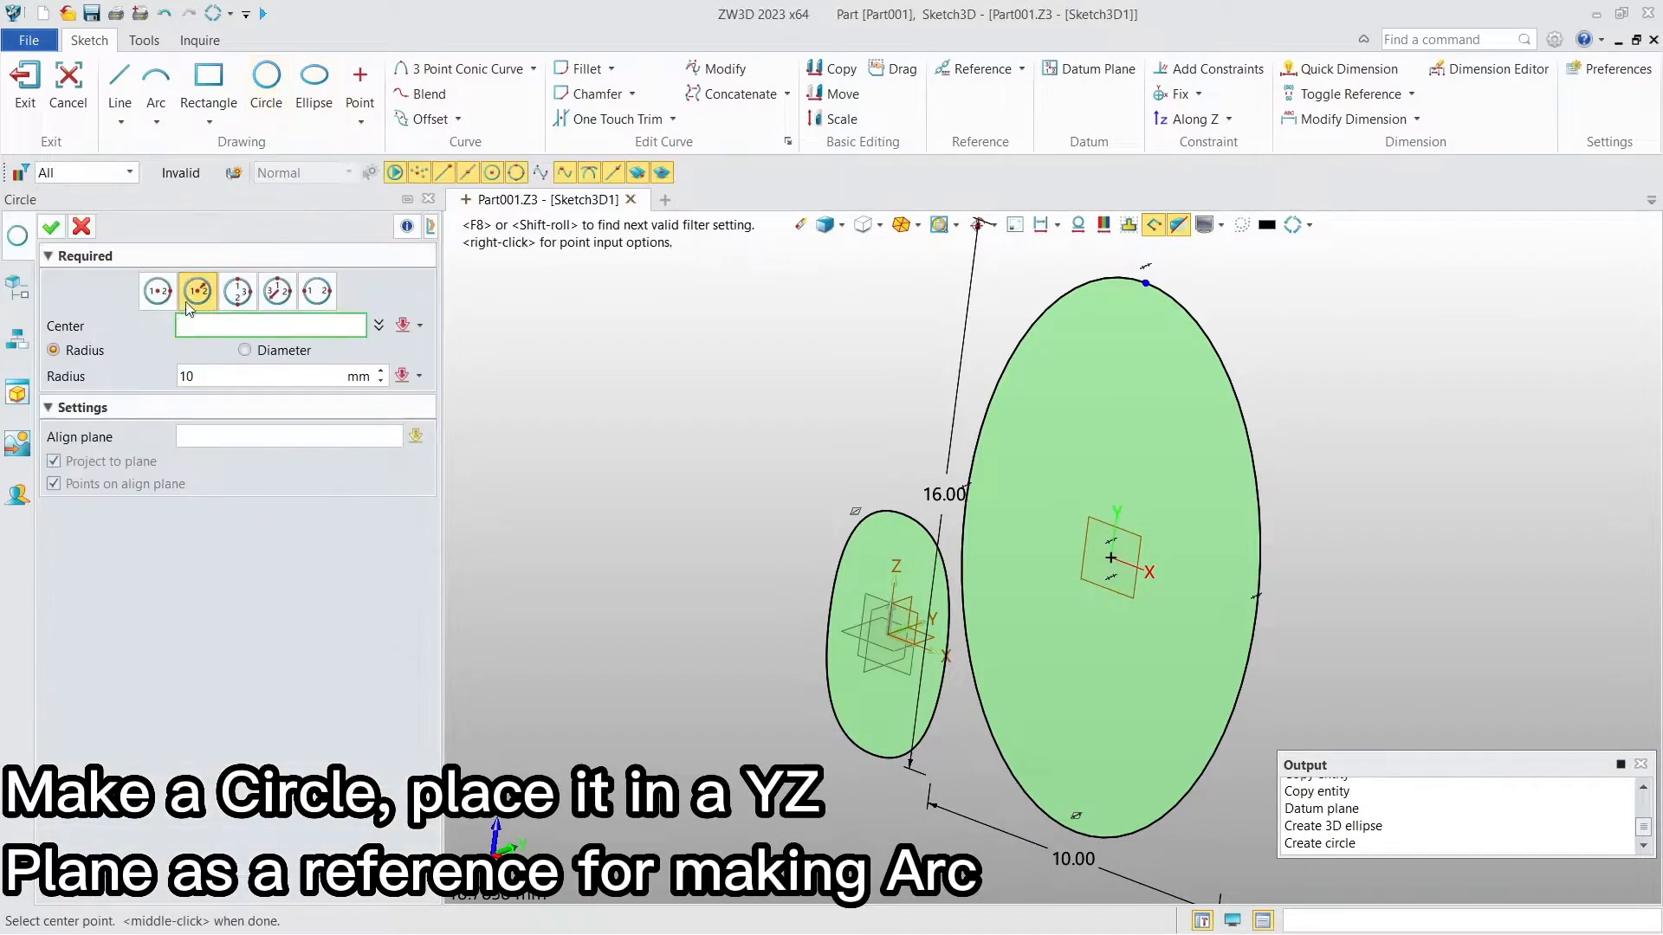
pyautogui.click(903, 607)
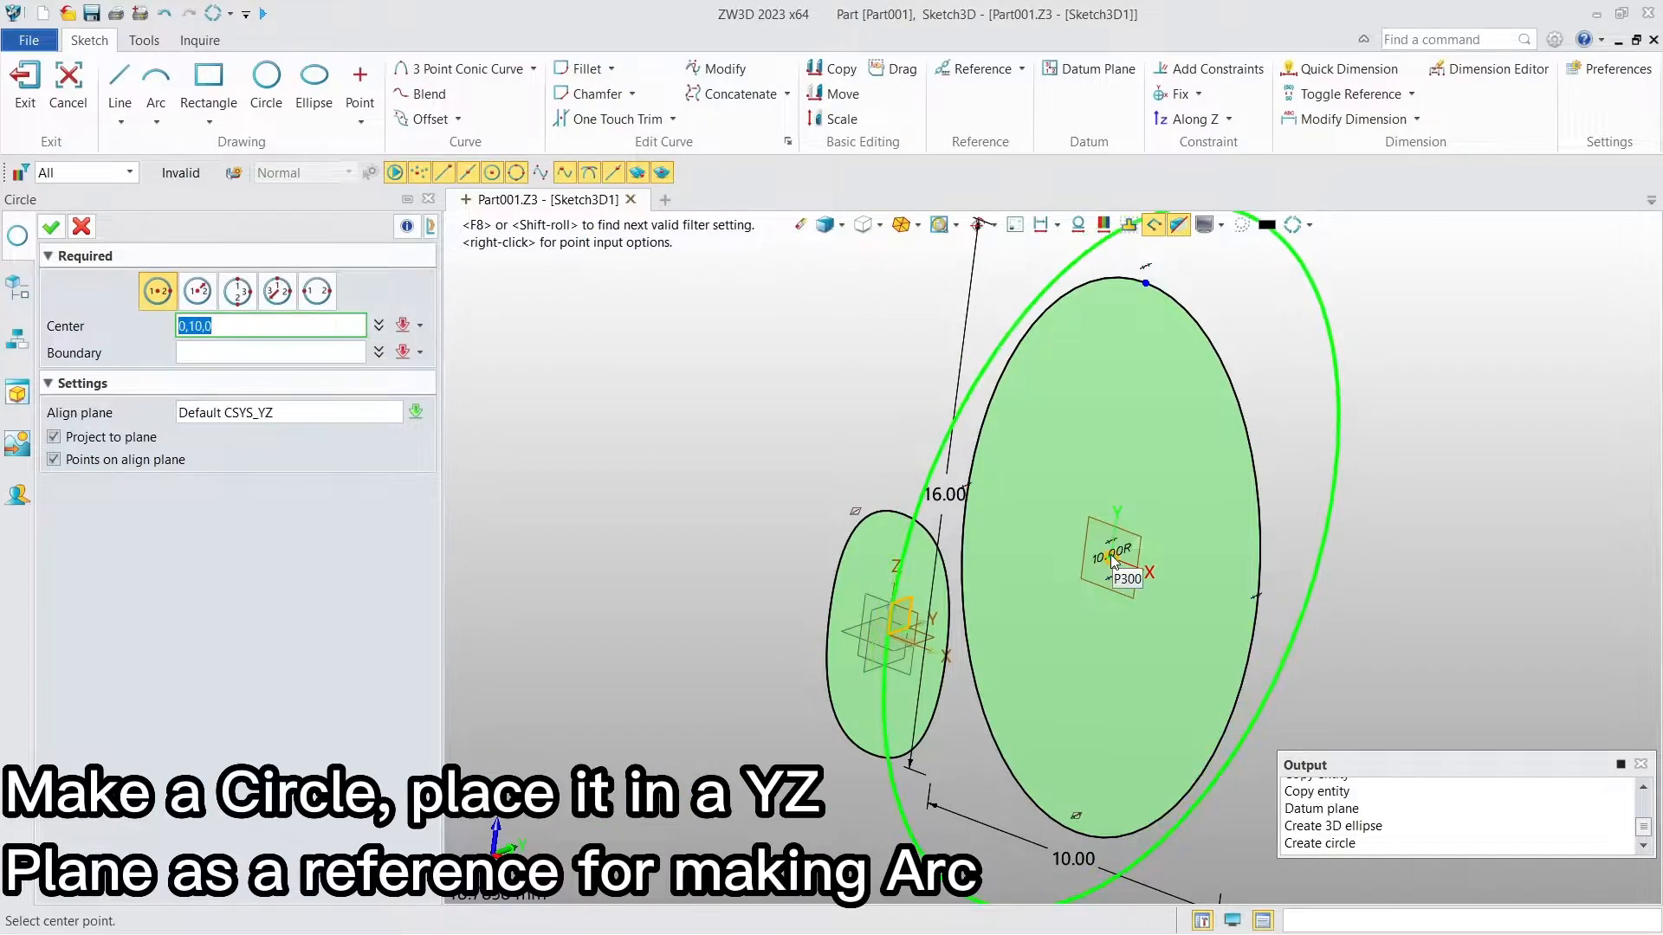
pyautogui.click(1110, 559)
pyautogui.click(1148, 285)
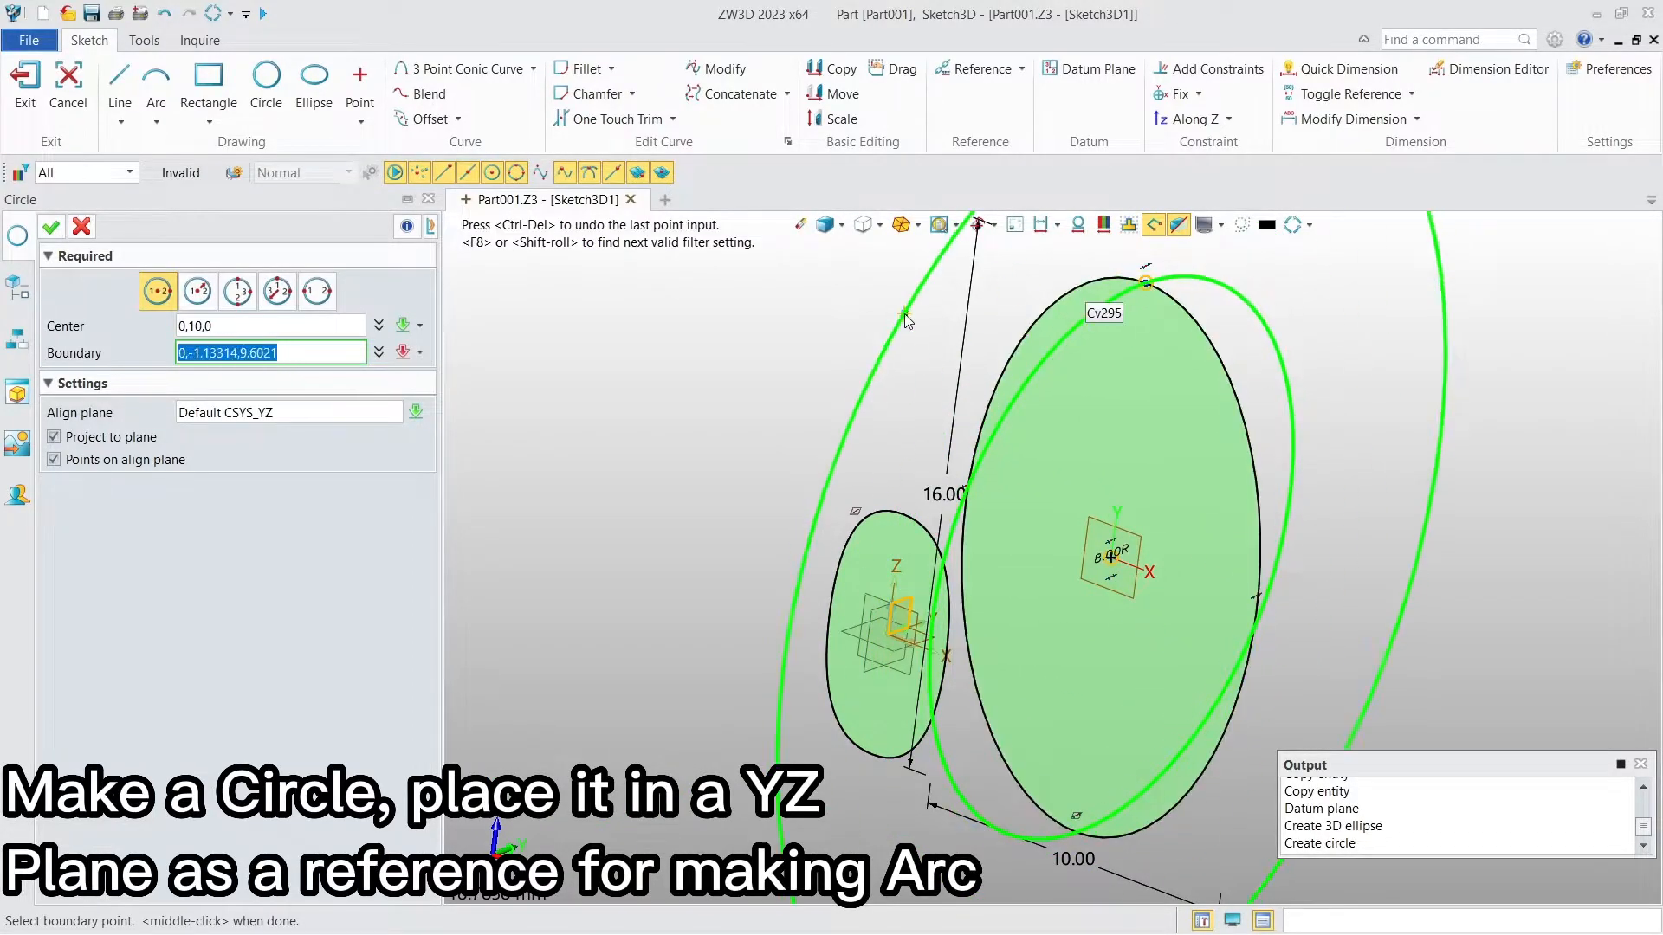
pyautogui.click(50, 228)
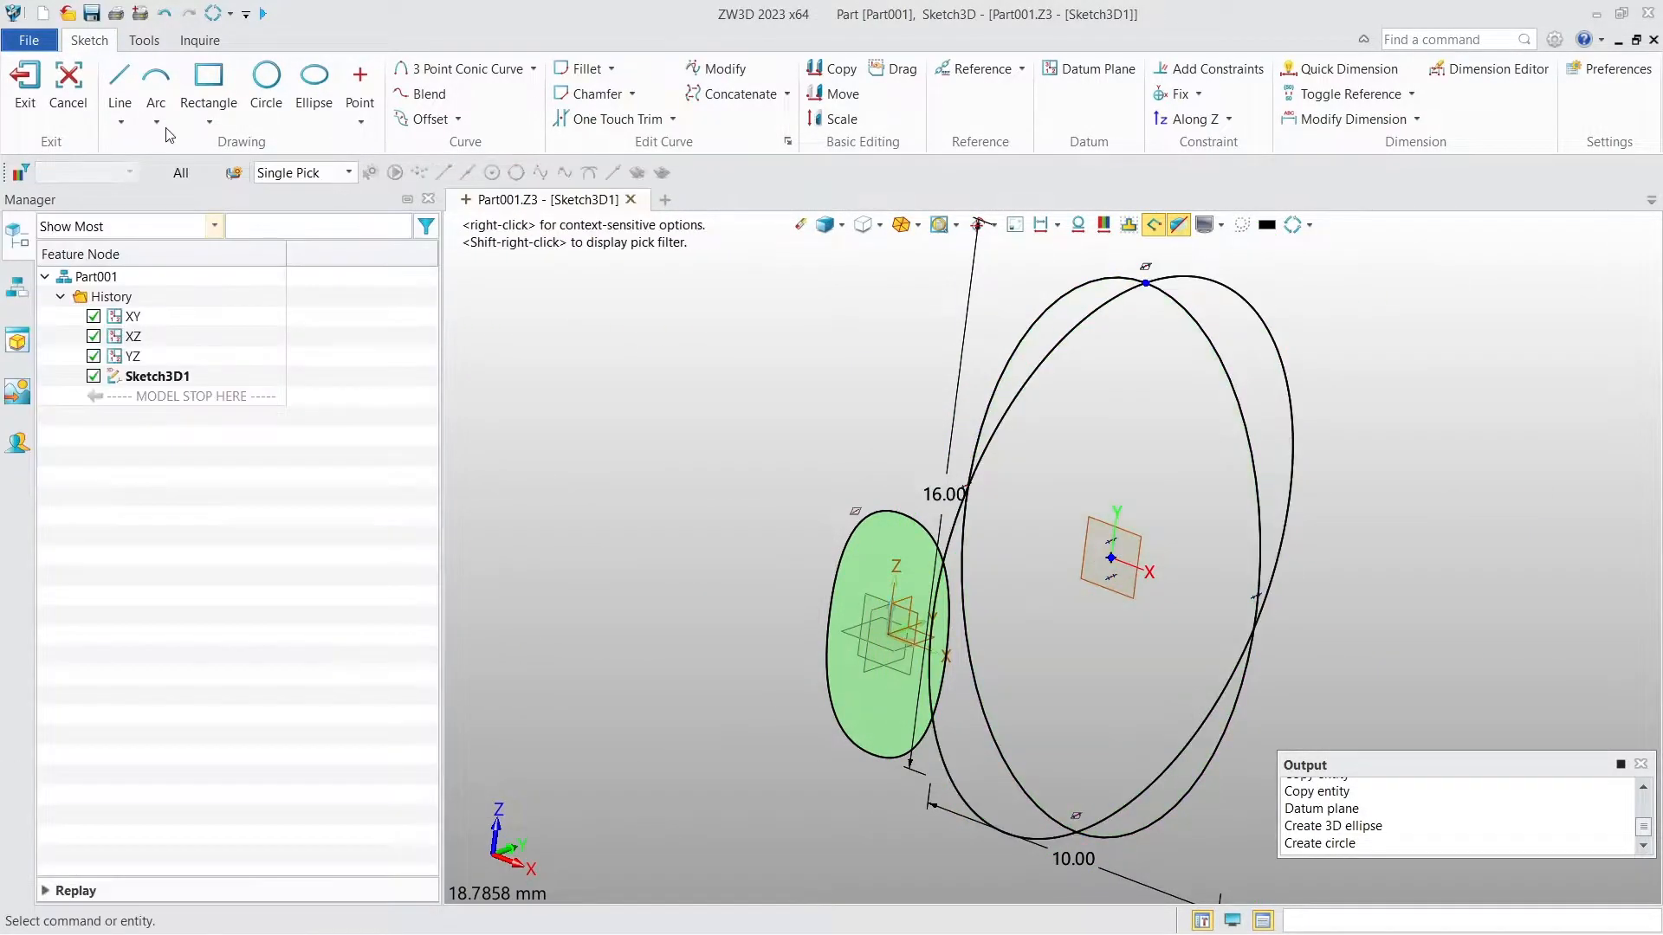
# Draw an arc on the YZ plane from the ellipse's top point 0,10,8 to the small profile's top 0,0,3.5, tangent to the reference circle
pyautogui.click(156, 84)
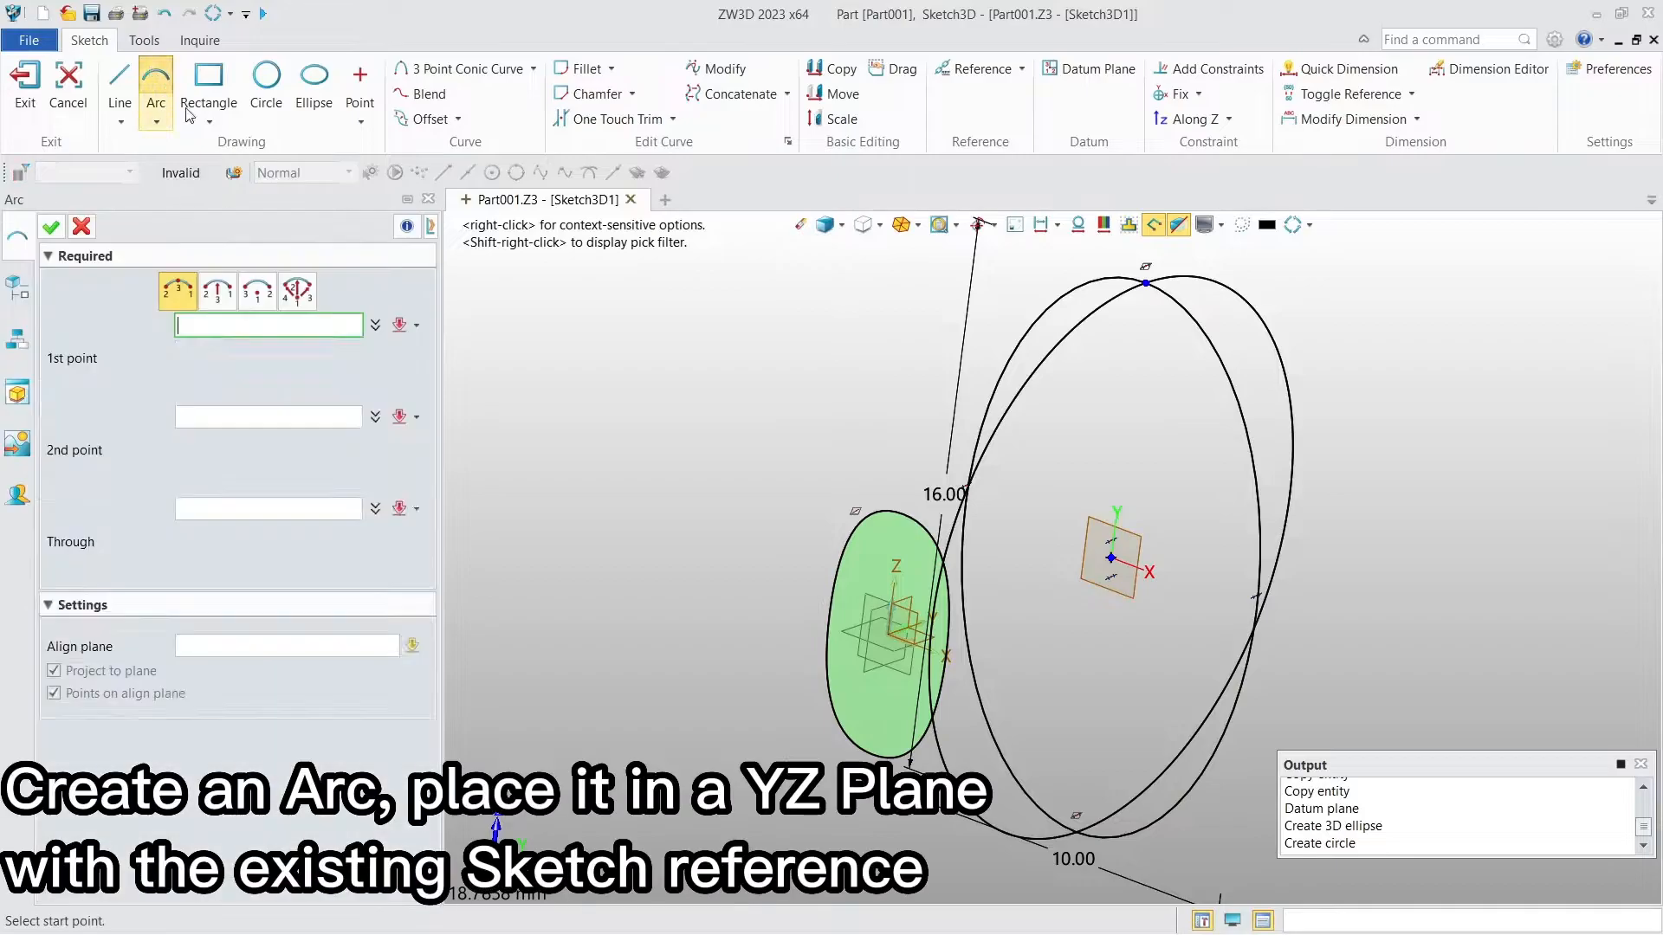
pyautogui.click(1147, 286)
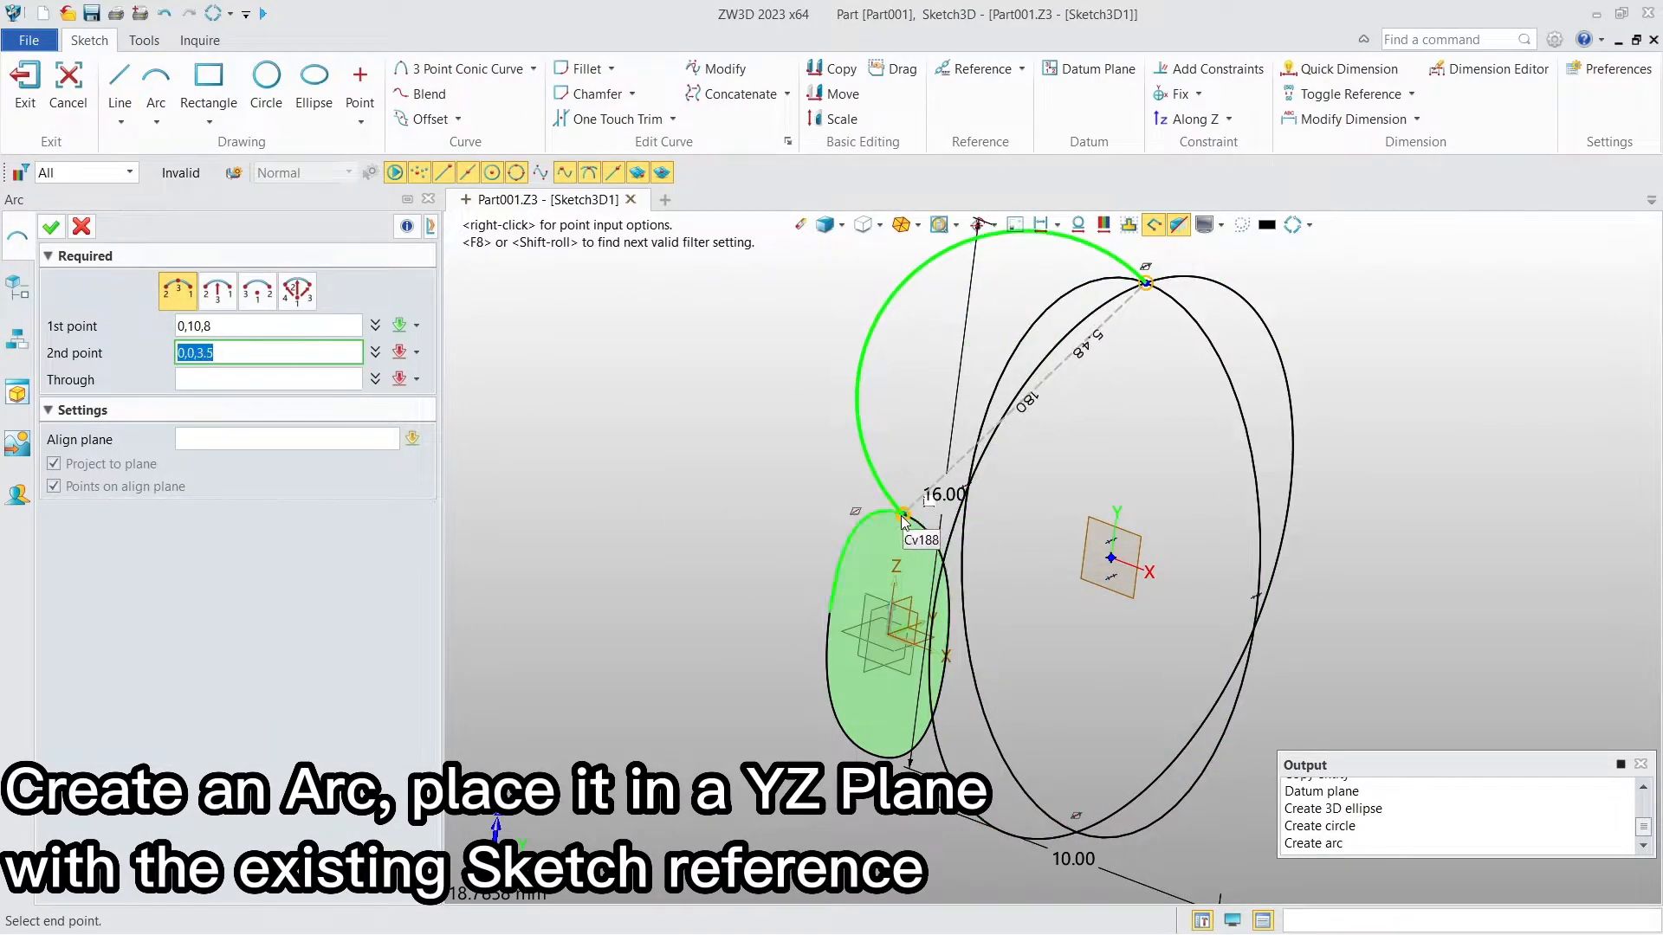
pyautogui.click(903, 517)
pyautogui.middleClick(524, 463)
pyautogui.click(915, 597)
pyautogui.rightClick(857, 520)
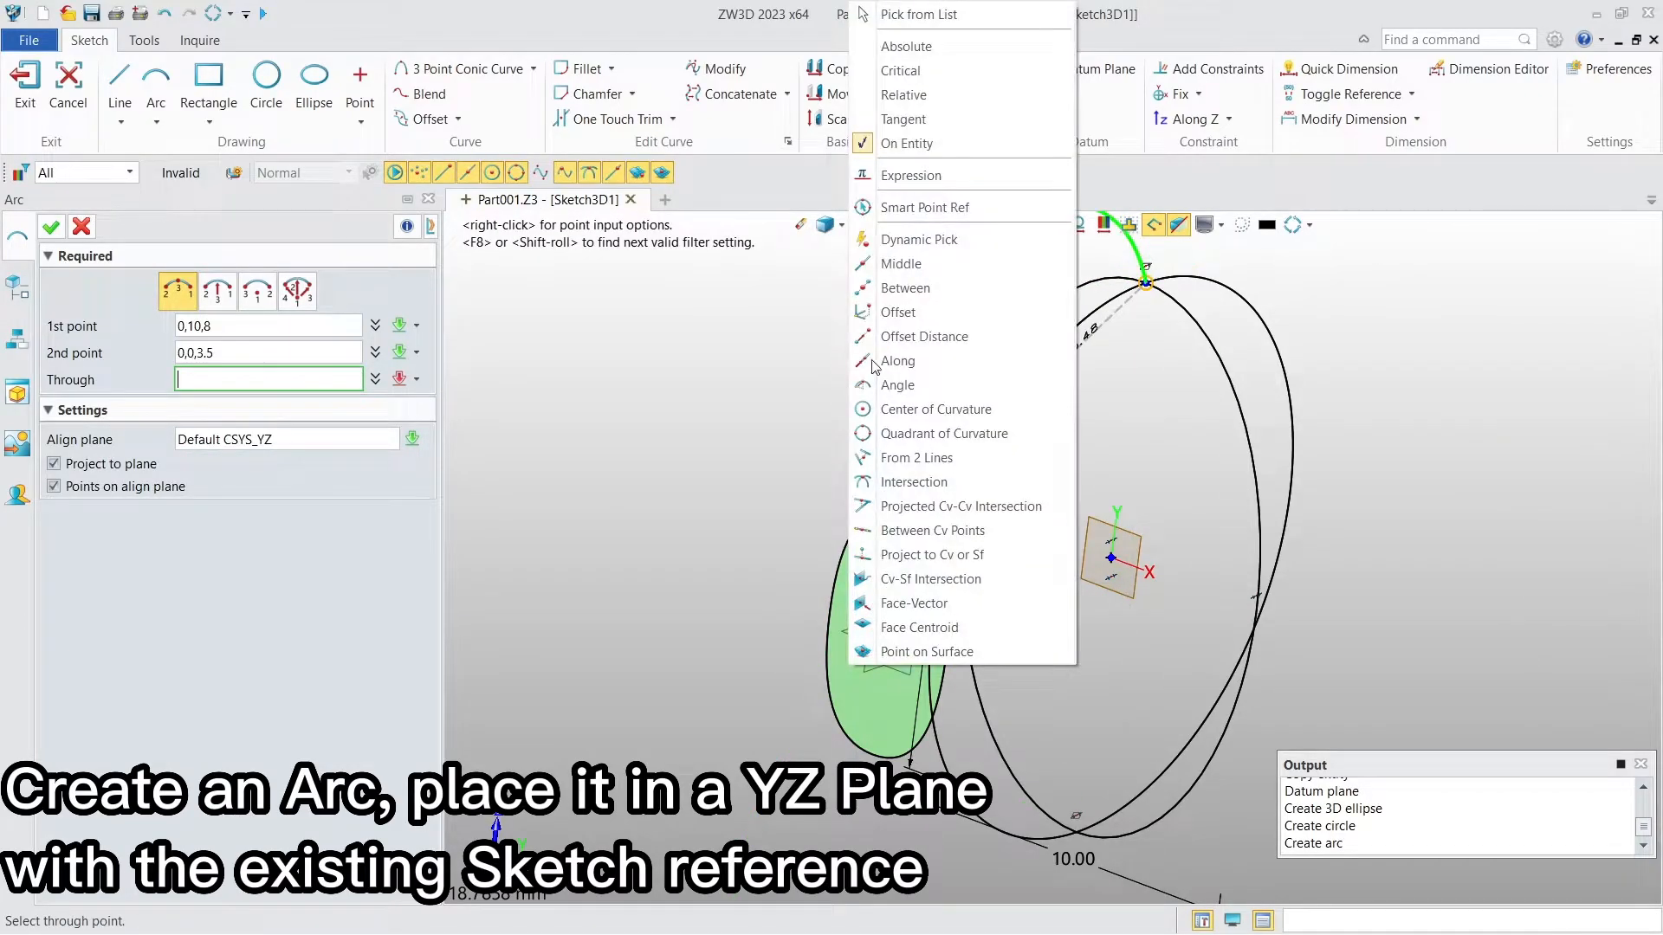
pyautogui.click(920, 120)
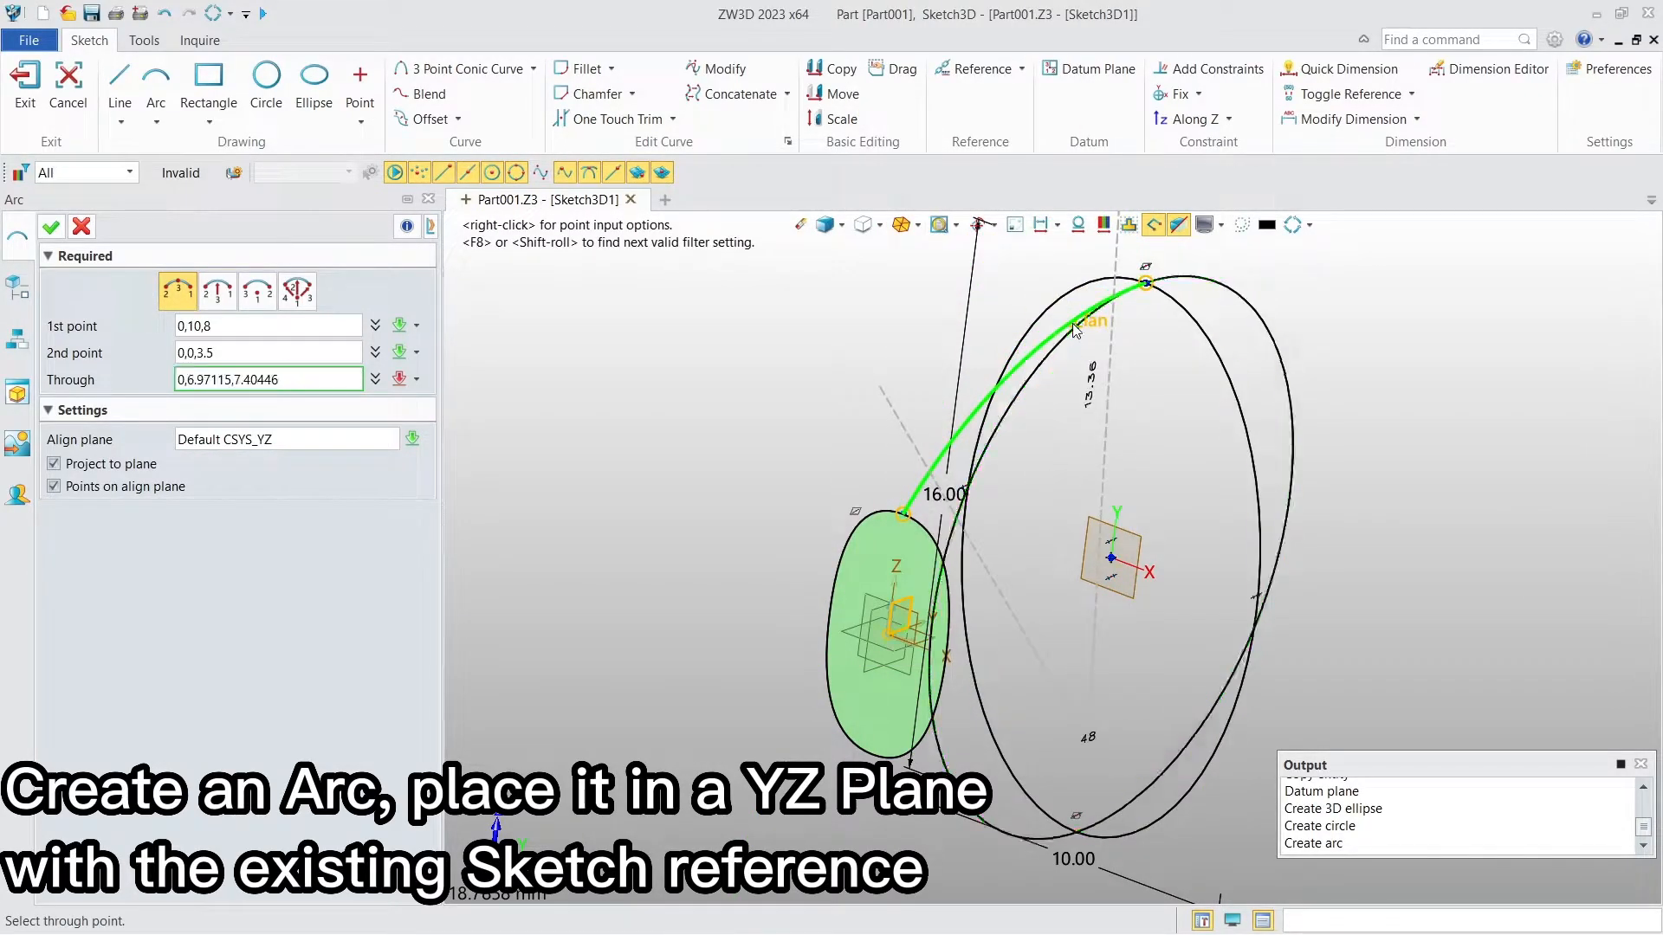
pyautogui.click(1072, 326)
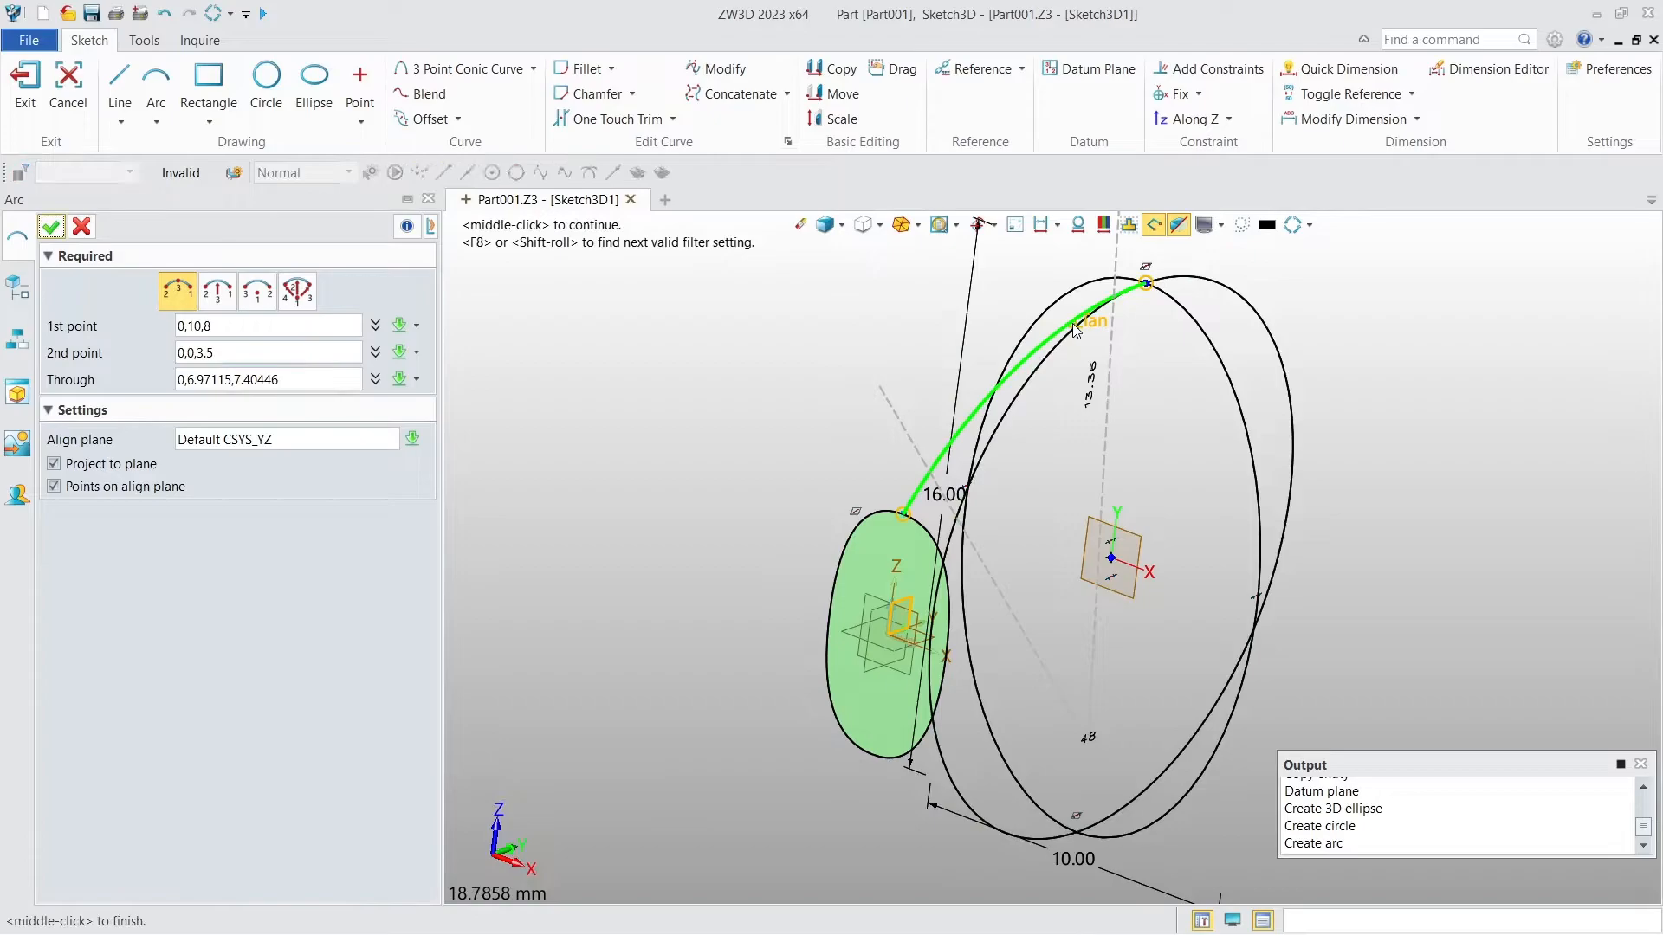
pyautogui.click(51, 228)
# Erase the reference circle on the YZ plane
pyautogui.click(979, 466)
pyautogui.rightClick(980, 466)
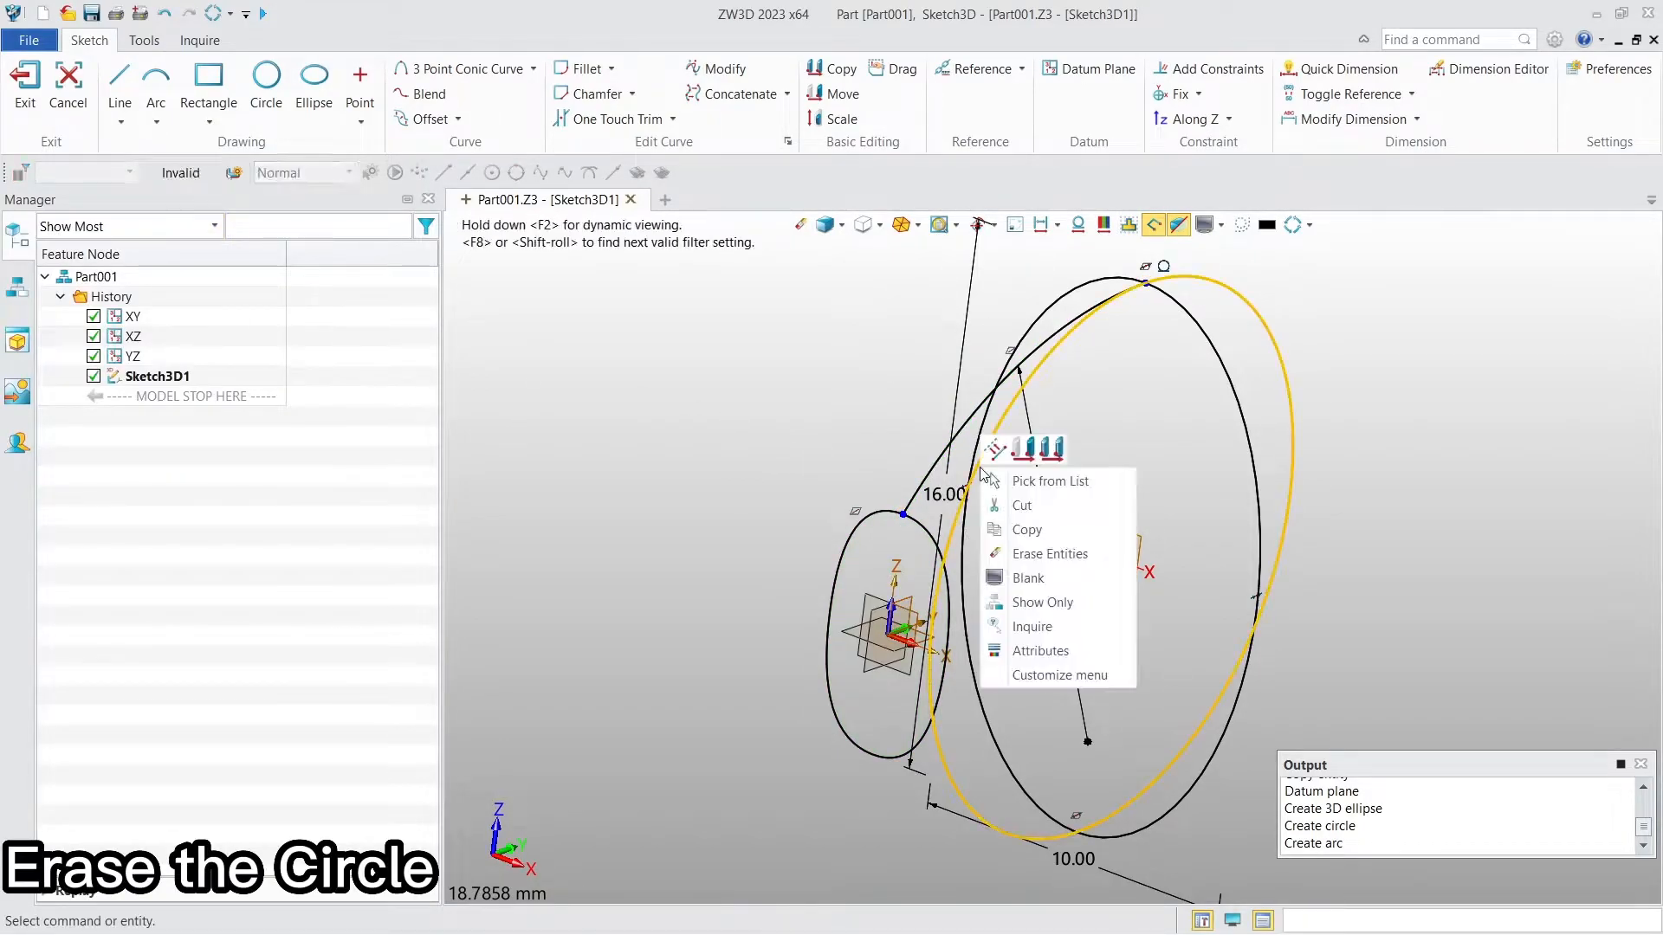
pyautogui.click(1032, 556)
# Draw a reference circle on the XY plane, centred on the ellipse's centre 0,10,0 and passing through the ellipse's side point
pyautogui.click(266, 82)
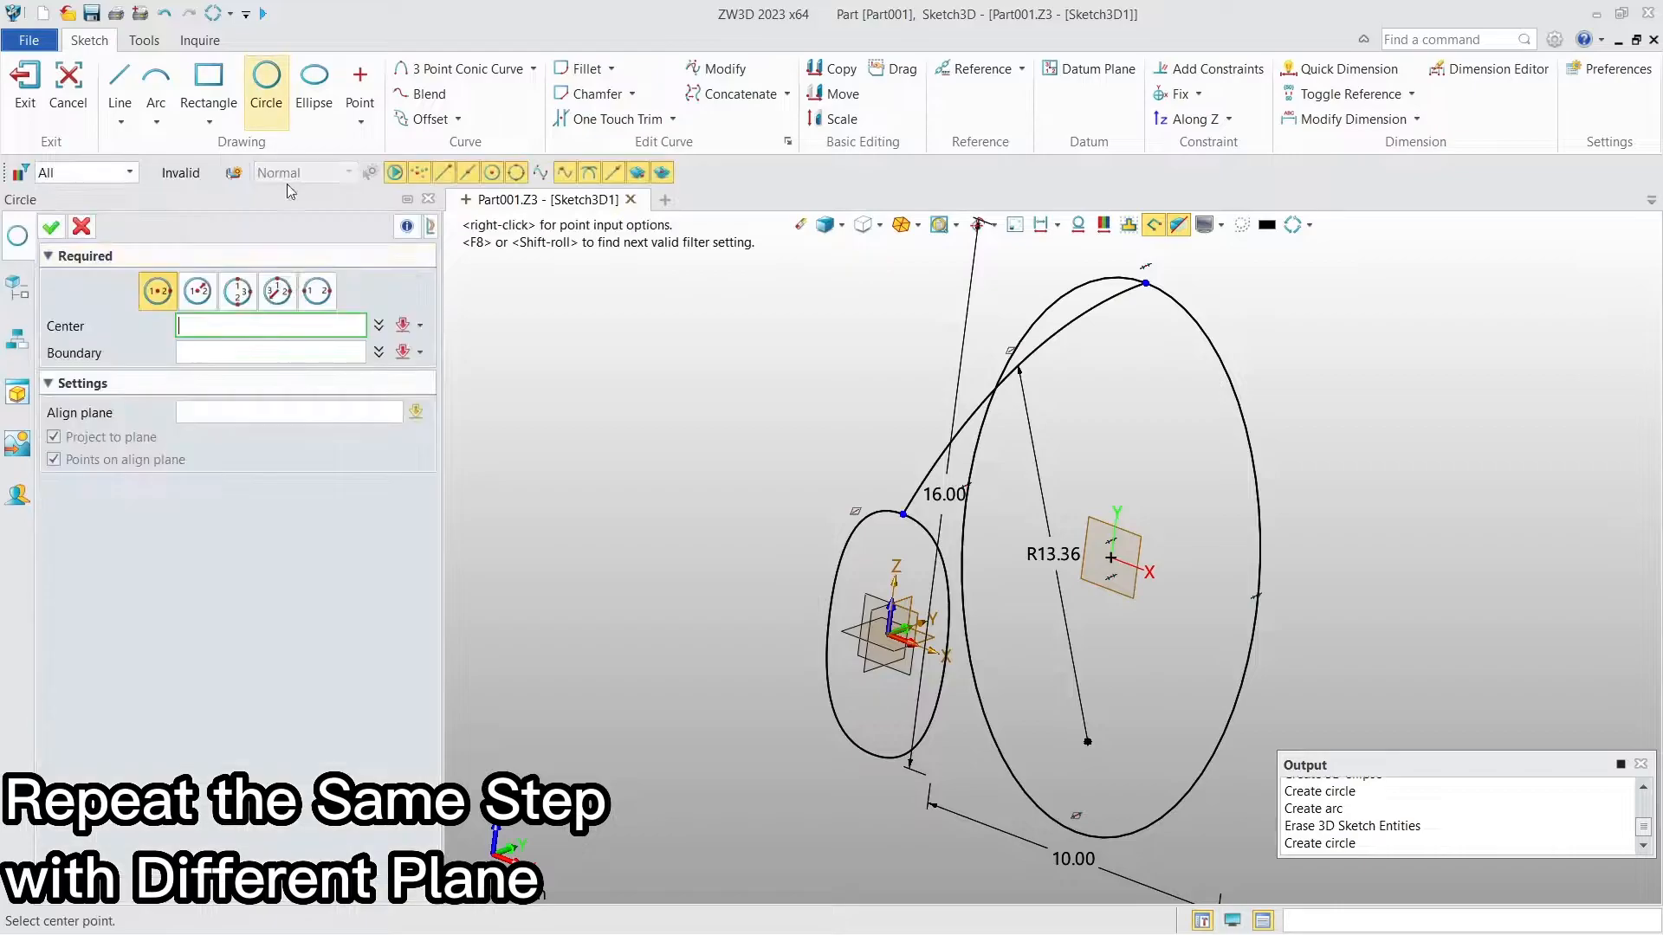
pyautogui.click(935, 637)
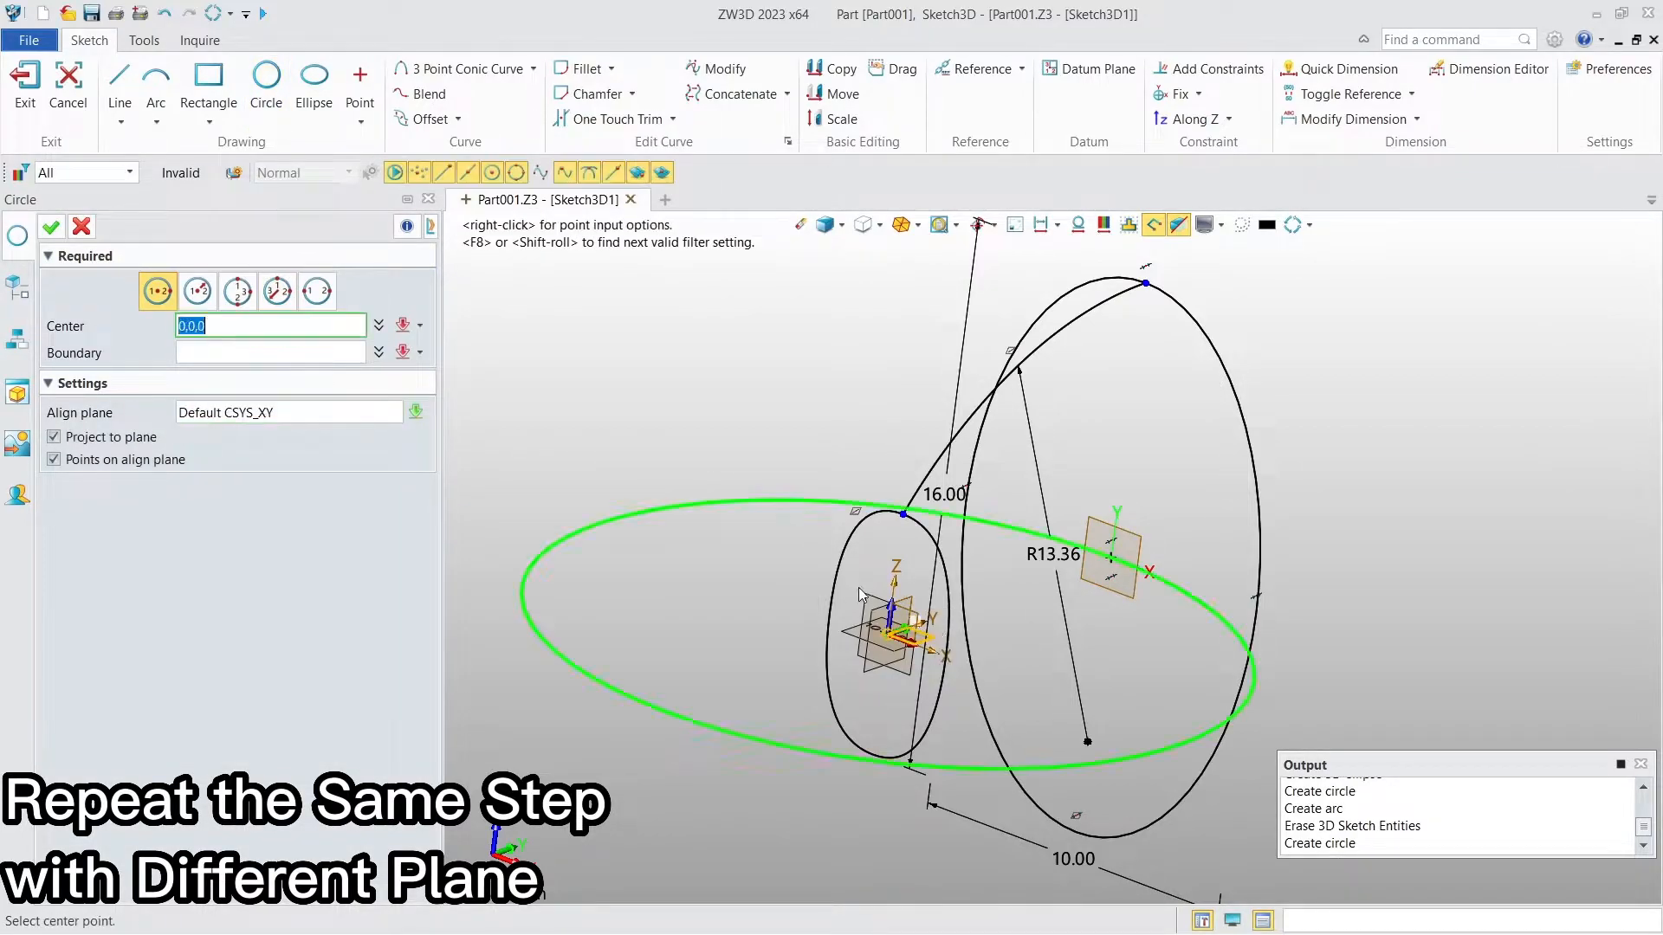
pyautogui.click(1111, 558)
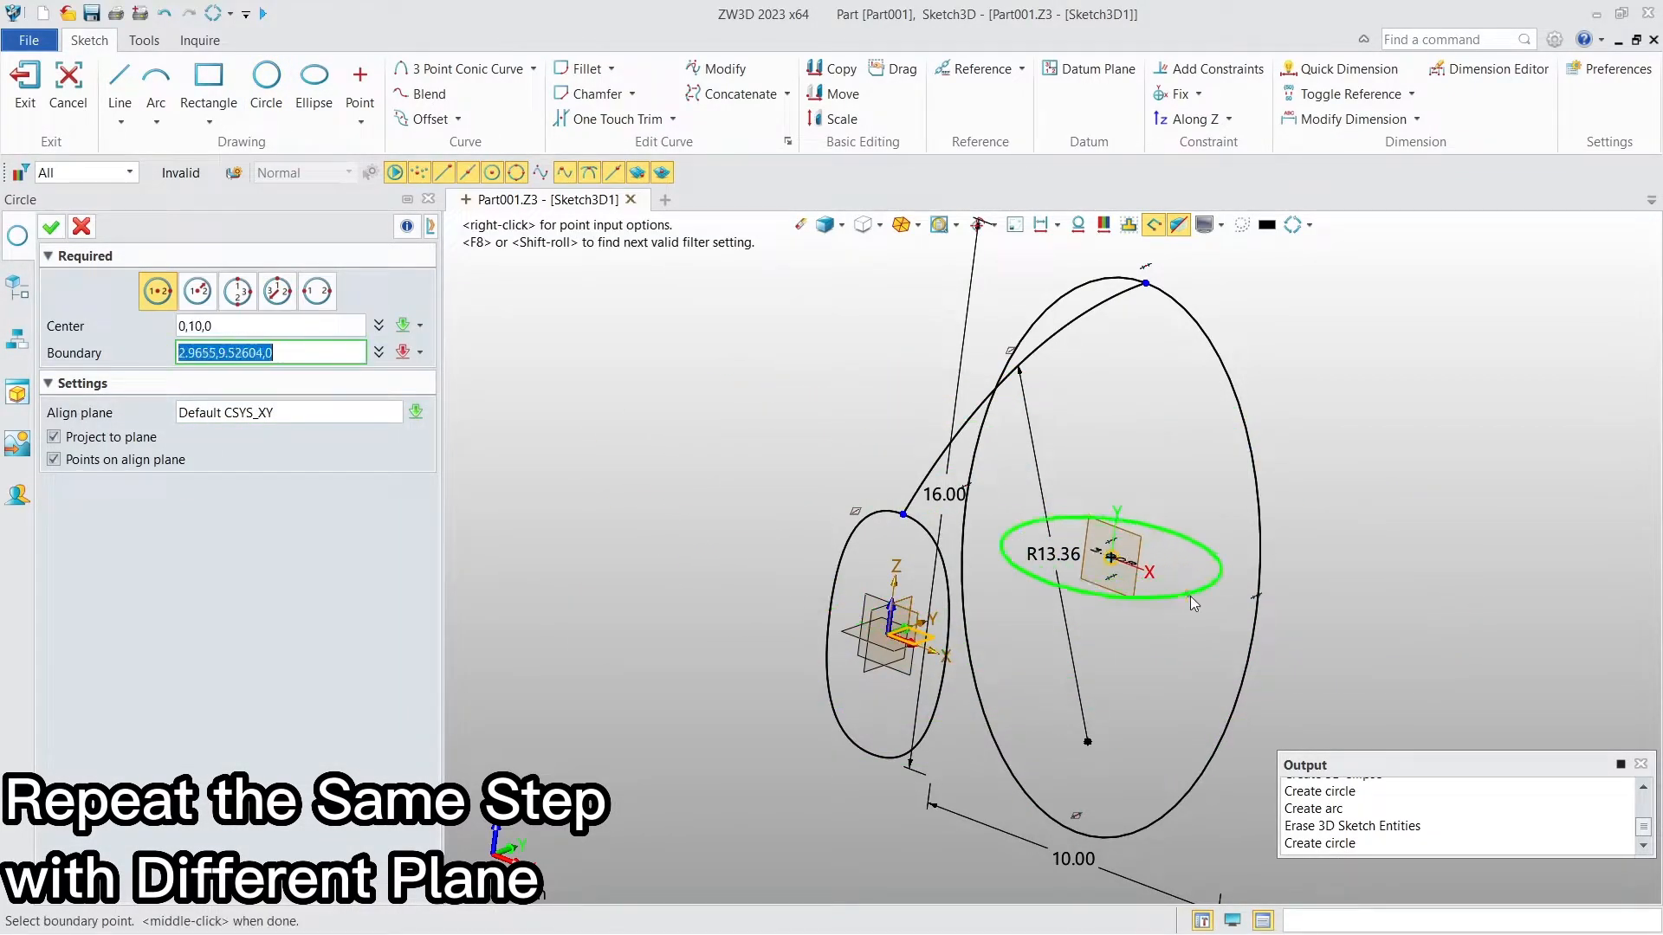
pyautogui.click(1254, 622)
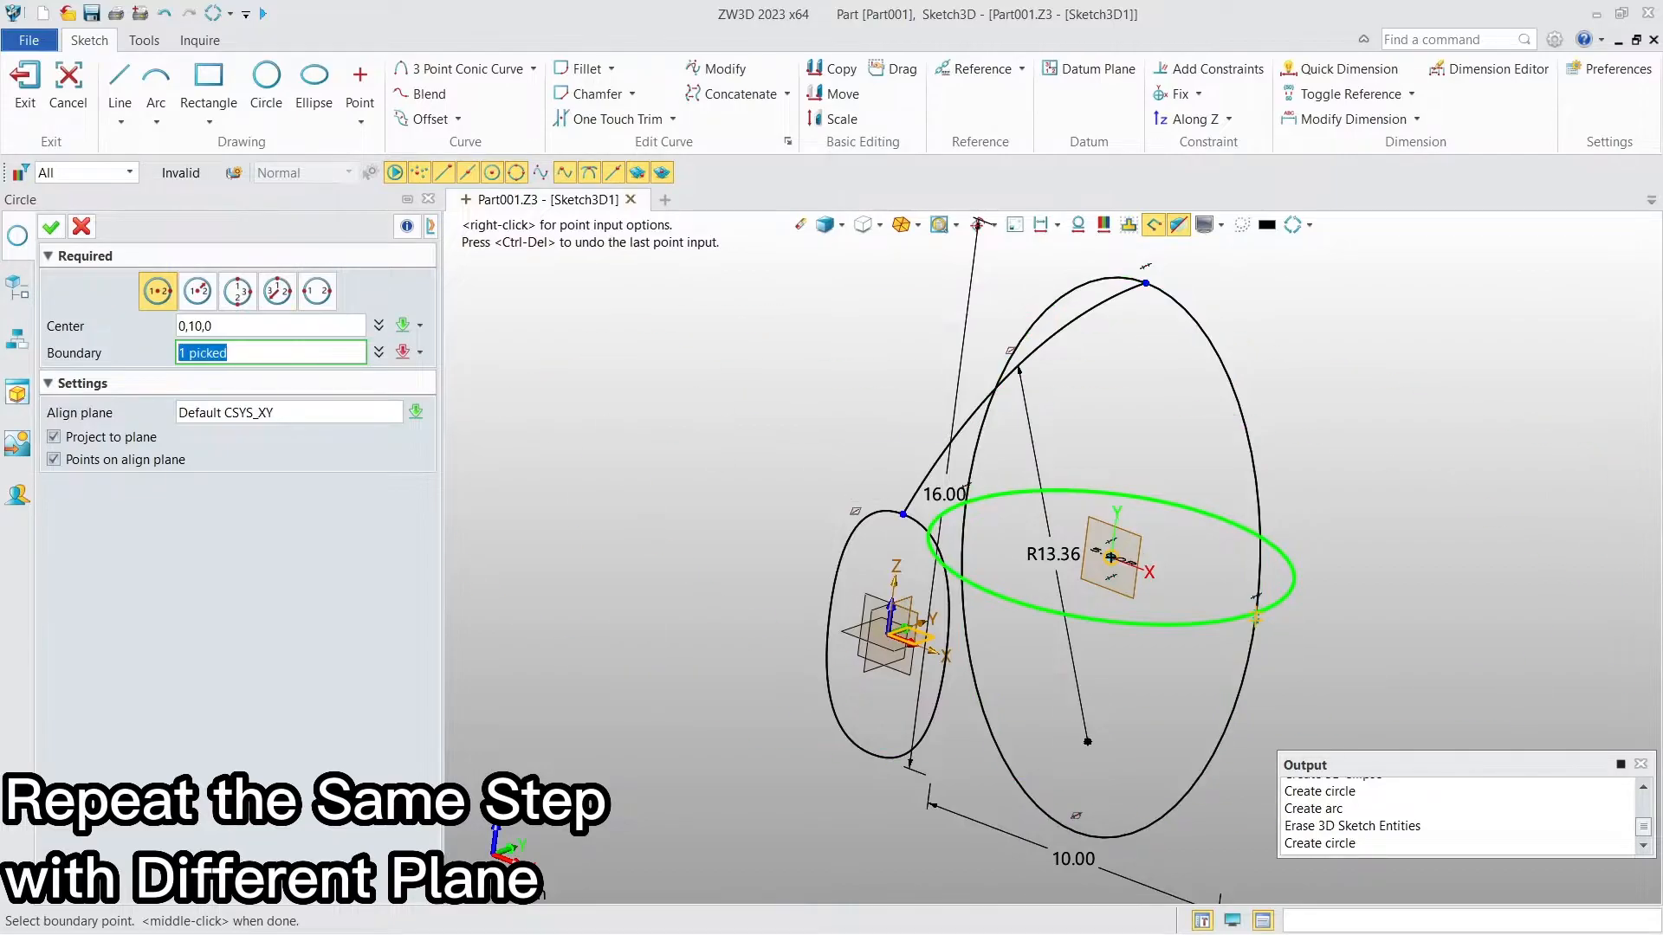
pyautogui.click(49, 228)
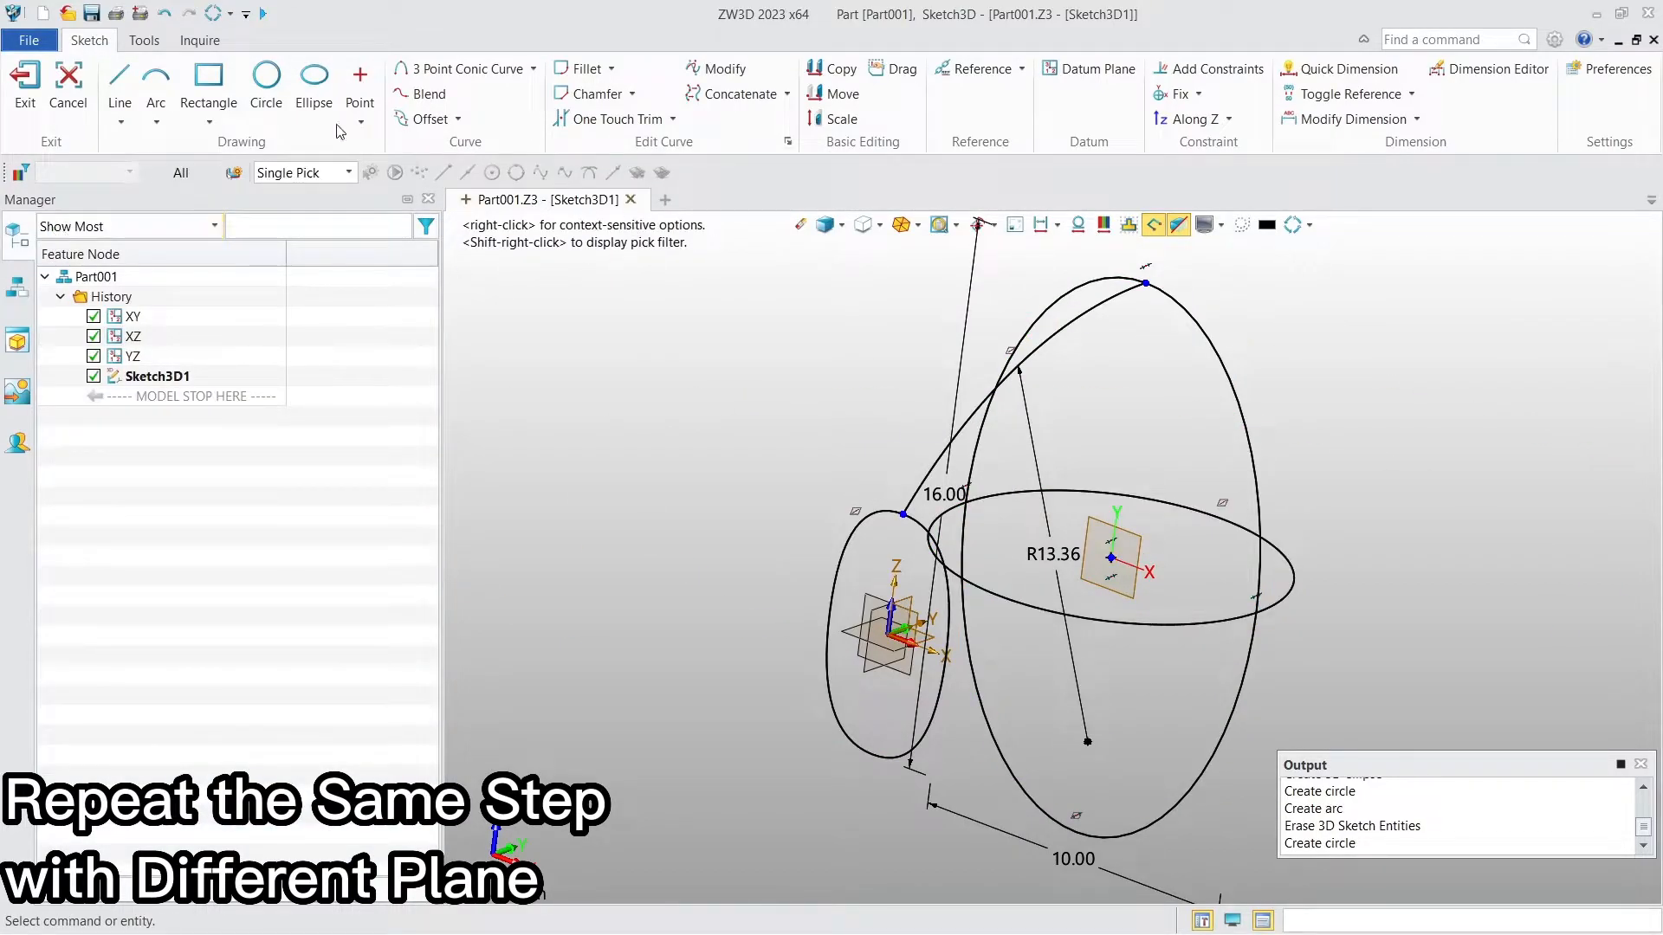
# Draw an arc on the XY plane from the ellipse's side point -4.99902,10,0 to the small profile's side -2,0,0, tangent to the reference circle
pyautogui.click(156, 82)
pyautogui.moveTo(631, 326); pyautogui.dragTo(674, 378, button='middle')
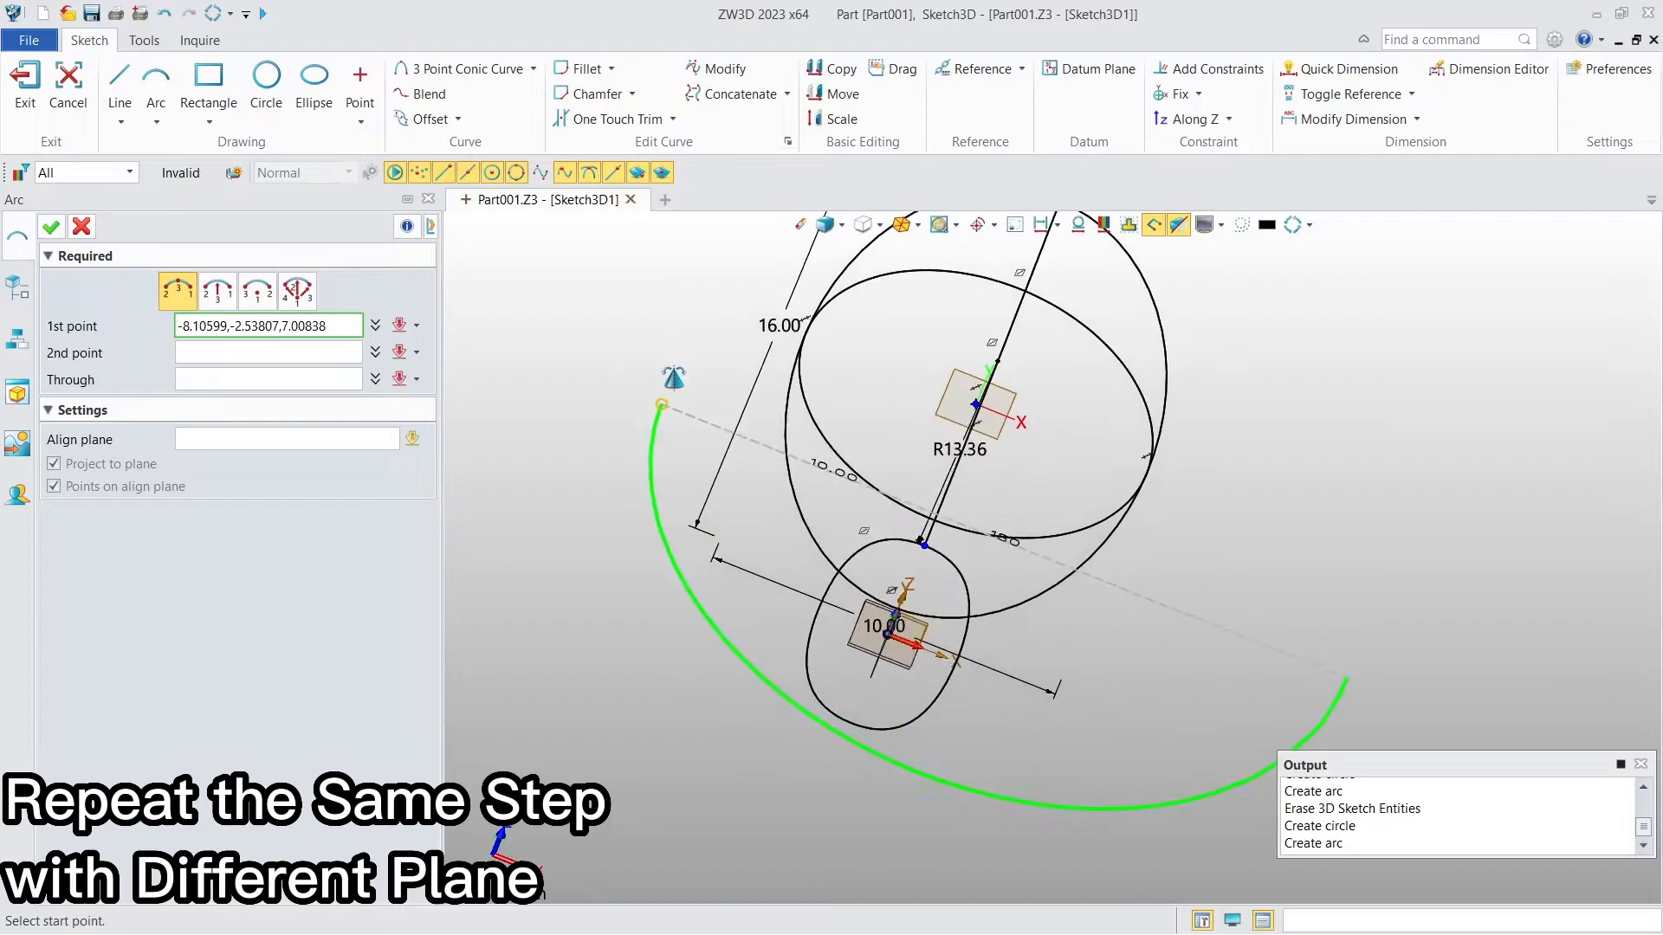
pyautogui.click(803, 337)
pyautogui.click(821, 605)
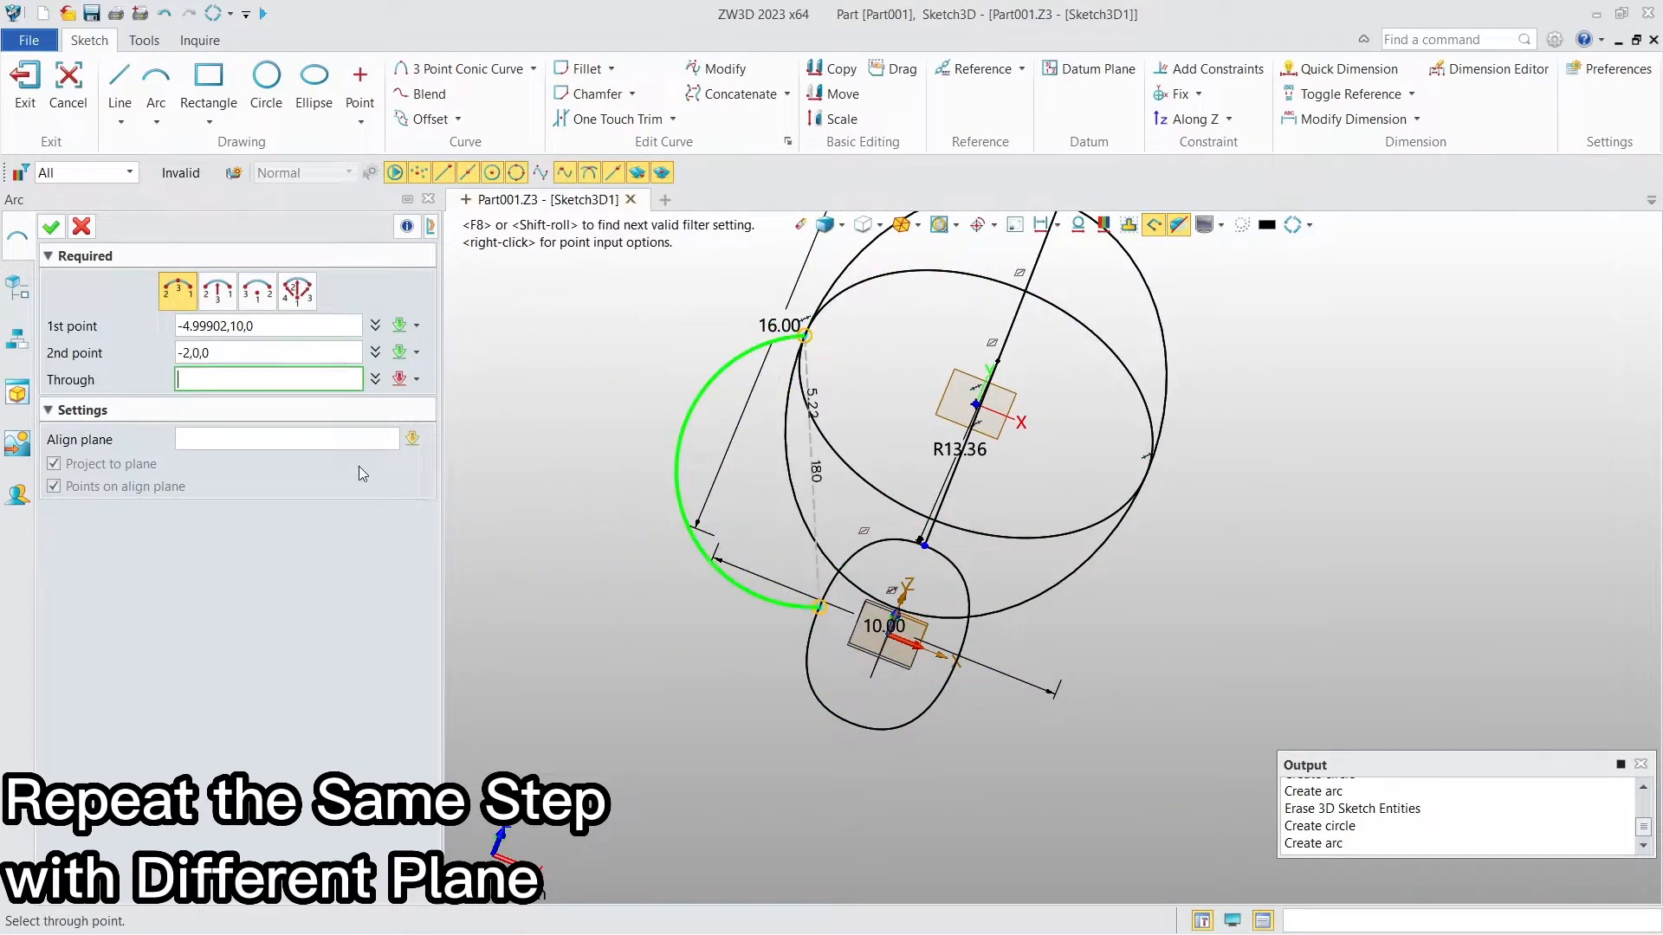
pyautogui.click(286, 439)
pyautogui.click(929, 630)
pyautogui.moveTo(929, 629); pyautogui.dragTo(912, 624, button='right')
pyautogui.click(926, 622)
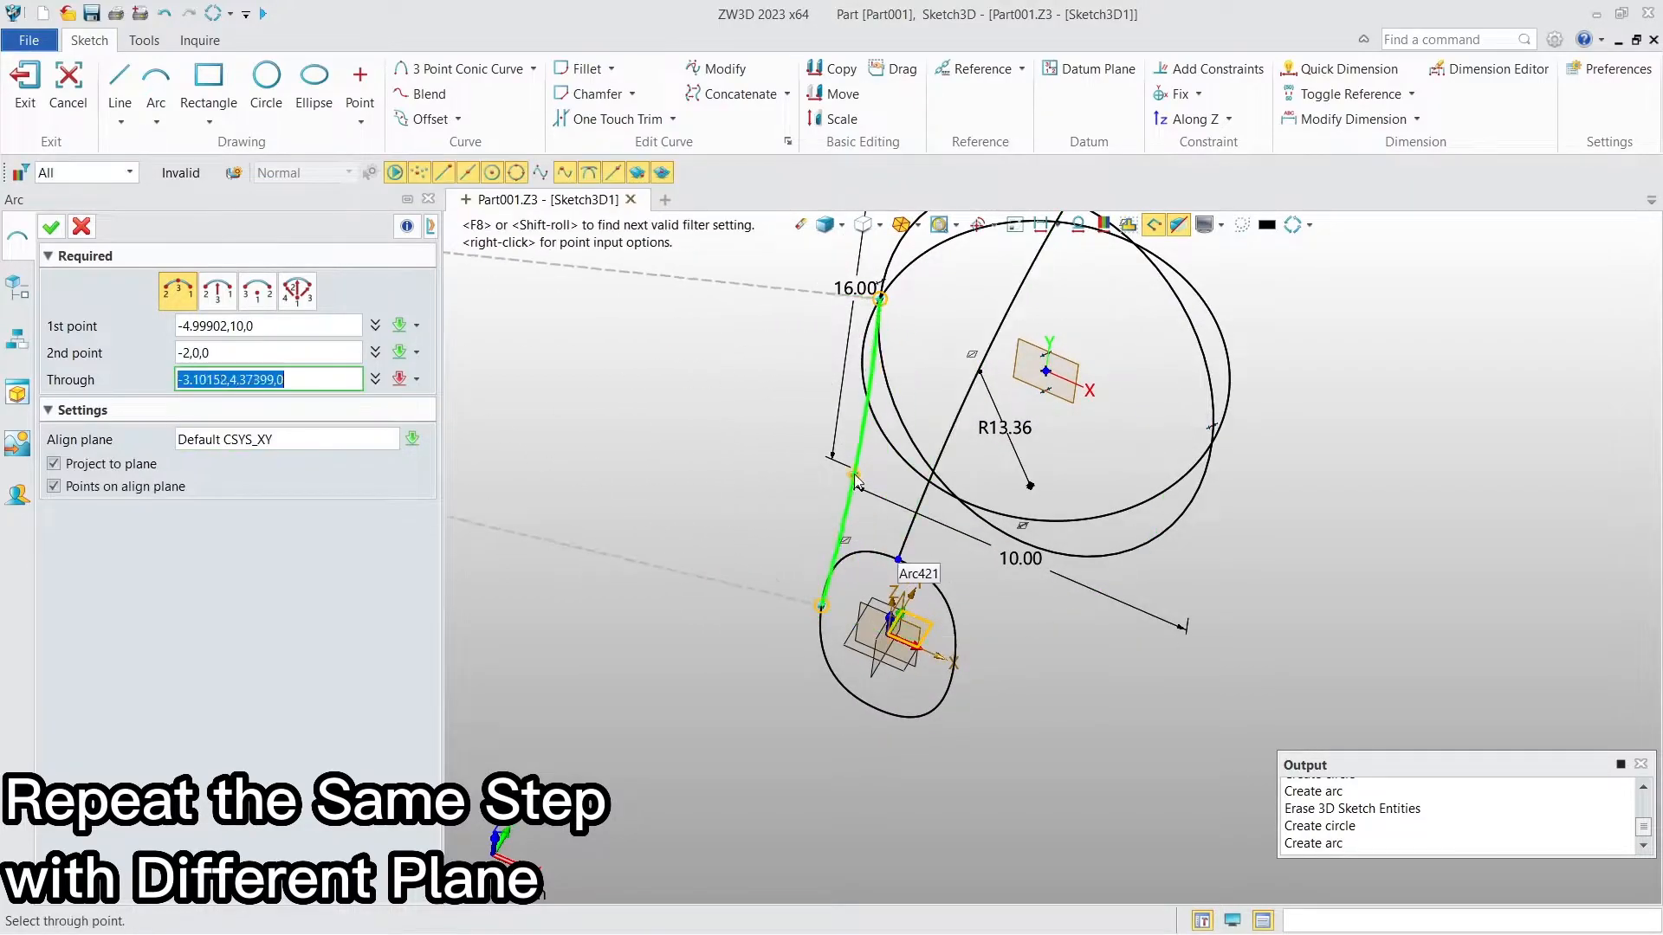
pyautogui.rightClick(795, 303)
pyautogui.click(848, 144)
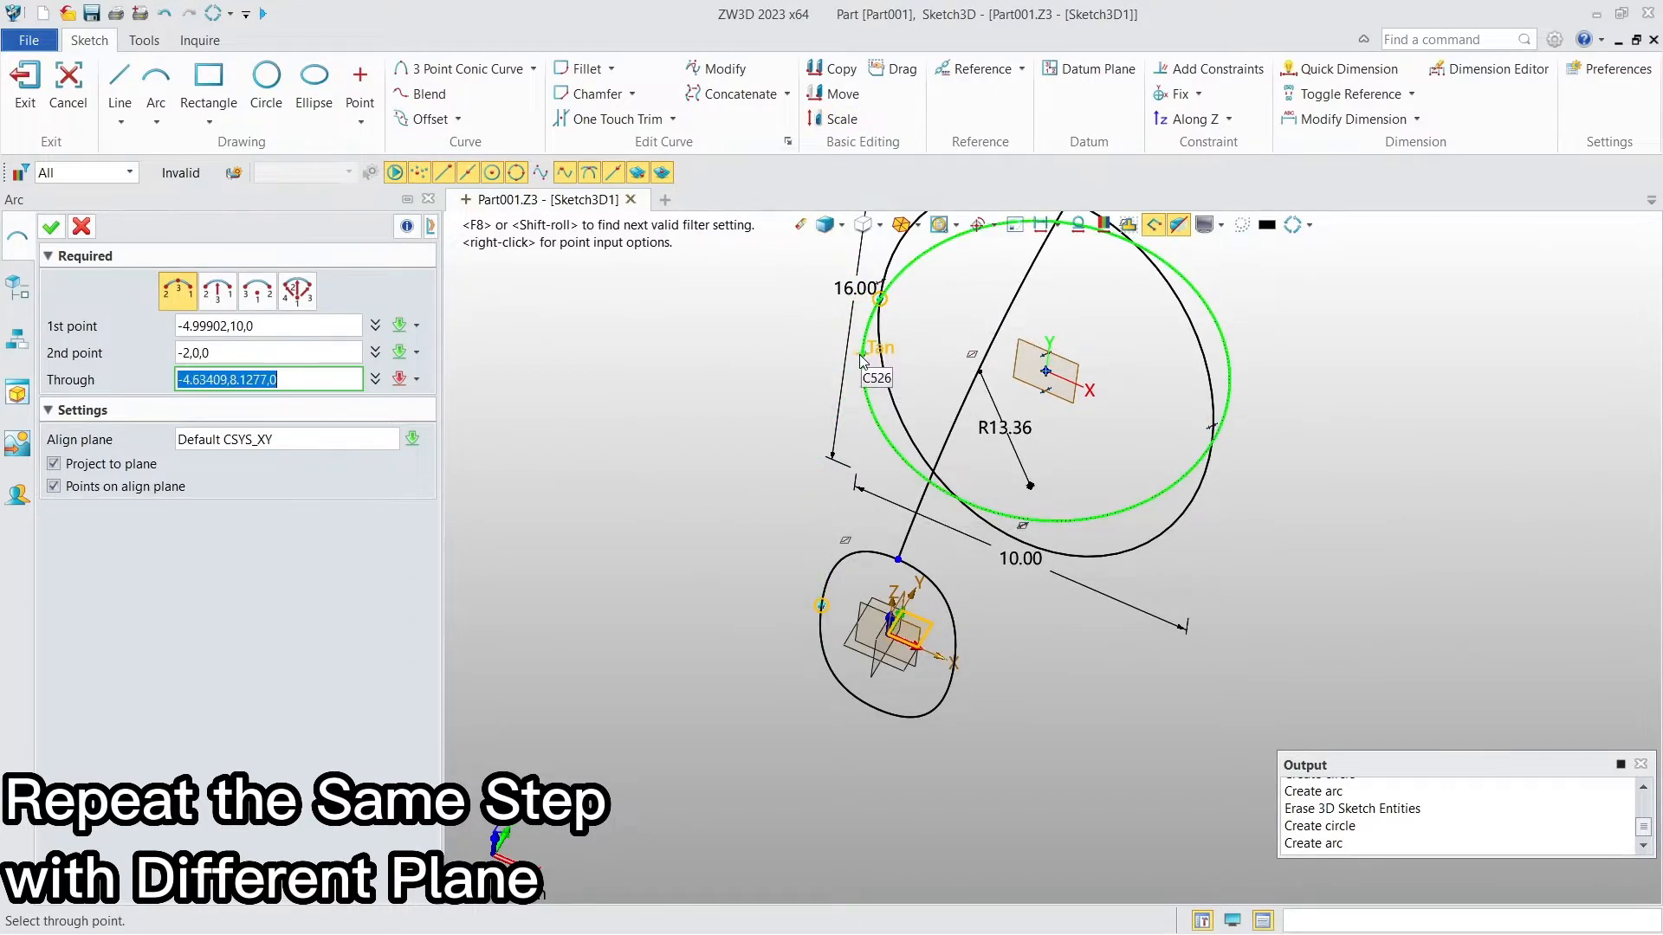
pyautogui.click(863, 355)
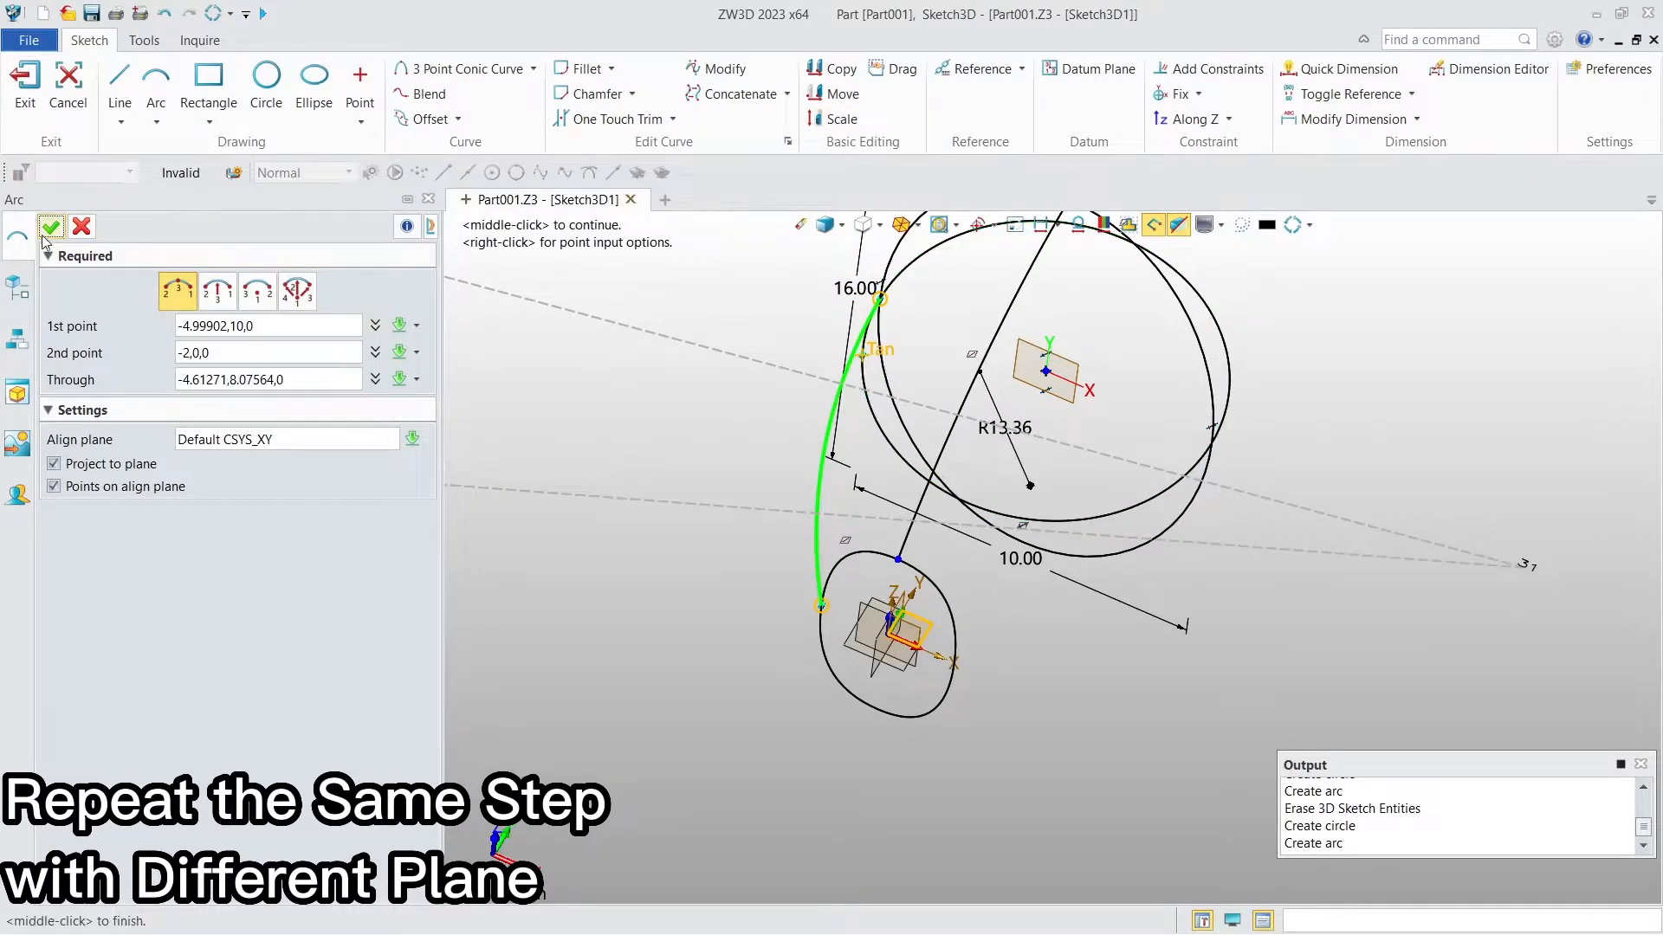
pyautogui.middleClick(439, 321)
# Erase the reference circle on the XY plane
pyautogui.rightClick(965, 515)
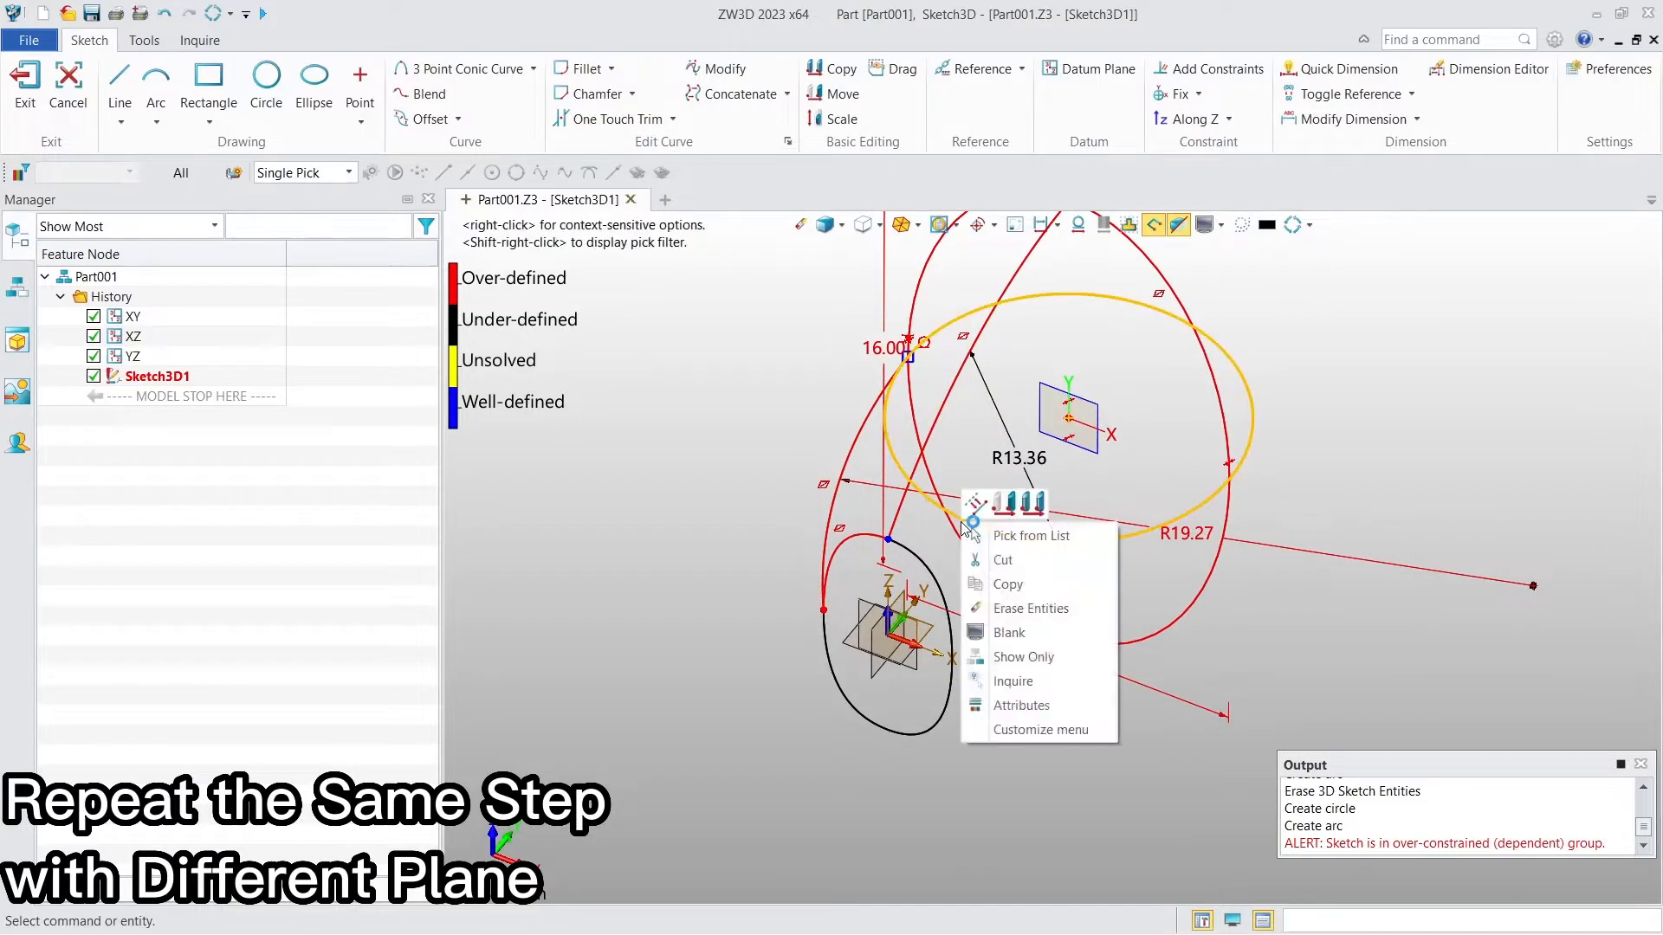
pyautogui.click(1025, 608)
pyautogui.moveTo(1022, 603)
pyautogui.mouseDown(button='right')
pyautogui.moveTo(943, 565)
pyautogui.moveTo(1007, 573)
pyautogui.mouseUp(button='right')
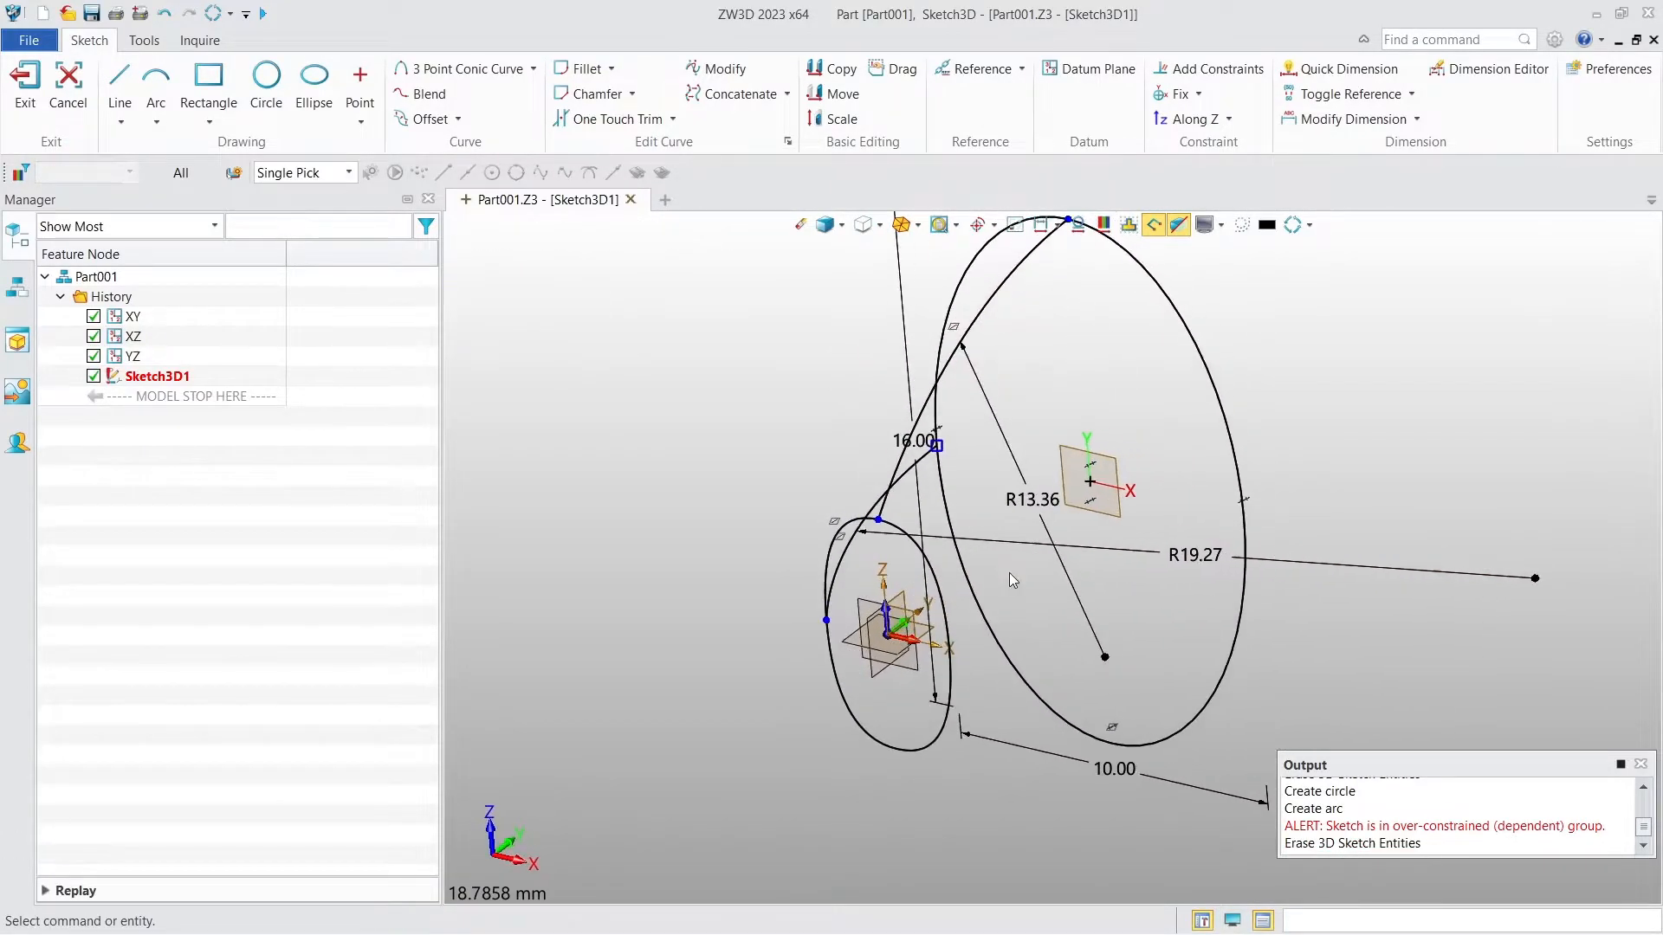
# Copy both tangent arcs once, rotated 180 degrees about the Y axis, and exit the 3D sketch
pyautogui.click(839, 69)
pyautogui.click(901, 485)
pyautogui.click(957, 350)
pyautogui.middleClick(784, 547)
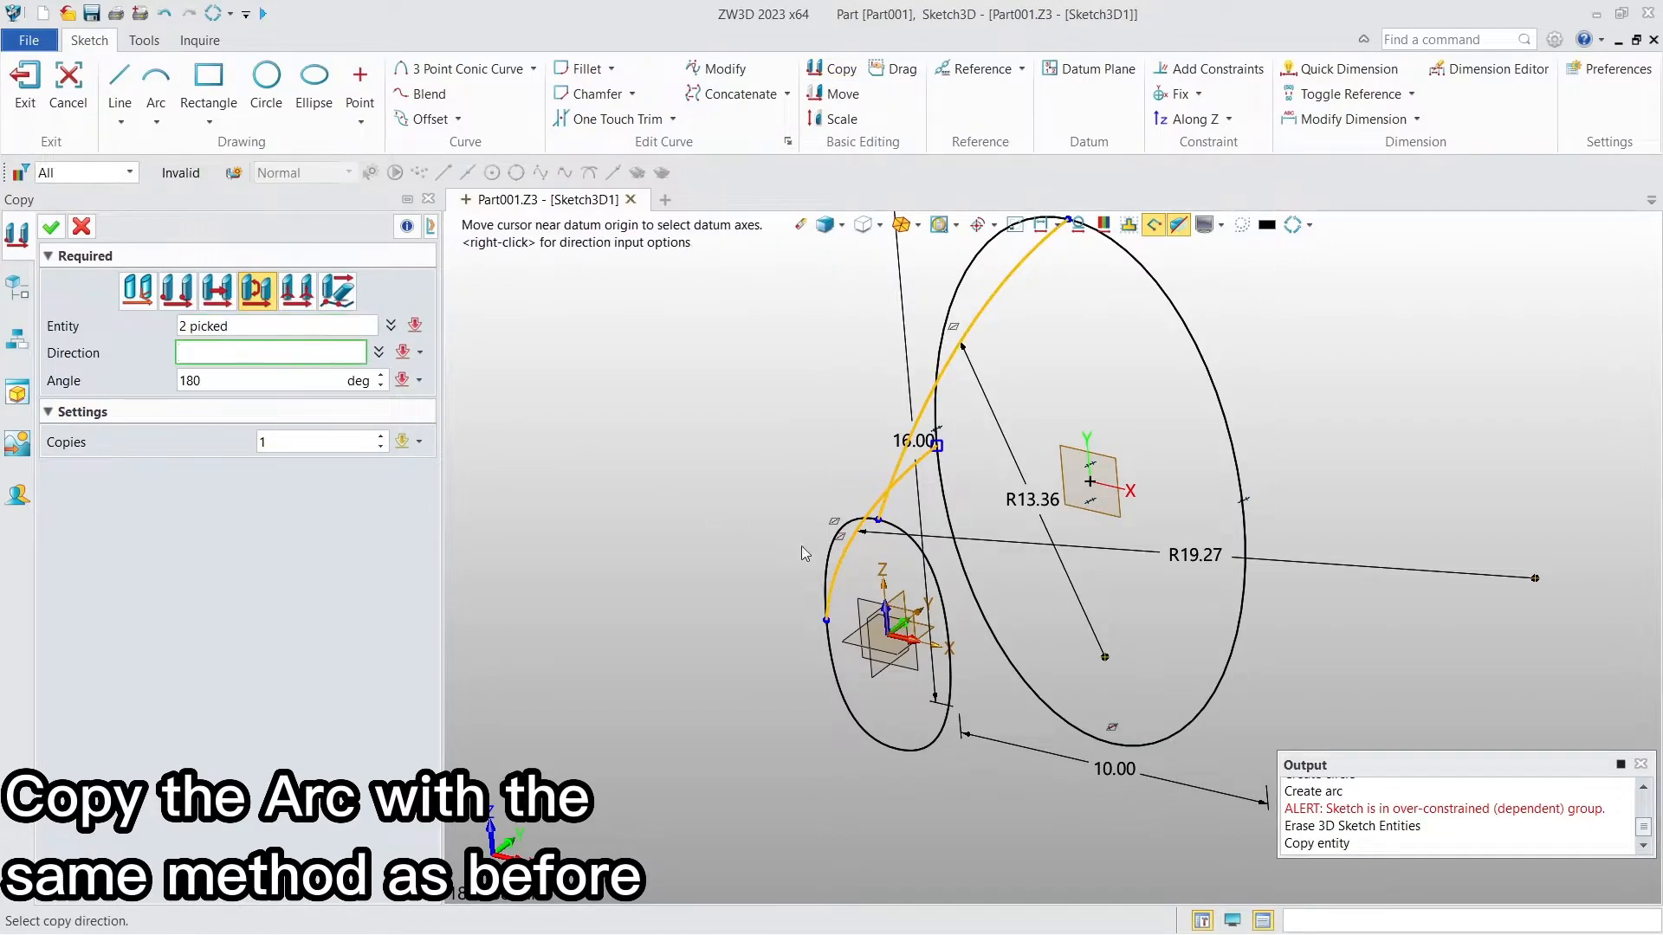
pyautogui.click(910, 623)
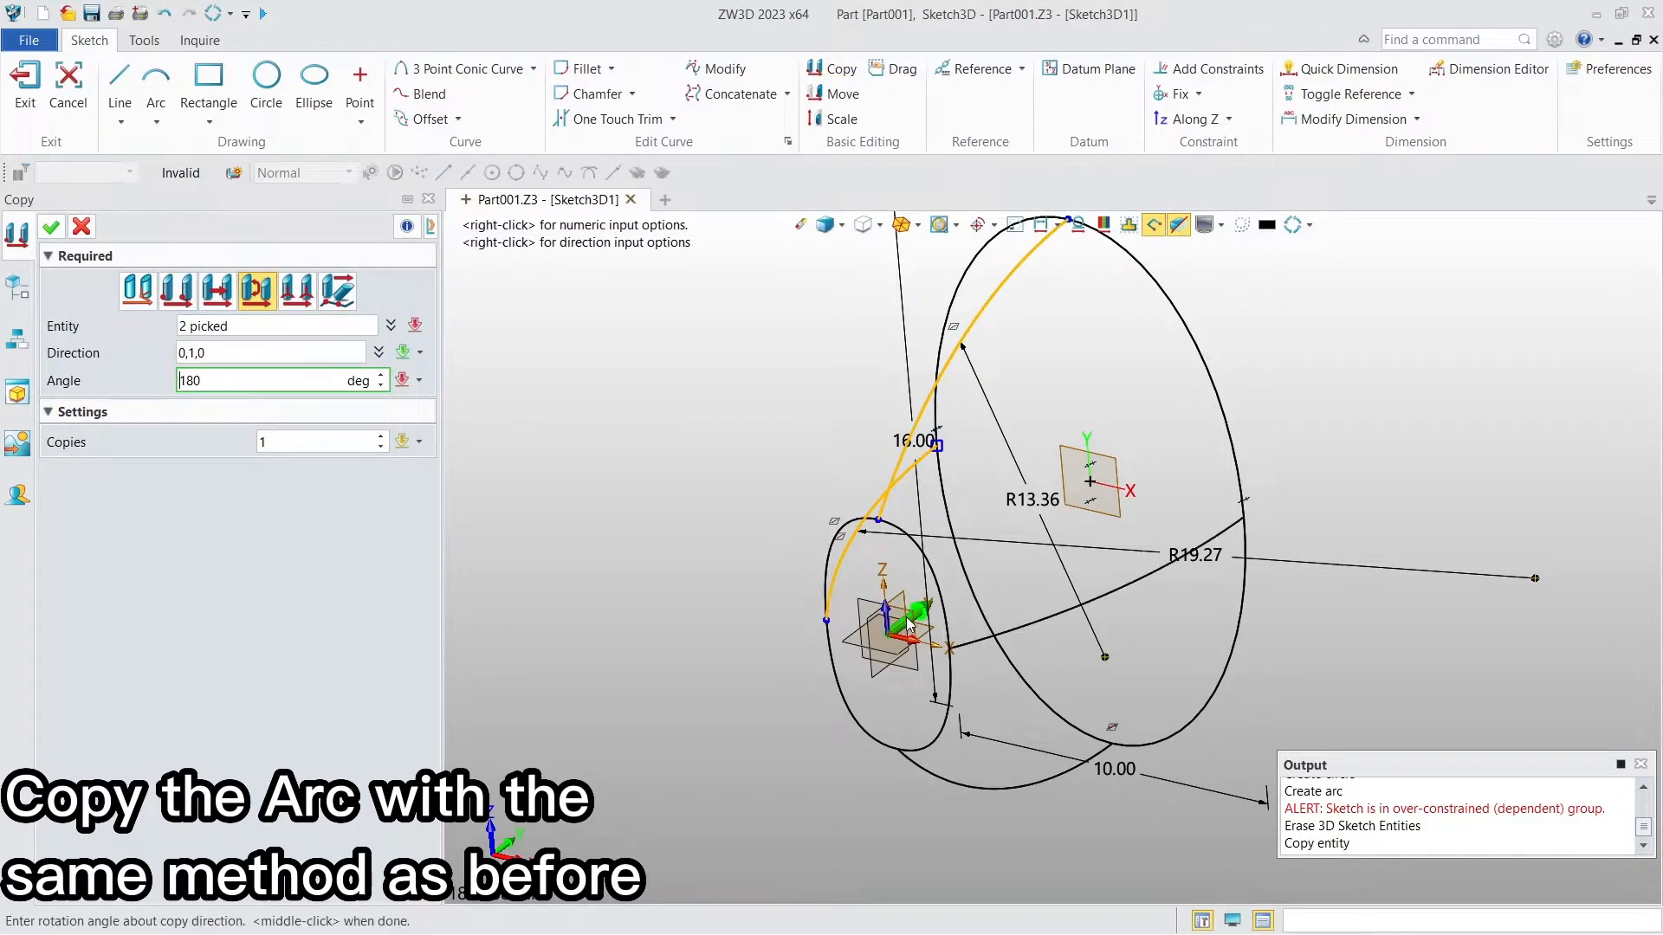
pyautogui.click(52, 229)
pyautogui.click(906, 227)
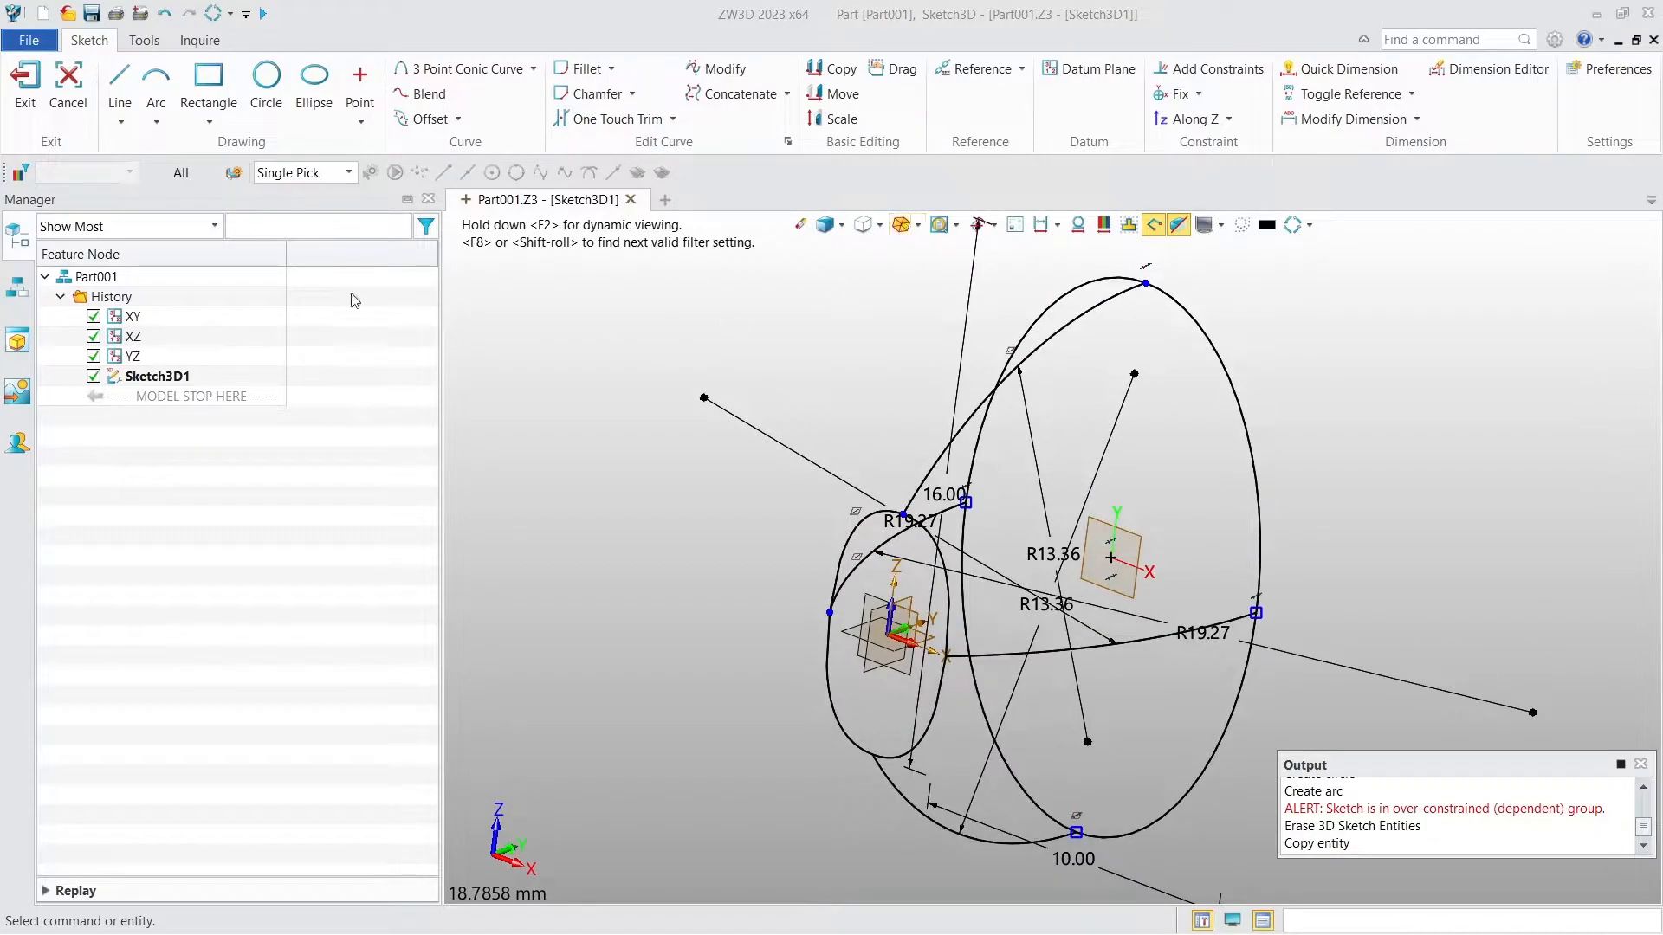
pyautogui.click(26, 87)
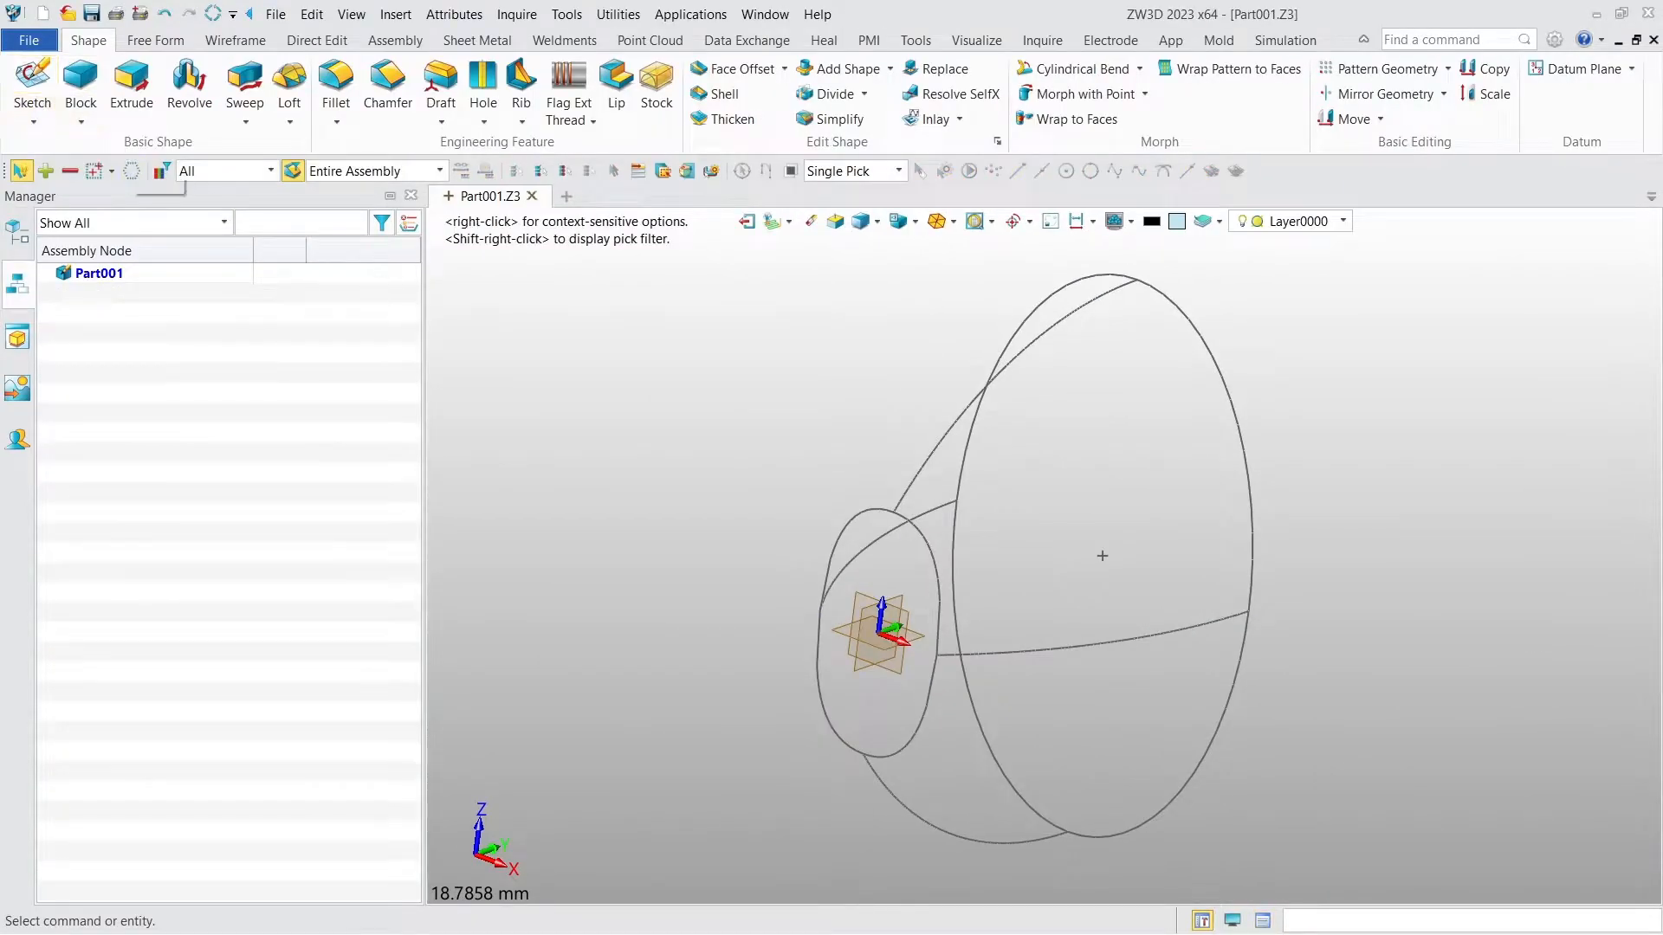
# Start a Curve Mesh surface with the complete small profile and the large ellipse as its two U curves
pyautogui.click(161, 44)
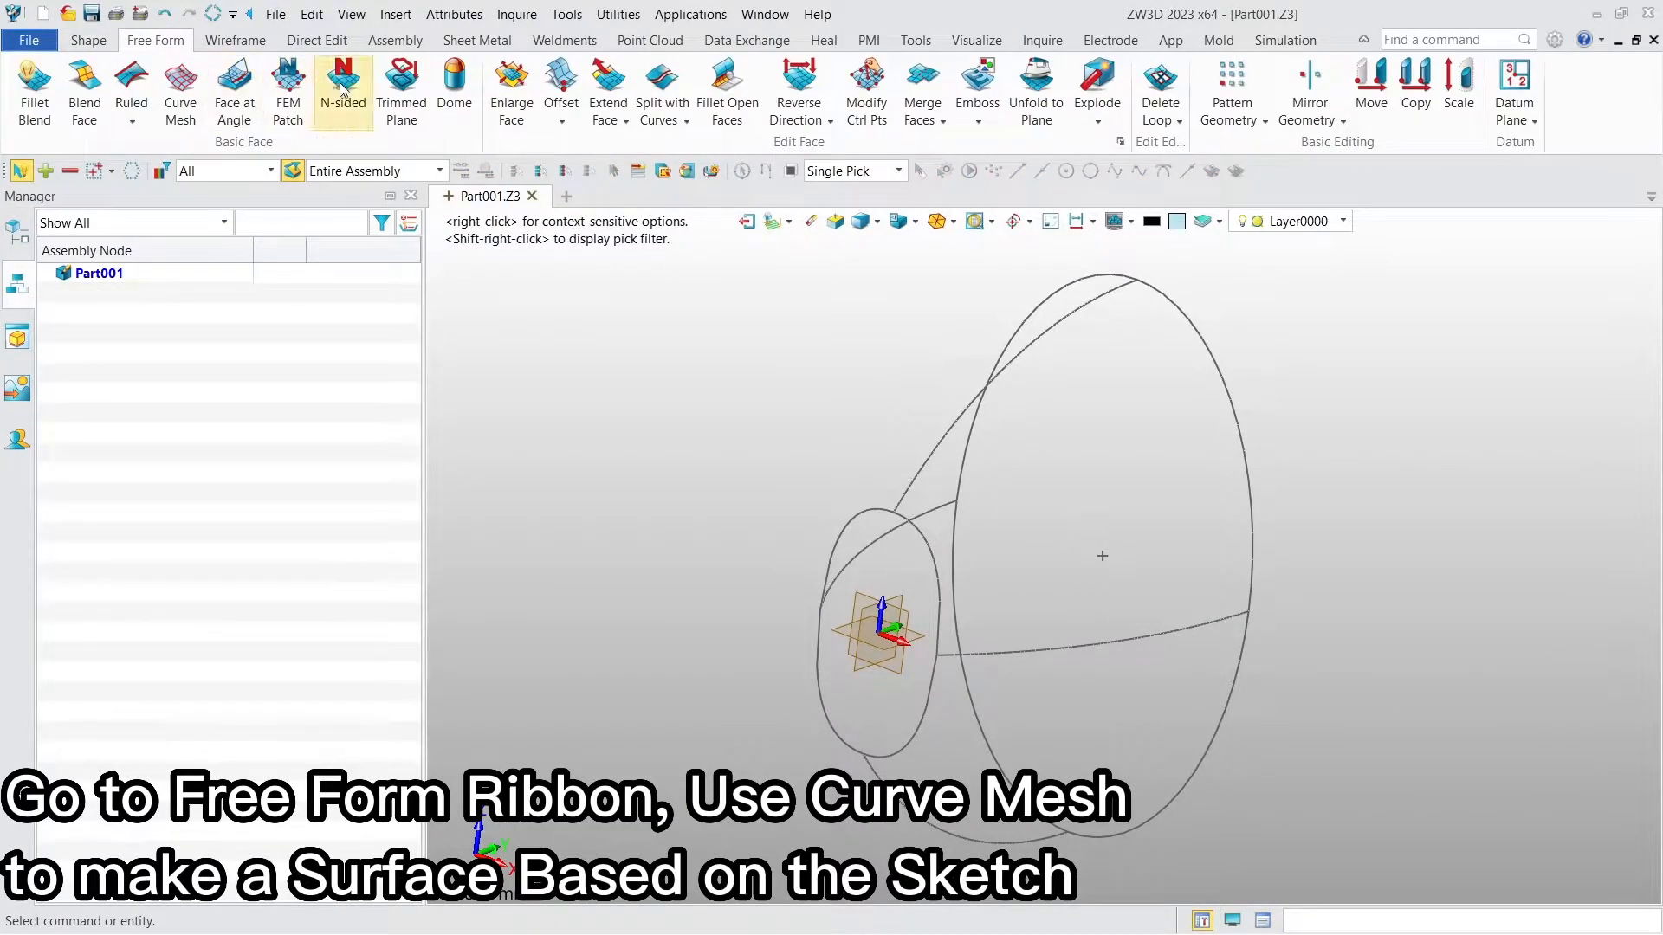
pyautogui.click(180, 85)
pyautogui.click(264, 170)
pyautogui.click(208, 189)
pyautogui.click(874, 511)
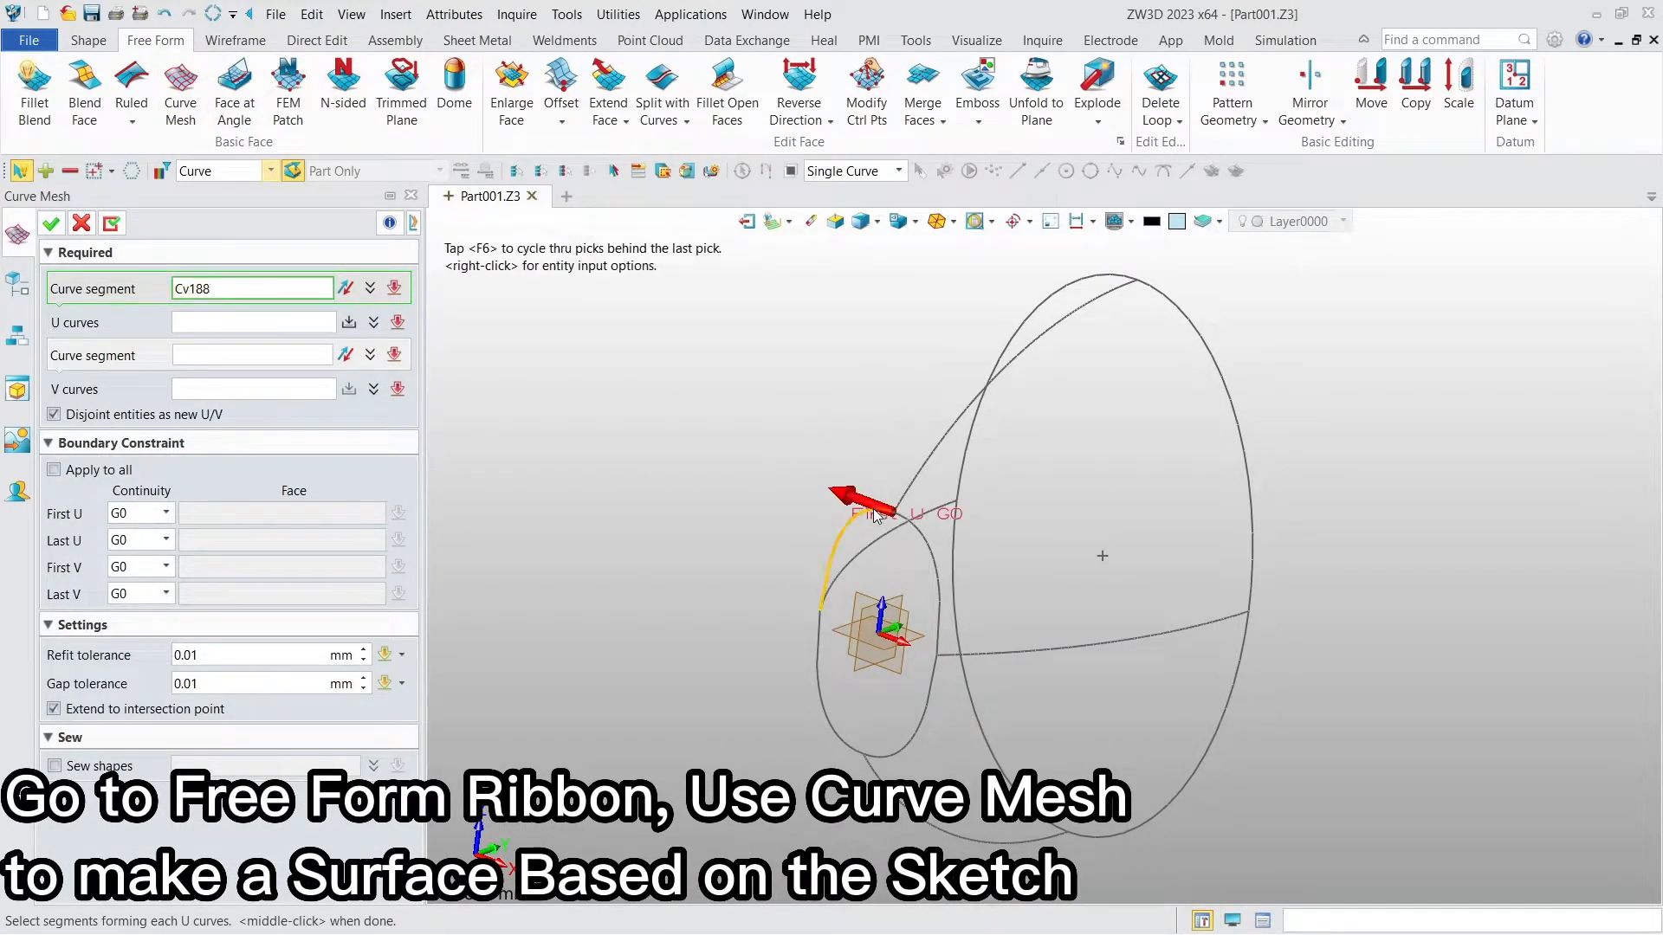
pyautogui.click(819, 641)
pyautogui.click(939, 595)
pyautogui.scroll(3, 939, 596)
pyautogui.scroll(-3, 939, 595)
pyautogui.scroll(3, 1079, 289)
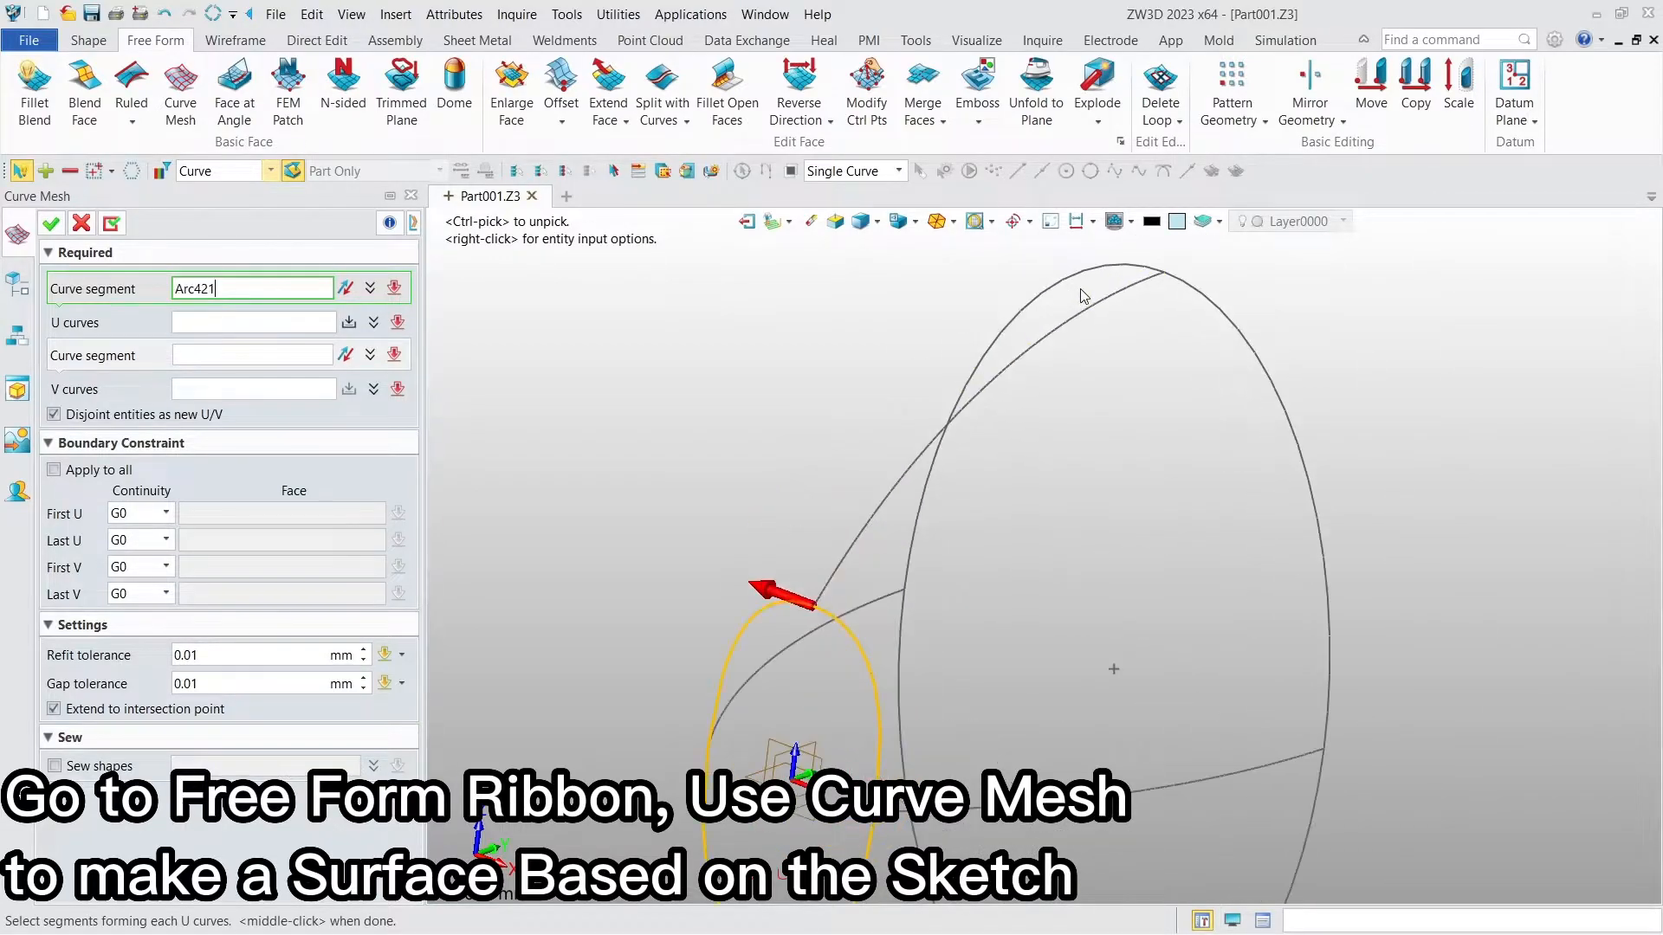
pyautogui.middleClick(838, 324)
pyautogui.click(1128, 262)
pyautogui.middleClick(881, 307)
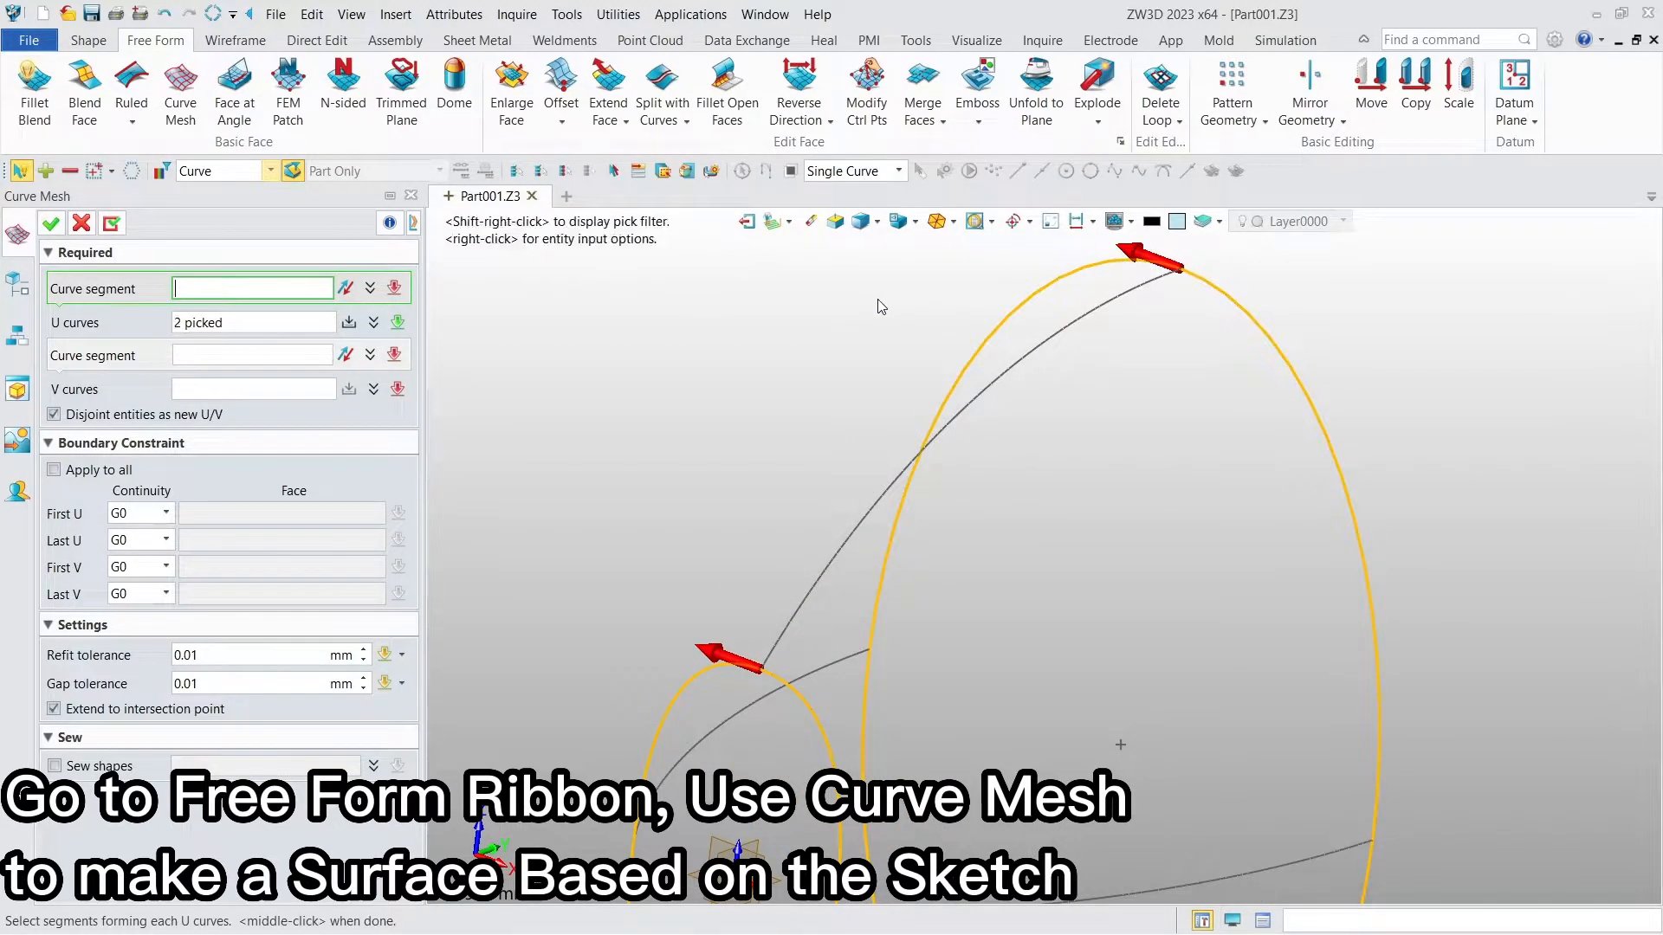
pyautogui.middleClick(1120, 745)
# Add the four connecting arcs in order around the profiles as V curves and create the Curve Mesh surface
pyautogui.click(195, 208)
pyautogui.scroll(-2, 662, 437)
pyautogui.click(933, 760)
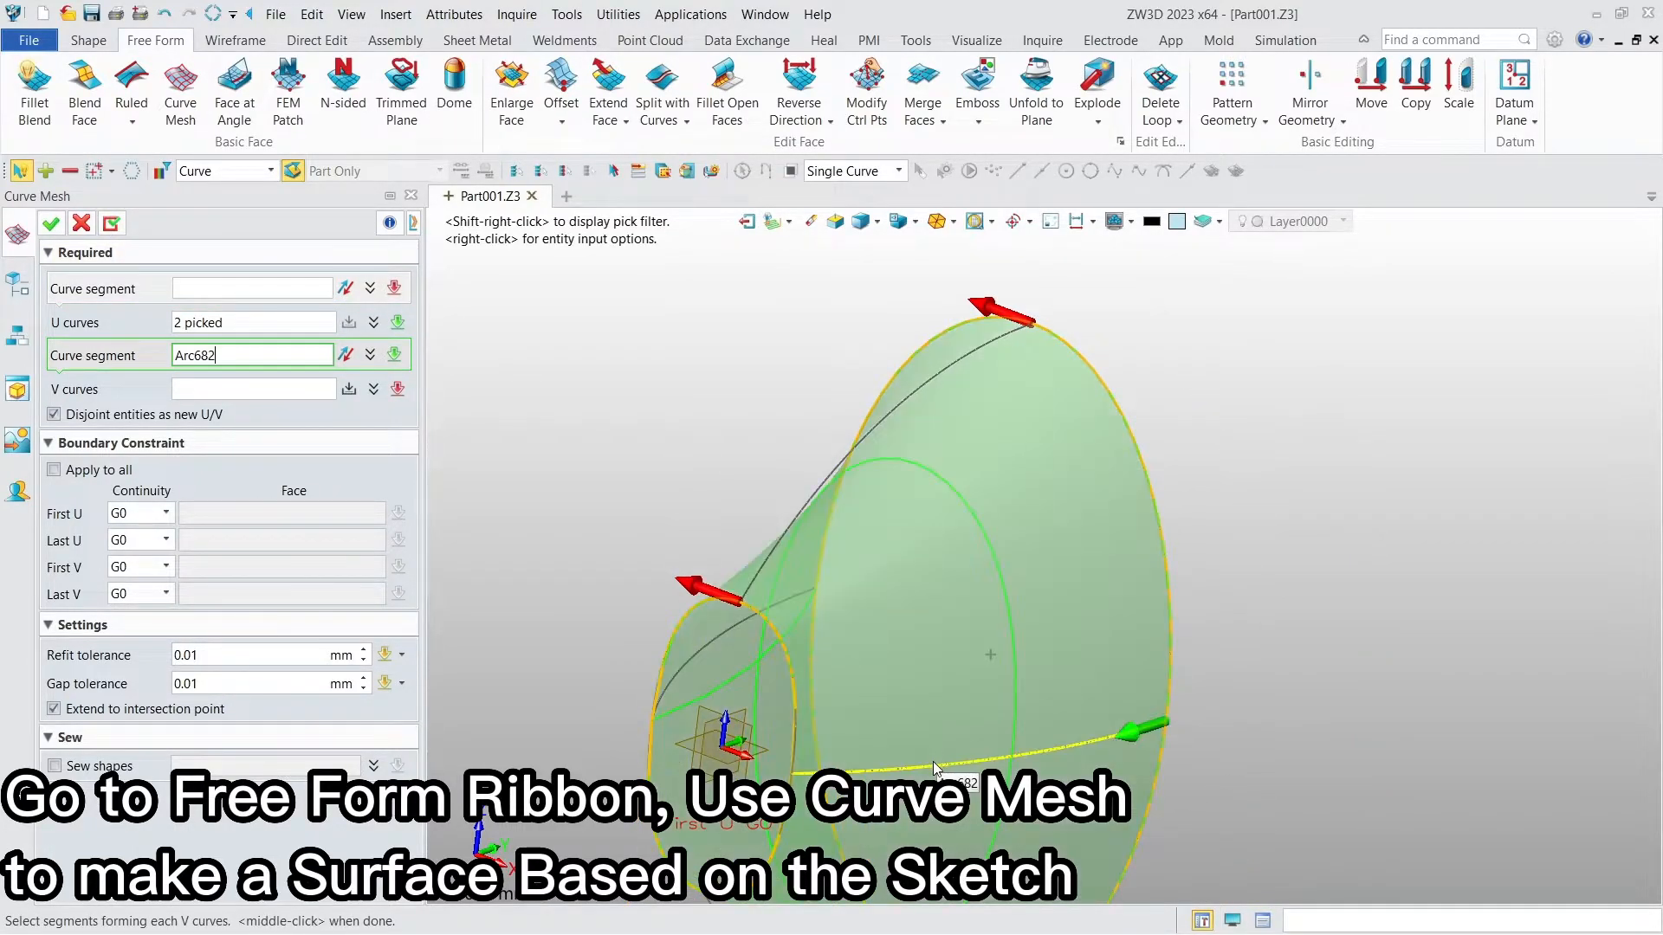
pyautogui.click(852, 462)
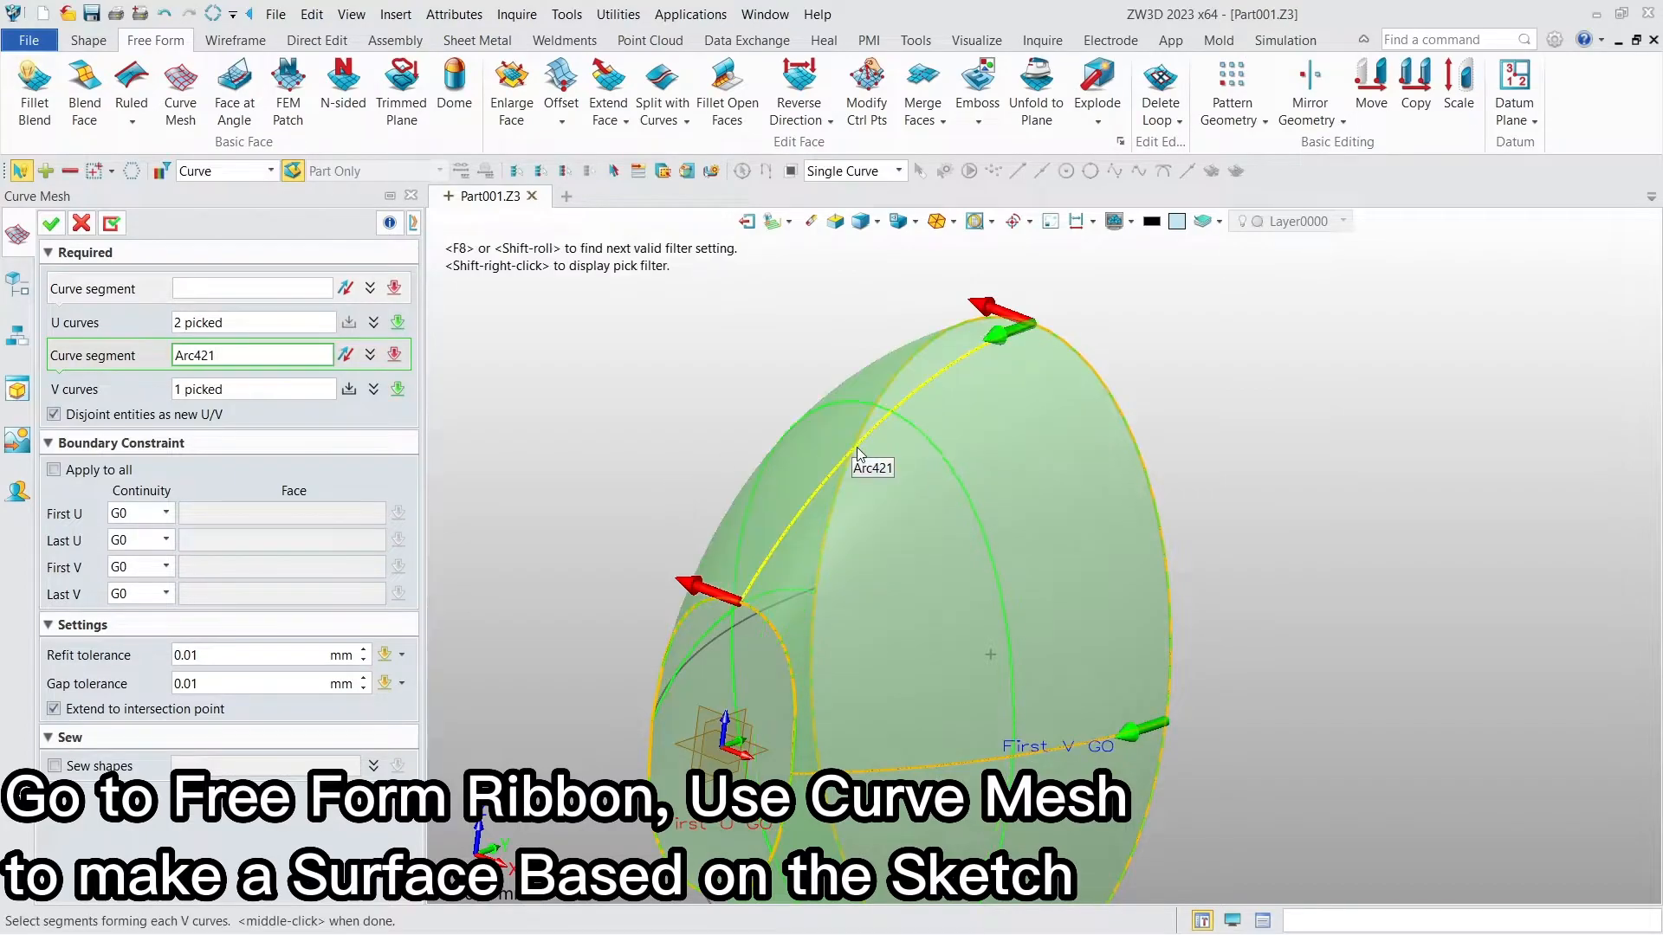
pyautogui.middleClick(579, 383)
pyautogui.click(630, 568)
pyautogui.middleClick(527, 555)
pyautogui.scroll(-2, 527, 554)
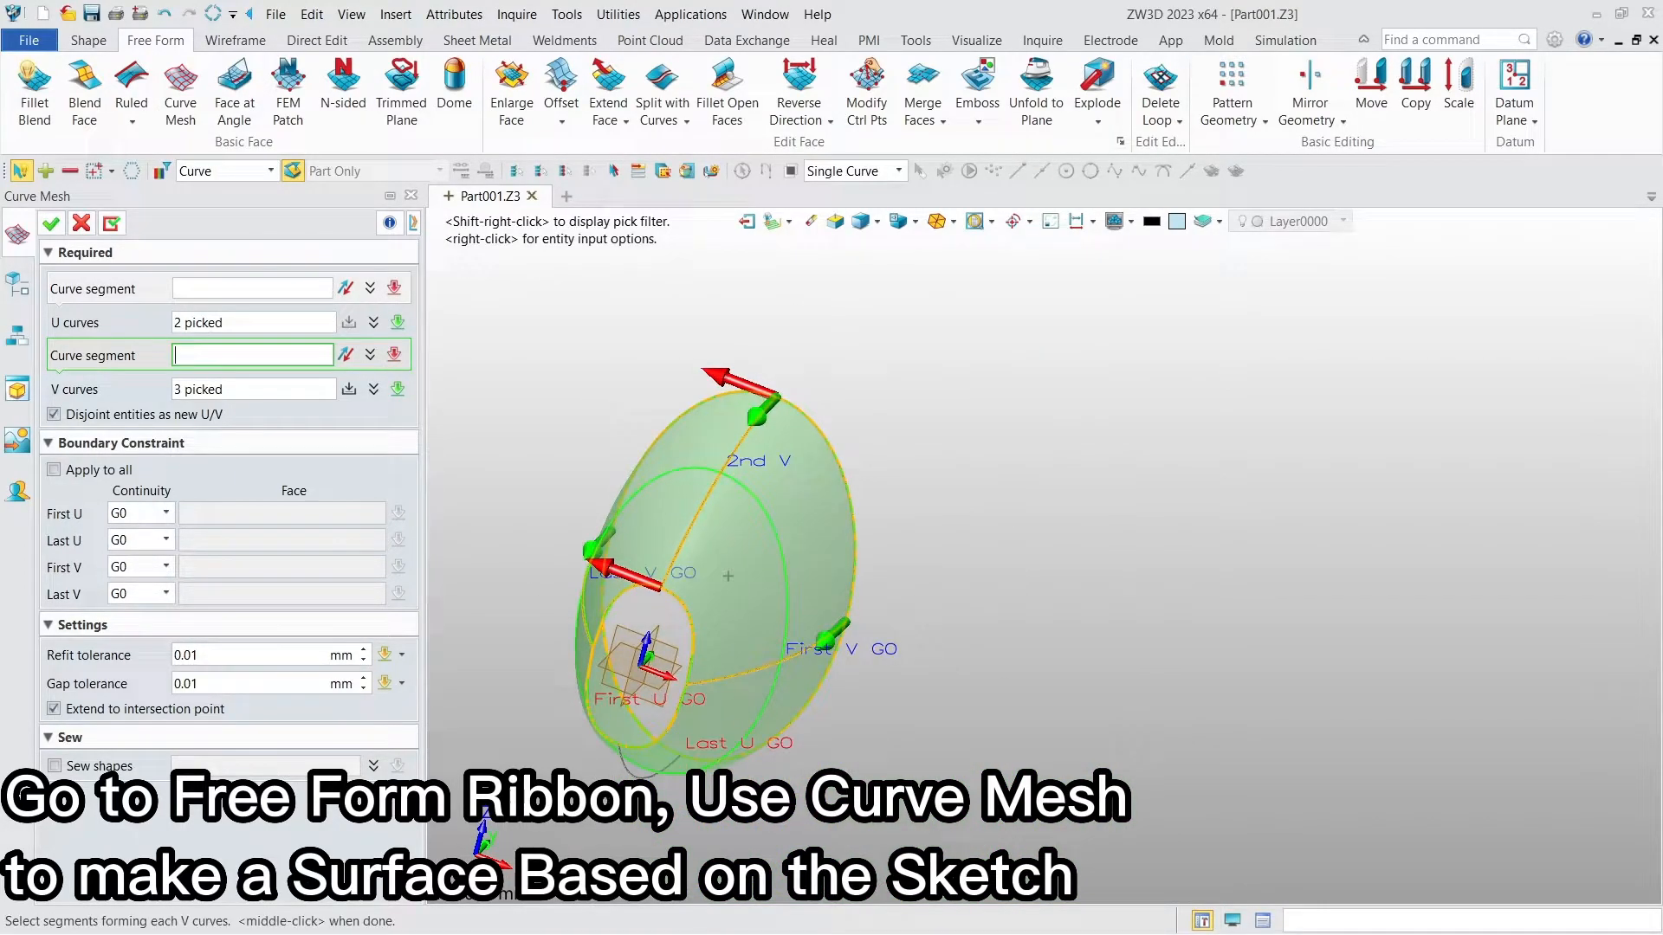
pyautogui.click(646, 778)
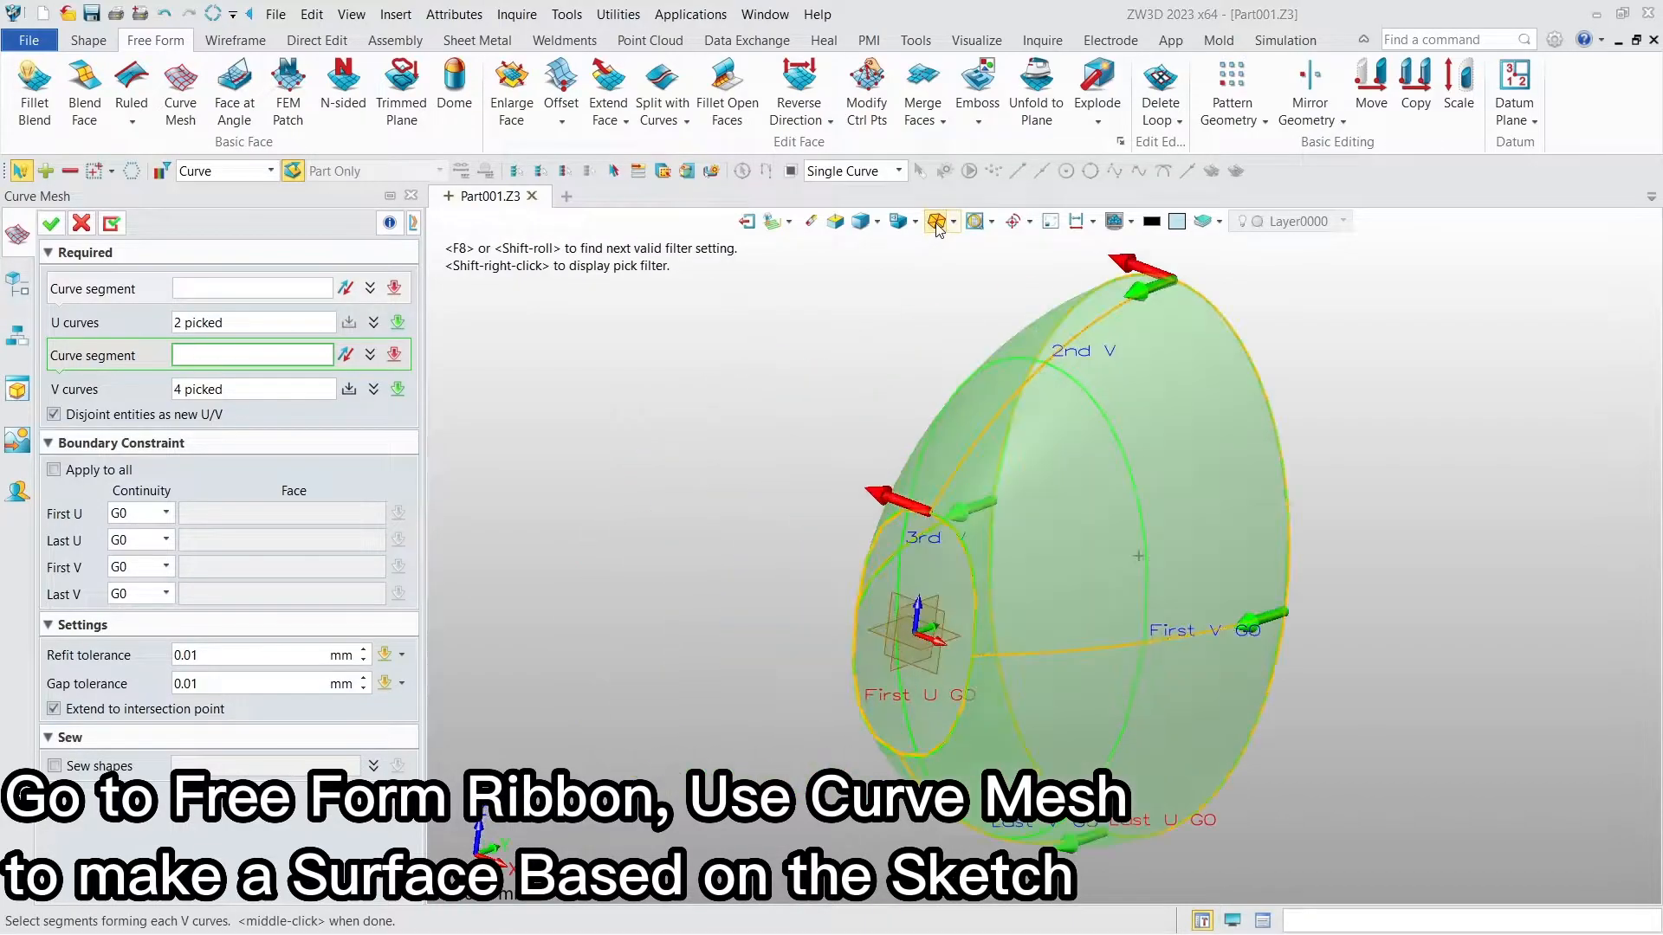
pyautogui.hotkey('ctrl', 'f')
pyautogui.click(50, 223)
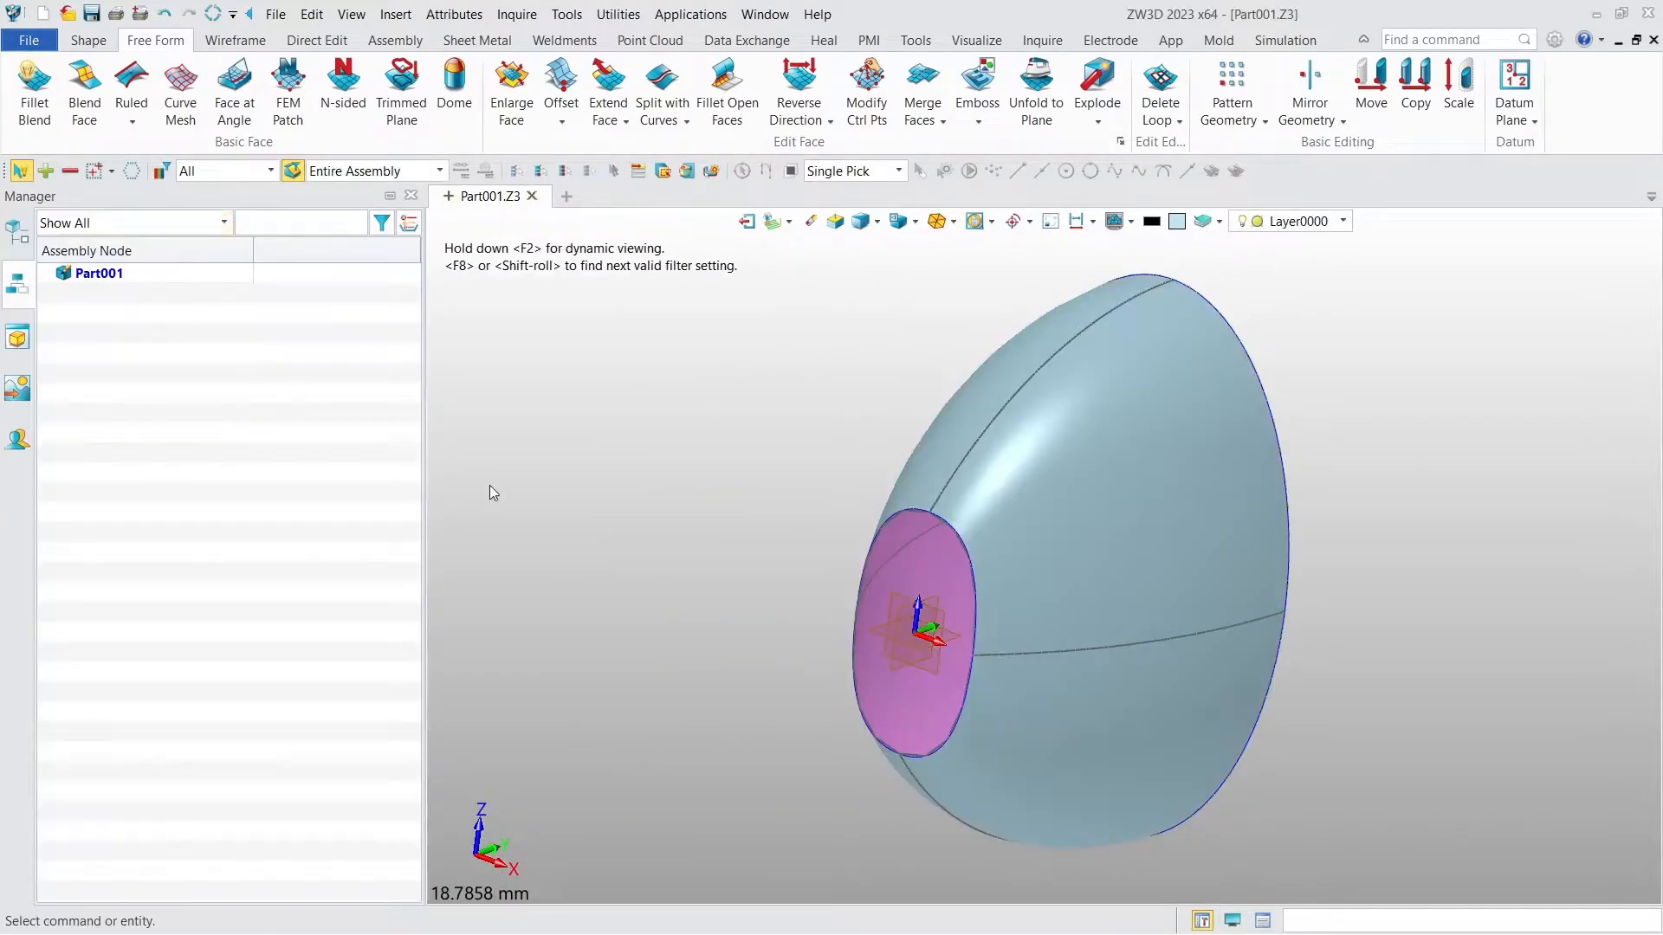
# Create a datum plane offset -10 mm from the XZ plane
pyautogui.moveTo(491, 485); pyautogui.dragTo(568, 460, button='middle')
pyautogui.scroll(3, 886, 567)
pyautogui.scroll(-1, 974, 598)
pyautogui.scroll(1, 969, 627)
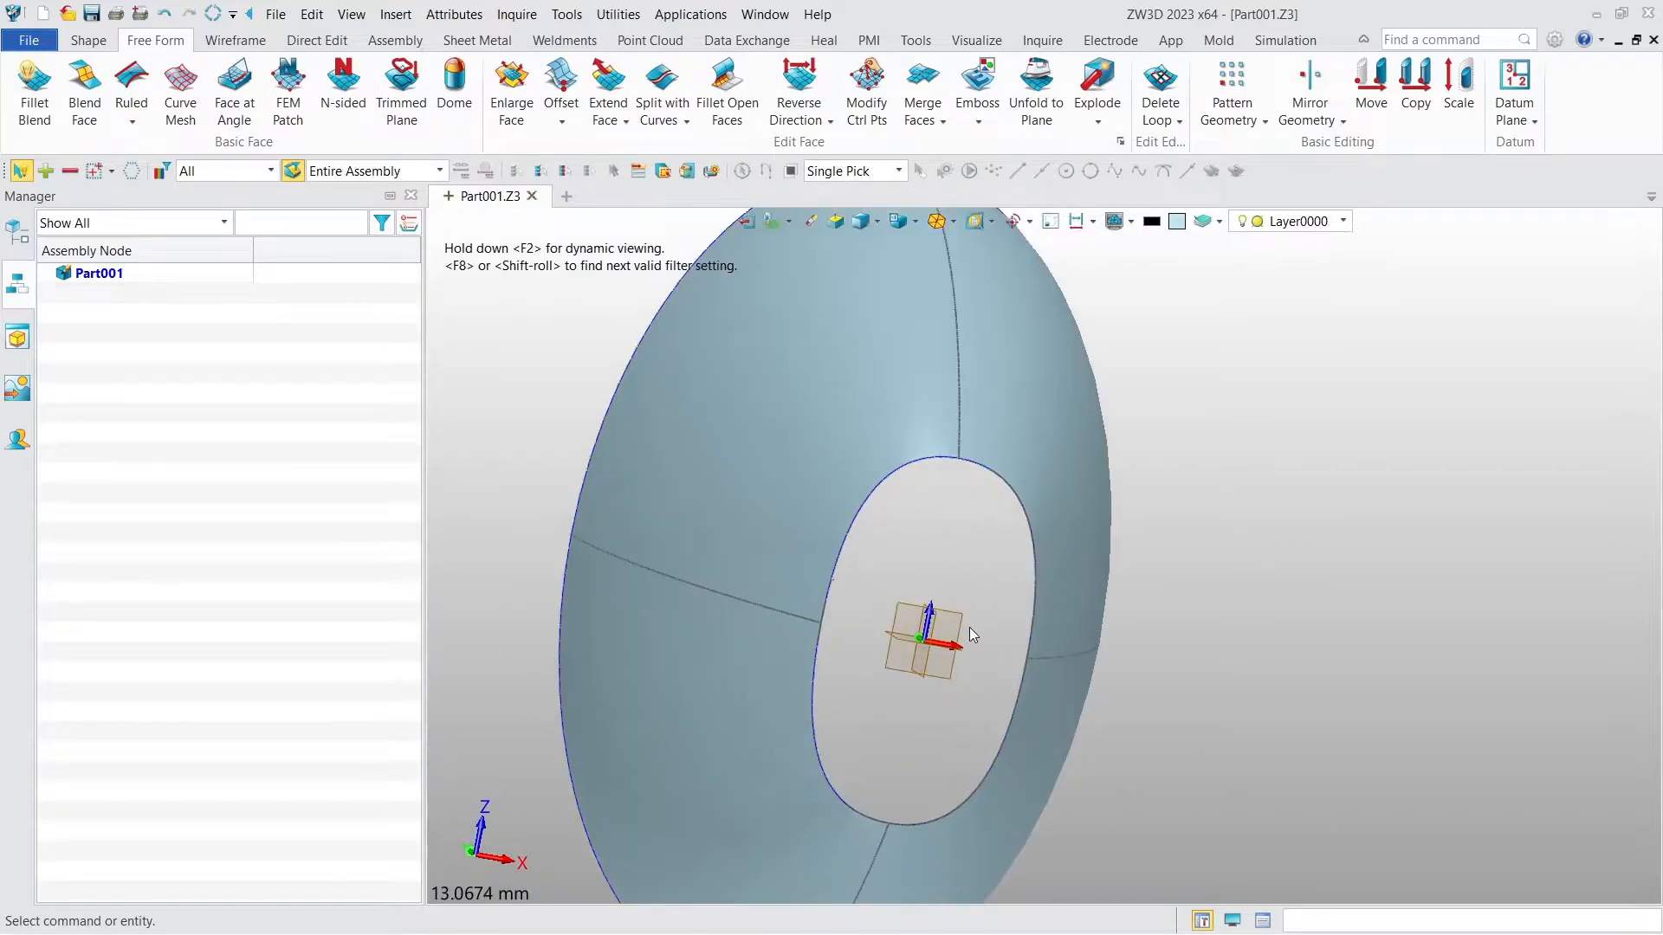
pyautogui.moveTo(967, 625); pyautogui.dragTo(1065, 624, button='middle')
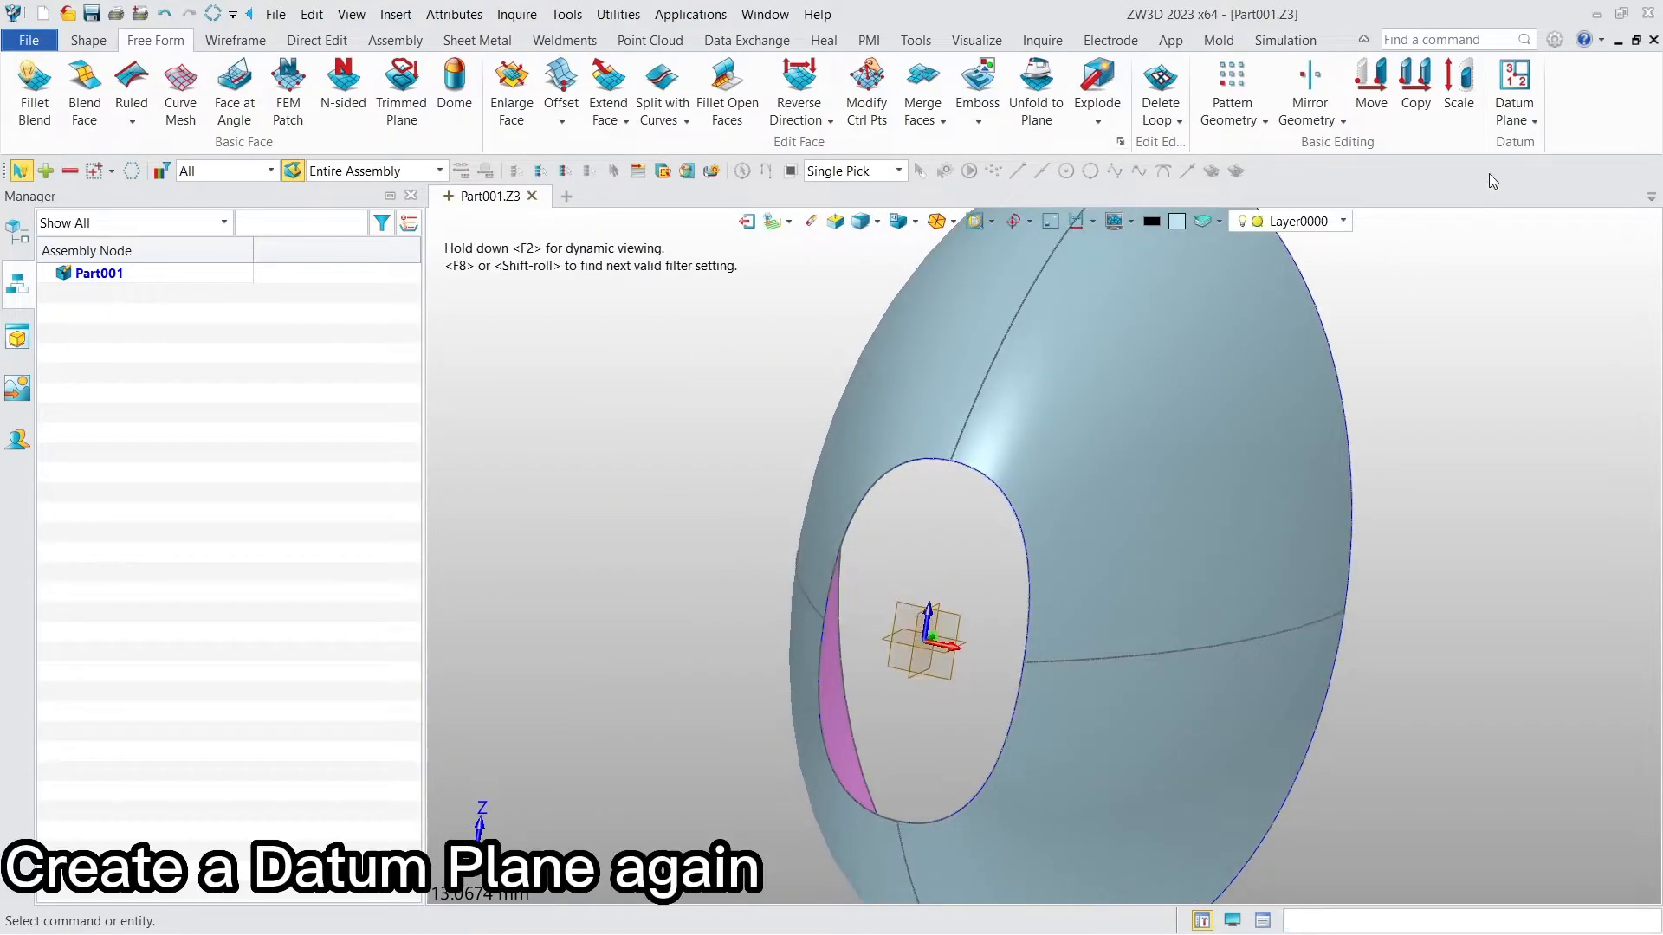
pyautogui.click(1522, 80)
pyautogui.click(149, 294)
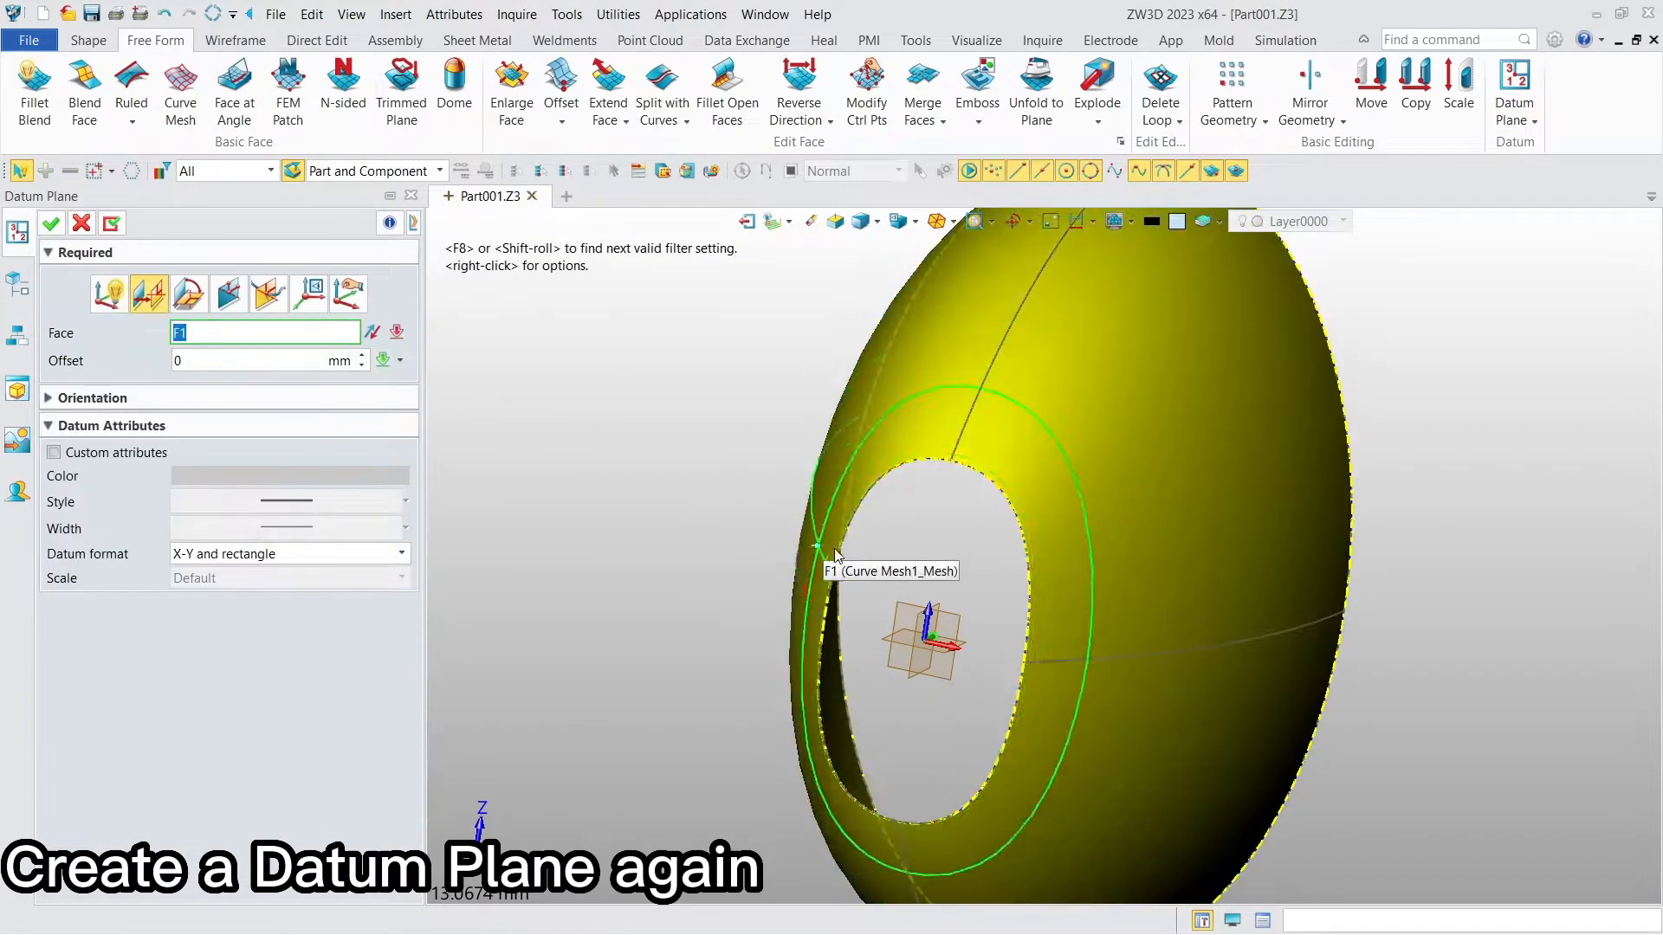
pyautogui.click(959, 620)
pyautogui.click(381, 361)
pyautogui.click(459, 471)
pyautogui.click(1347, 430)
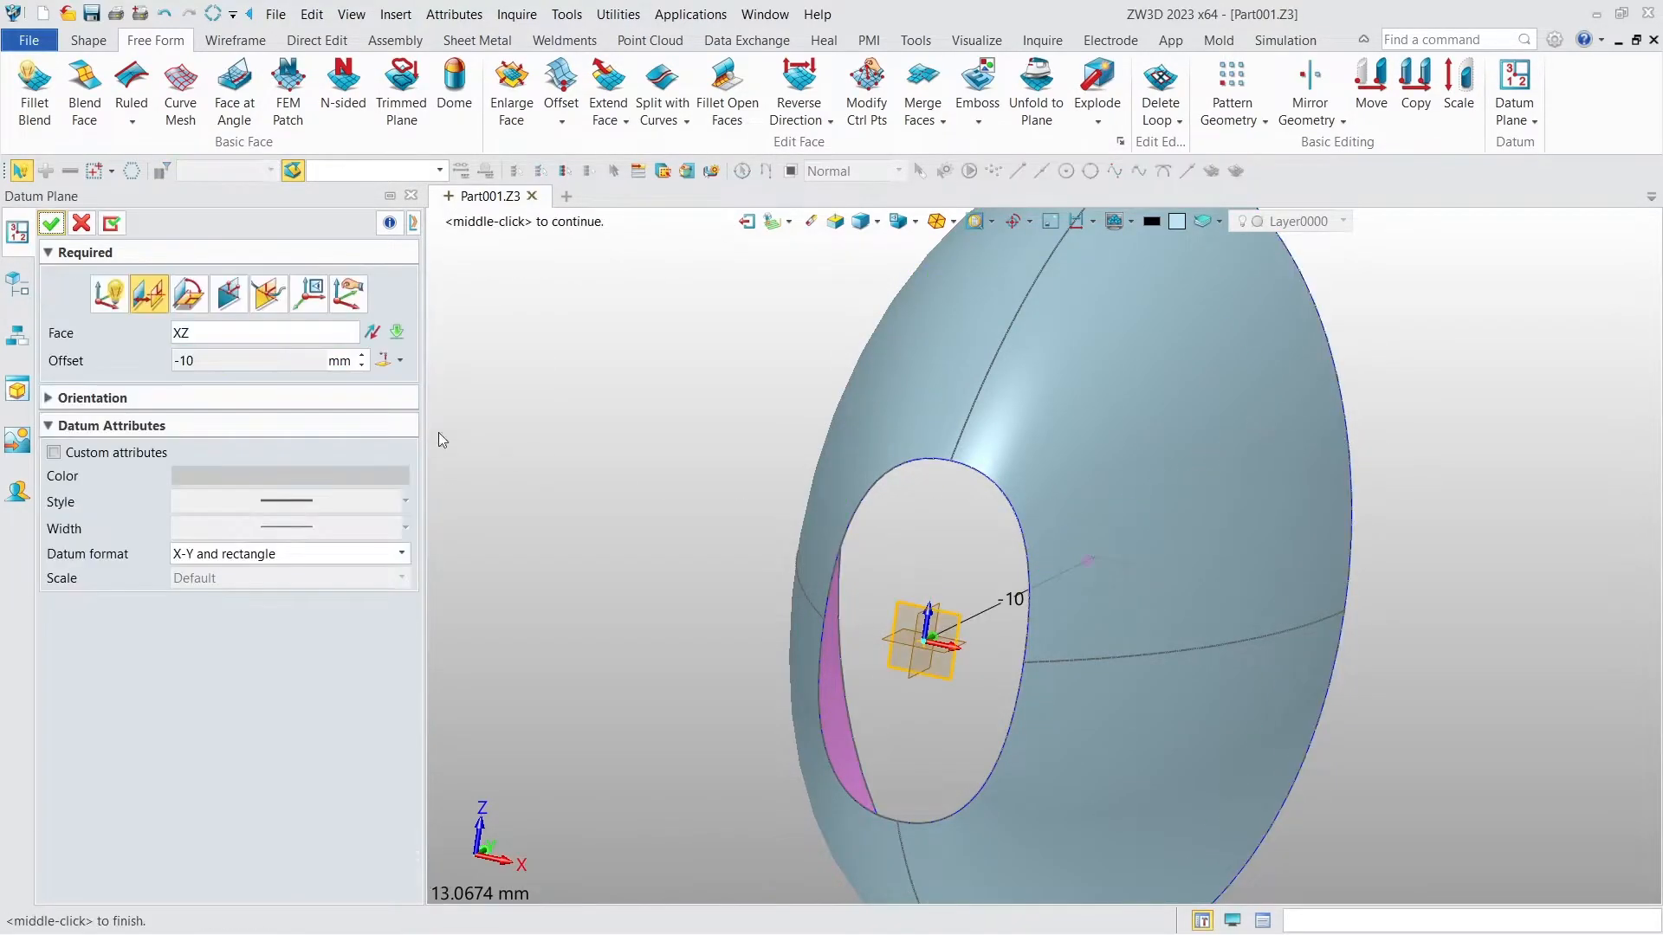
pyautogui.middleClick(485, 437)
# Start a new sketch on the offset datum plane
pyautogui.rightClick(421, 405)
pyautogui.click(543, 366)
pyautogui.moveTo(543, 366); pyautogui.dragTo(569, 369, button='right')
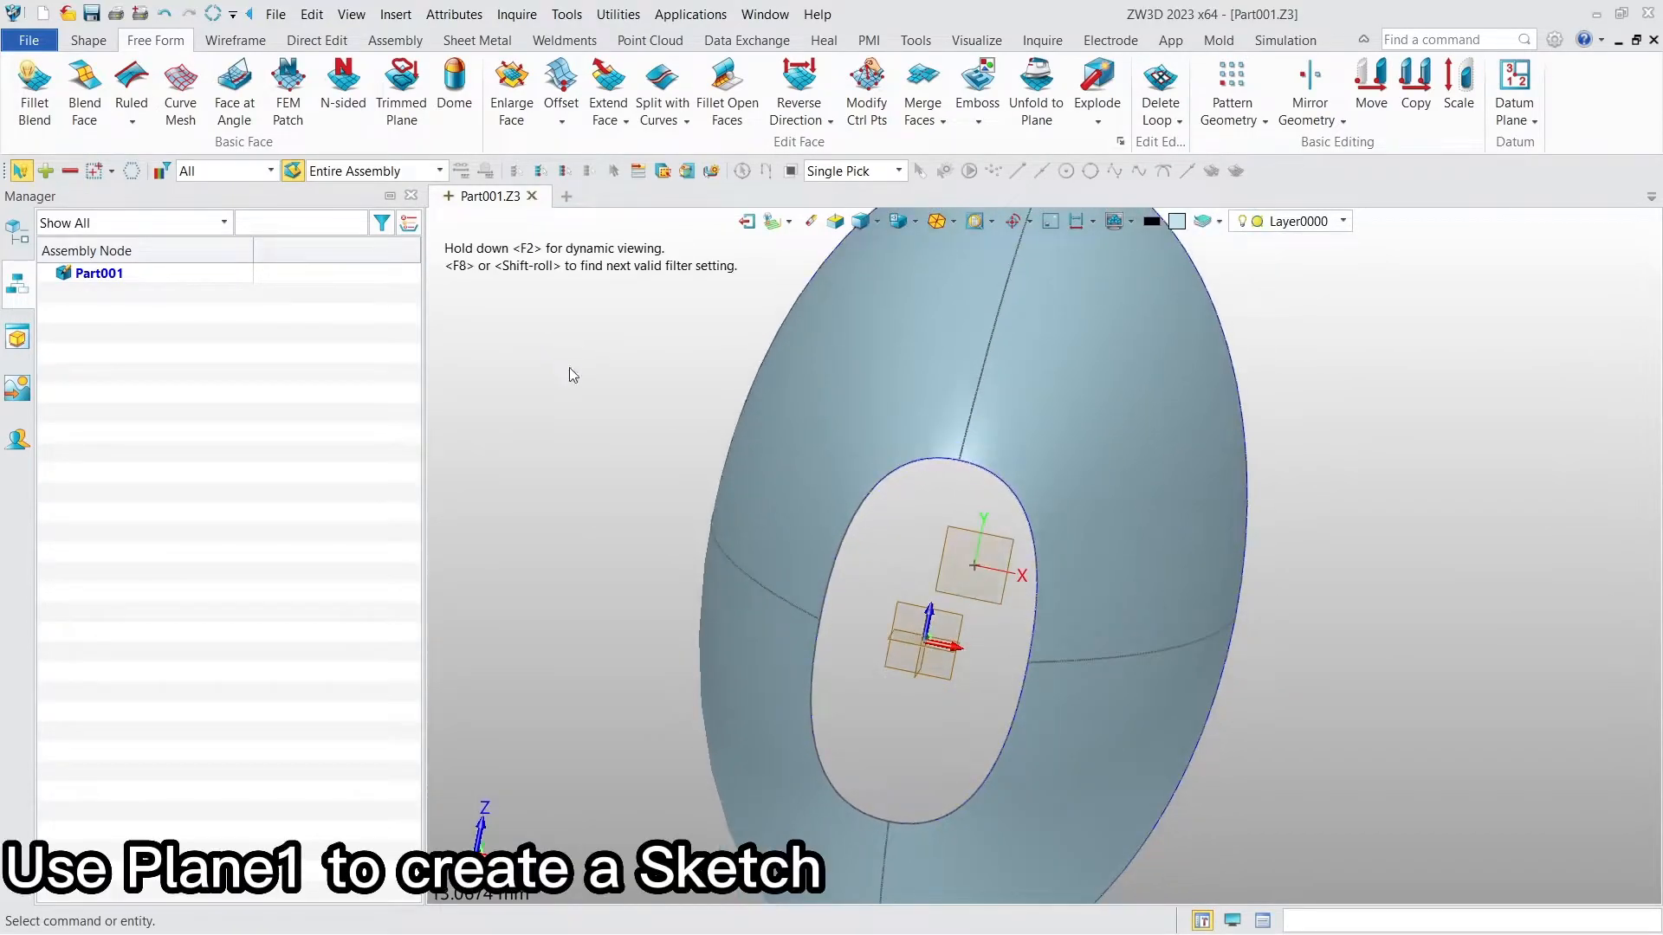
pyautogui.rightClick(1009, 566)
pyautogui.click(1020, 609)
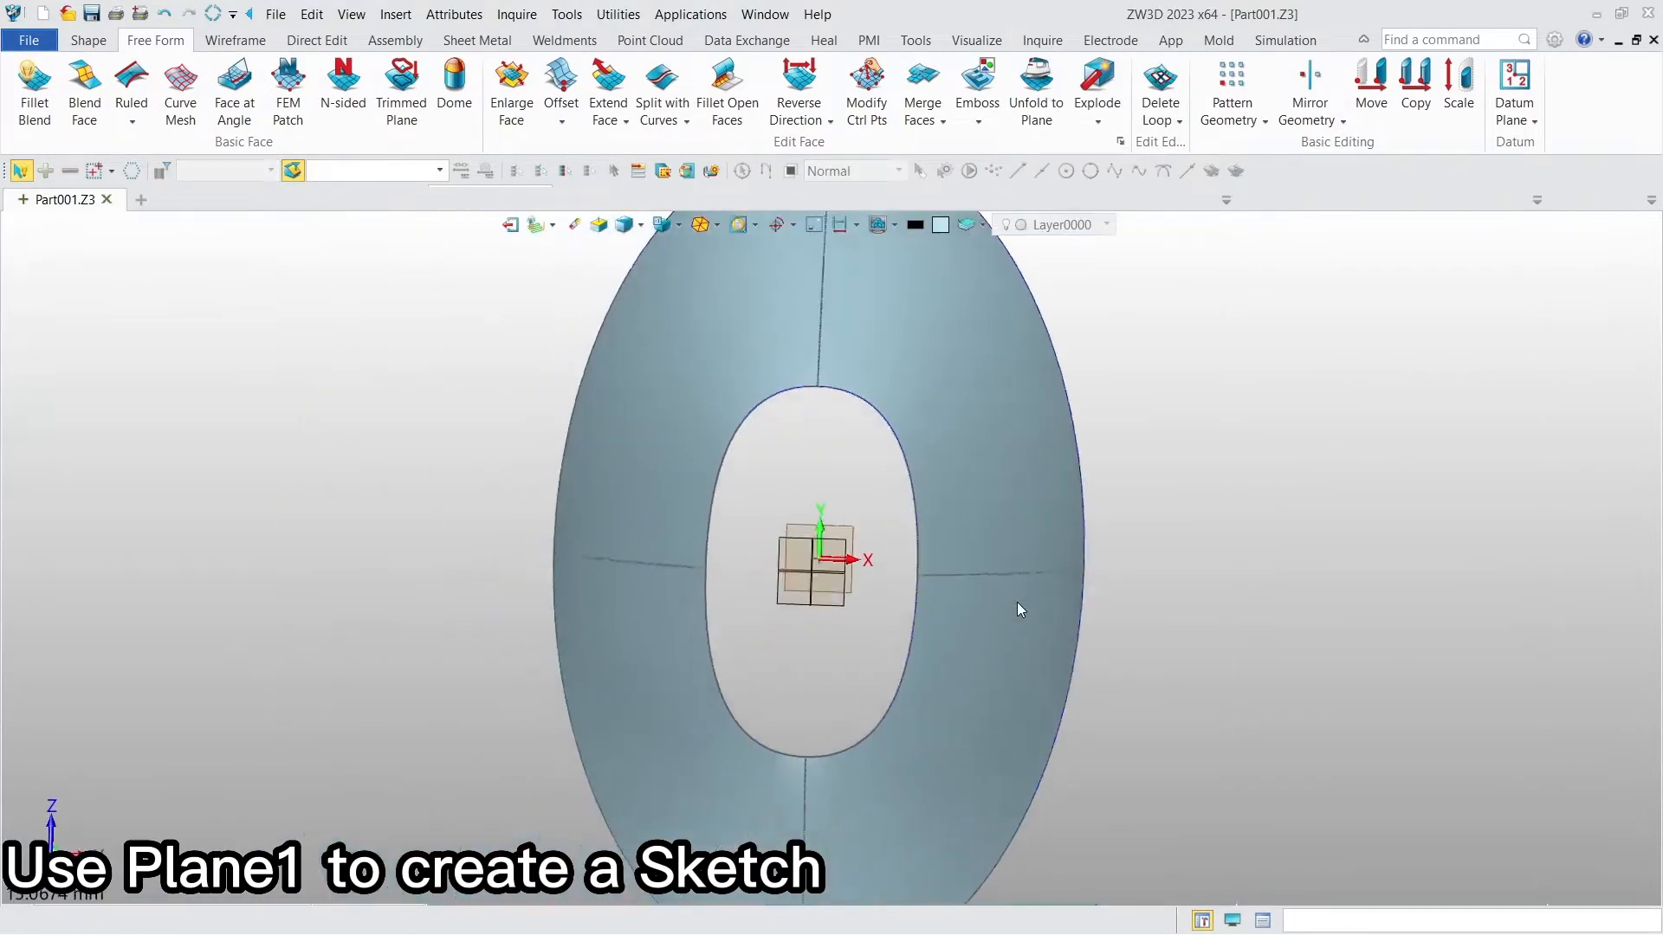
# Reference the surface's large outer elliptical edge into the sketch as construction geometry
pyautogui.click(1466, 88)
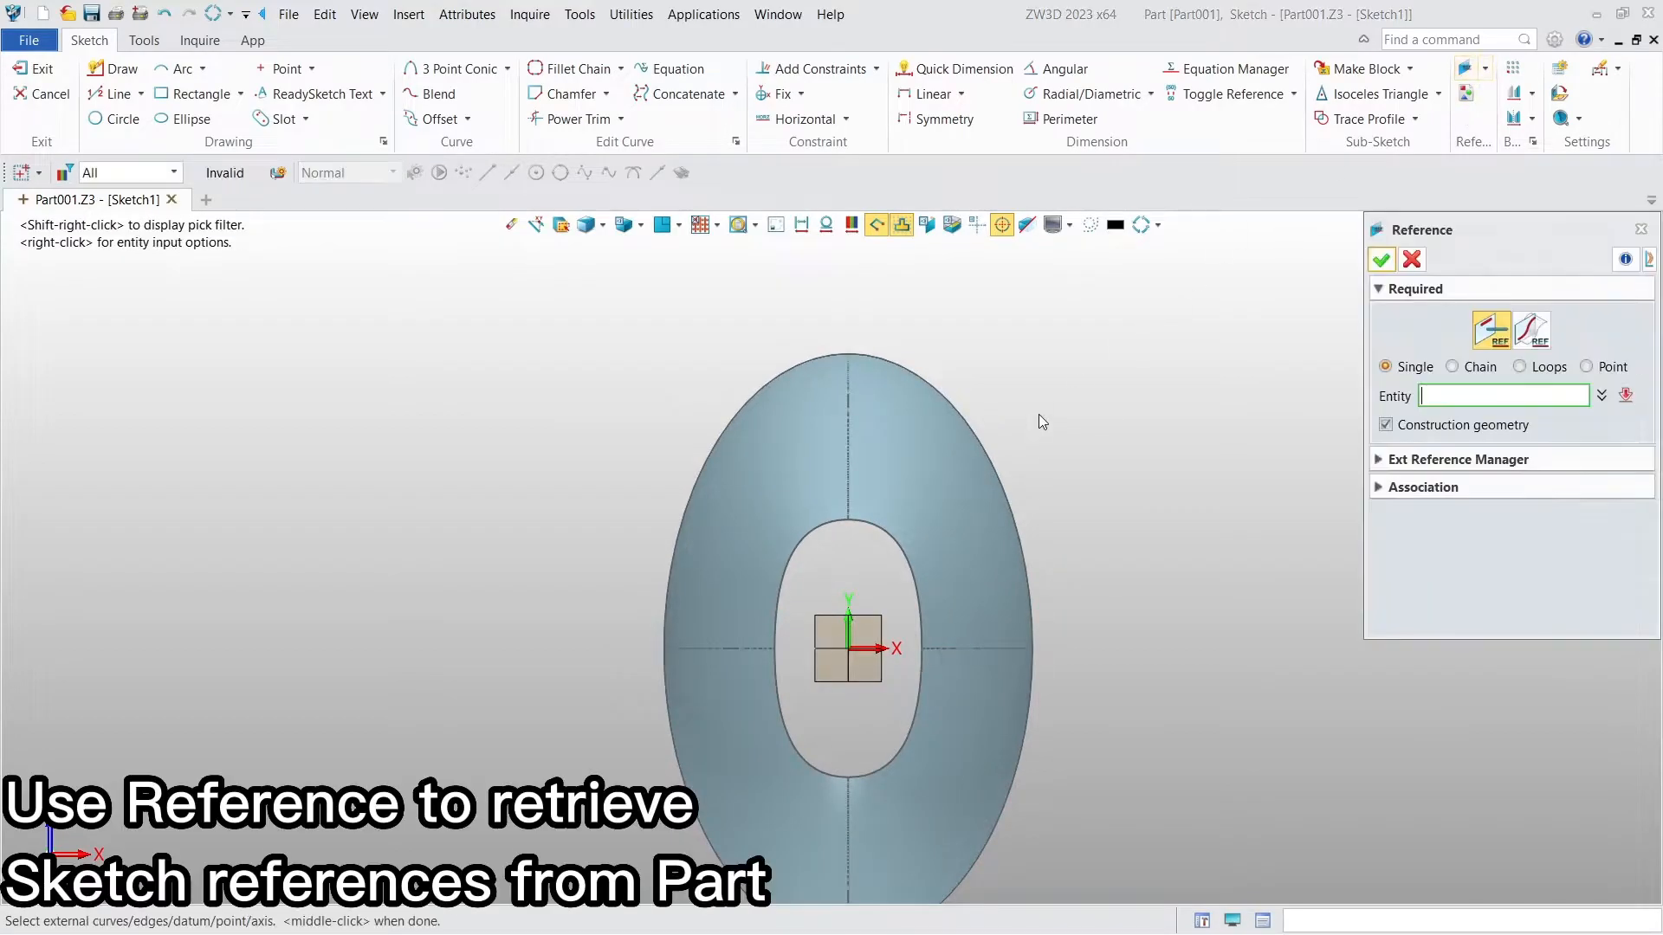
pyautogui.click(992, 460)
pyautogui.click(1381, 259)
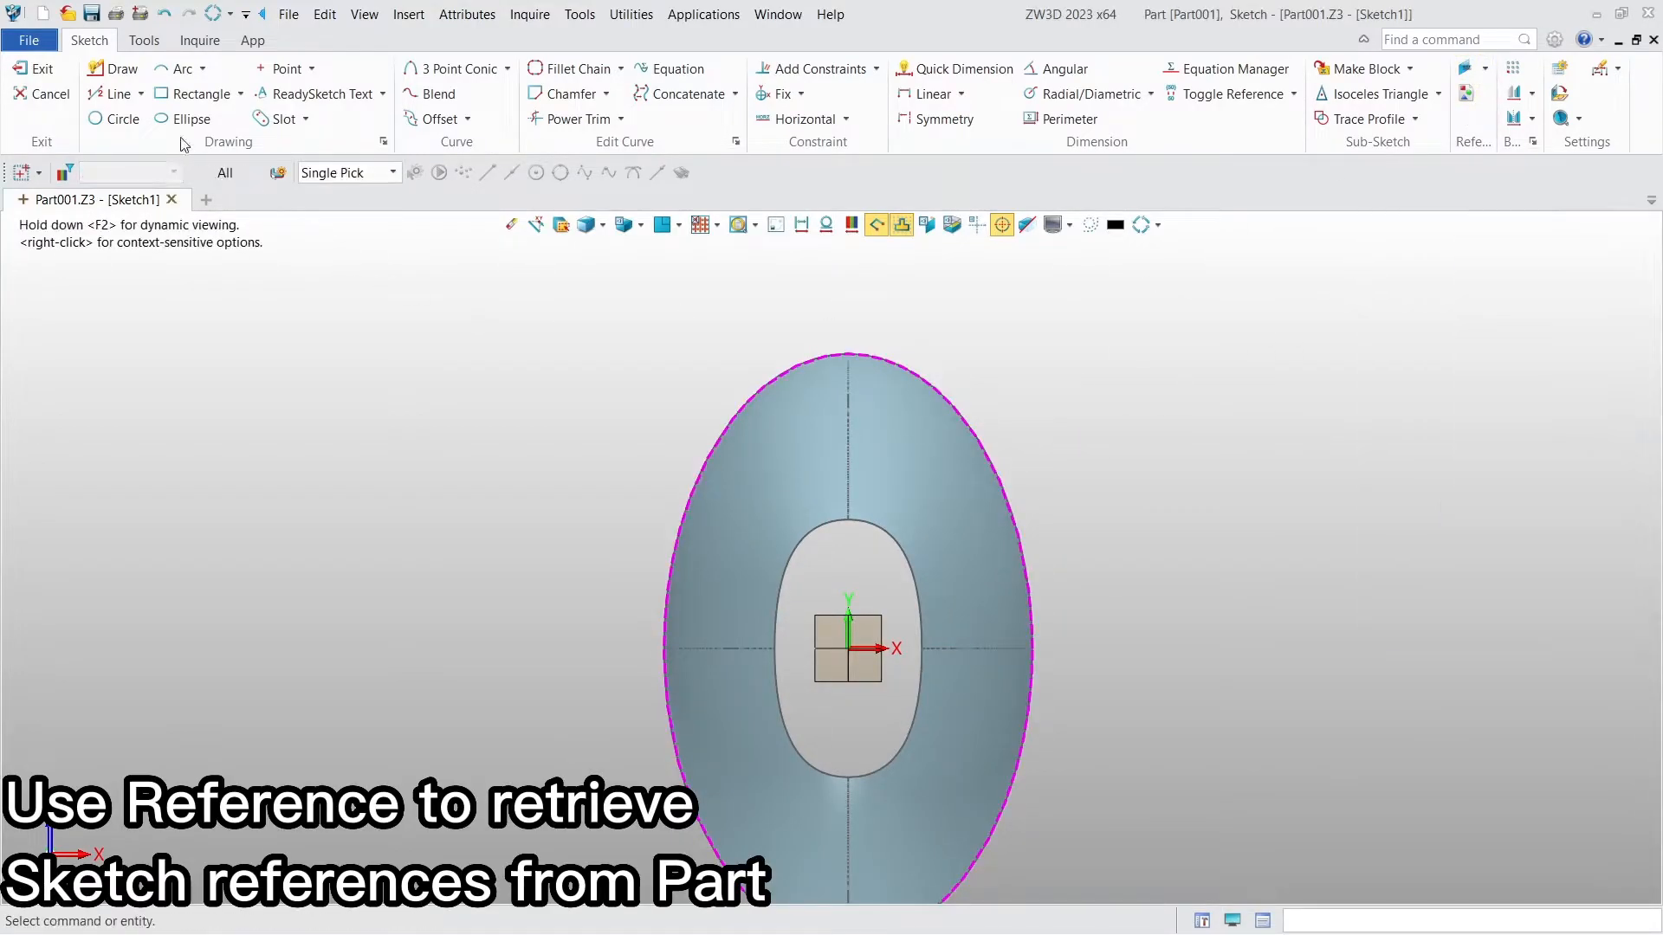
# Draw a horizontal midpoint line centred on the origin and ending on the referenced ellipse at 4.99902,0
pyautogui.click(113, 93)
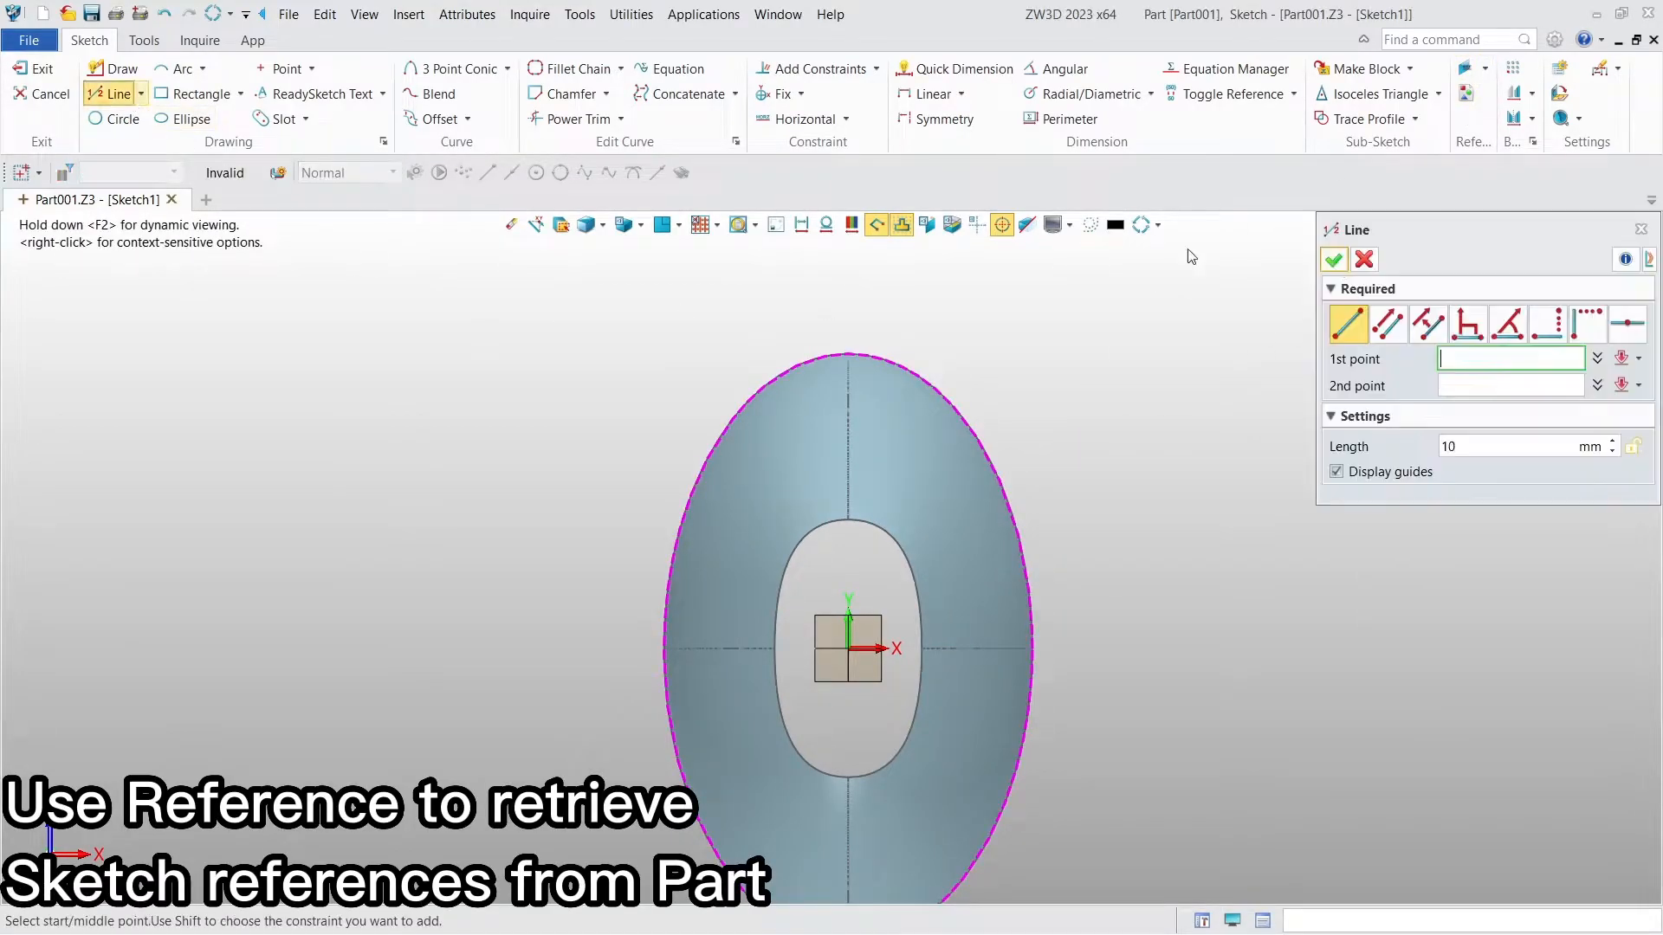
pyautogui.click(849, 649)
pyautogui.click(1031, 648)
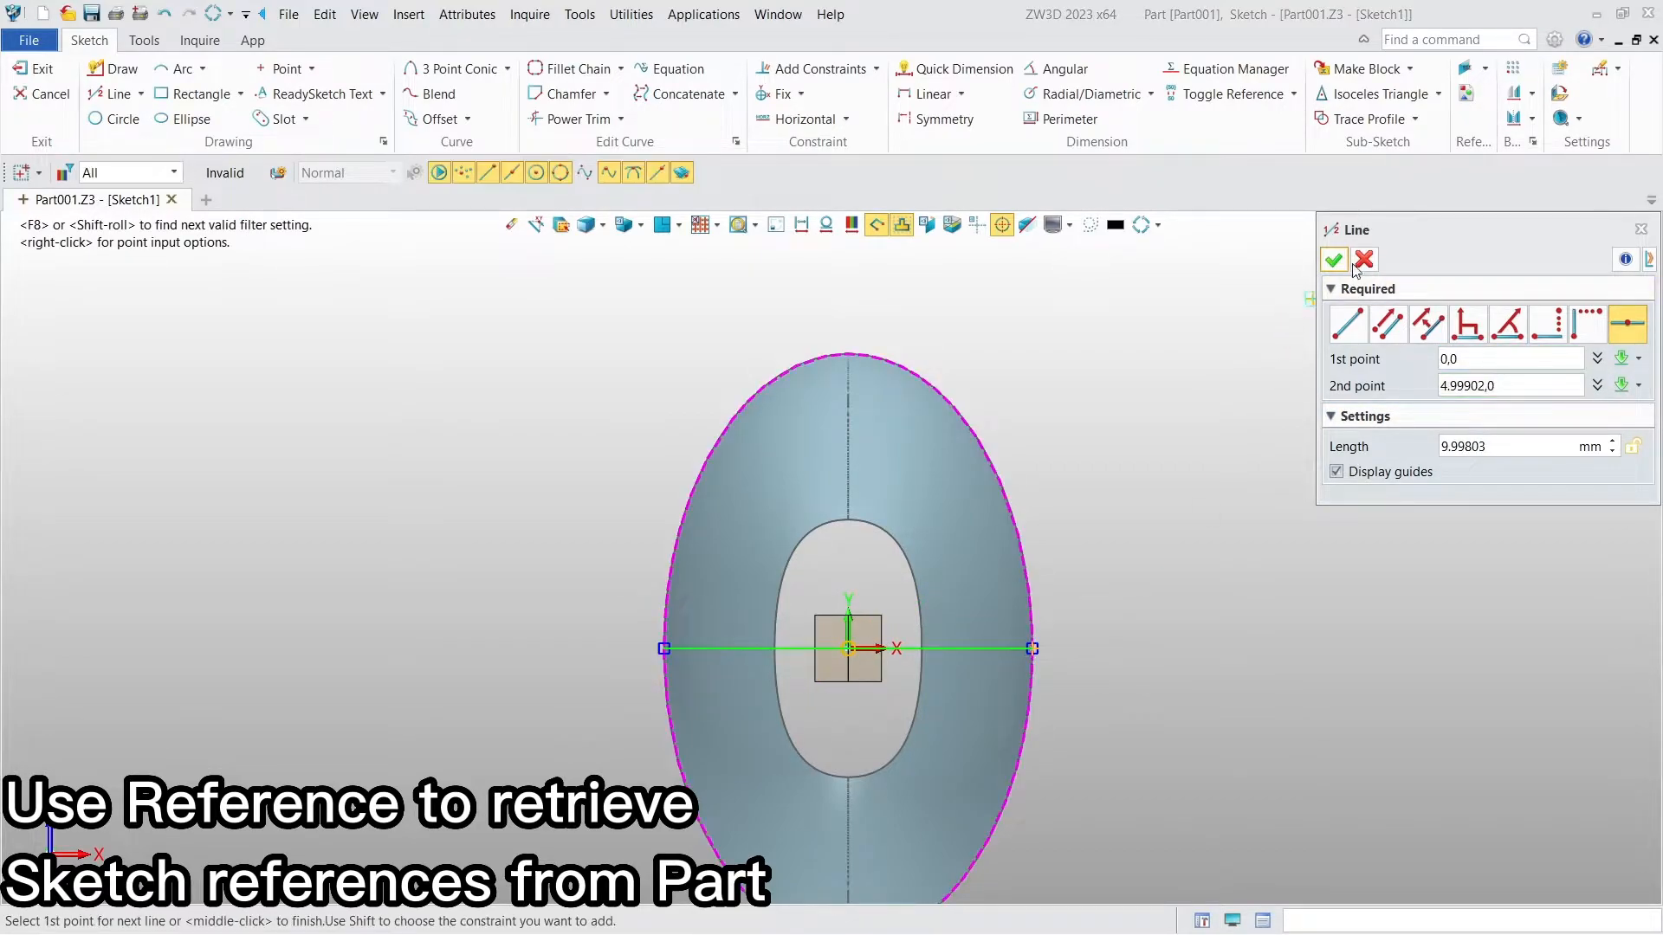
# Finish the midpoint line and power-trim it together with the lower half of the referenced ellipse
pyautogui.click(1334, 259)
pyautogui.click(572, 119)
pyautogui.moveTo(559, 761)
pyautogui.mouseDown()
pyautogui.moveTo(733, 660)
pyautogui.moveTo(757, 575)
pyautogui.mouseUp()
pyautogui.middleClick(752, 543)
# Convert the remaining upper half-ellipse from construction to regular geometry and exit the sketch
pyautogui.rightClick(698, 500)
pyautogui.click(718, 486)
pyautogui.click(41, 74)
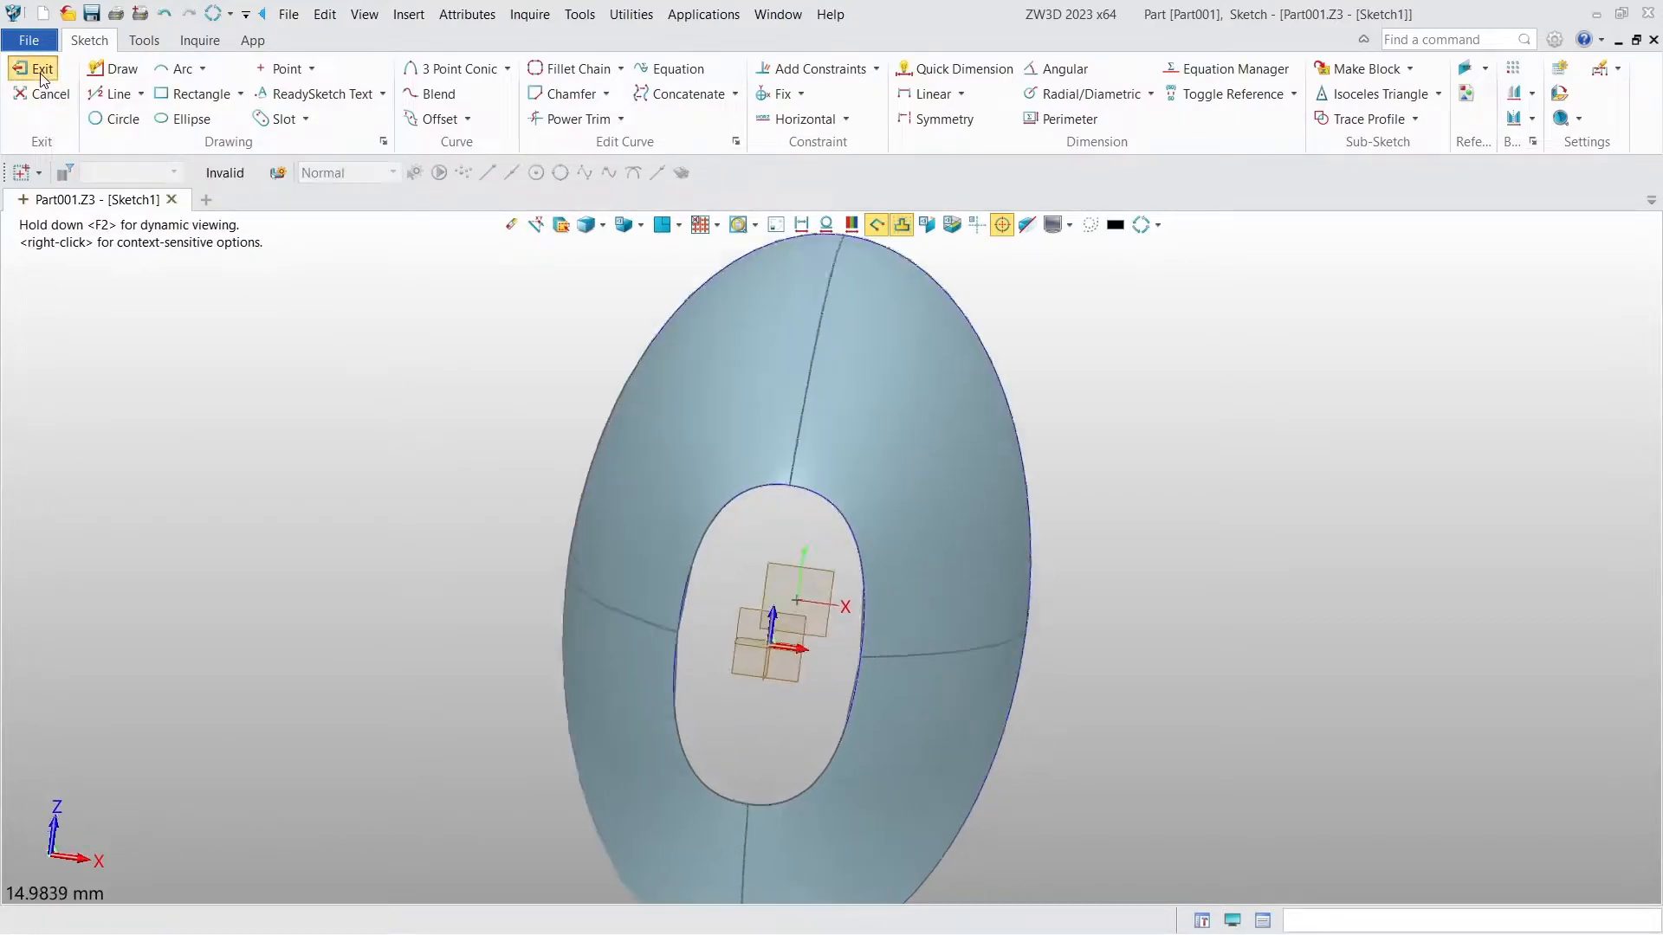
pyautogui.moveTo(1208, 361); pyautogui.dragTo(693, 286, button='middle')
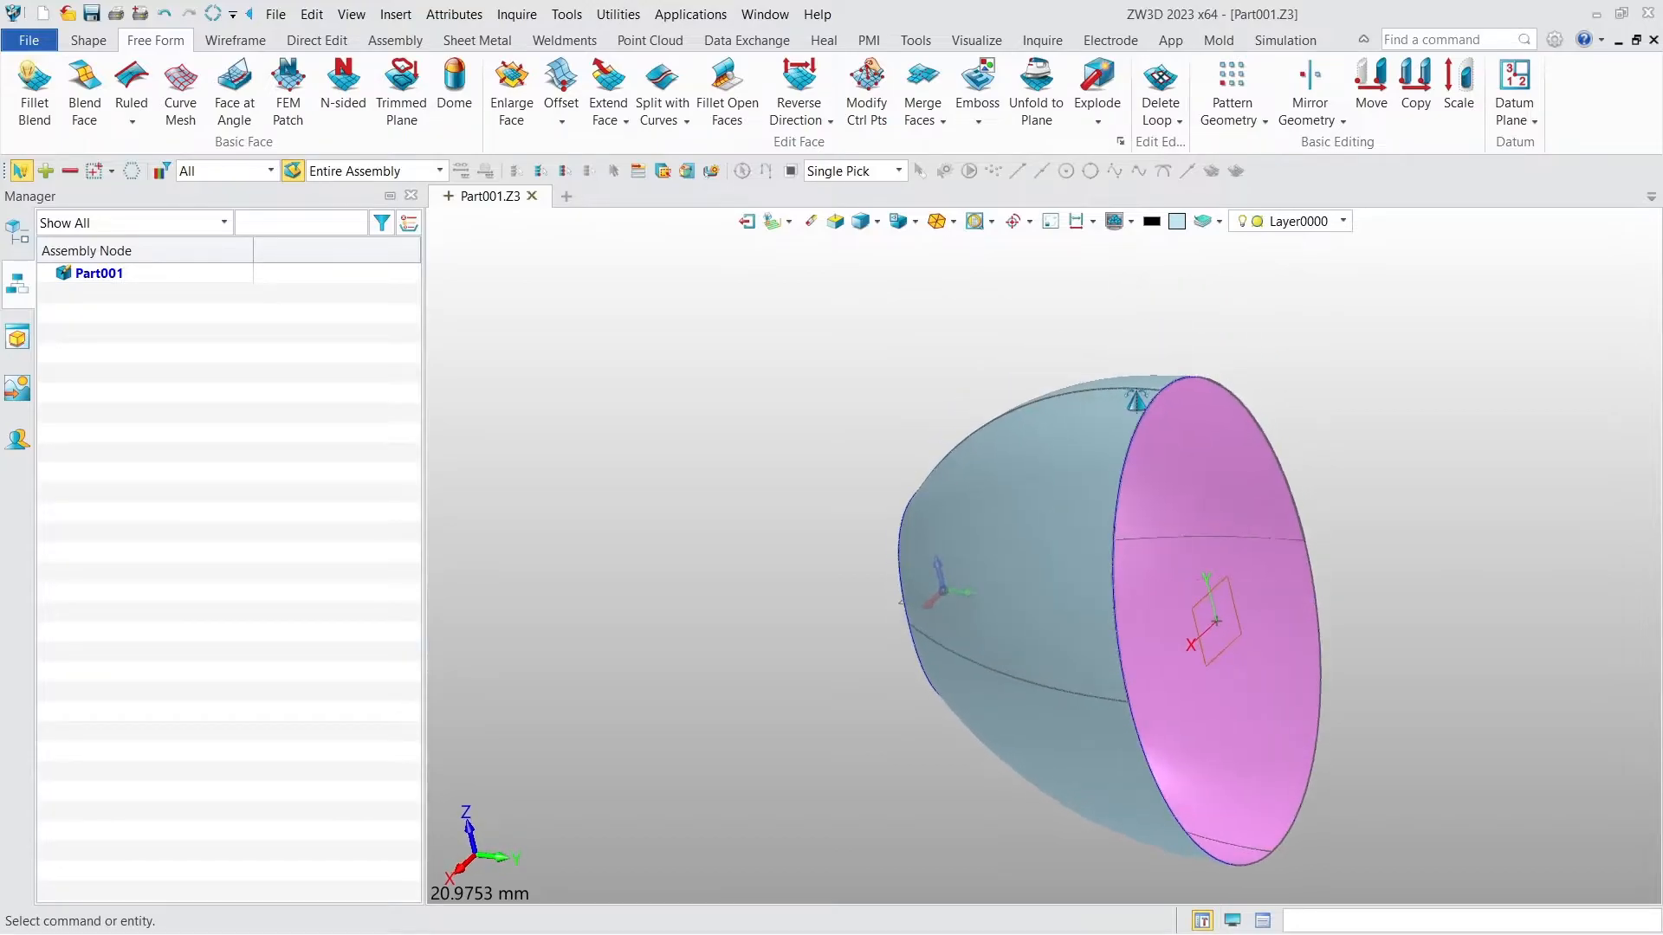
# Revolve Sketch1 about the 1,0,0 axis from 180 to 360 degrees, adding the result to the existing surface
pyautogui.click(90, 42)
pyautogui.click(189, 86)
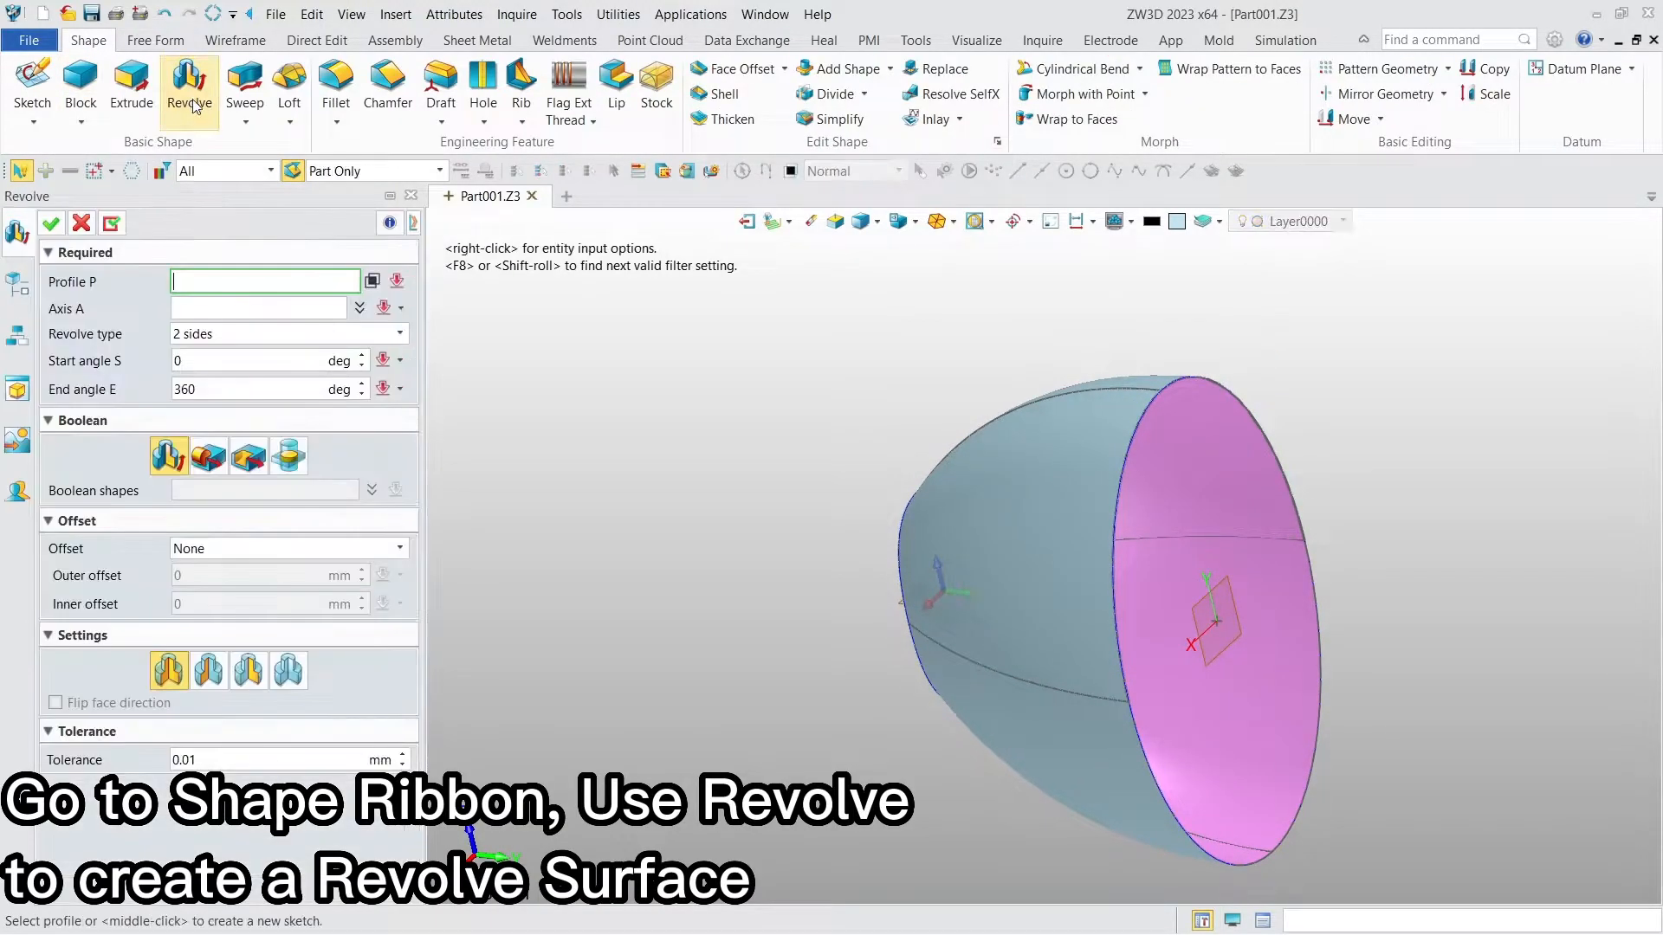
pyautogui.click(417, 234)
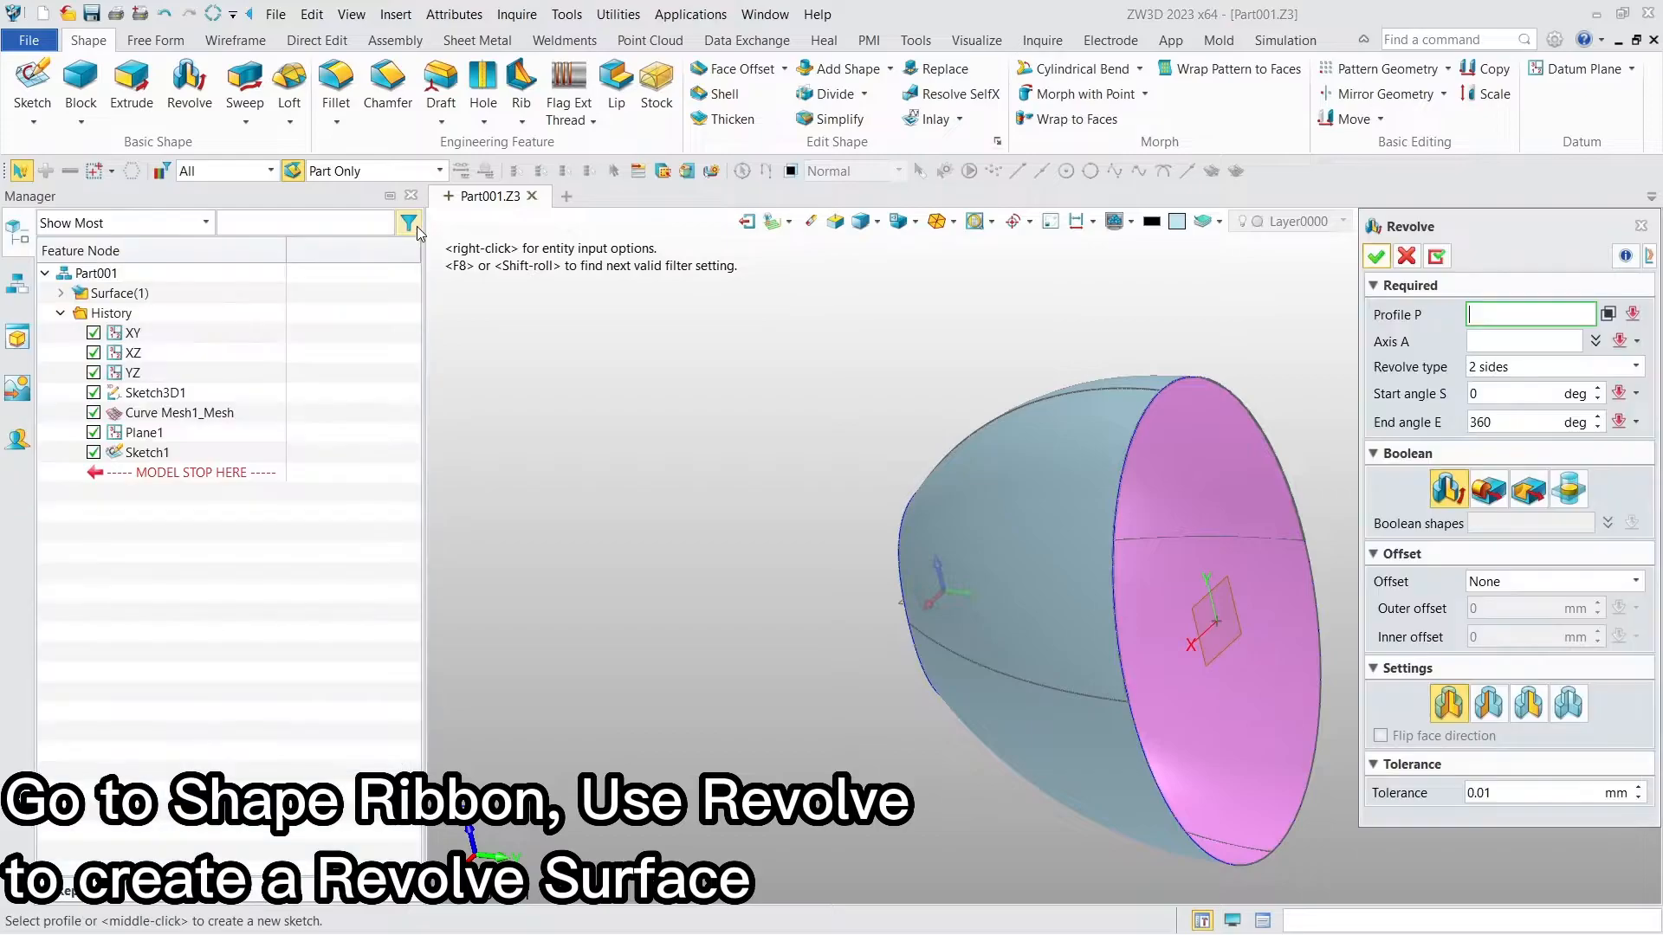
pyautogui.click(172, 459)
pyautogui.click(1204, 639)
pyautogui.write('180')
pyautogui.press('Return')
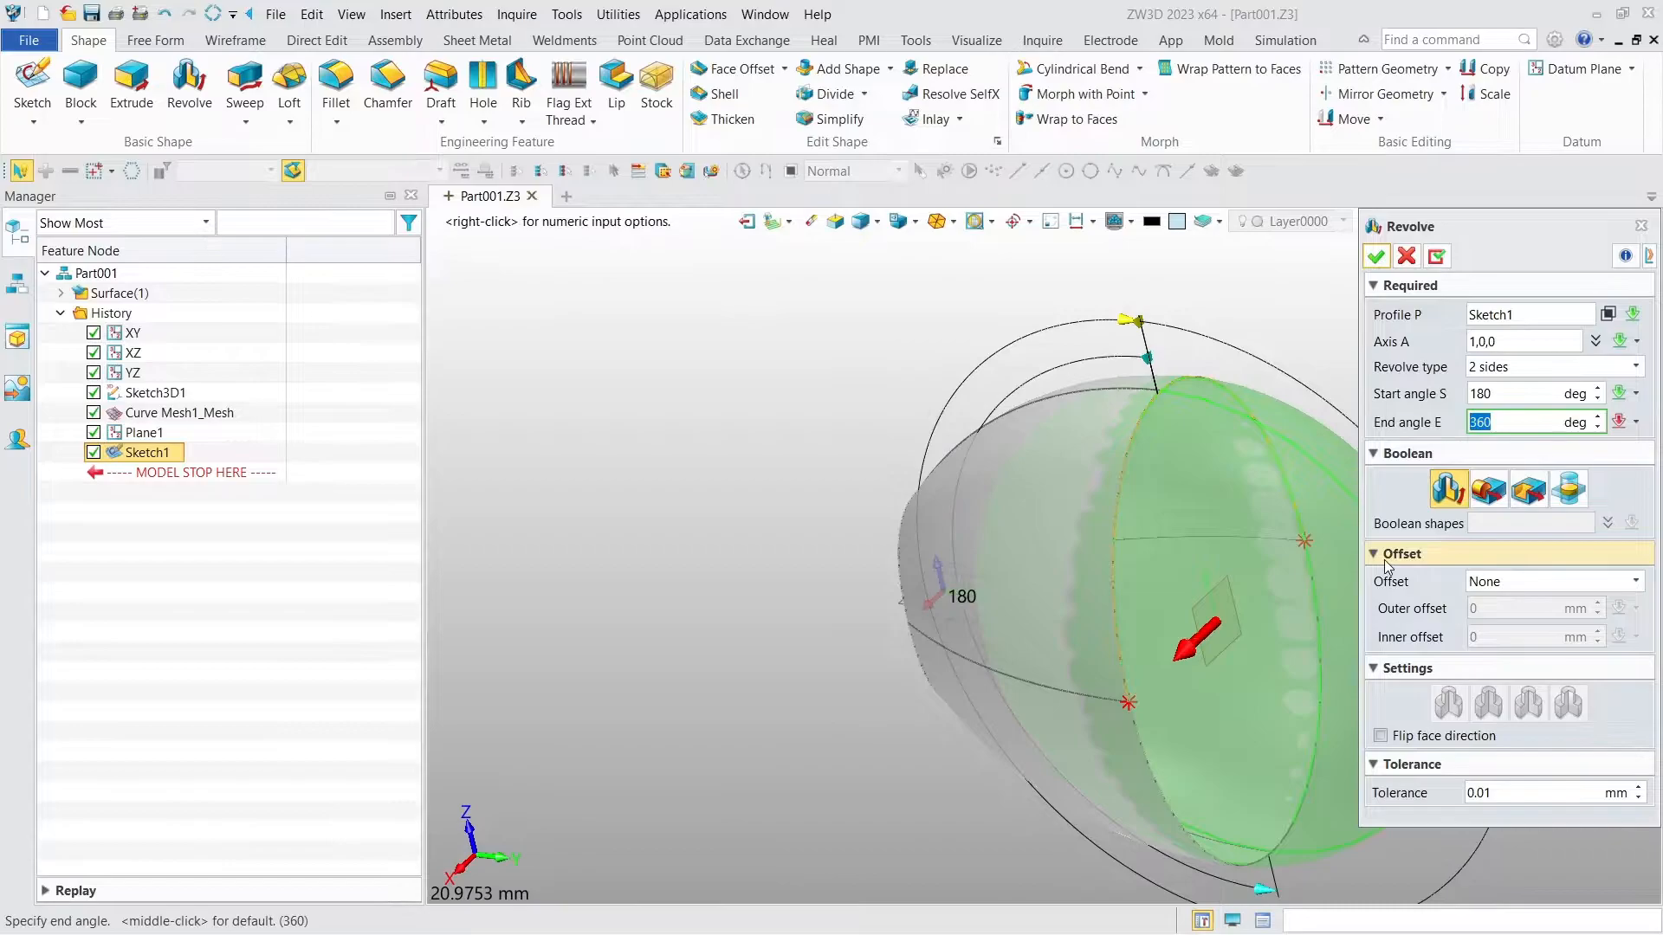
pyautogui.click(1489, 489)
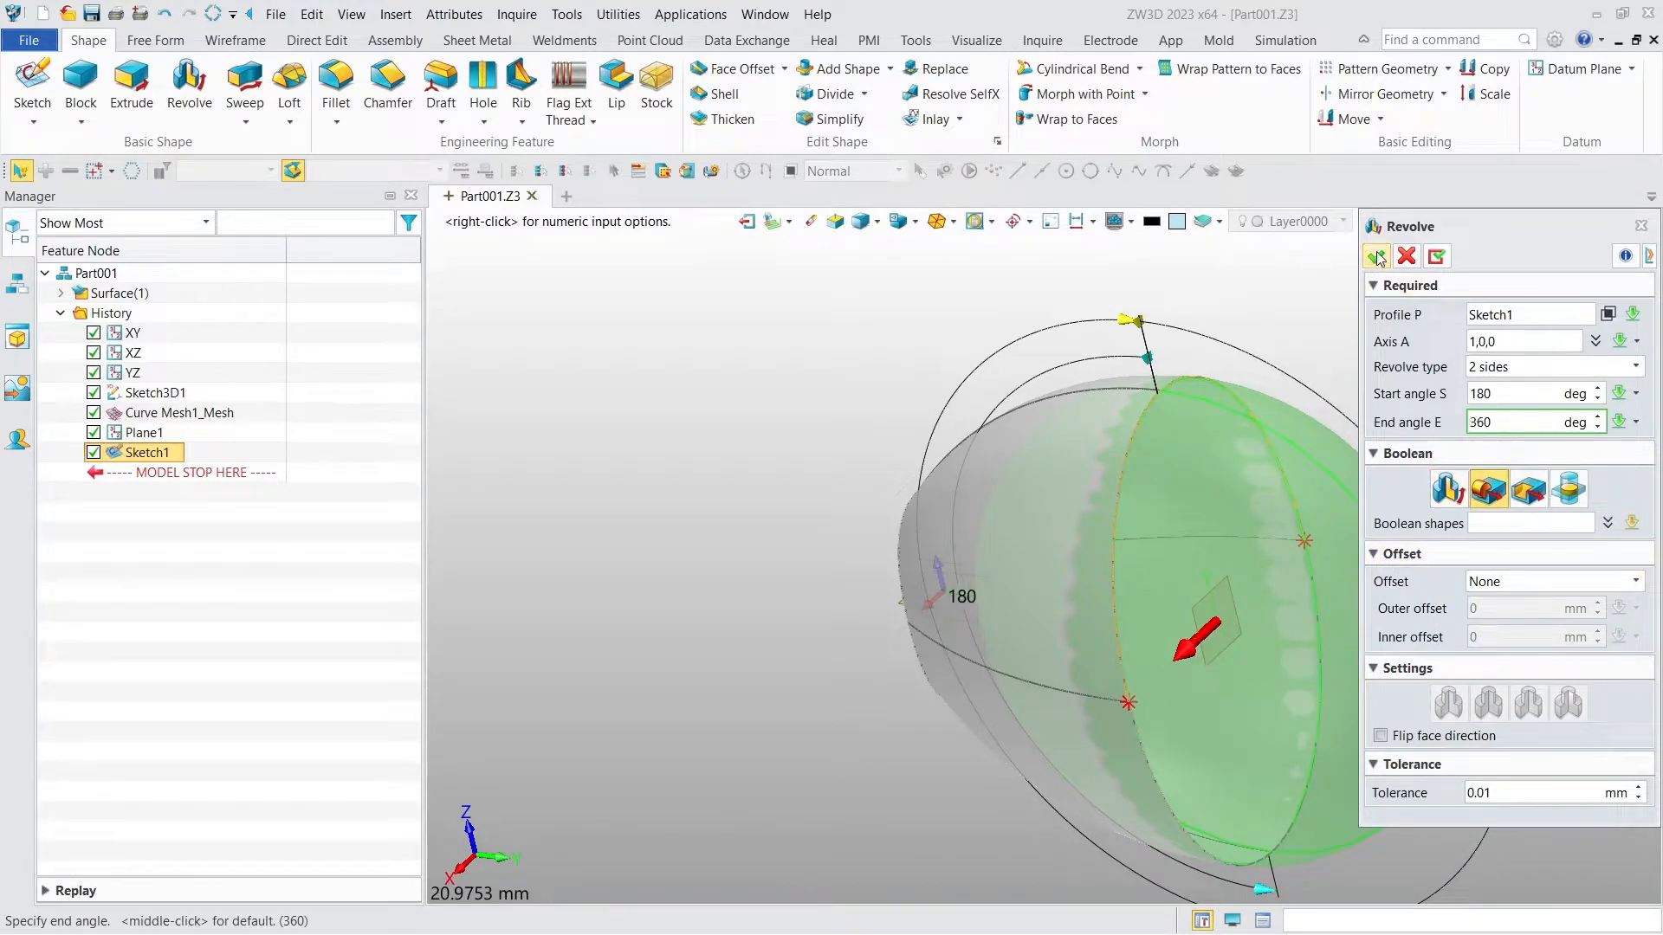
pyautogui.click(1377, 257)
pyautogui.moveTo(934, 260); pyautogui.dragTo(911, 329, button='middle')
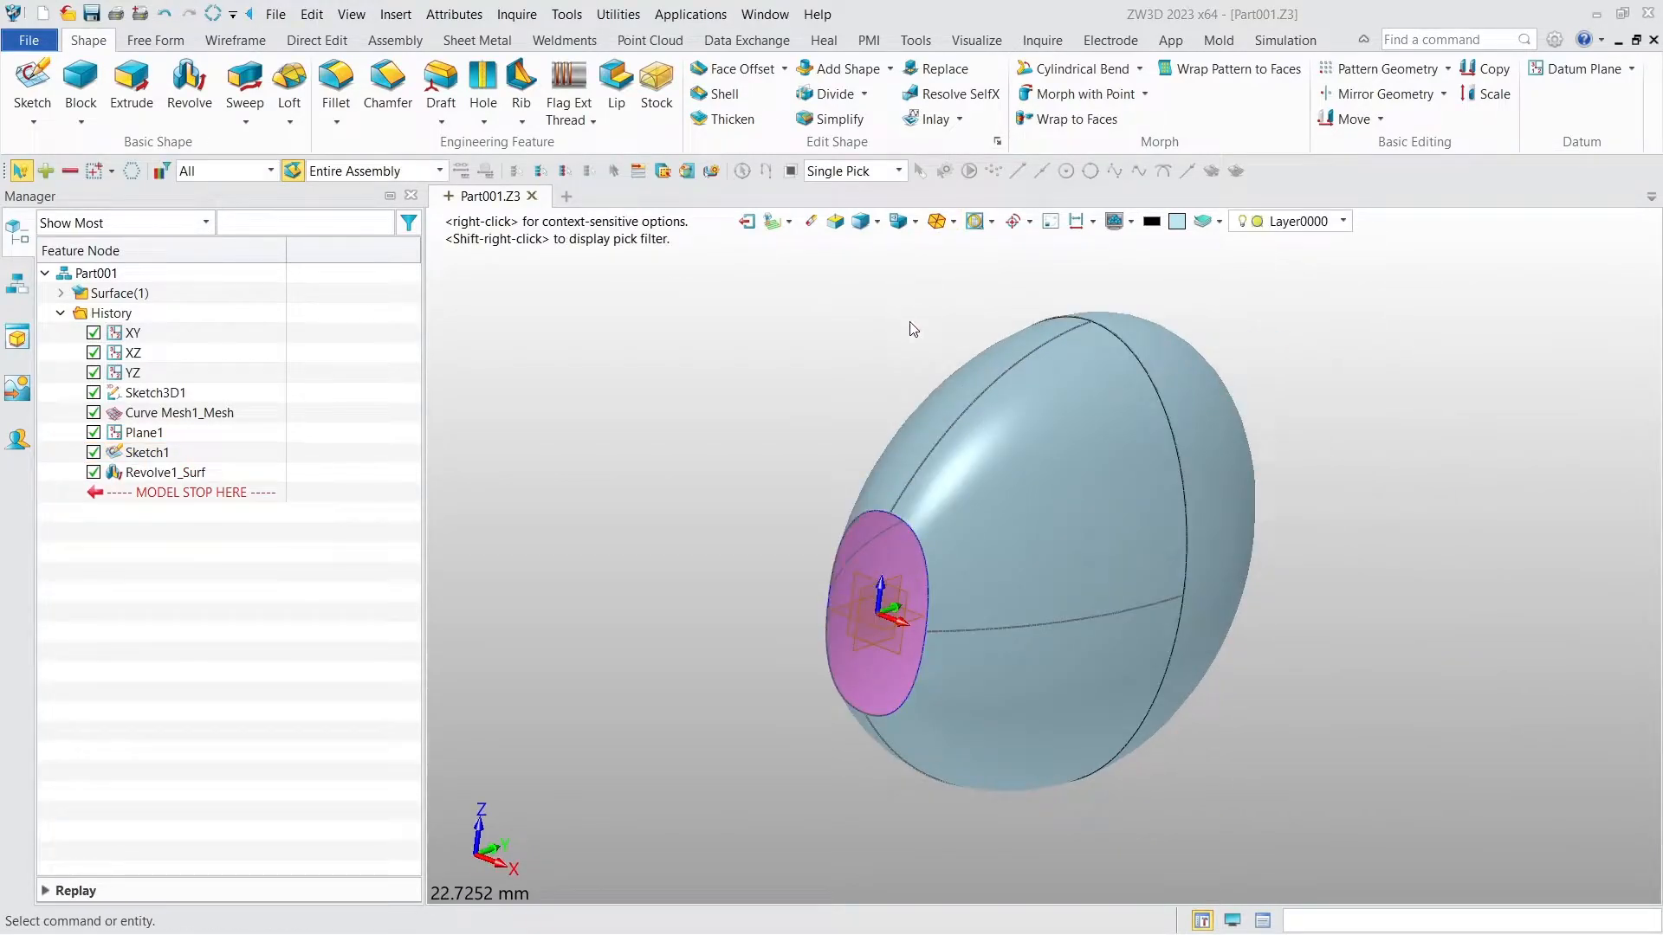
# Start a sketch on the XZ plane at the small opening and reference the opening's edge
pyautogui.rightClick(868, 593)
pyautogui.click(868, 593)
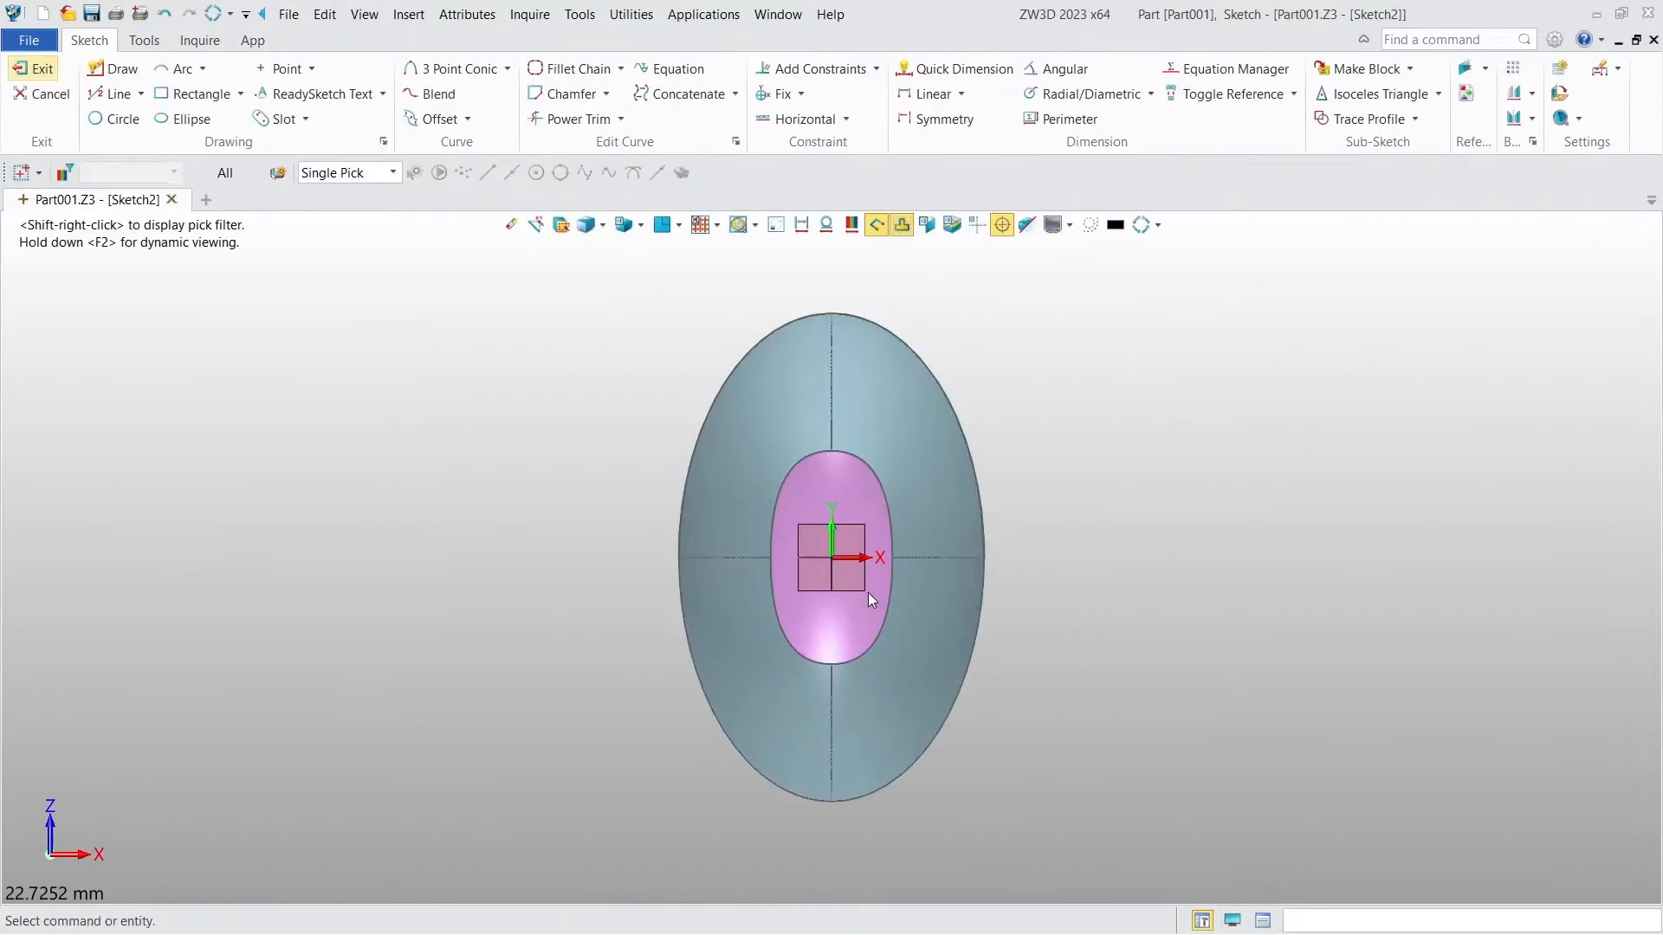
pyautogui.click(1464, 67)
pyautogui.click(868, 460)
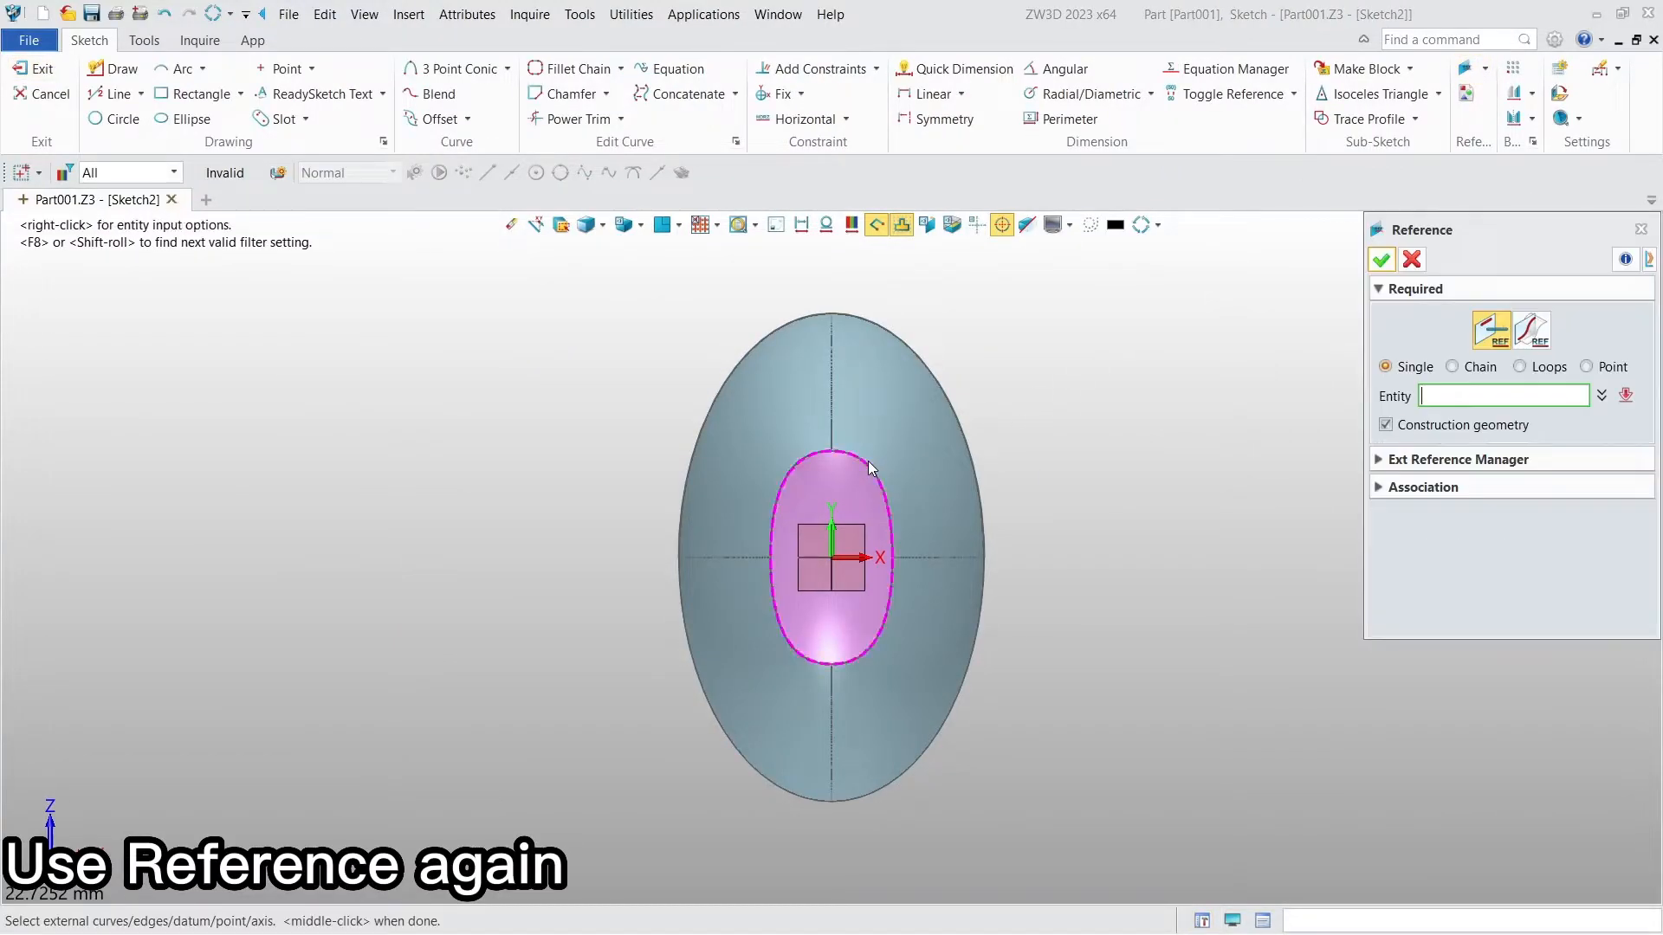
# Convert the referenced opening curve from construction to regular geometry and exit the sketch
pyautogui.middleClick(911, 473)
pyautogui.rightClick(911, 473)
pyautogui.click(916, 457)
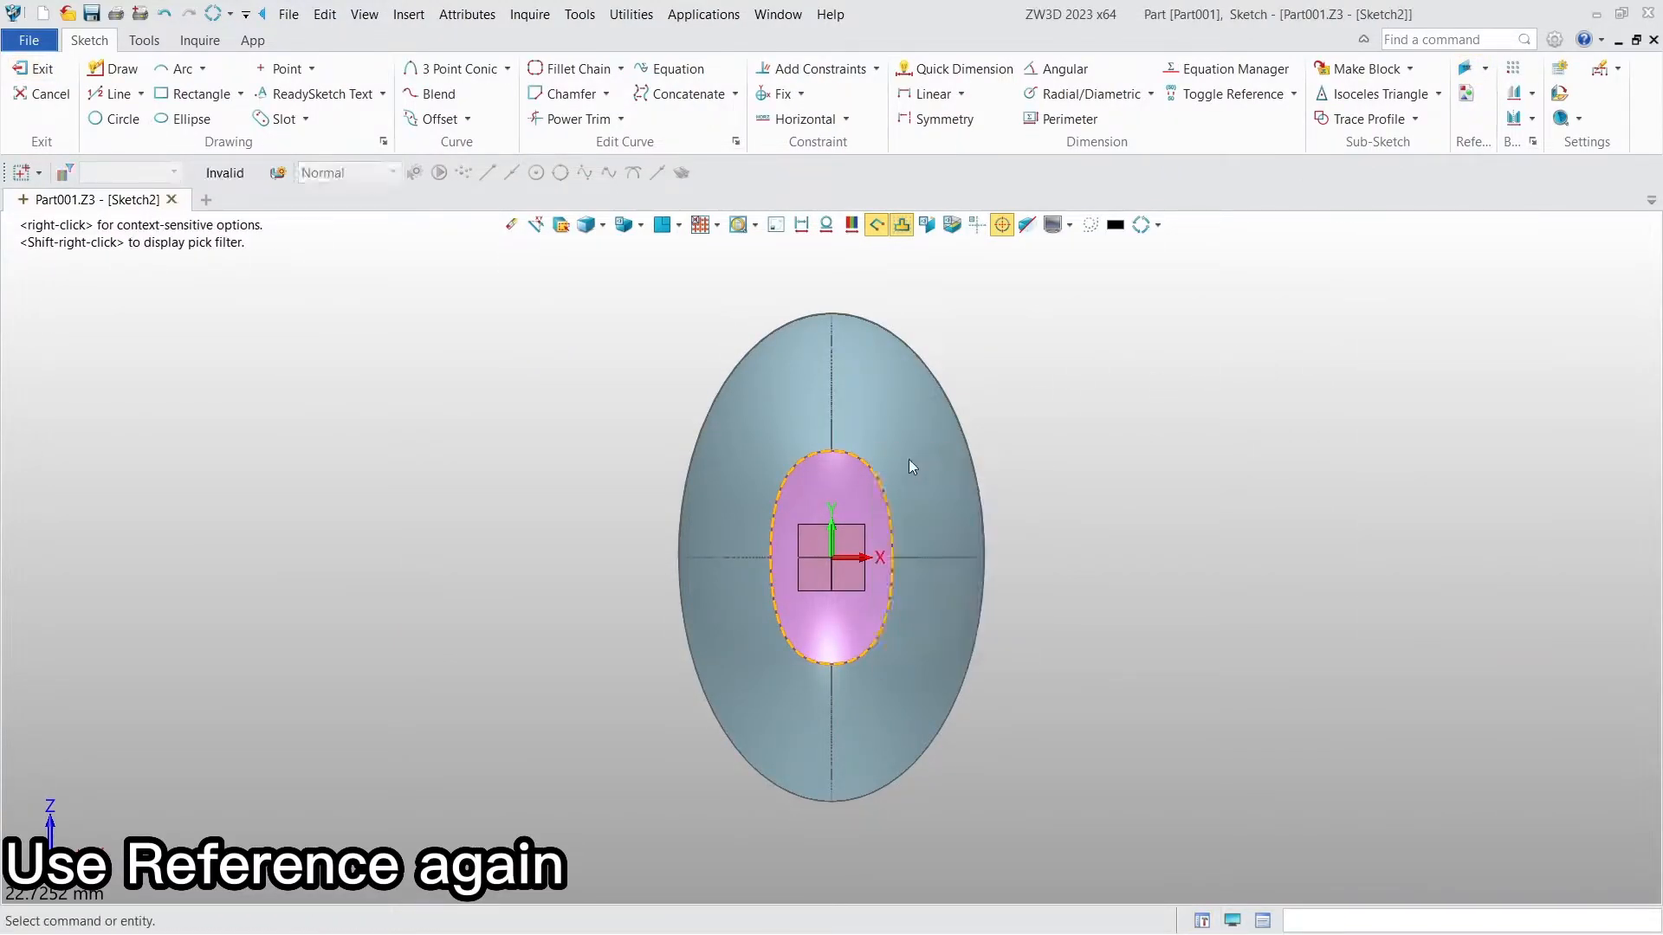
pyautogui.click(39, 70)
# Close the small opening with an N-sided patch bounded by Sketch2, sewing the shapes together
pyautogui.click(156, 40)
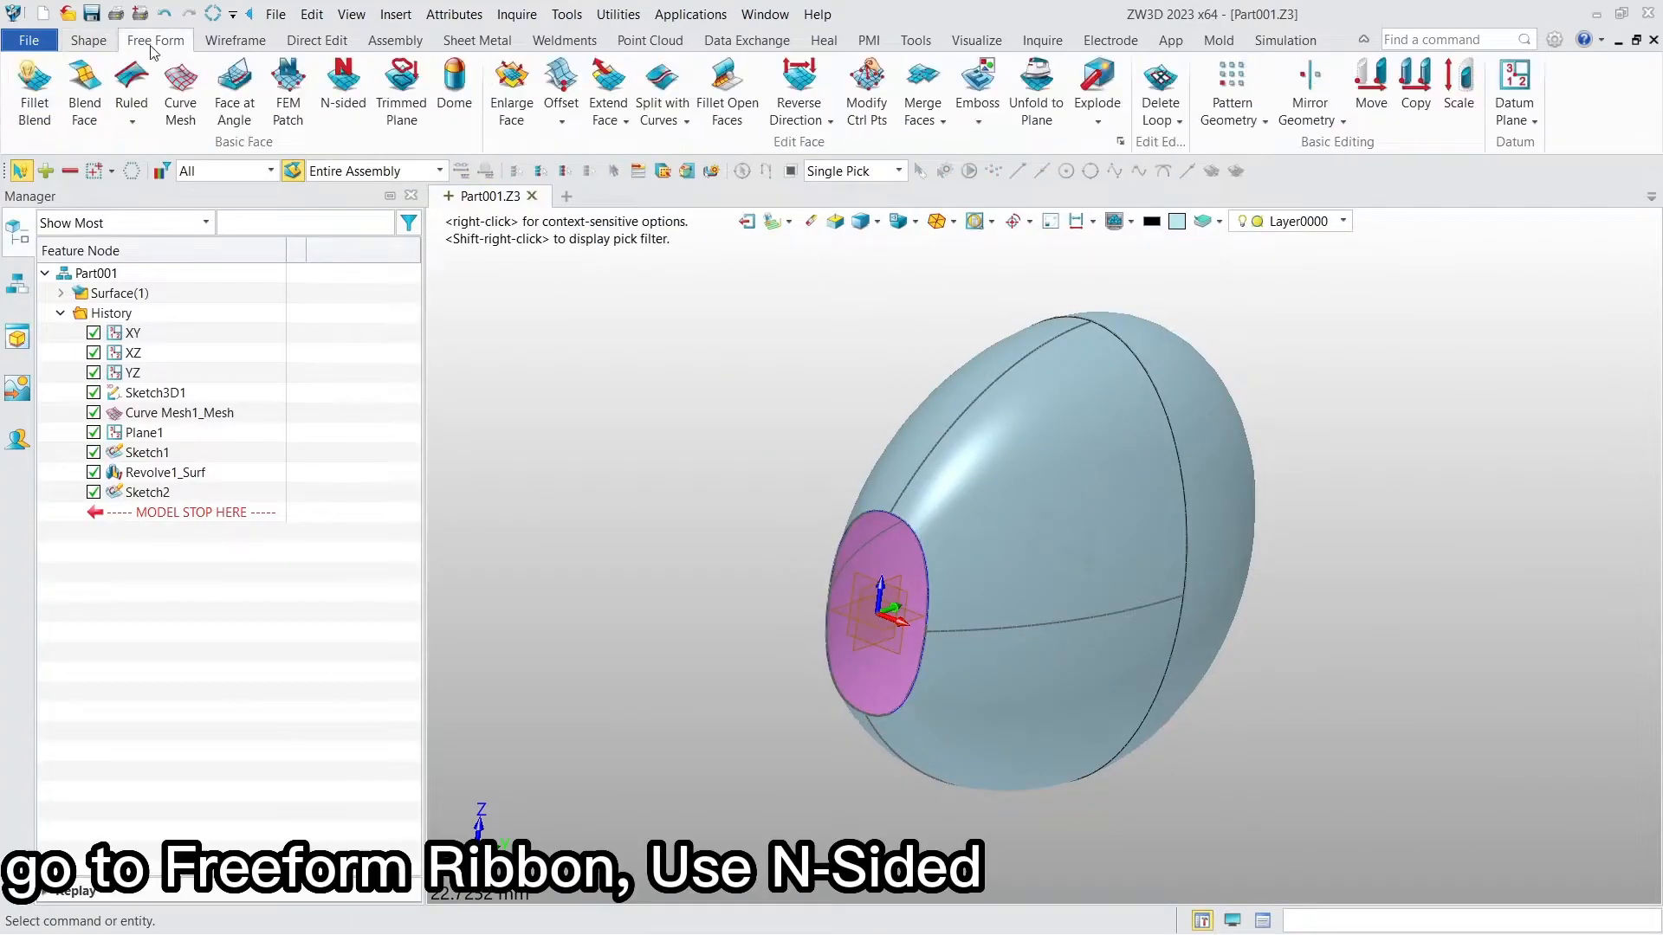
pyautogui.click(327, 113)
pyautogui.click(156, 492)
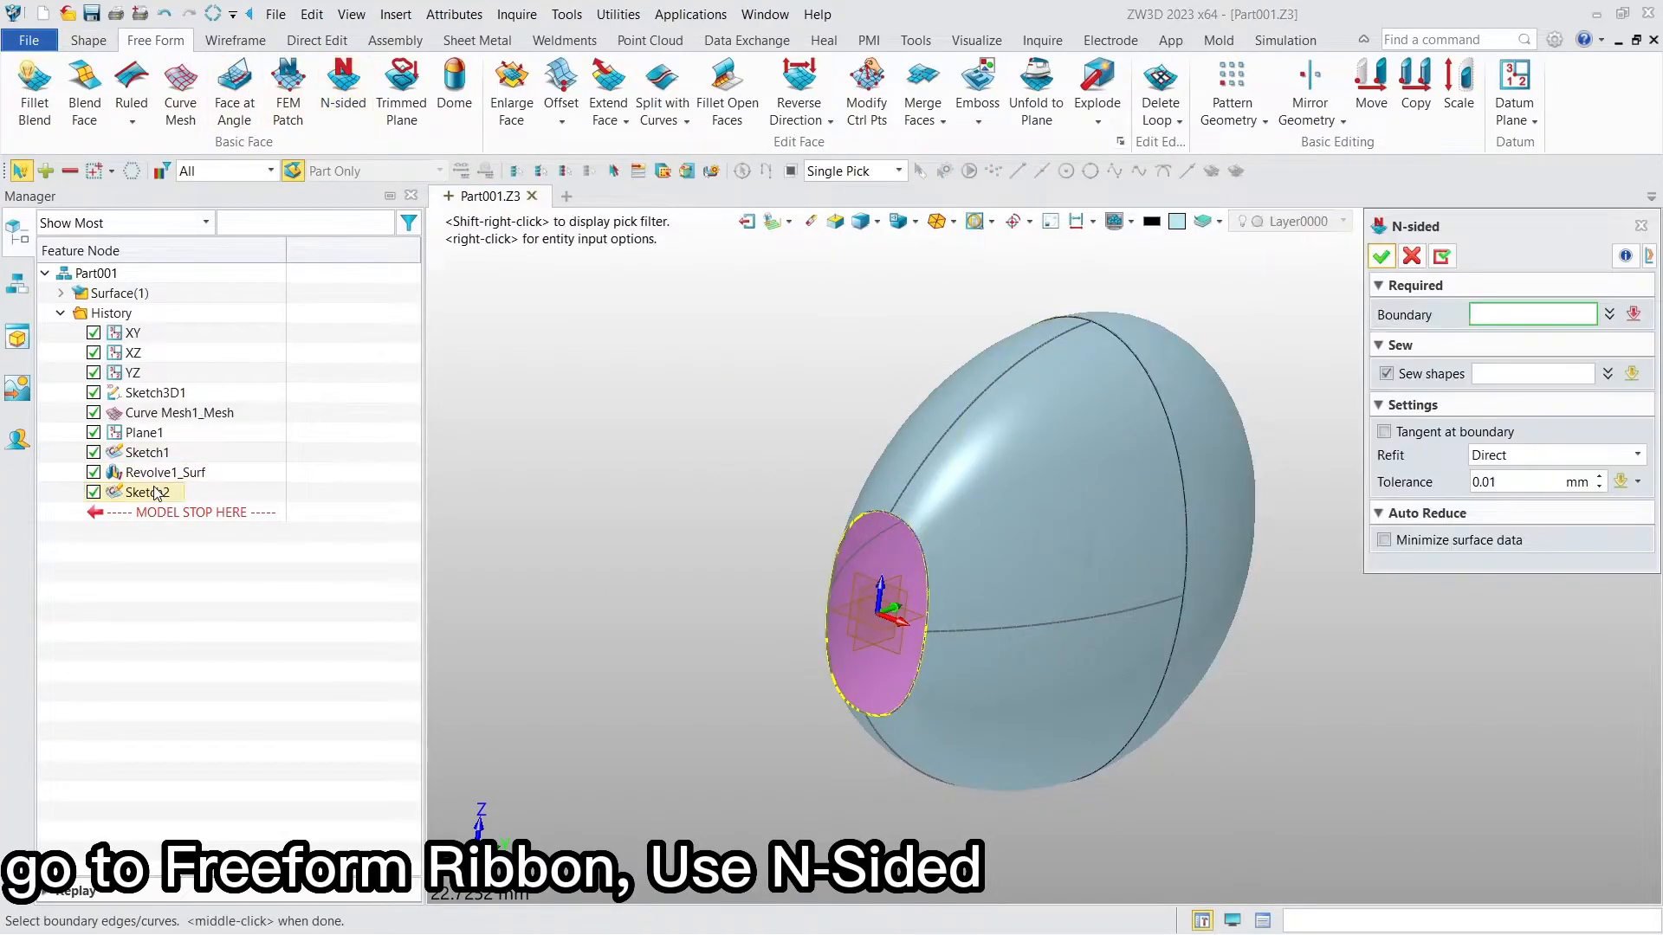
pyautogui.click(1382, 257)
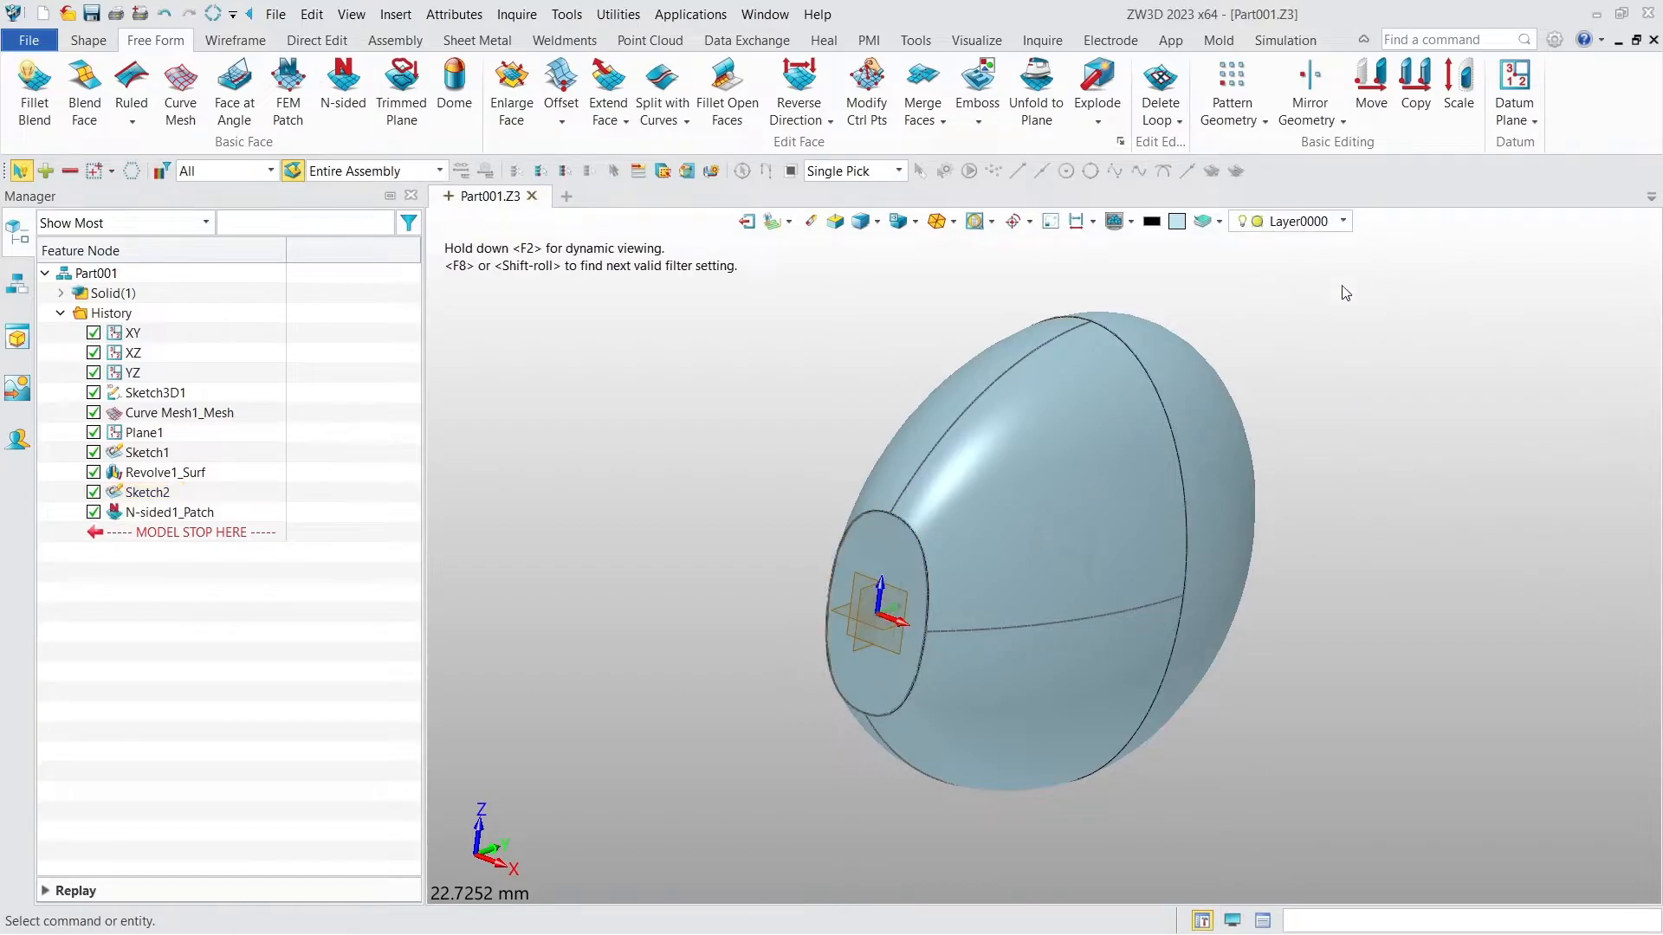
# Start a sketch on the flat N-sided patch face and reference the face's outer edge
pyautogui.click(891, 533)
pyautogui.middleClick(911, 556)
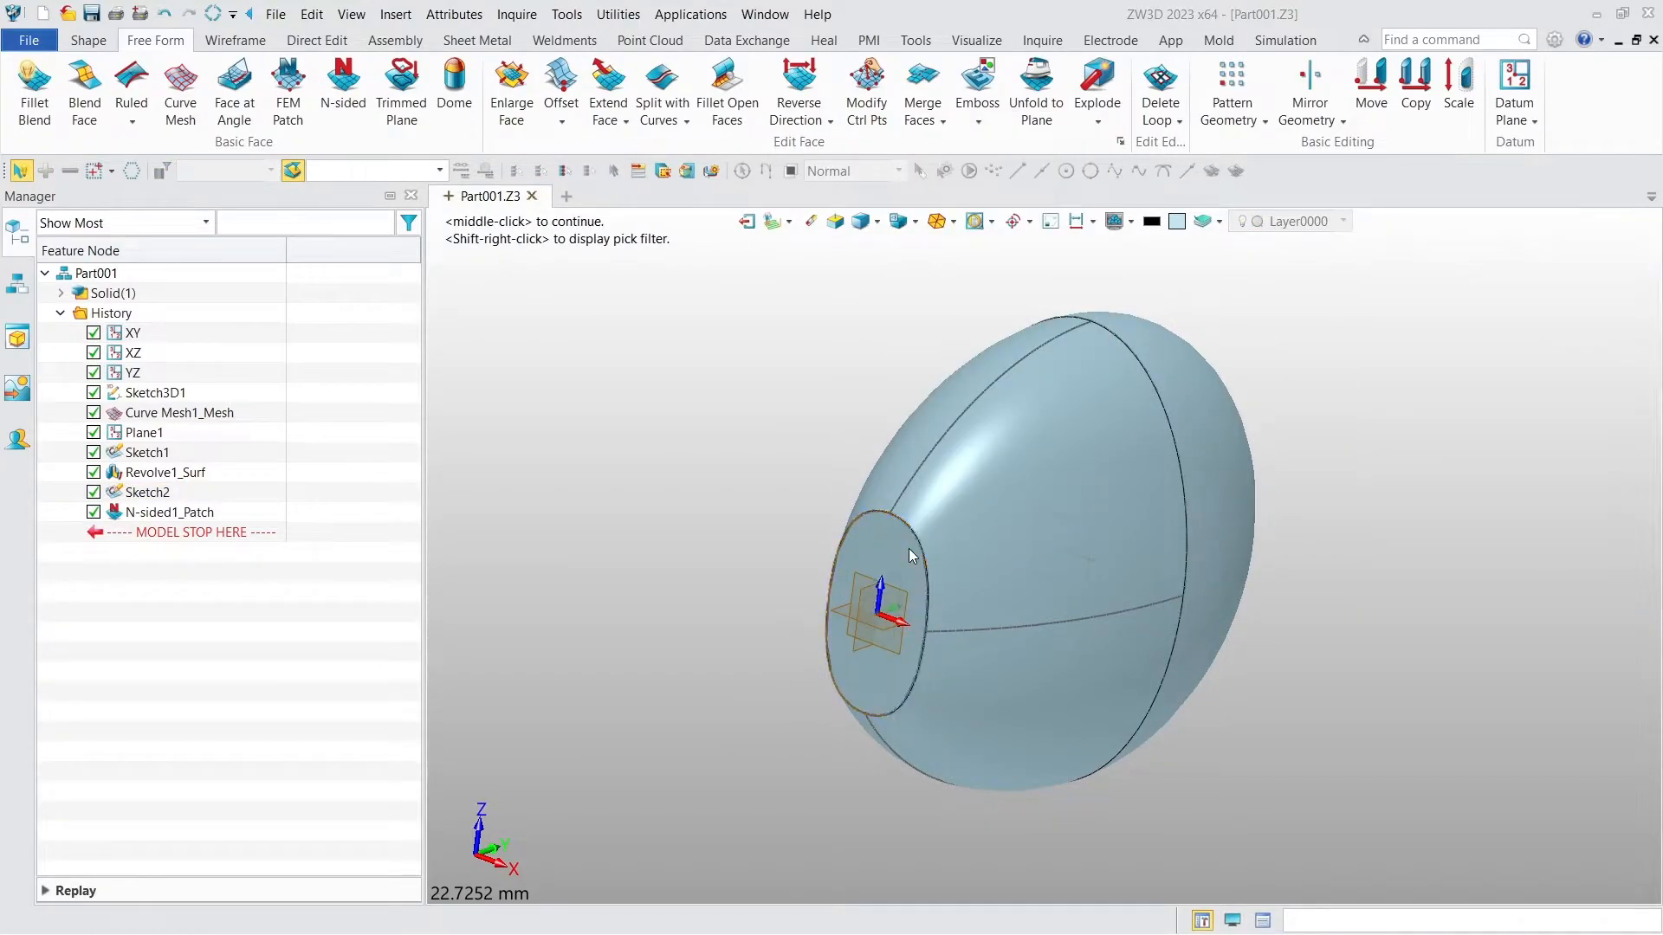
pyautogui.click(860, 459)
pyautogui.click(1382, 260)
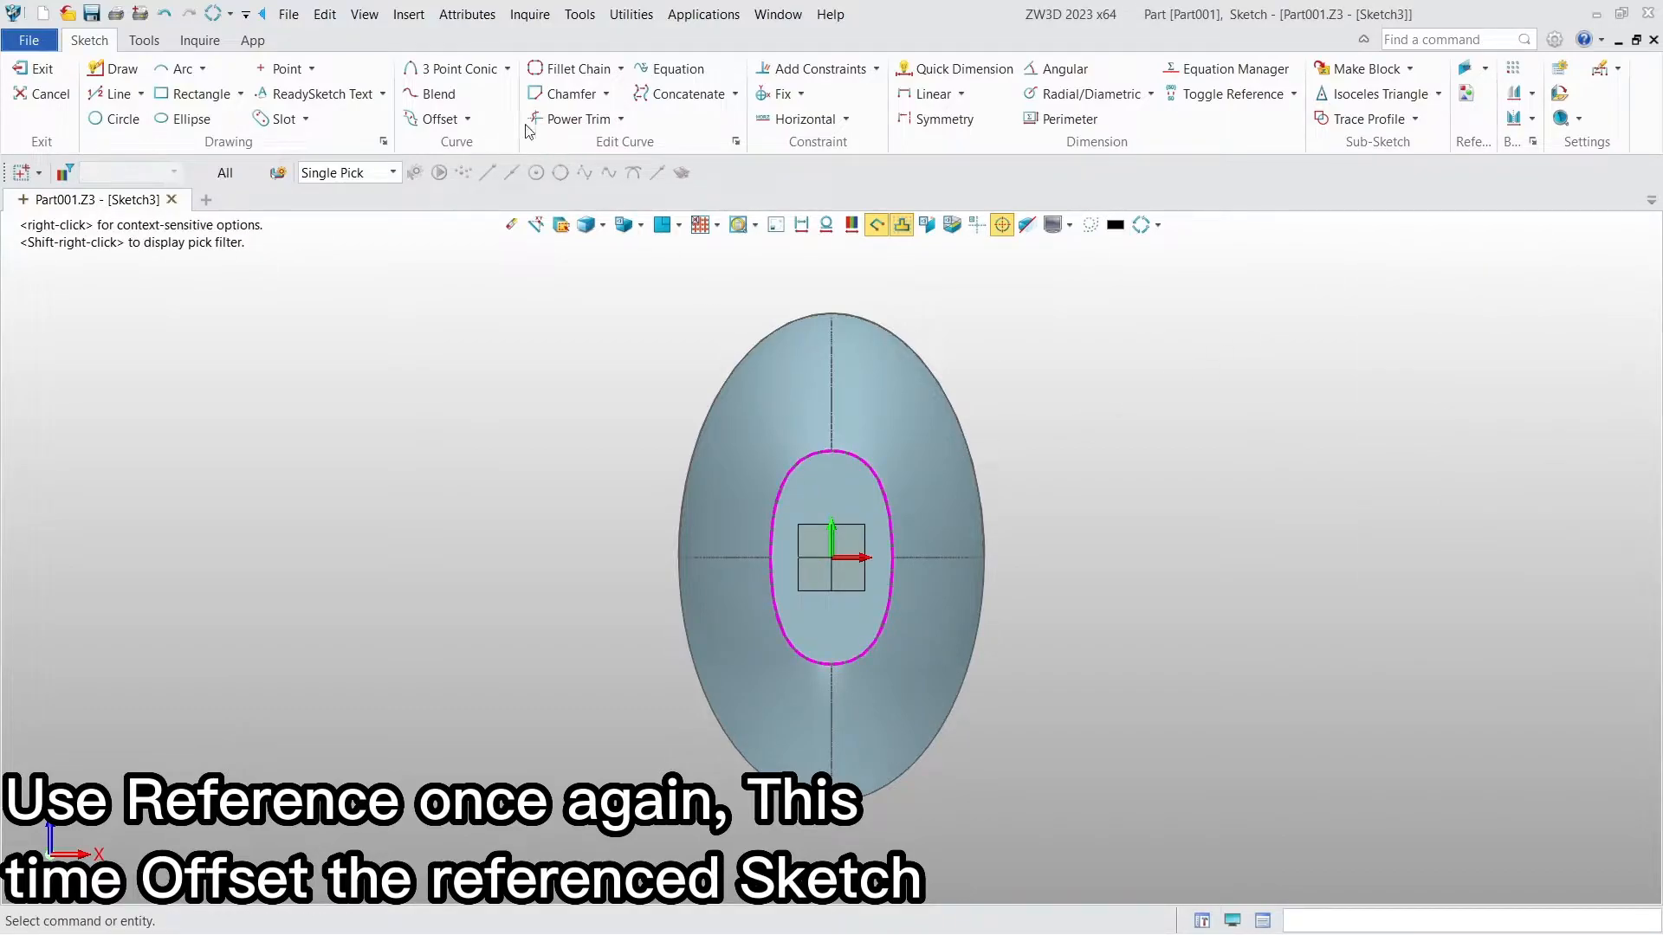
# Offset the referenced curve 0.25 mm inward using the flipped direction and Rough offset, and exit the sketch
pyautogui.click(437, 117)
pyautogui.click(796, 461)
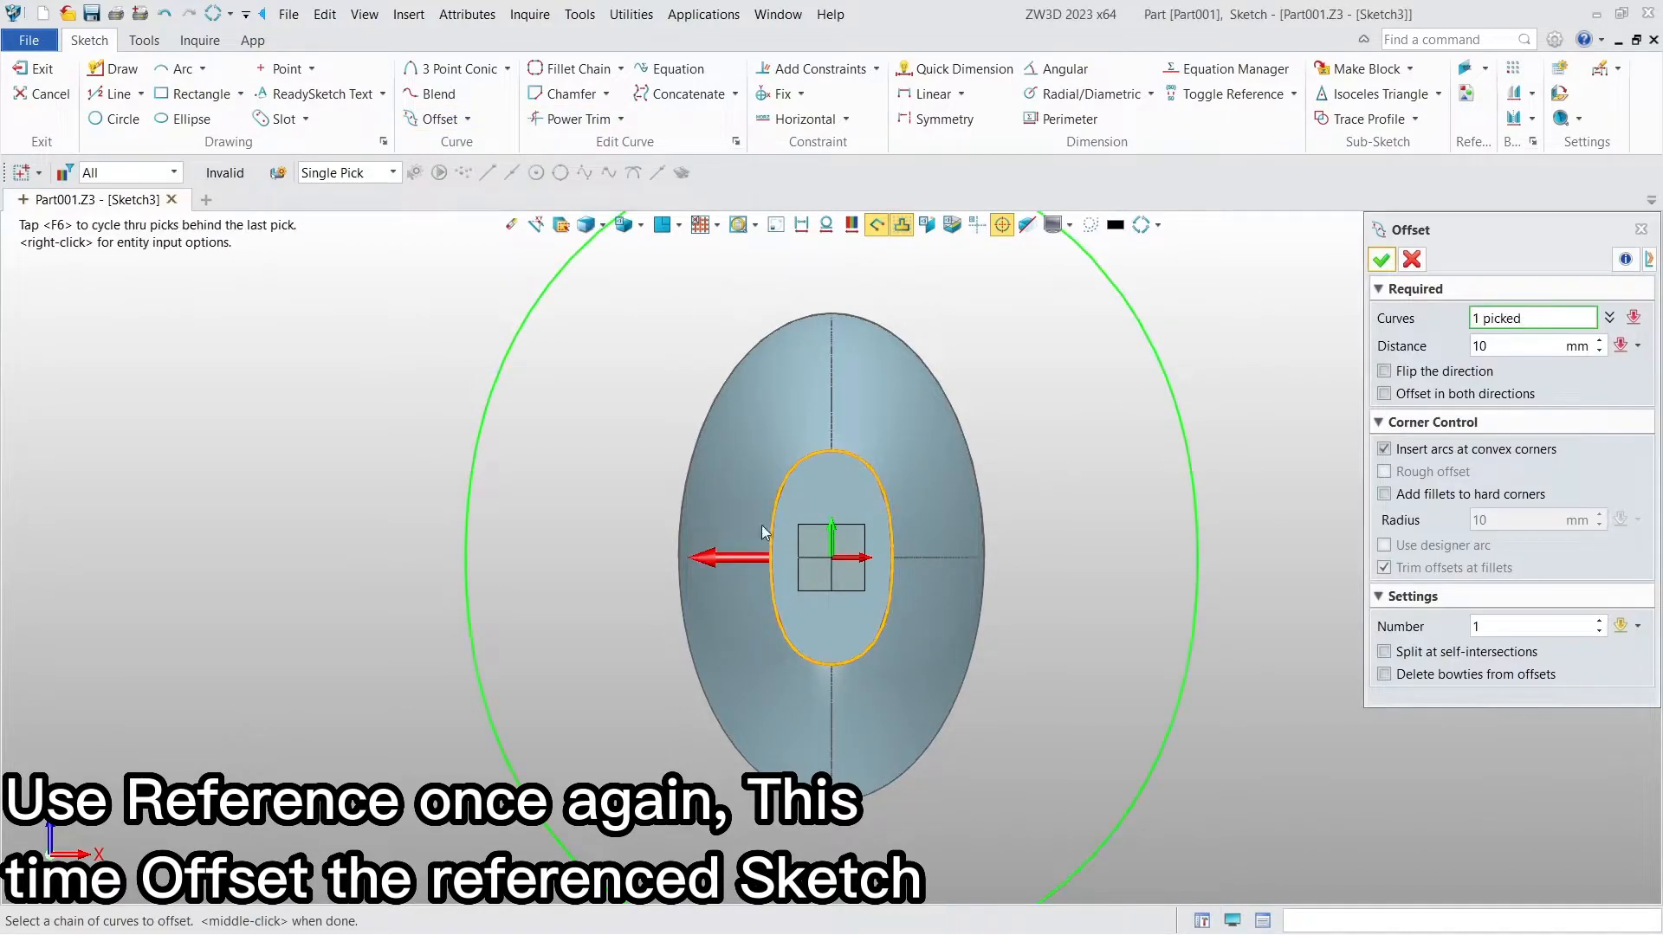
pyautogui.click(752, 556)
pyautogui.click(1384, 448)
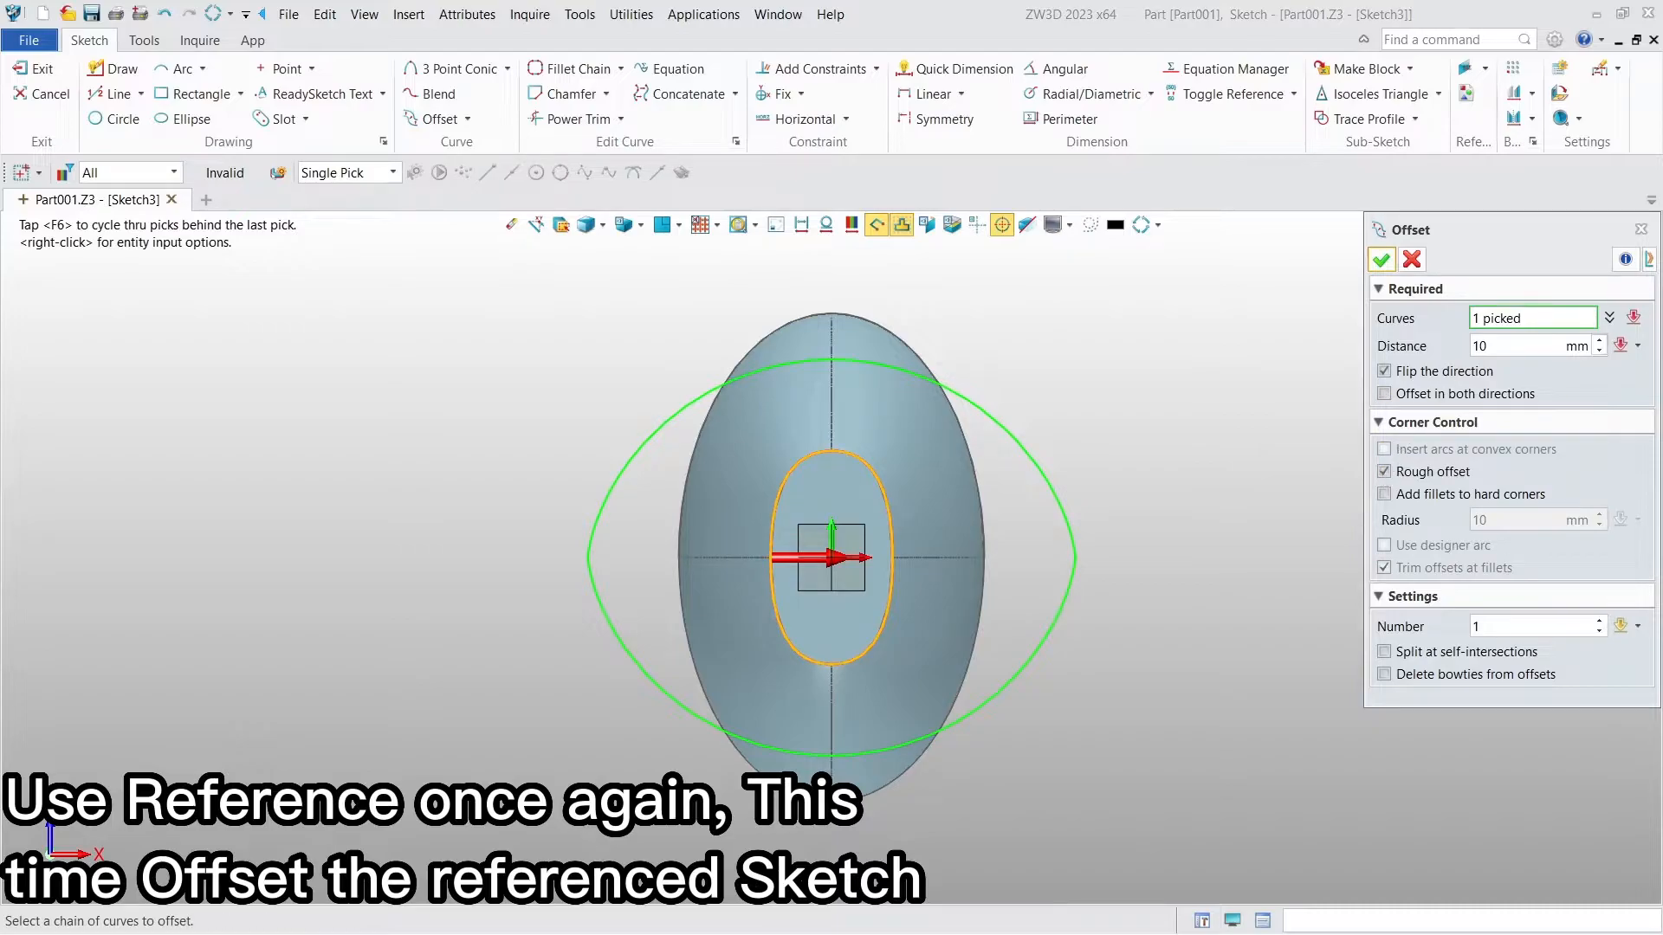
pyautogui.click(1481, 346)
pyautogui.press('Return')
pyautogui.click(1380, 260)
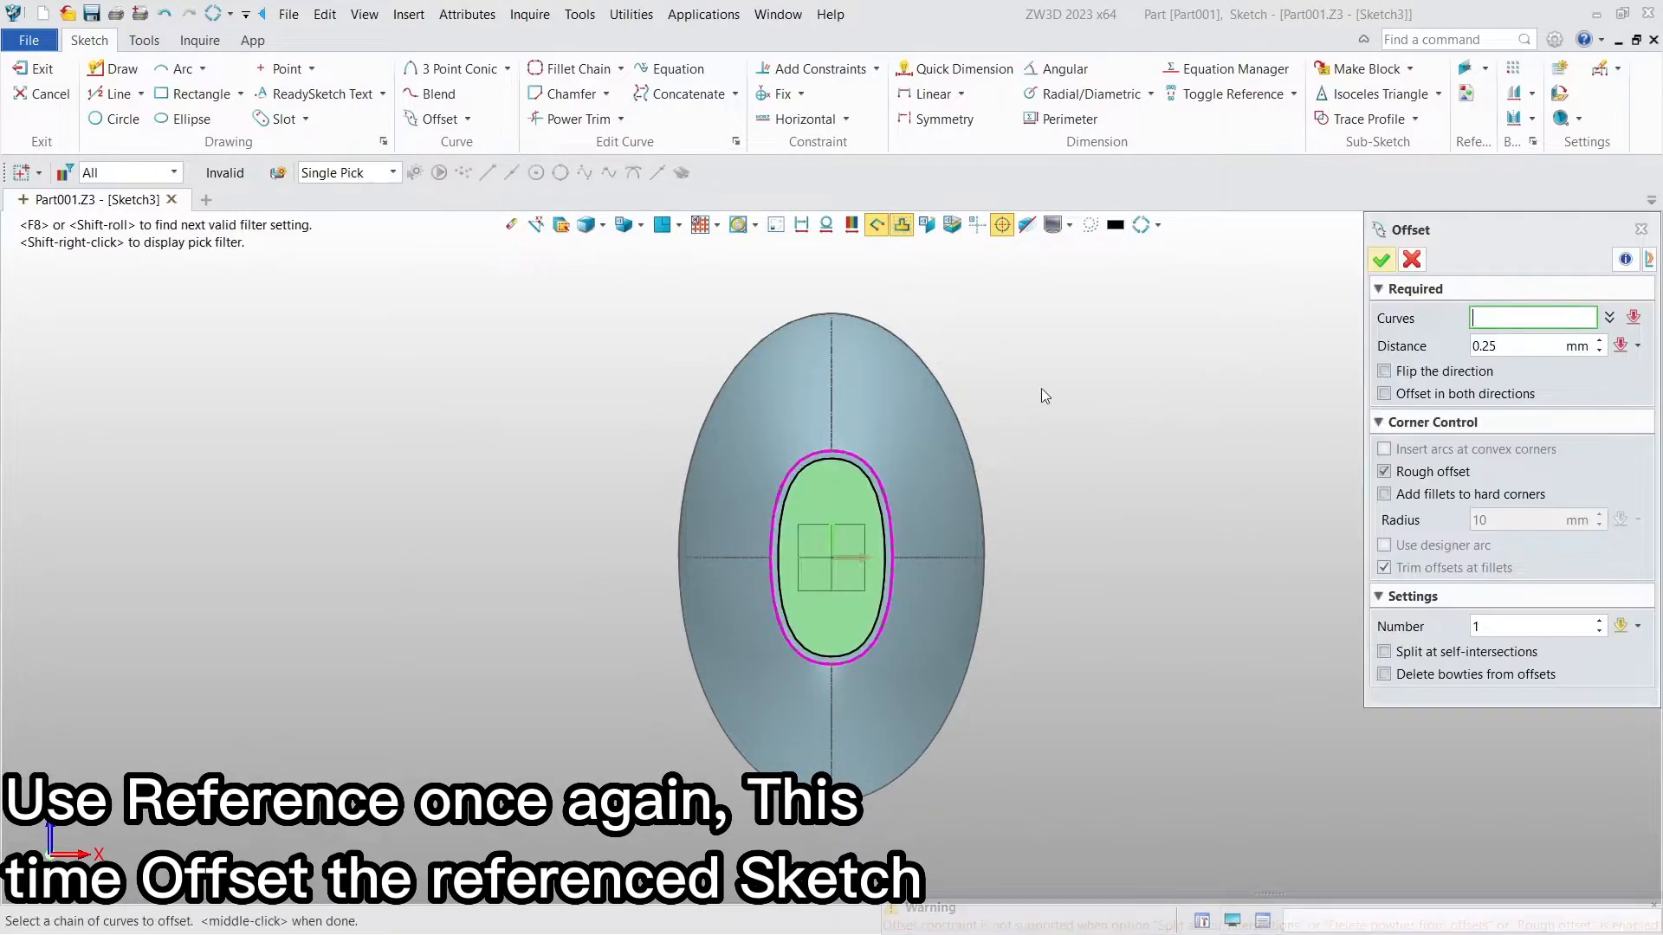
pyautogui.click(55, 94)
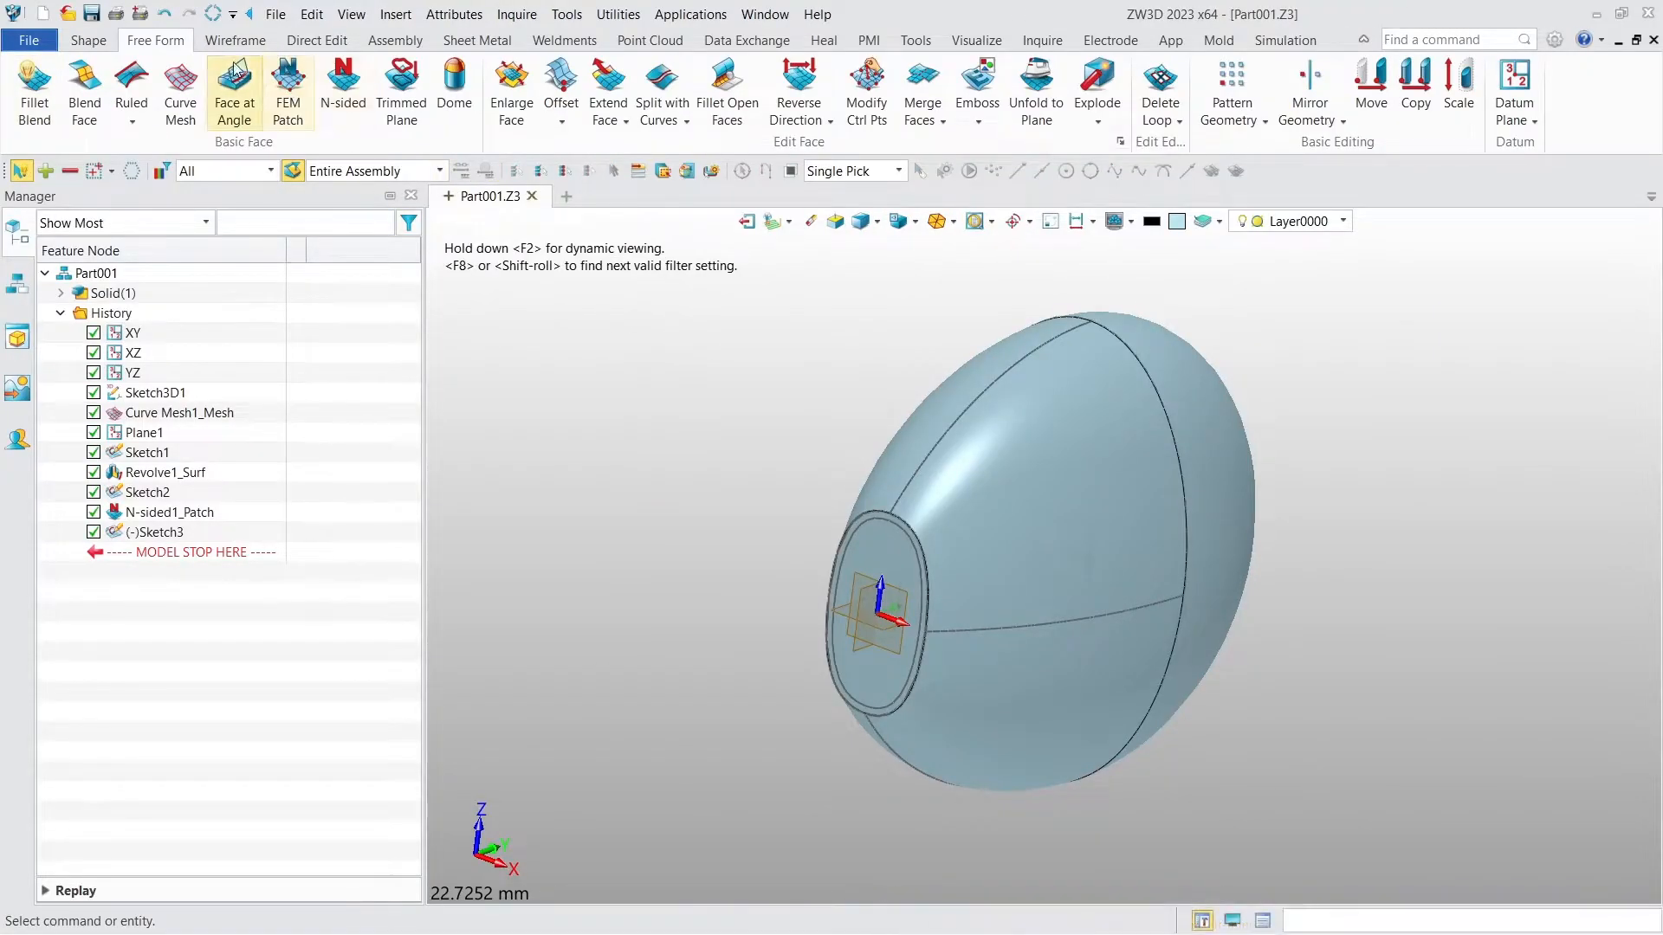
# Trim the N-sided patch face to the Sketch3 curve with Trim to Curves, removing the area inside it
pyautogui.click(672, 126)
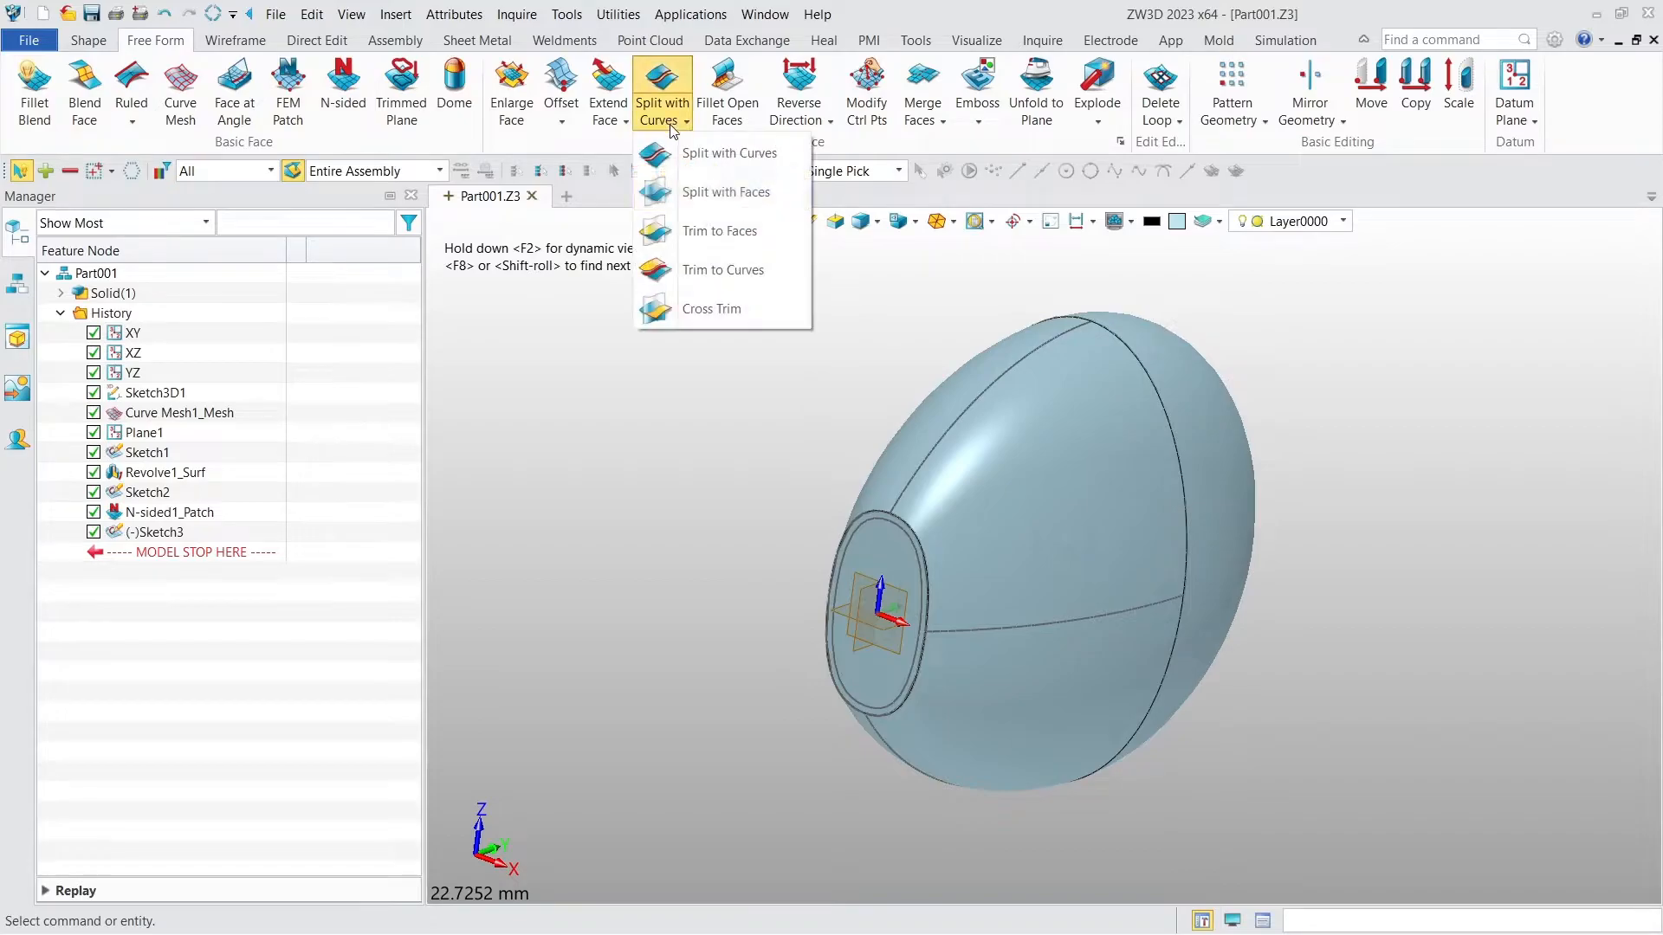
pyautogui.click(723, 269)
pyautogui.scroll(3, 899, 615)
pyautogui.click(893, 566)
pyautogui.middleClick(889, 563)
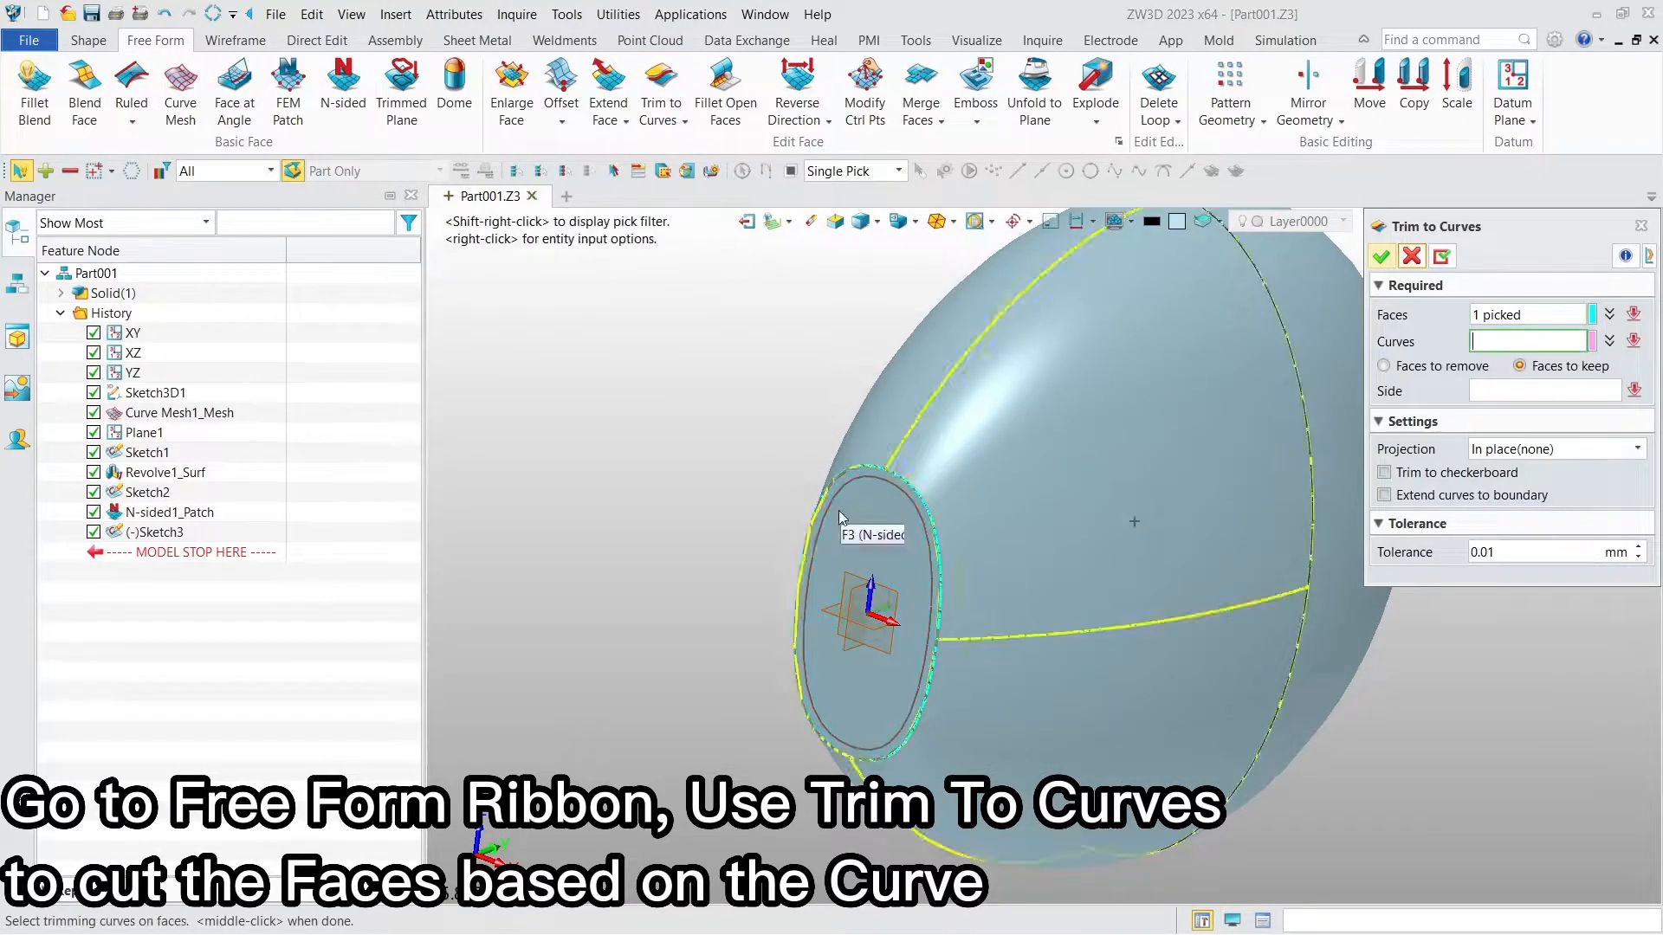
pyautogui.click(846, 490)
pyautogui.click(1442, 368)
pyautogui.click(1529, 392)
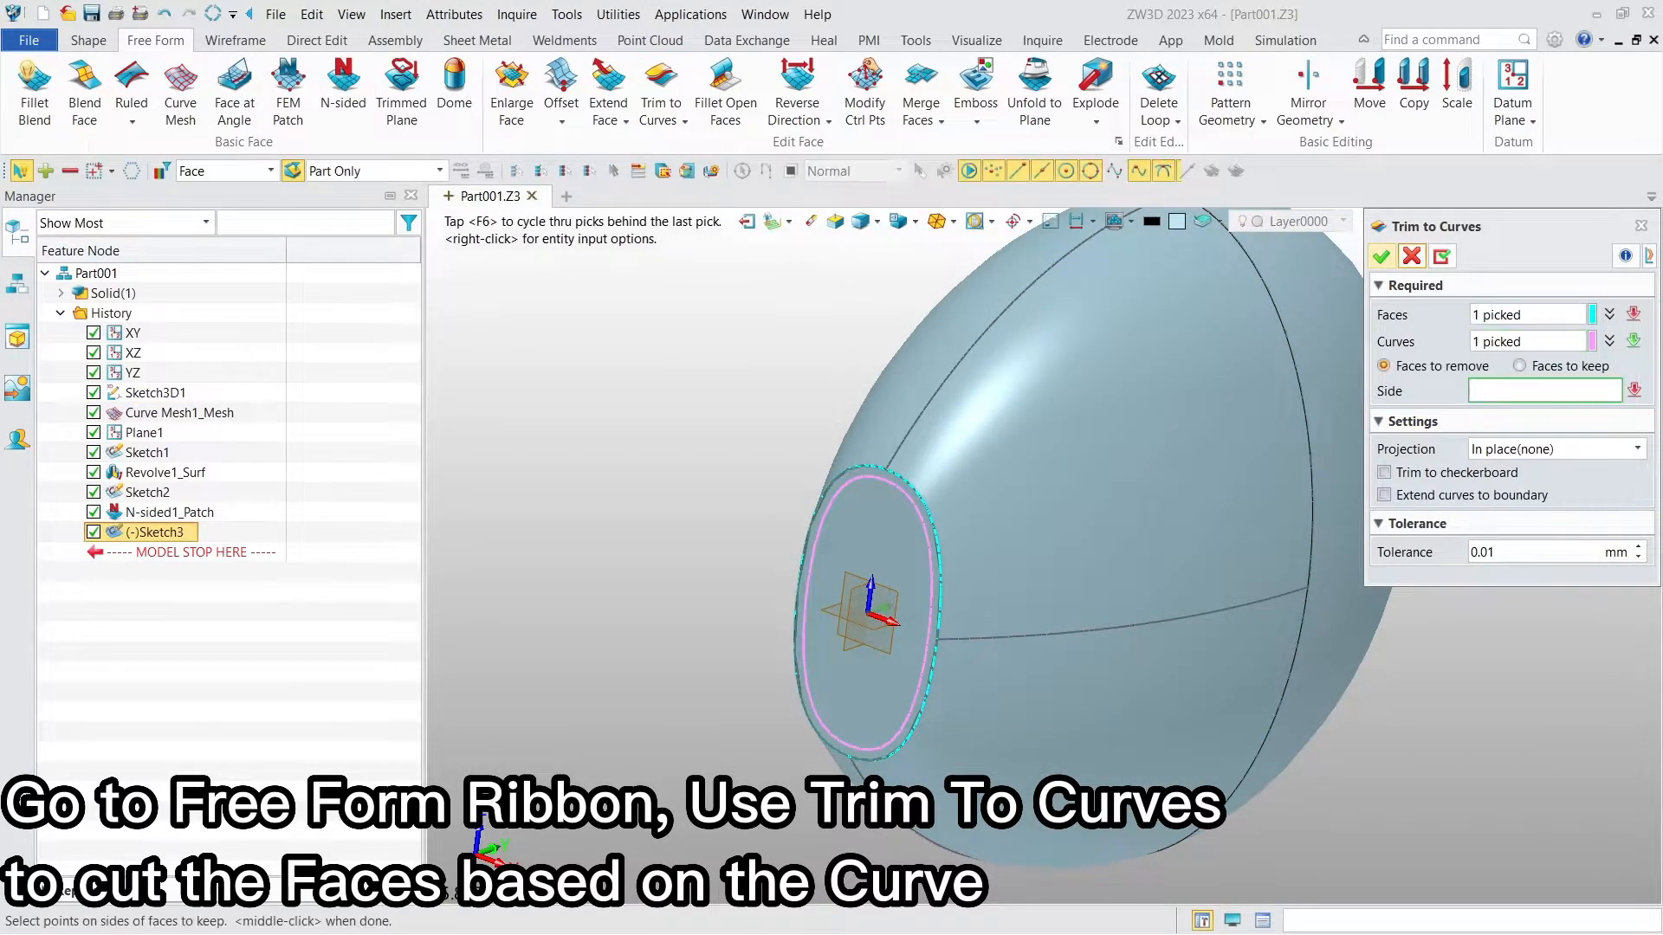
pyautogui.click(873, 536)
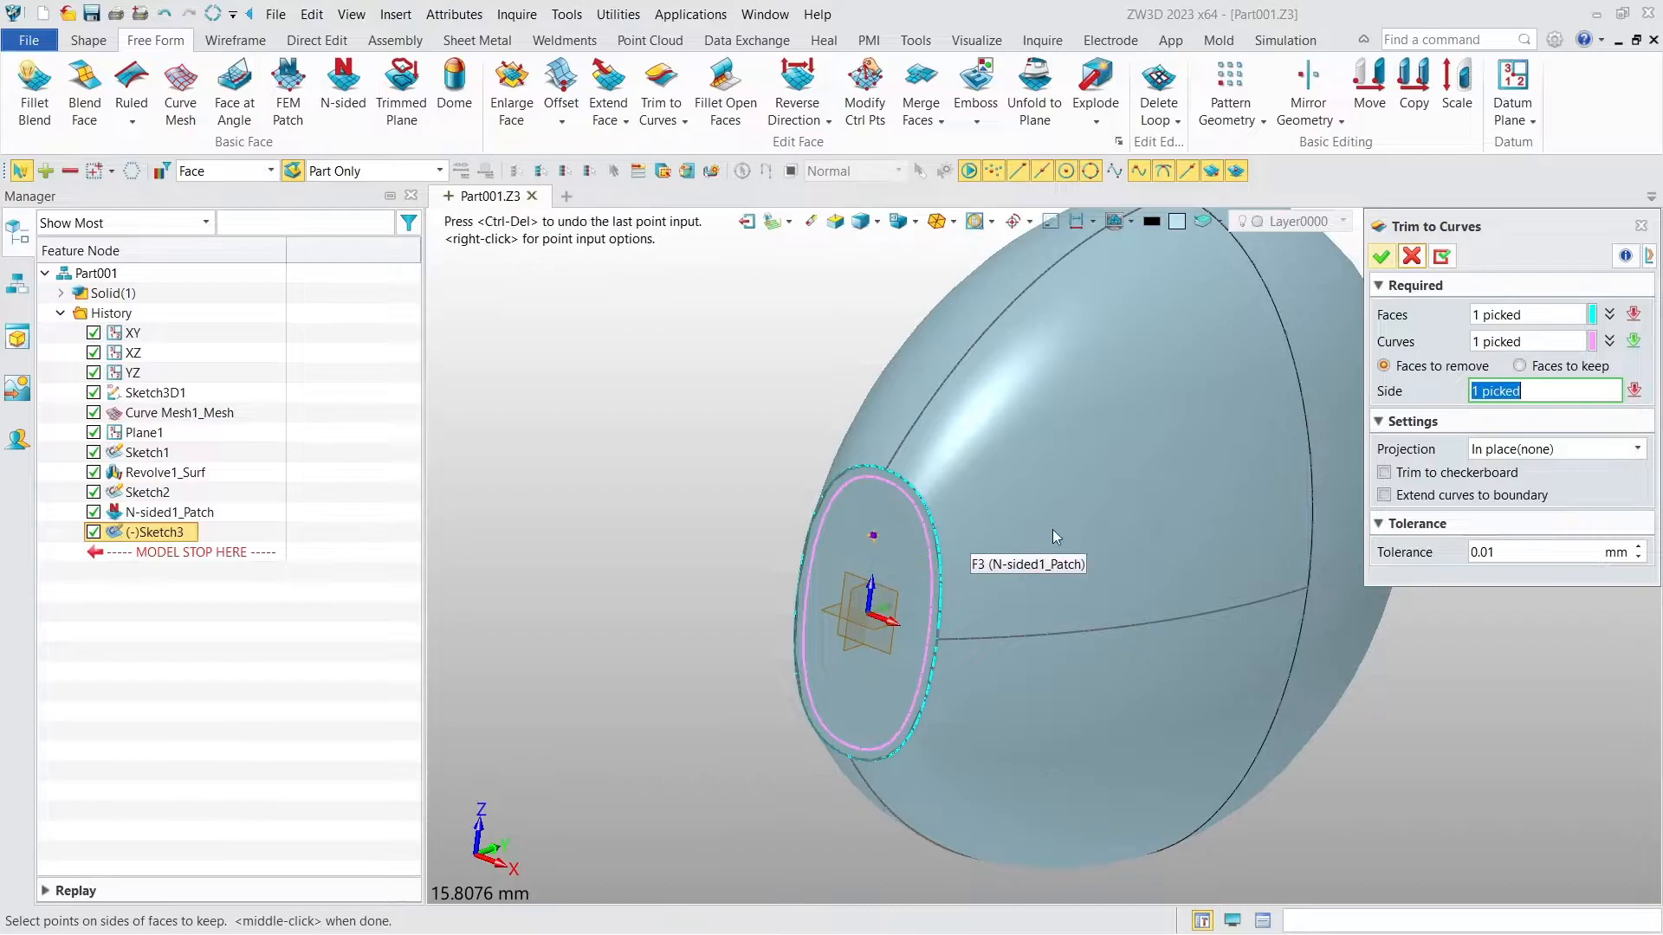
pyautogui.click(1382, 257)
# Extrude Sketch3 from 0 to 1 mm into the body with the direction reversed, Boolean add and the third profile cap option
pyautogui.click(88, 40)
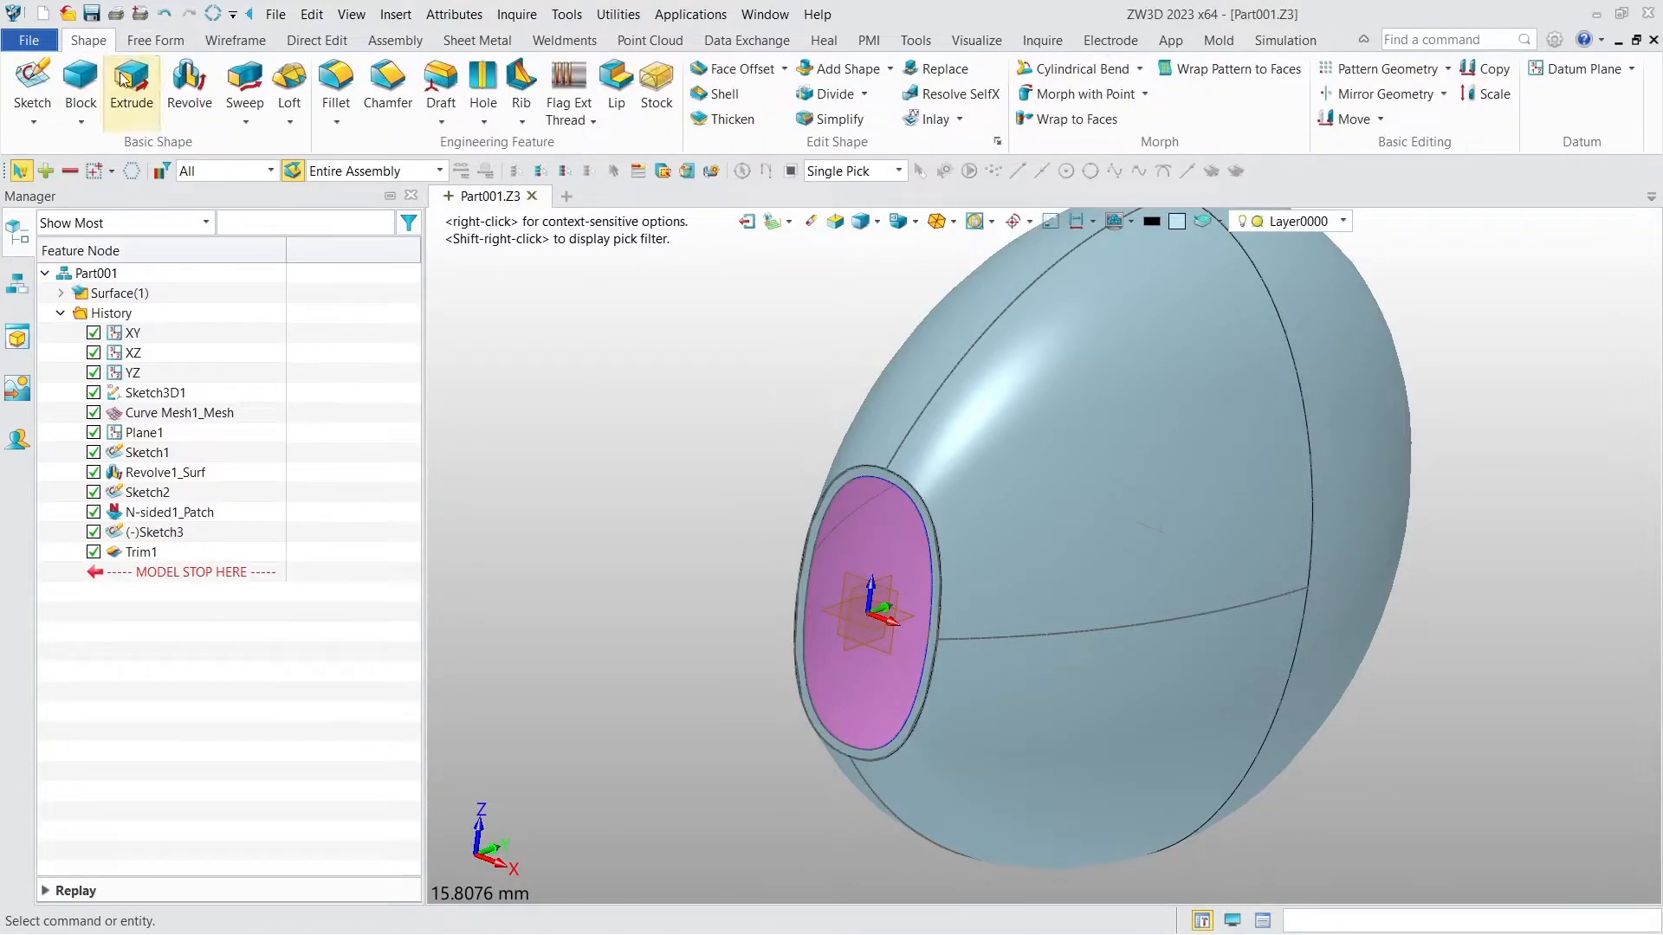
pyautogui.click(124, 79)
pyautogui.click(183, 532)
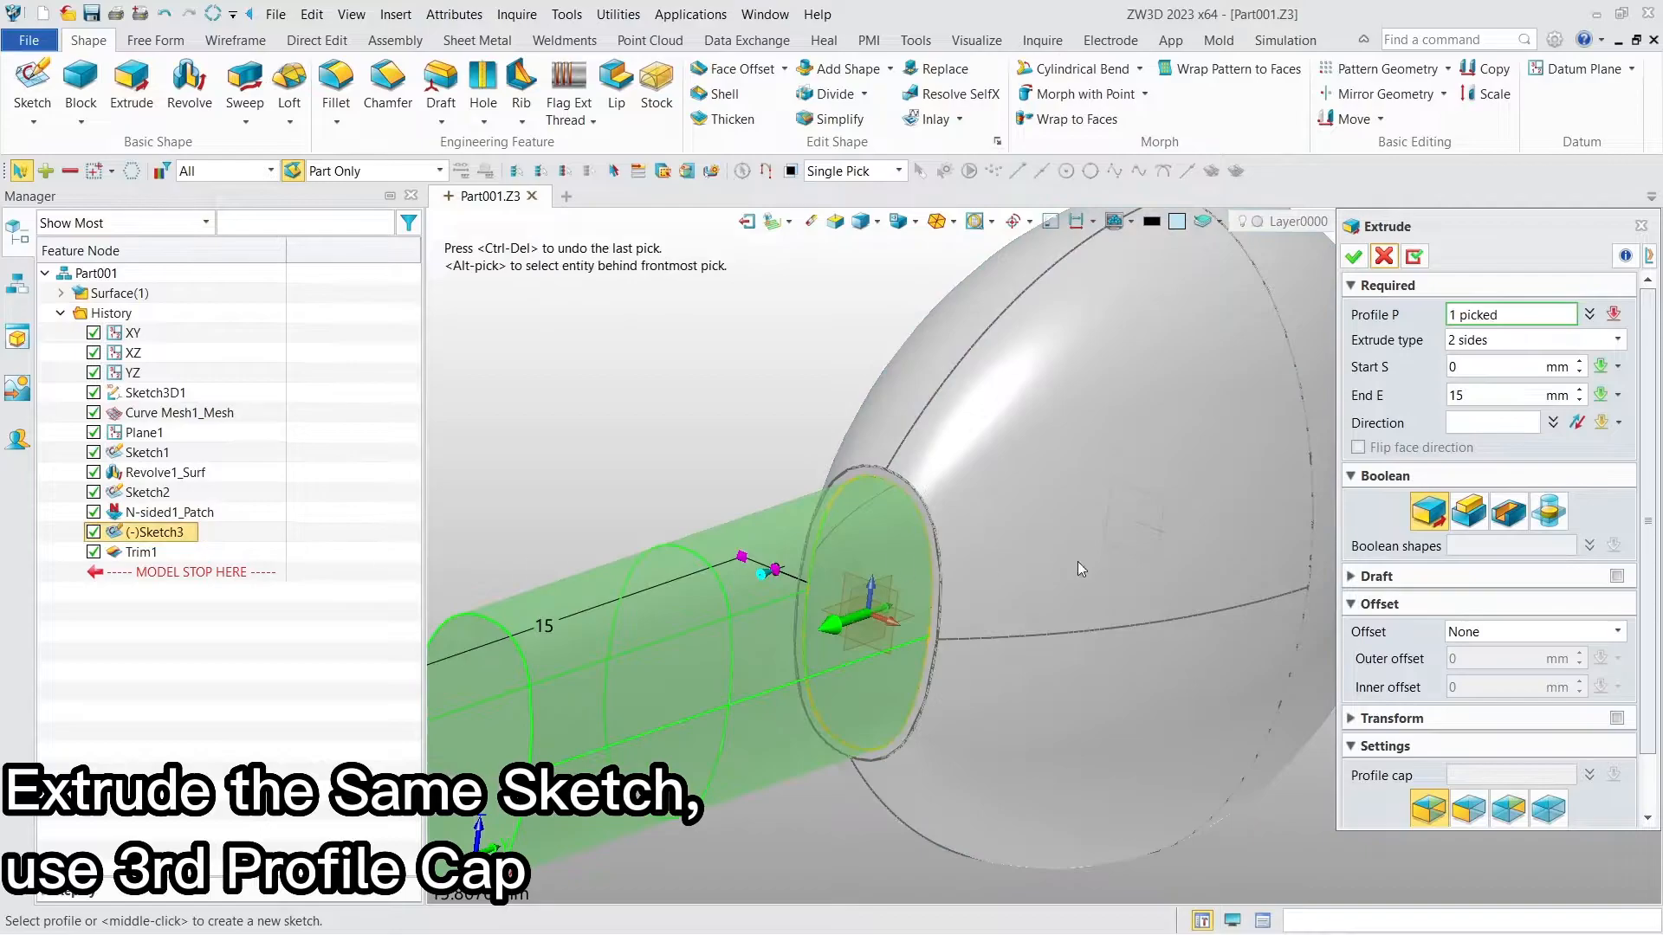
pyautogui.click(1577, 424)
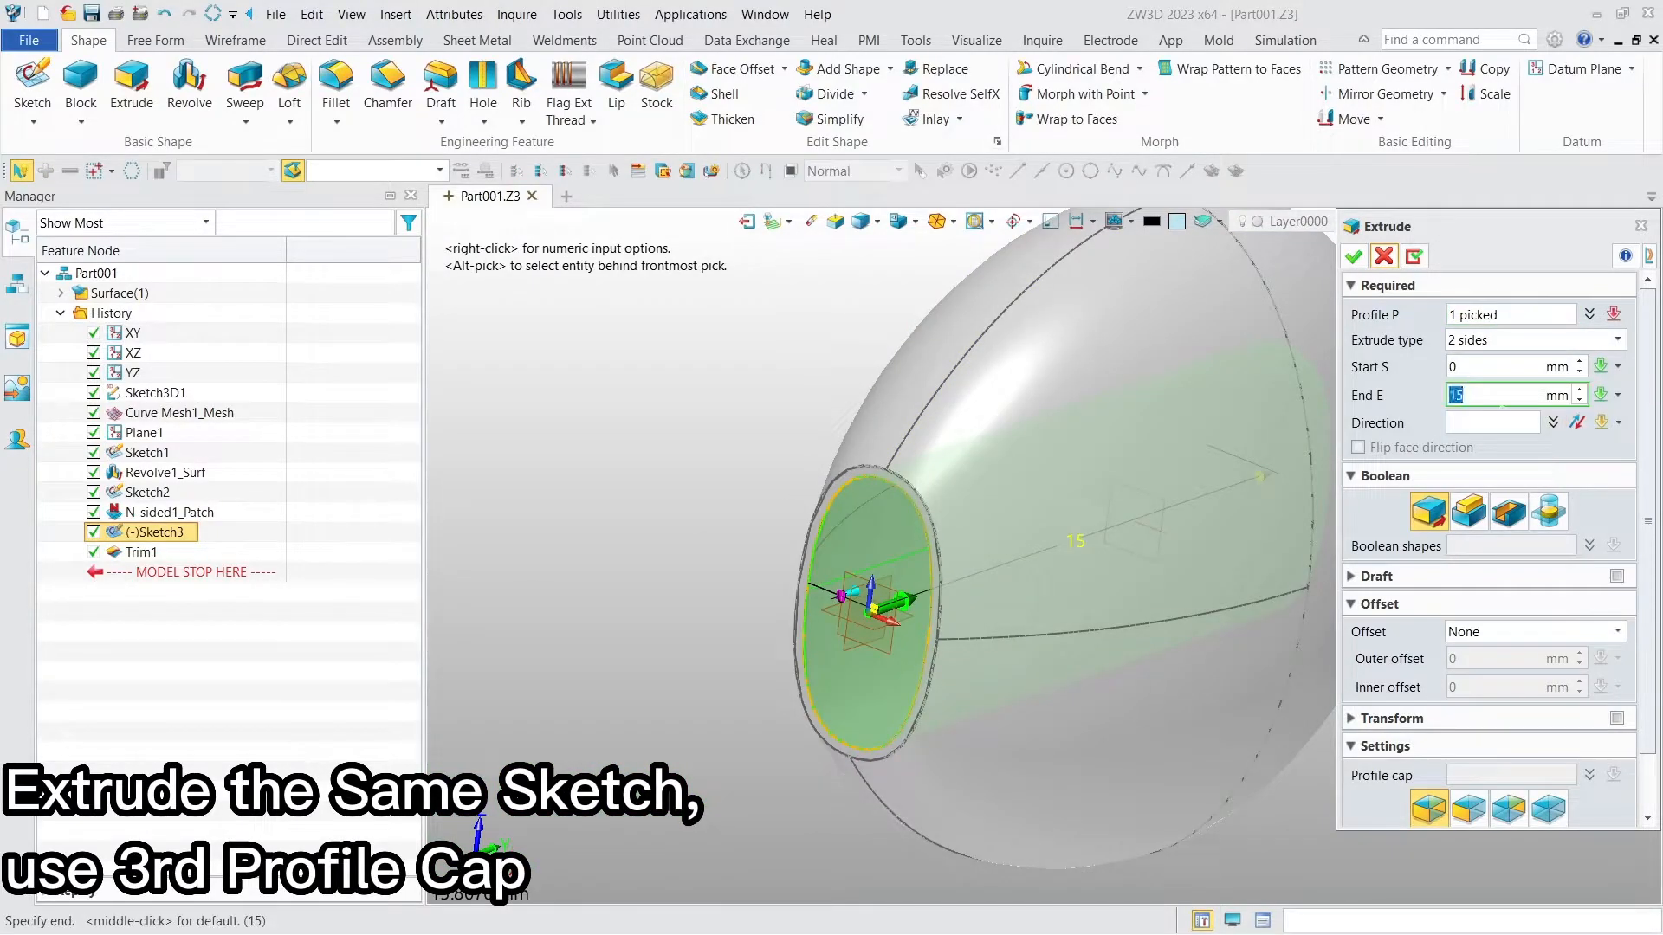
pyautogui.click(1471, 513)
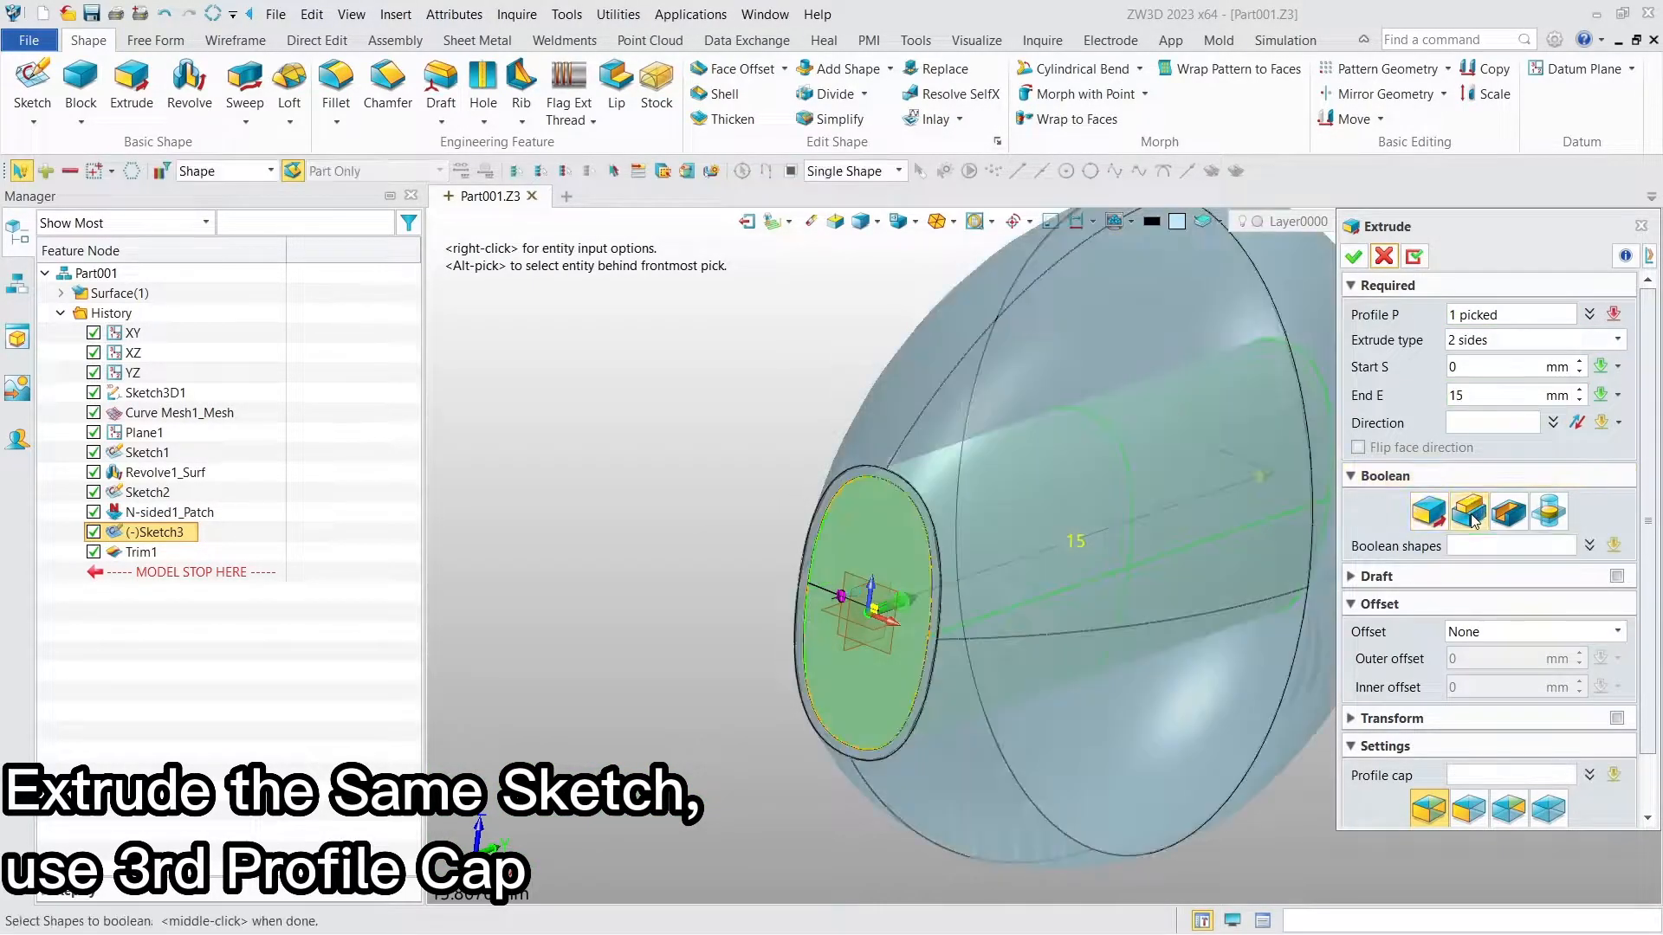
pyautogui.press('Return')
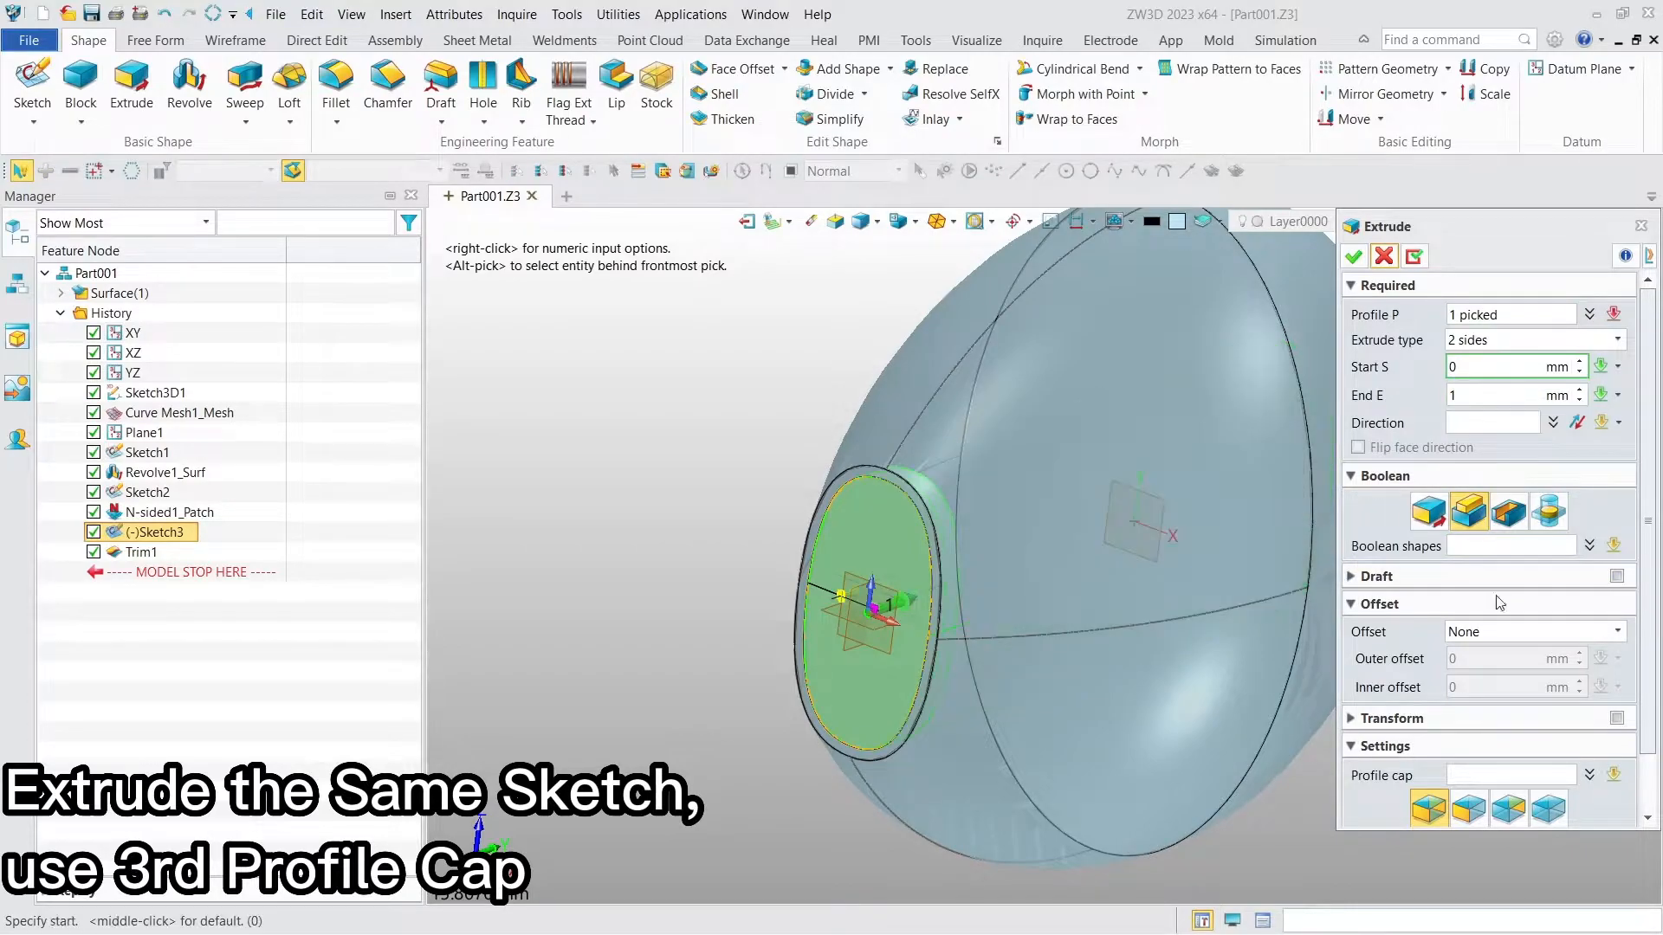
pyautogui.click(1501, 810)
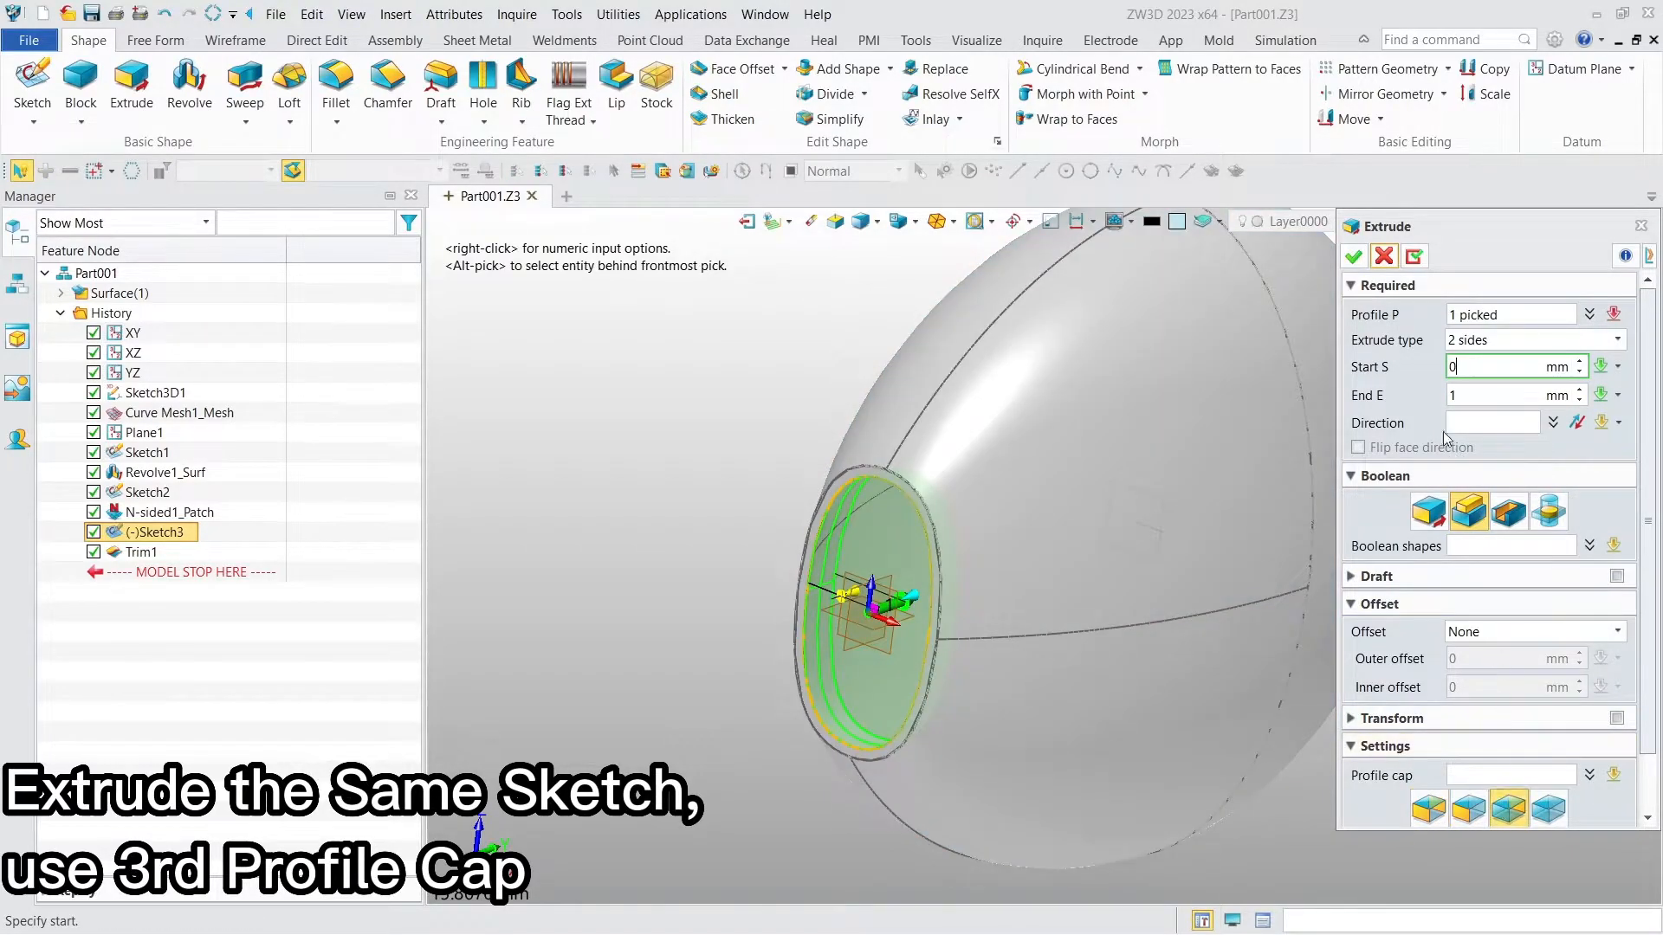
pyautogui.click(1353, 256)
# Start a new sketch on the floor face of the recess at the small end
pyautogui.moveTo(1292, 375); pyautogui.dragTo(1299, 357, button='right')
pyautogui.rightClick(915, 577)
pyautogui.click(928, 554)
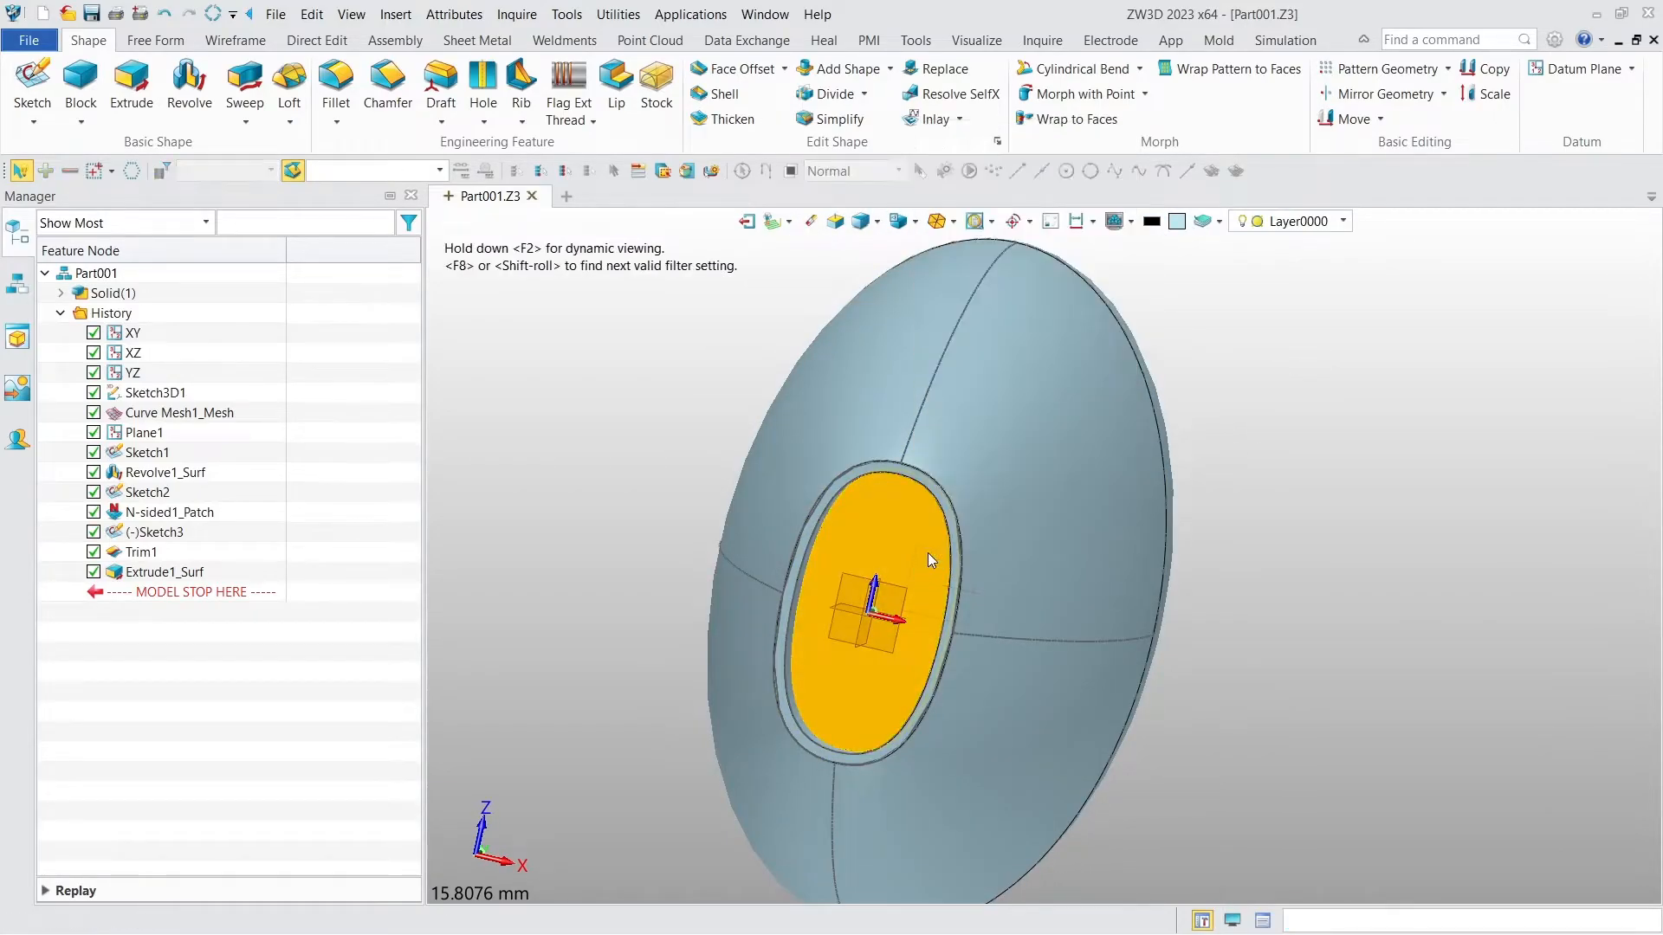
pyautogui.middleClick(927, 552)
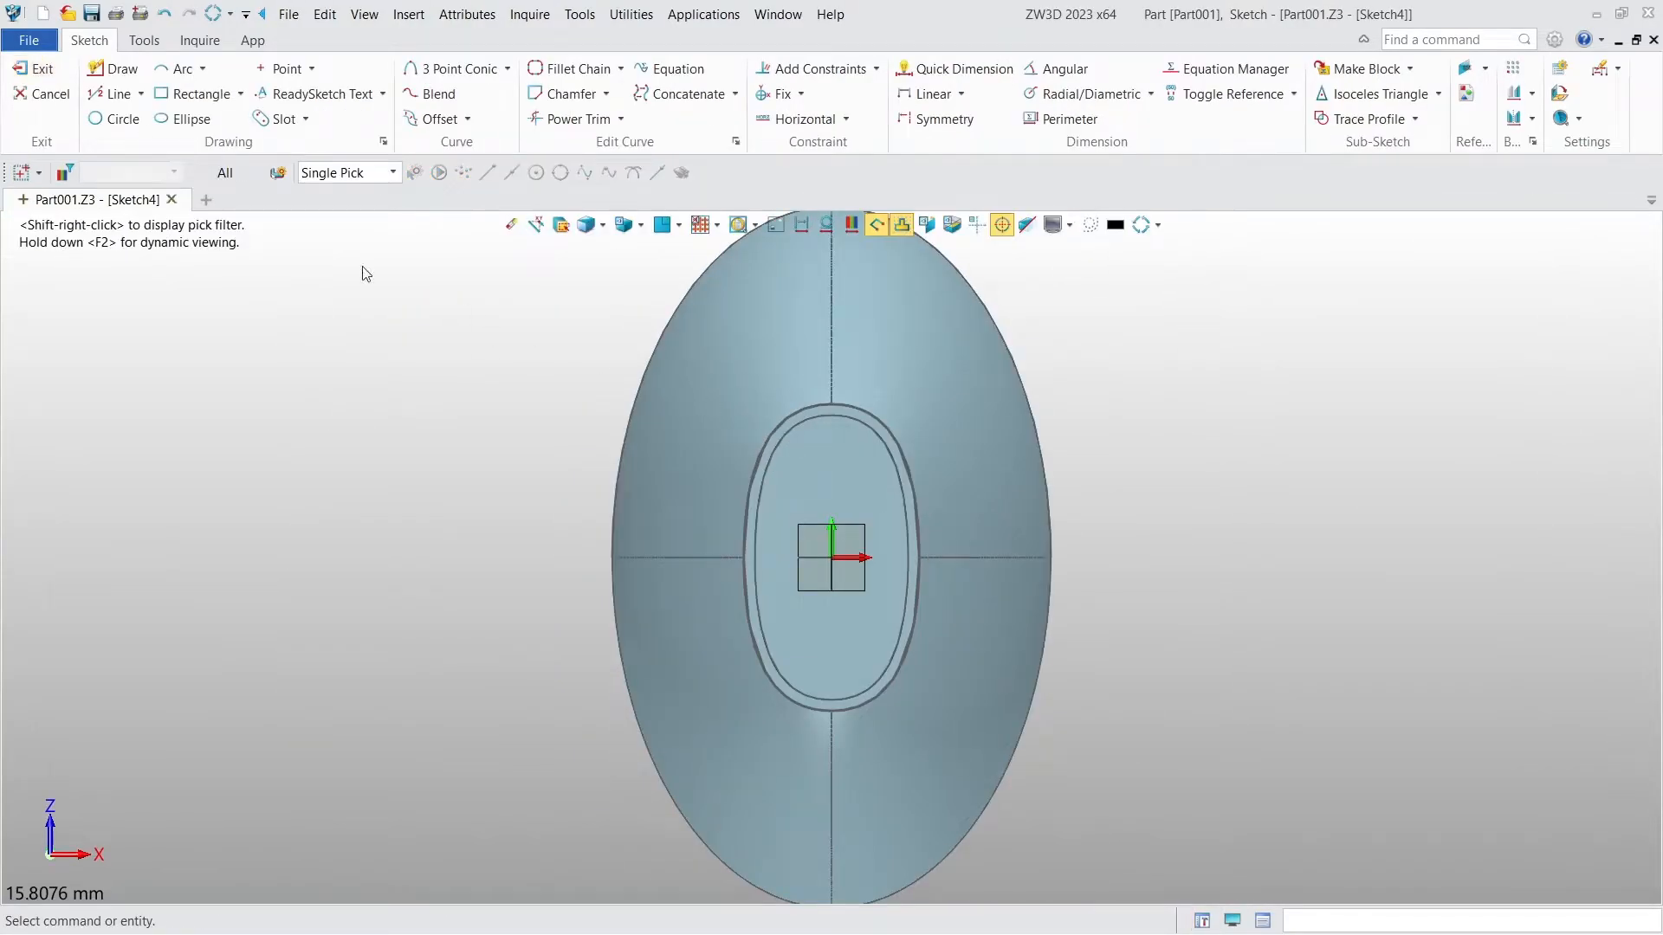
# Draw a circle of 2 mm diameter on the vertical axis above the origin, centred at about 0,1.72
pyautogui.click(115, 119)
pyautogui.click(1490, 407)
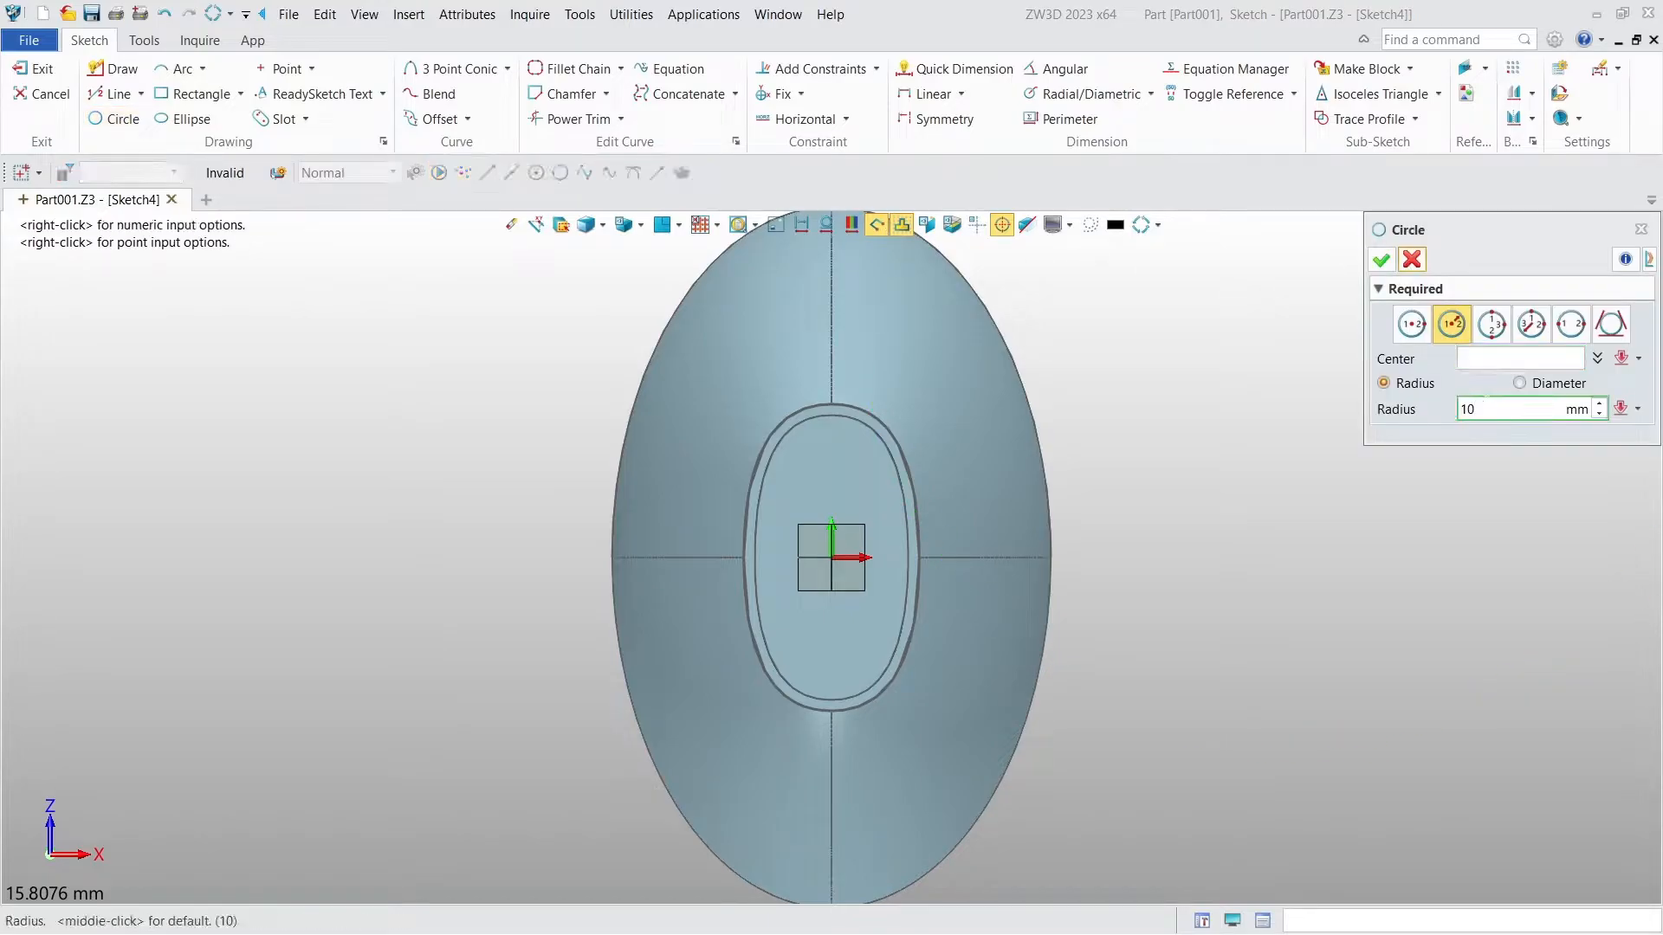
pyautogui.write('2')
pyautogui.press('Return')
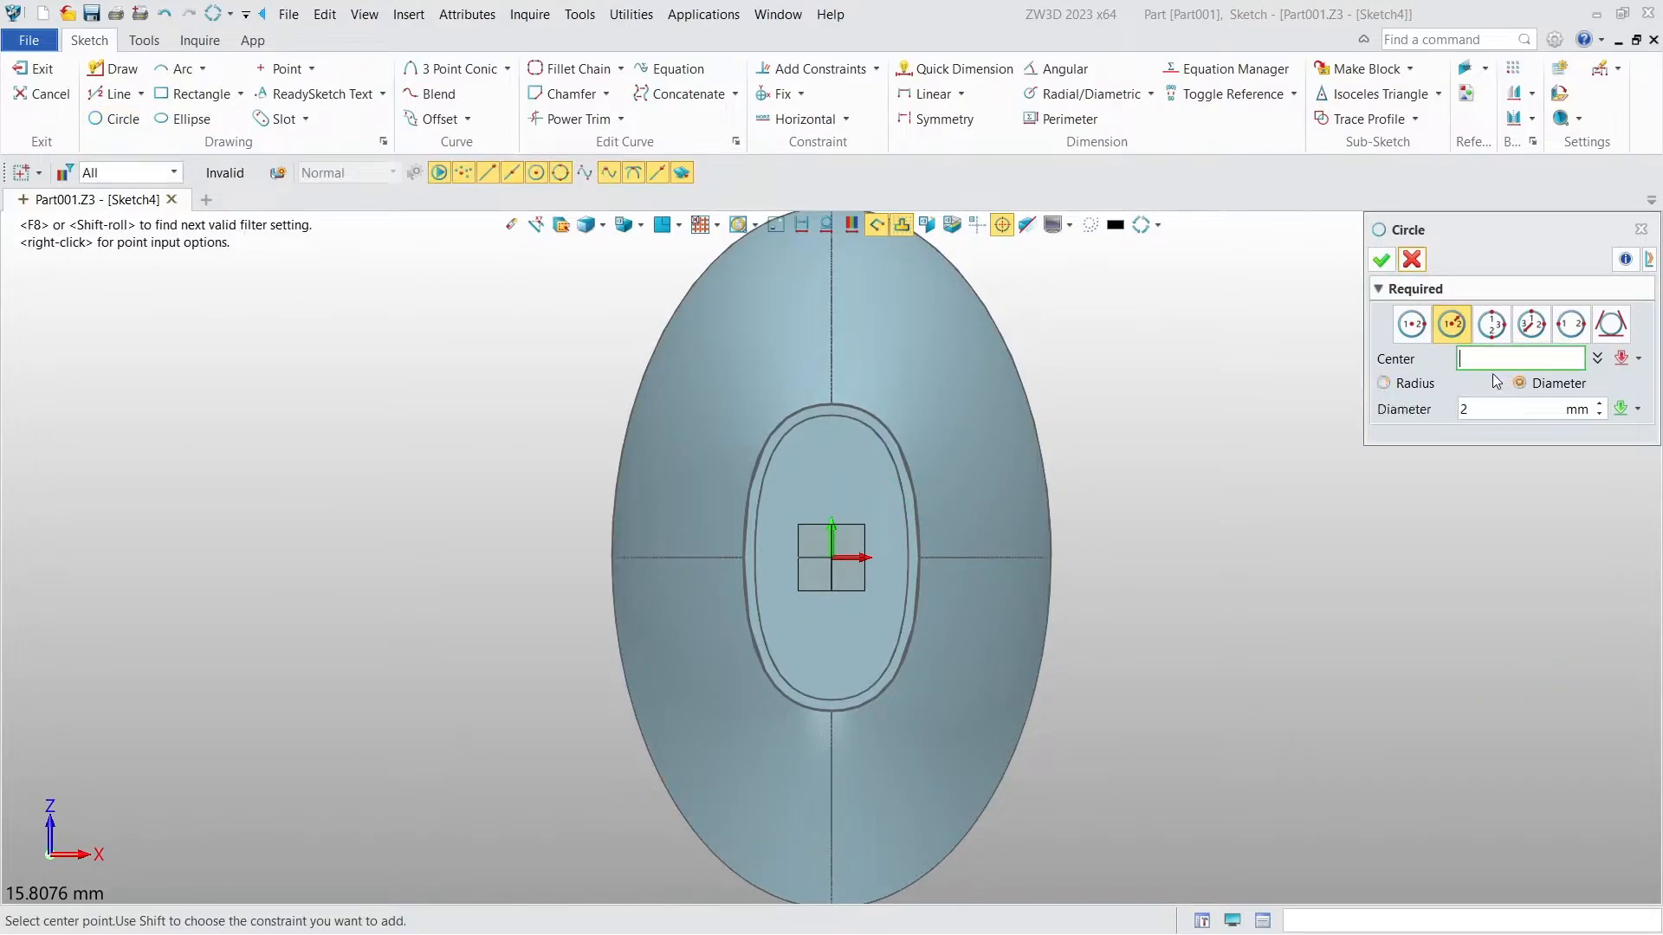
pyautogui.click(832, 481)
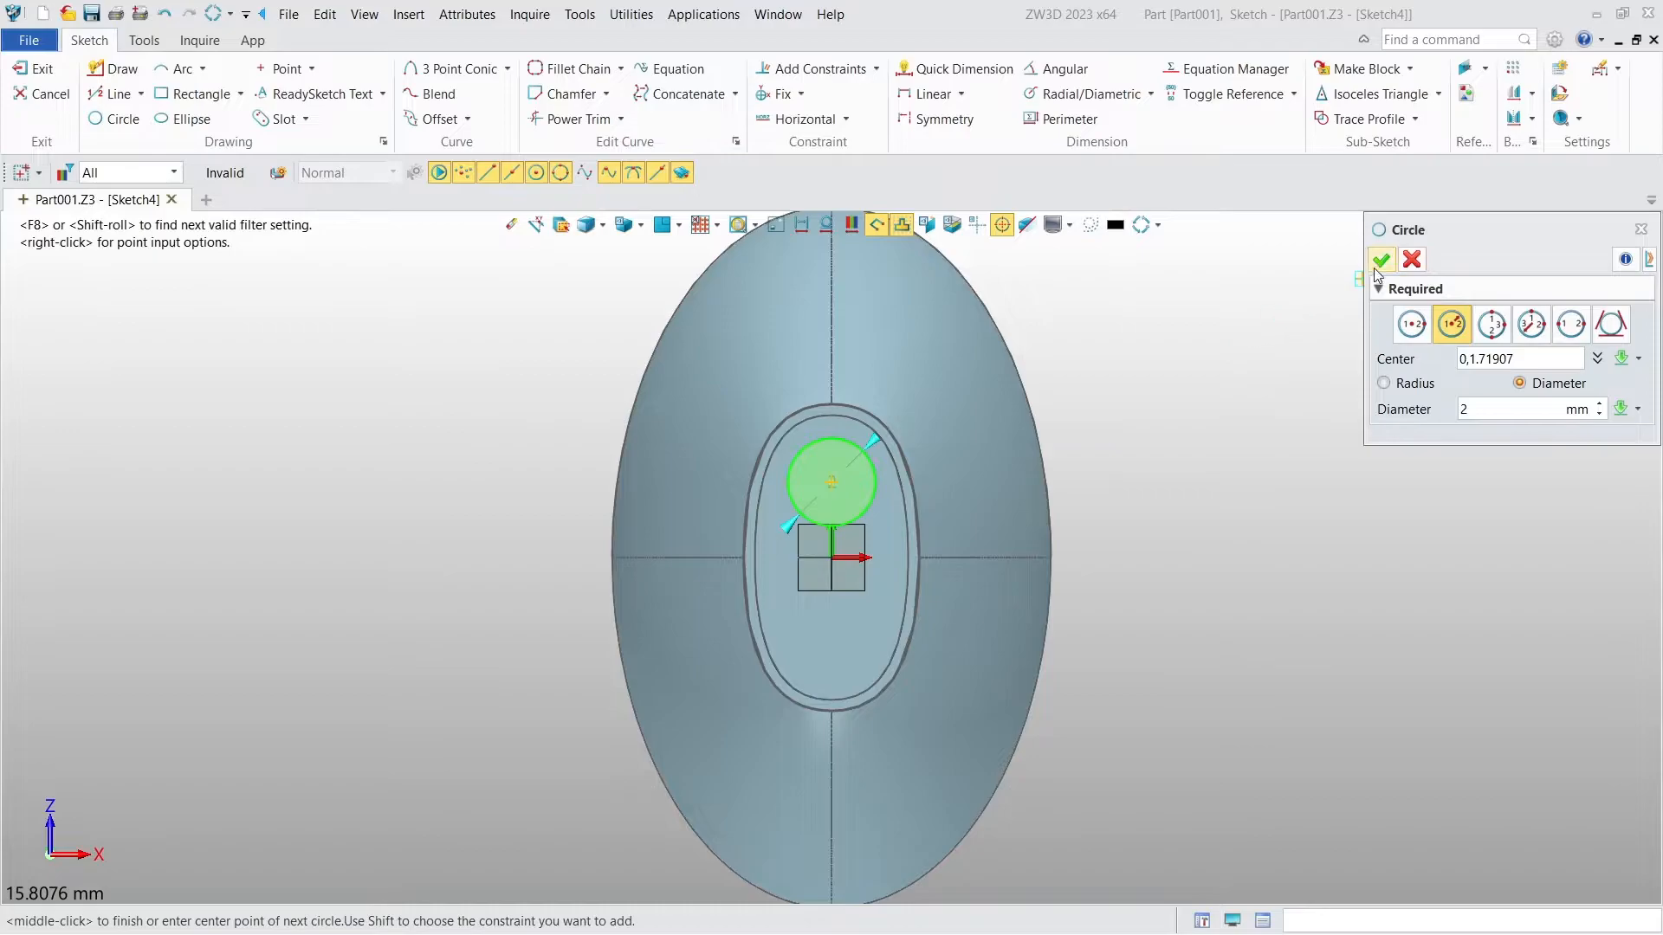
pyautogui.click(1380, 262)
# Dimension the circle's centre 1.5 mm above the origin with Quick Dimension
pyautogui.click(963, 70)
pyautogui.click(831, 482)
pyautogui.click(833, 560)
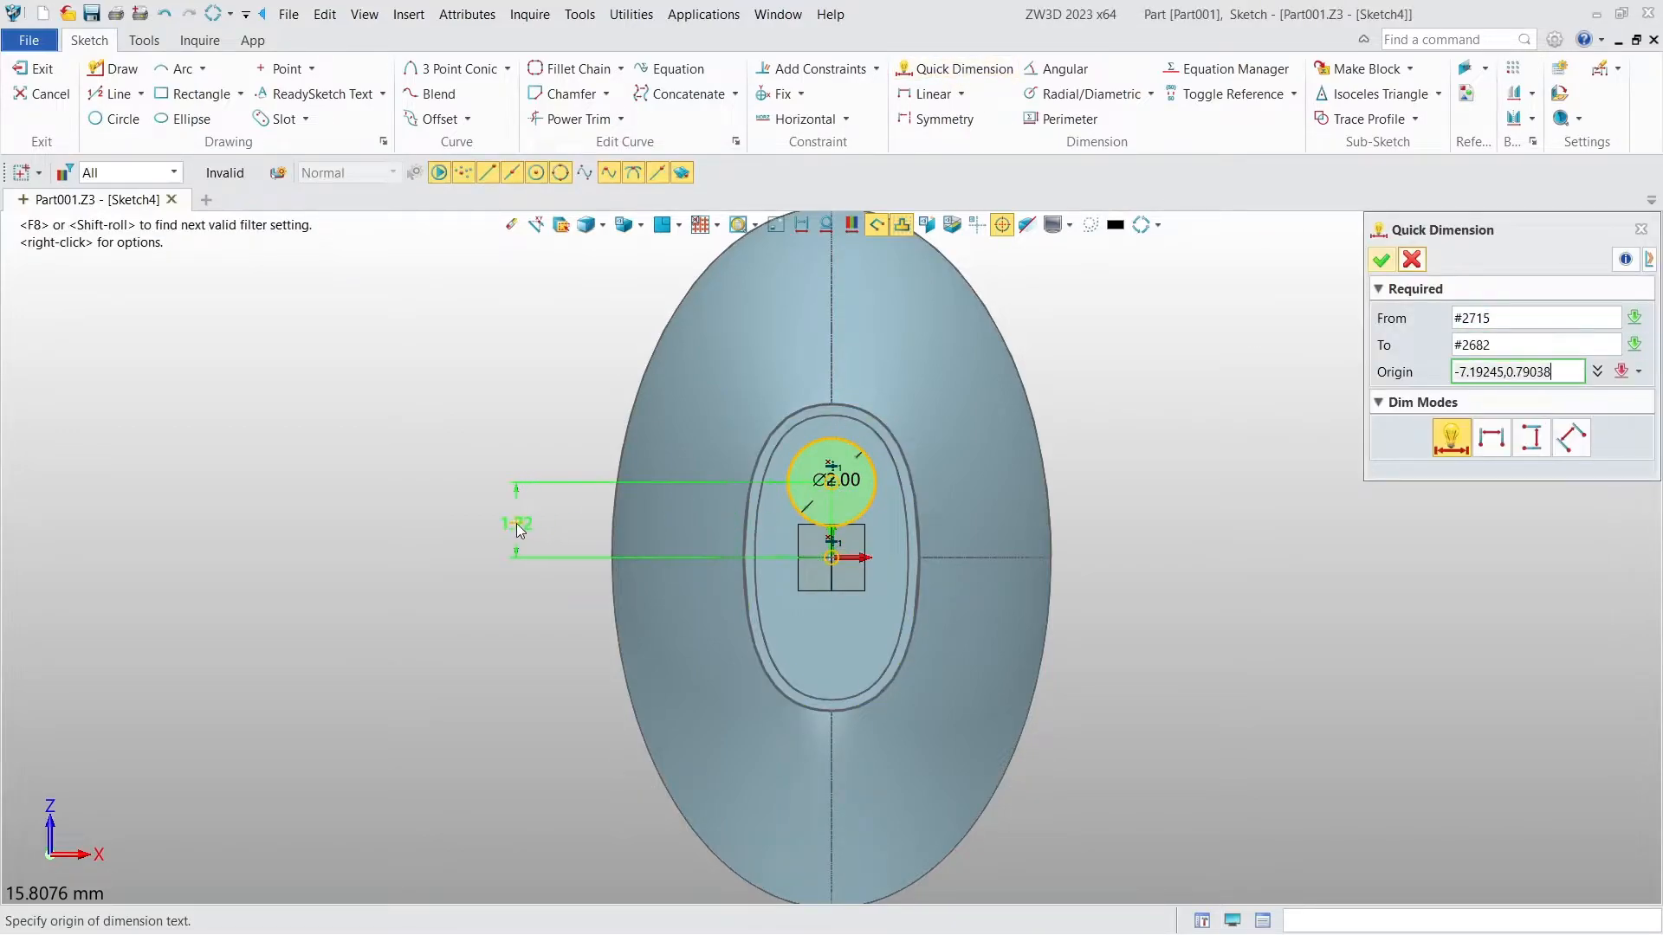
pyautogui.click(516, 523)
pyautogui.write('1.5')
pyautogui.press('Return')
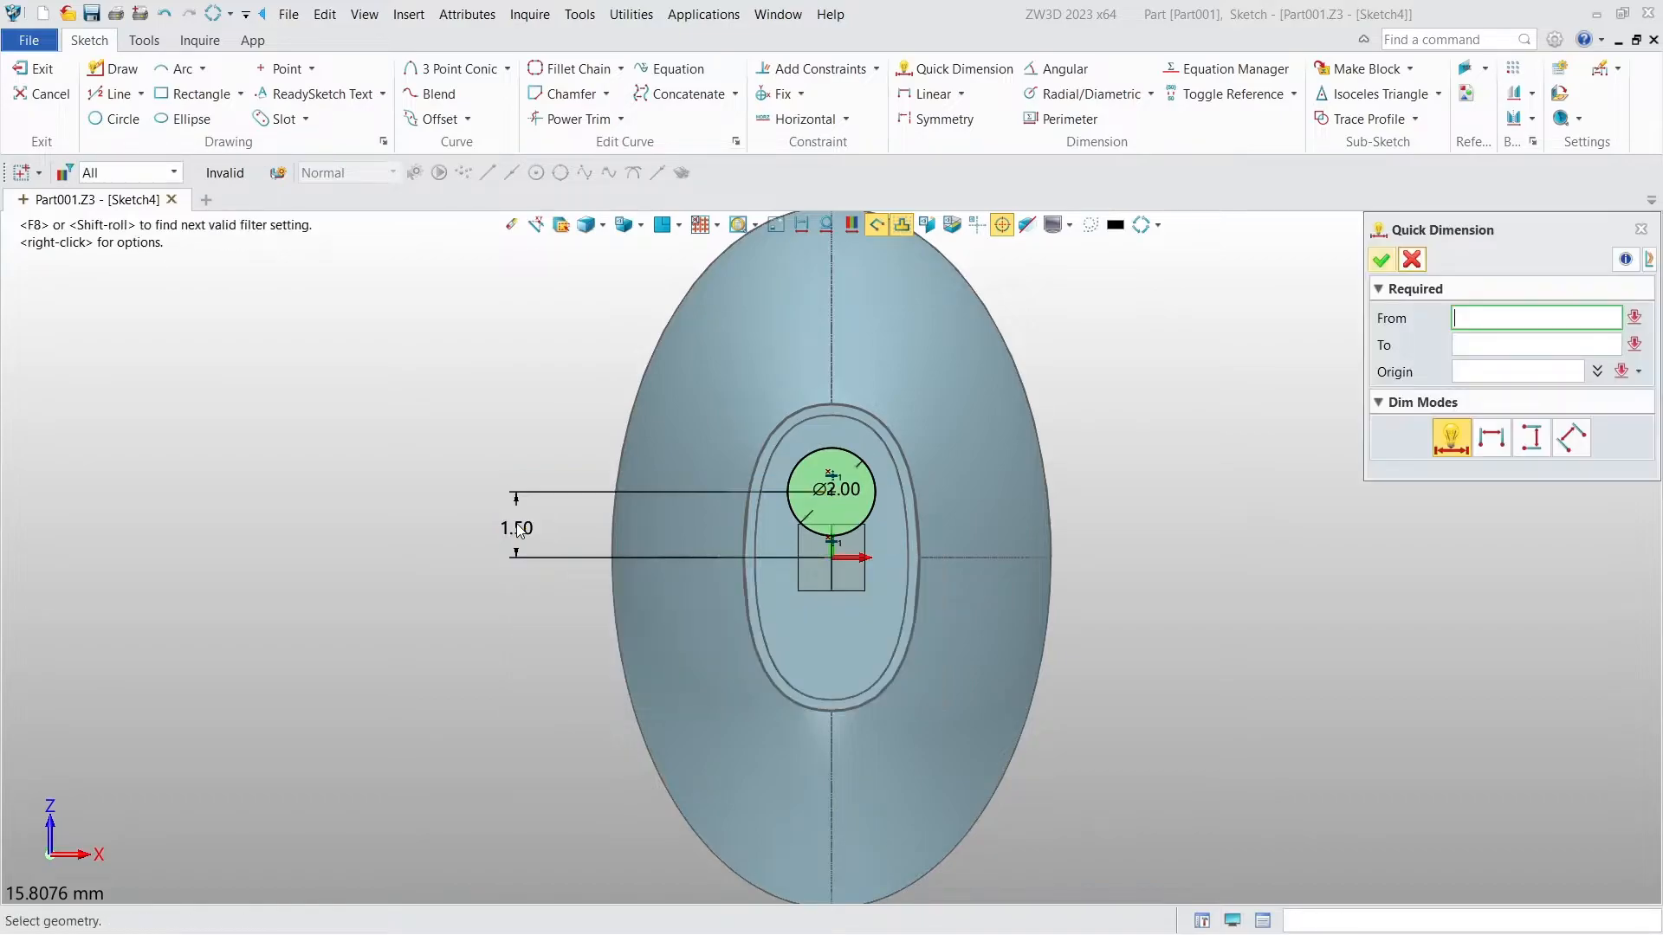
pyautogui.click(1382, 260)
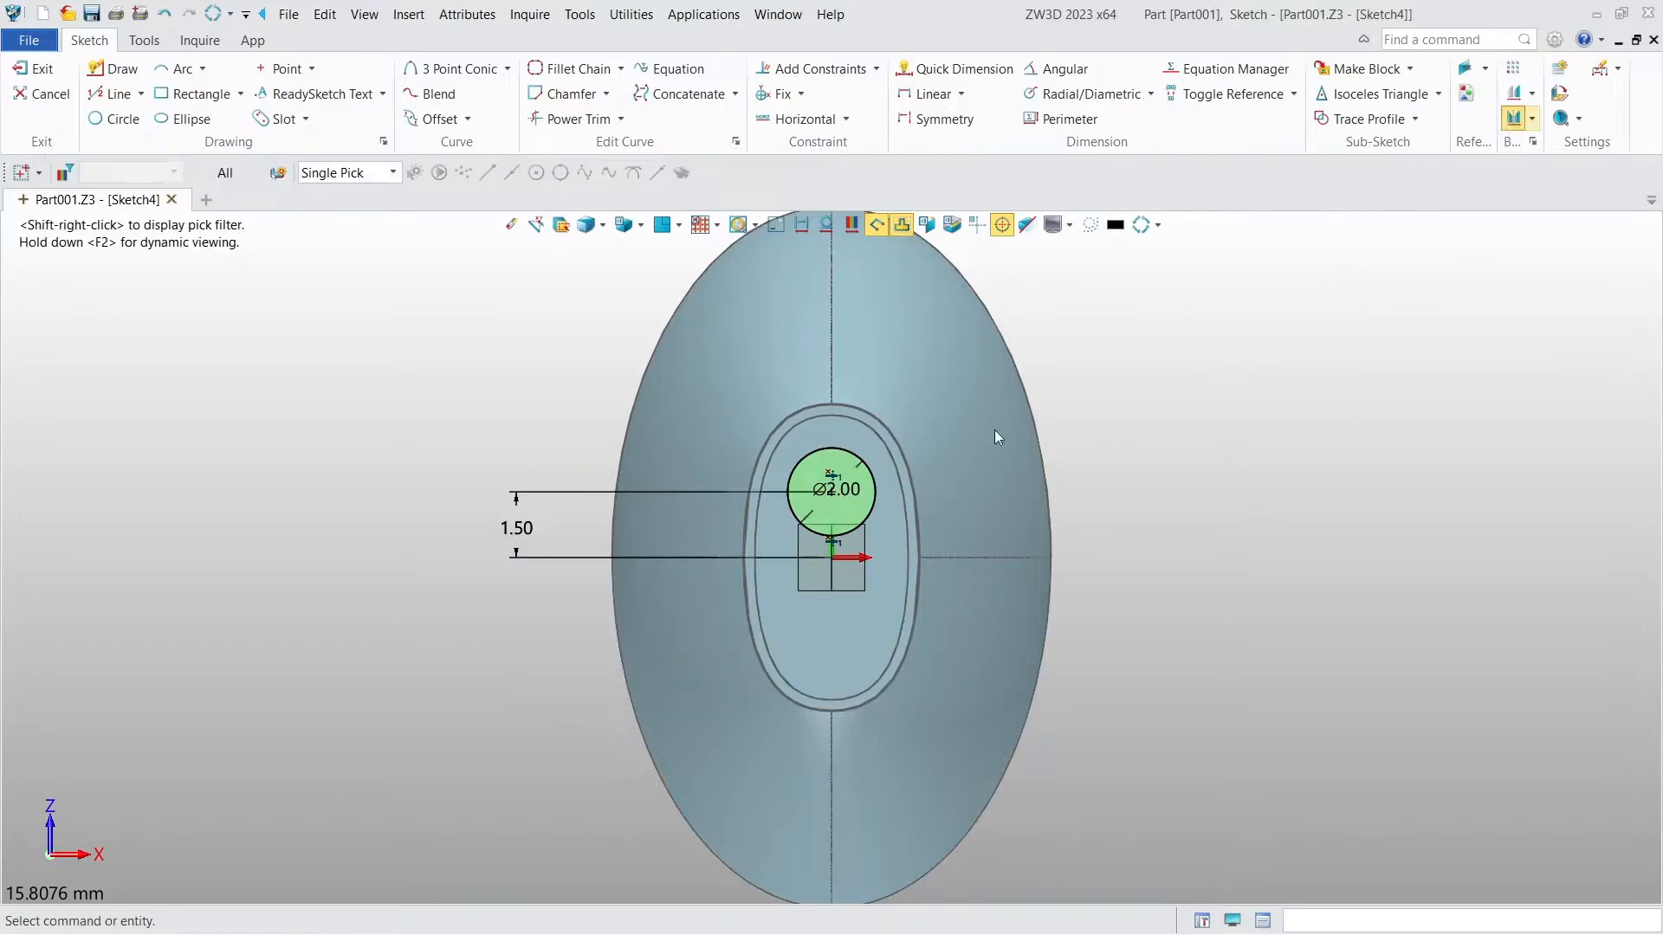
# Mirror the 2 mm circle about the horizontal axis, keeping the original, and exit the sketch
pyautogui.click(871, 497)
pyautogui.middleClick(910, 596)
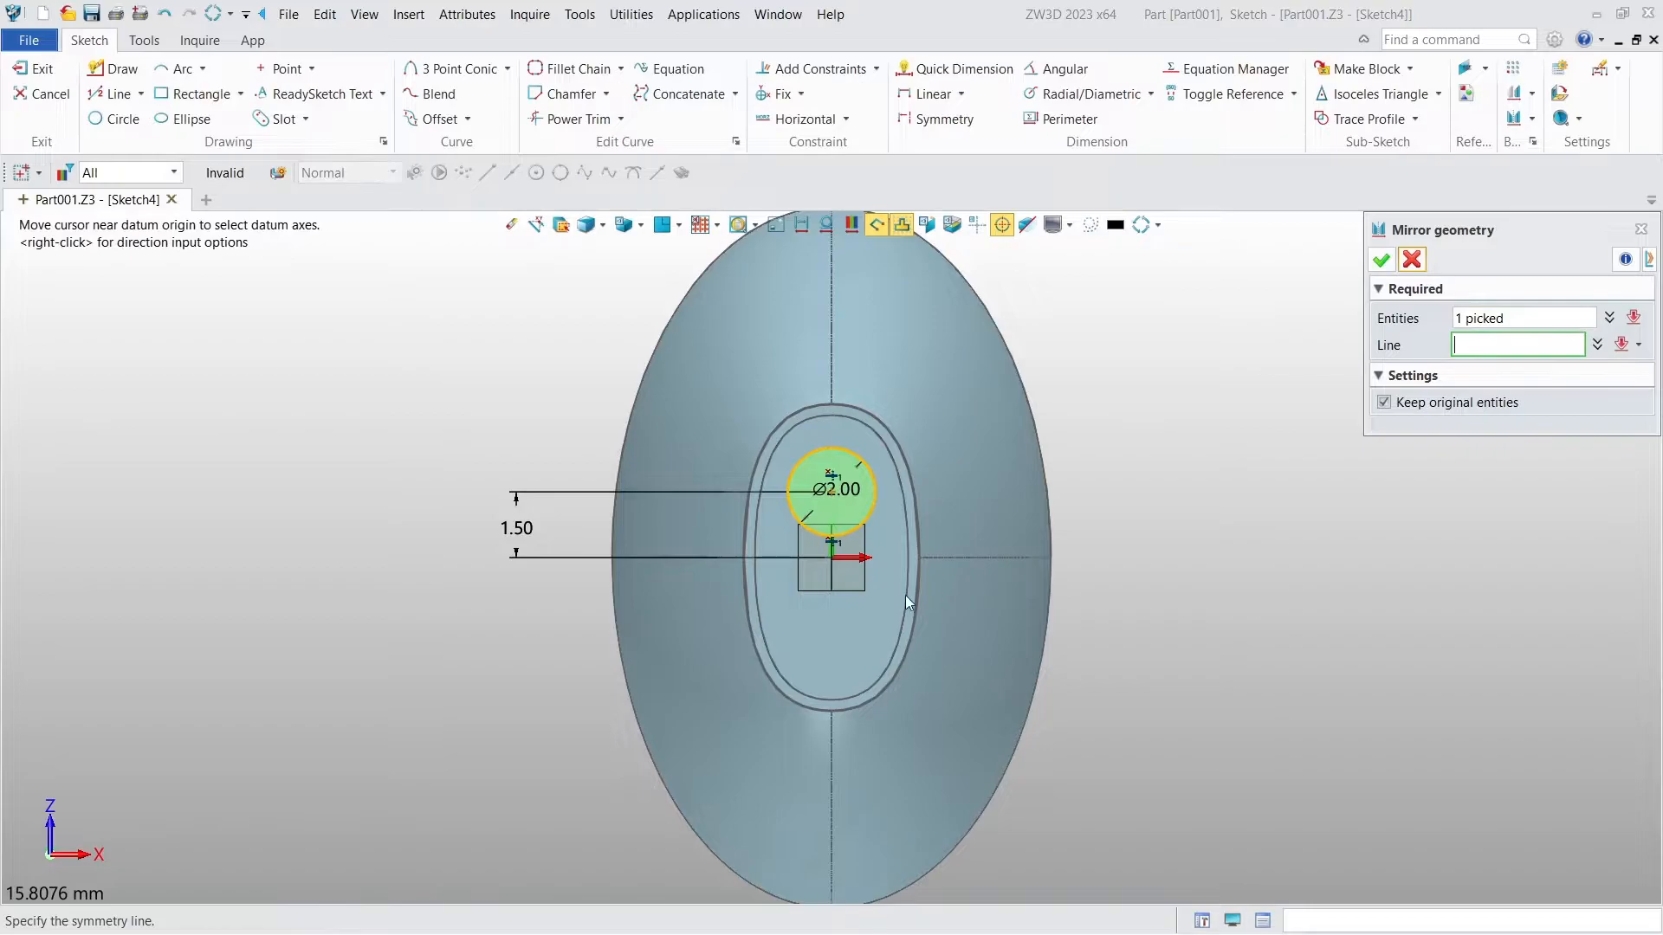
pyautogui.click(875, 560)
pyautogui.click(1381, 260)
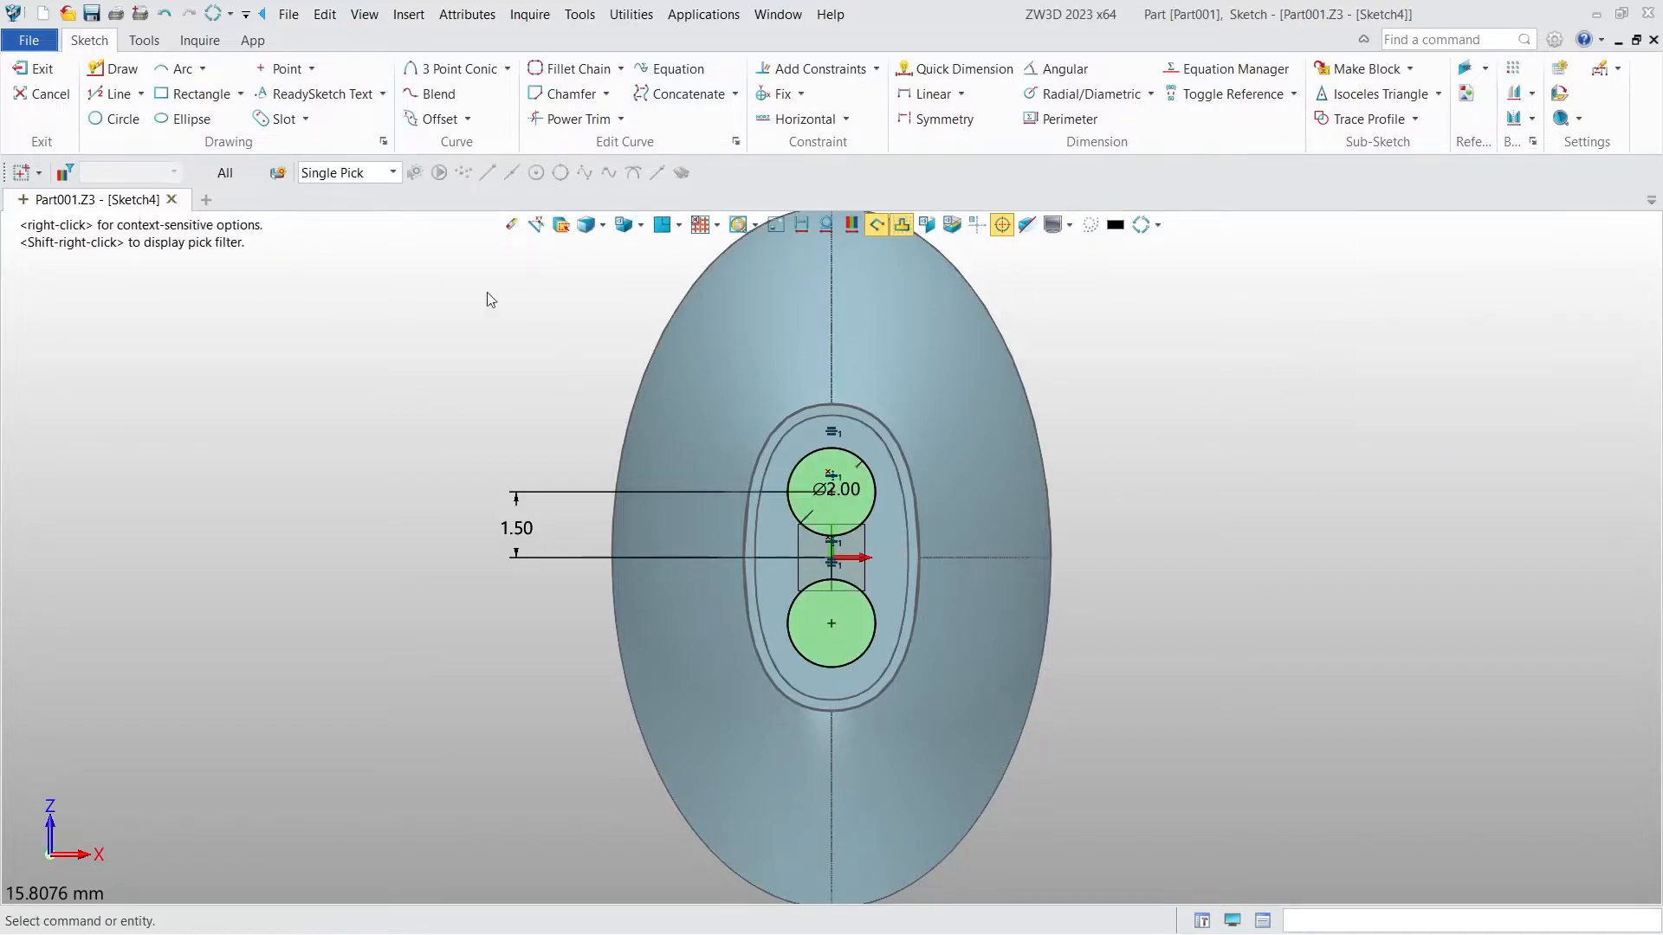
pyautogui.click(36, 68)
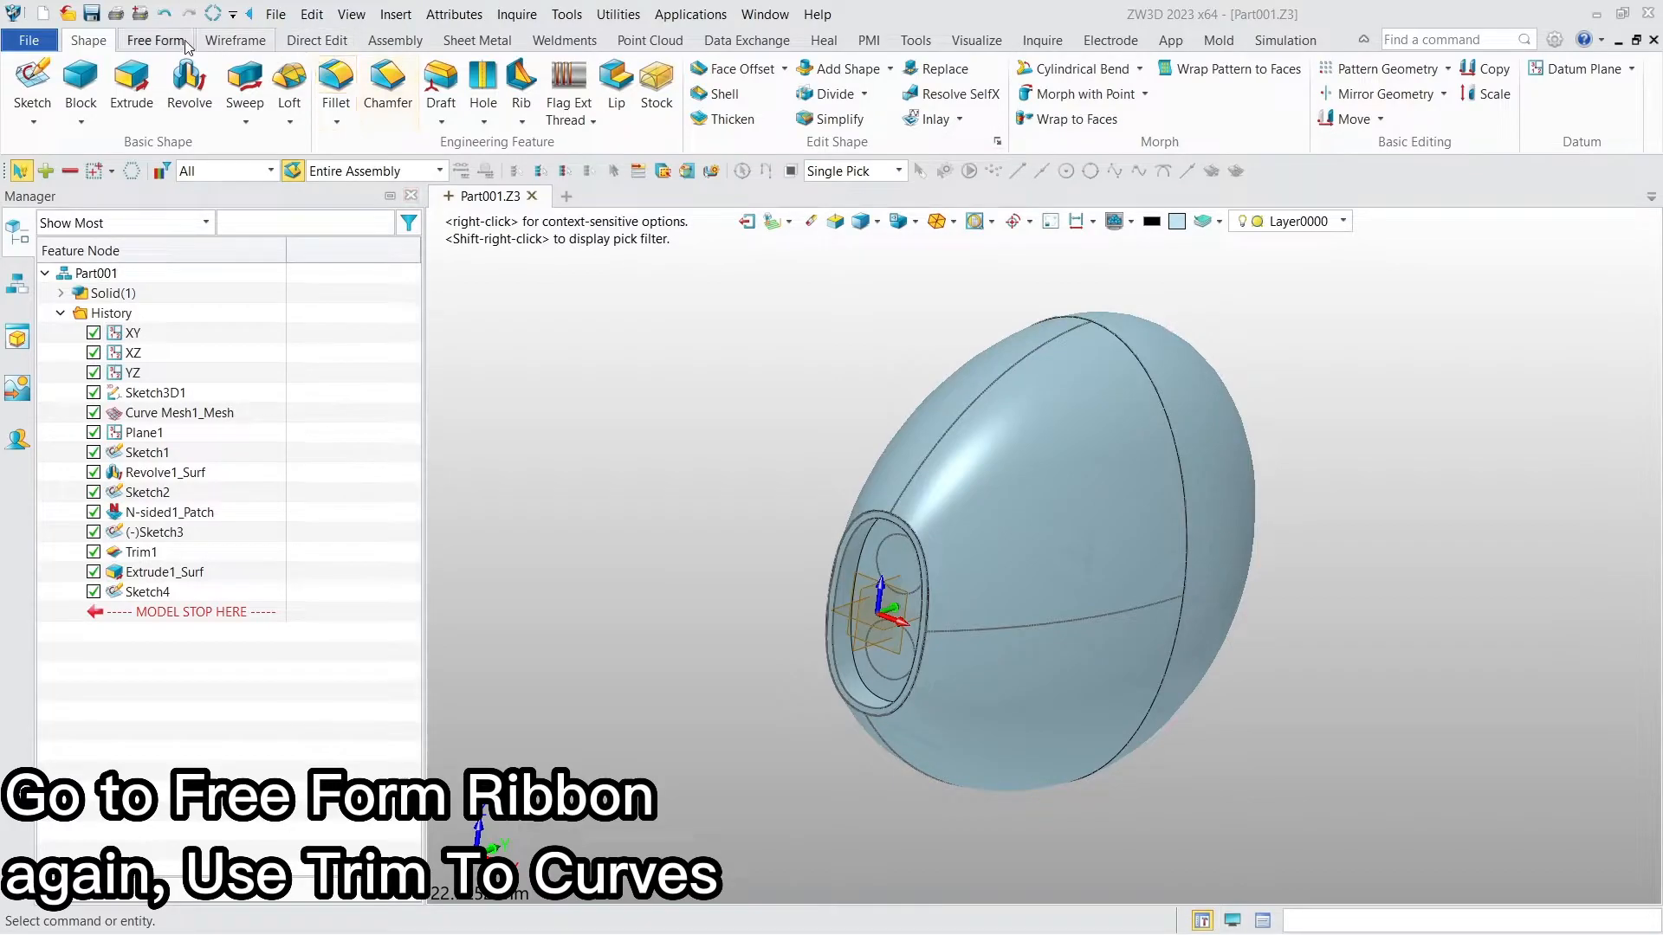
# Trim the recess floor face to the Sketch4 circles with Trim to Curves, keeping the area outside the circles
pyautogui.click(156, 39)
pyautogui.click(661, 87)
pyautogui.click(877, 565)
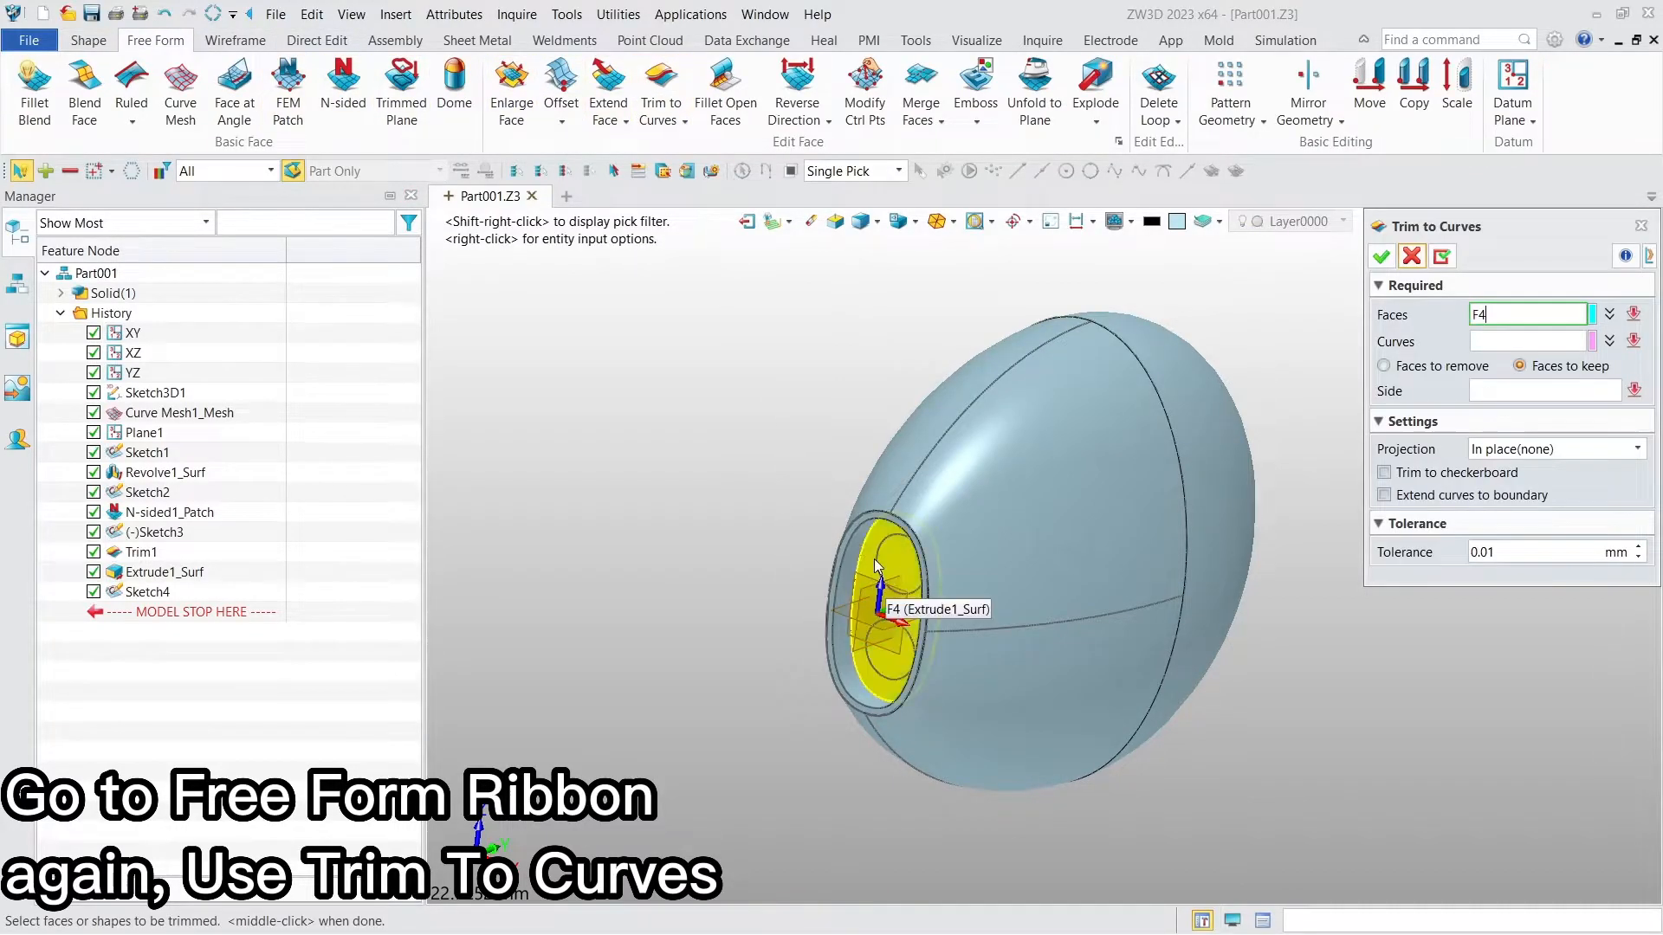
pyautogui.click(875, 562)
pyautogui.click(1517, 342)
pyautogui.click(877, 555)
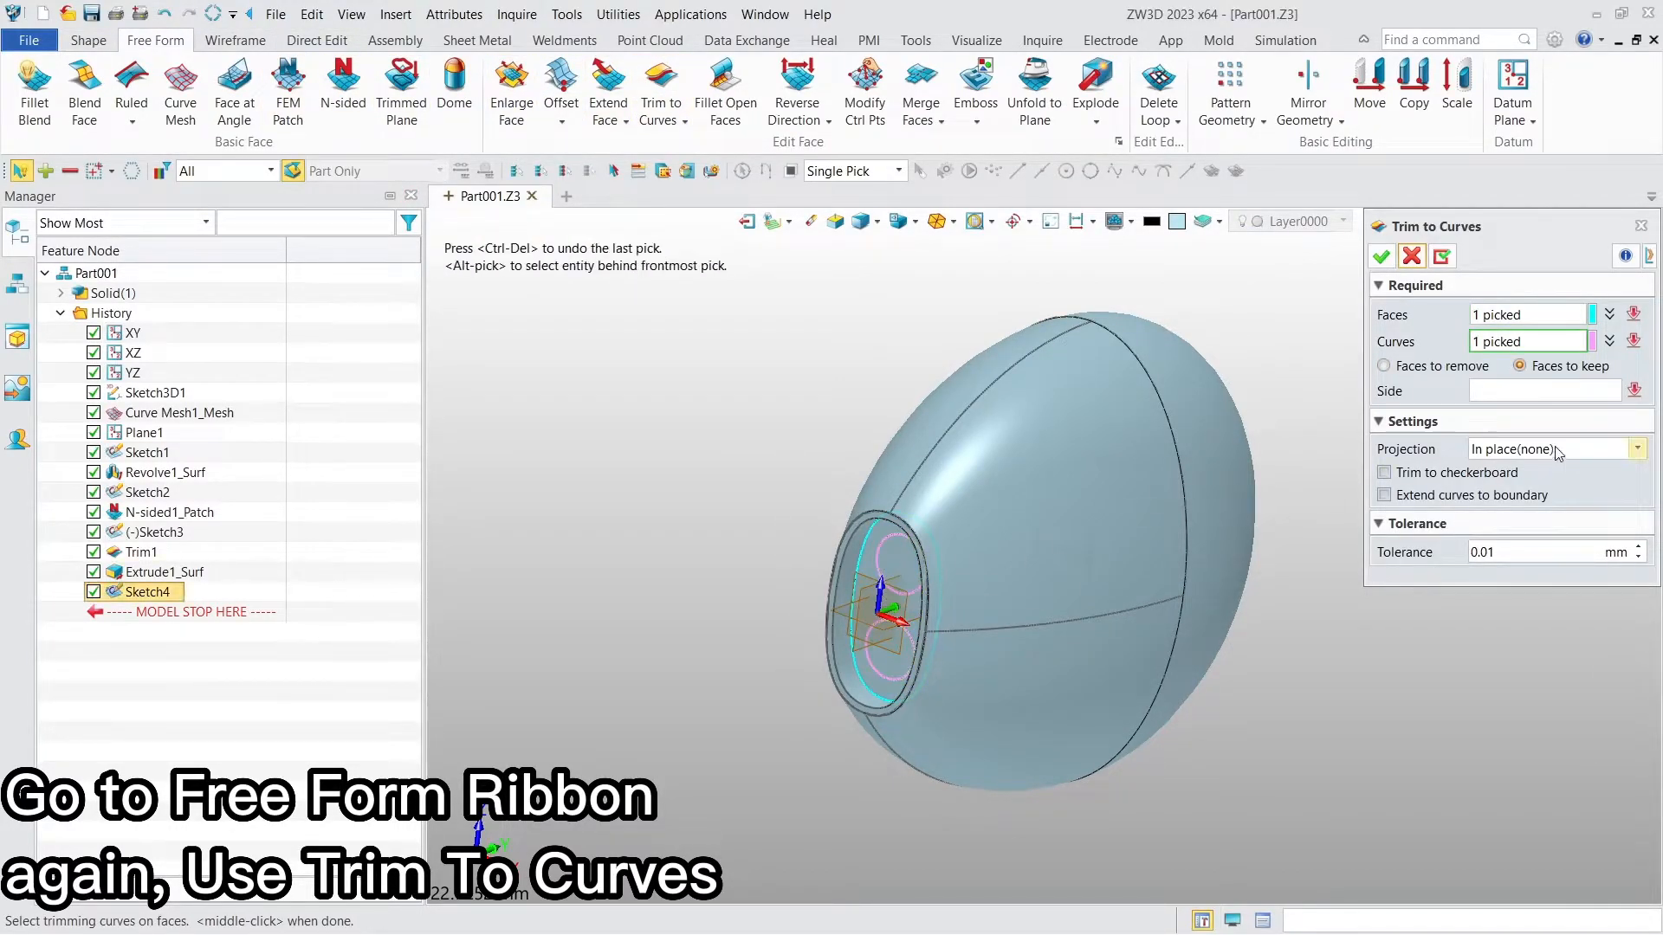
pyautogui.middleClick(870, 559)
pyautogui.click(866, 560)
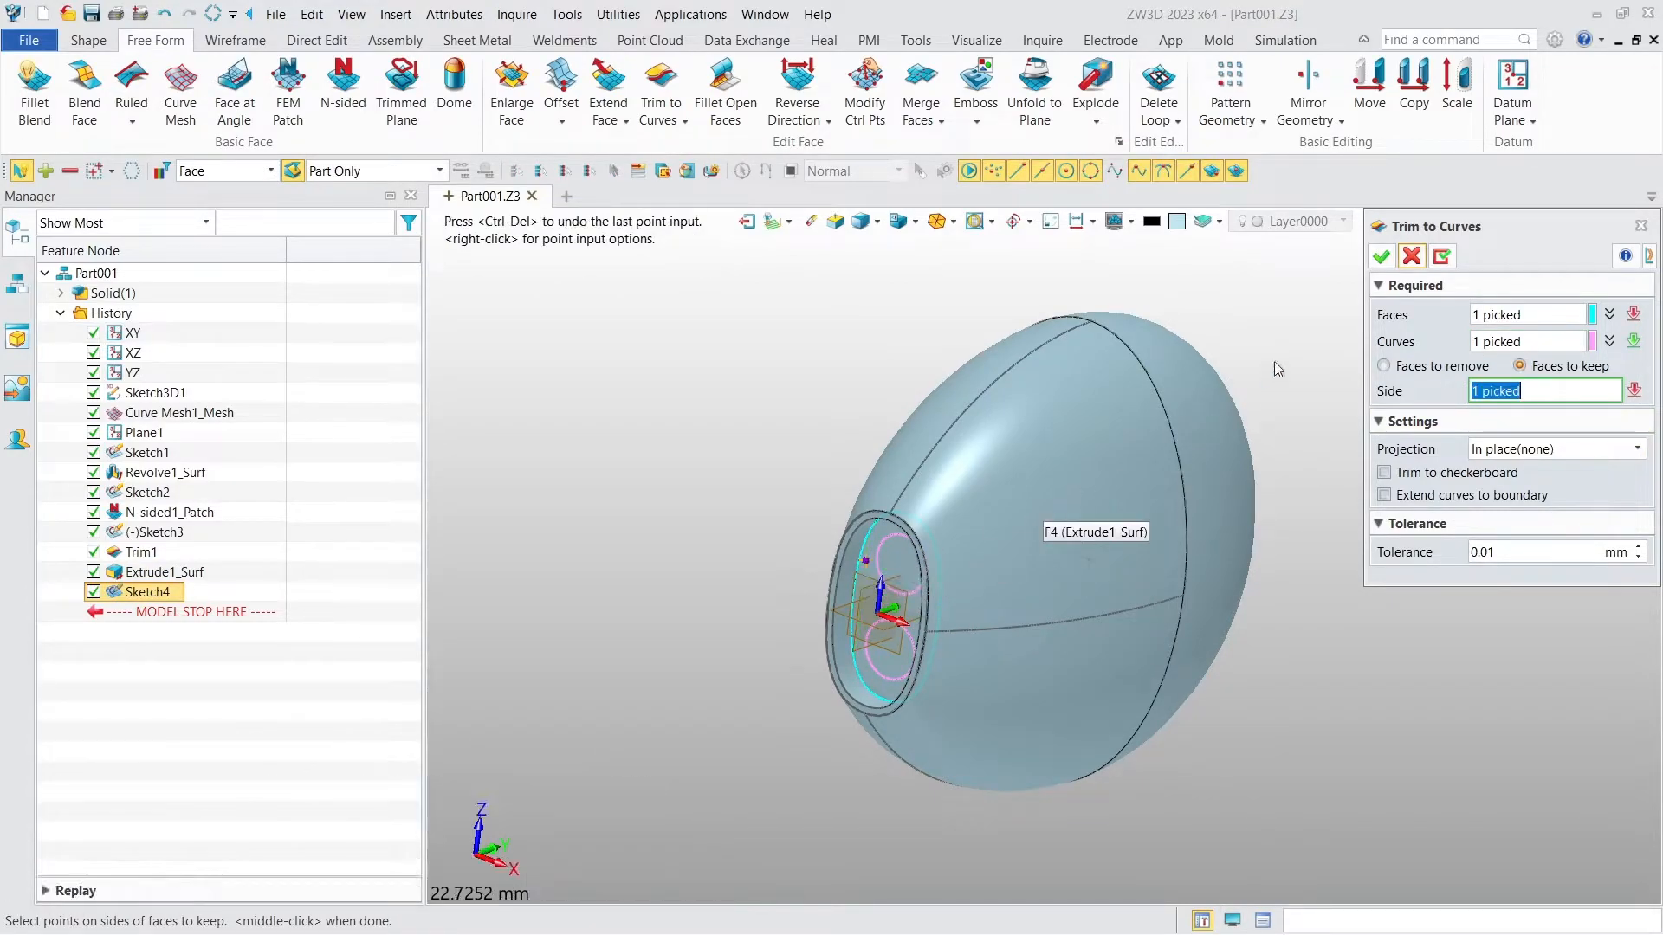
pyautogui.click(1381, 257)
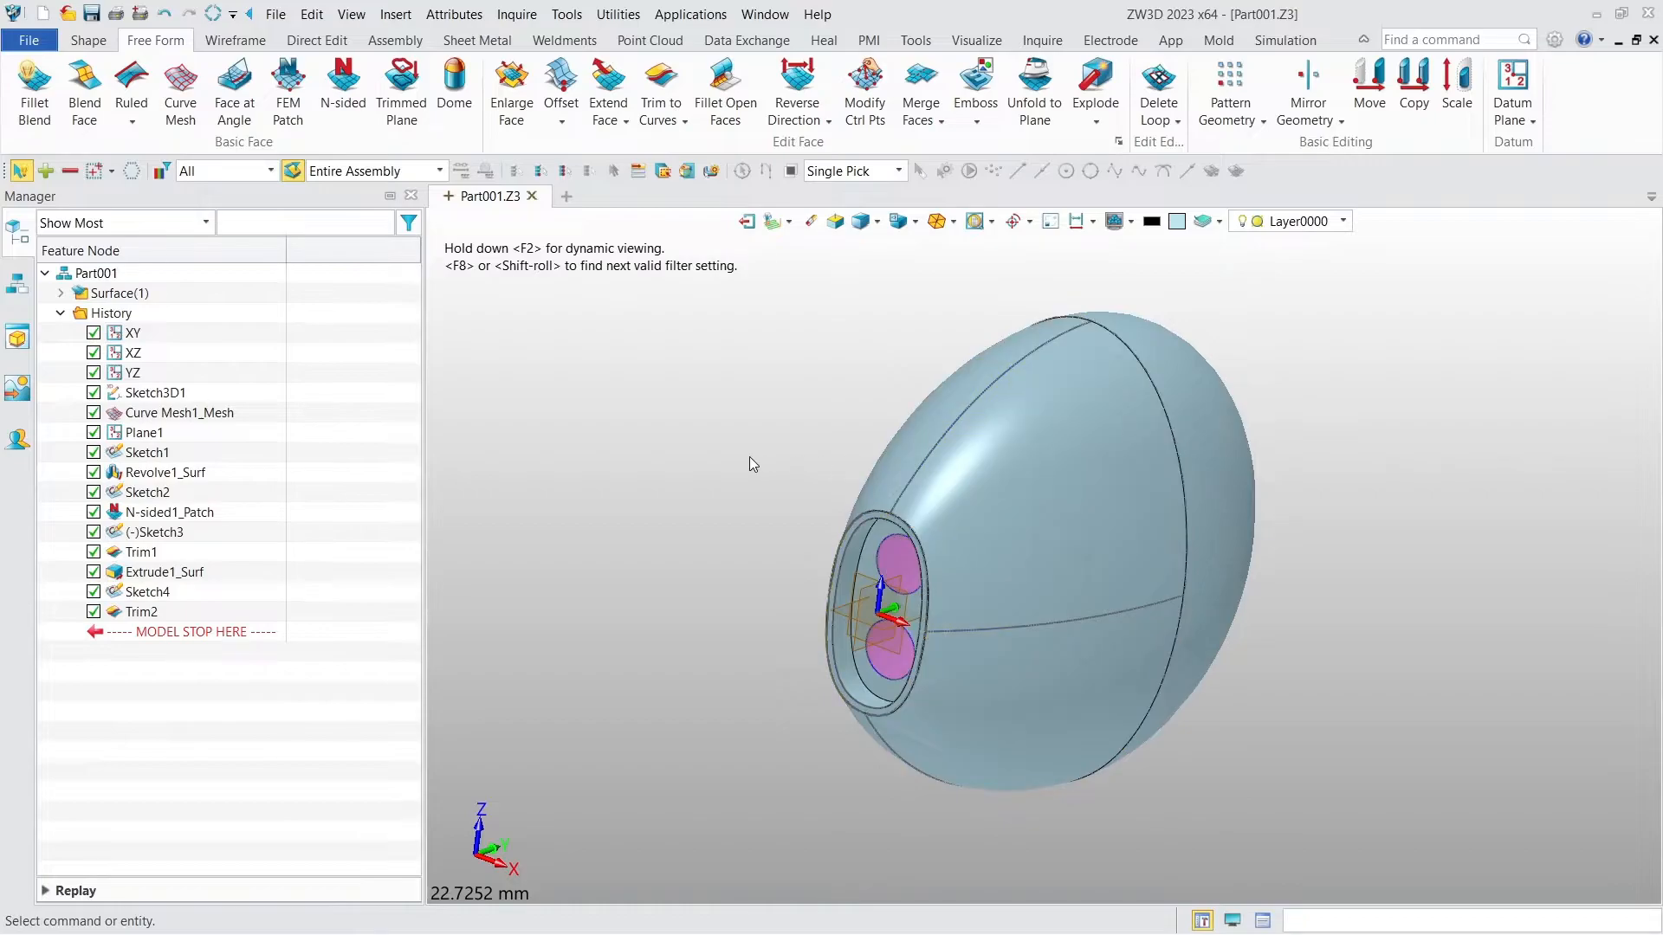
# Start a new sketch on the XY plane
pyautogui.click(842, 611)
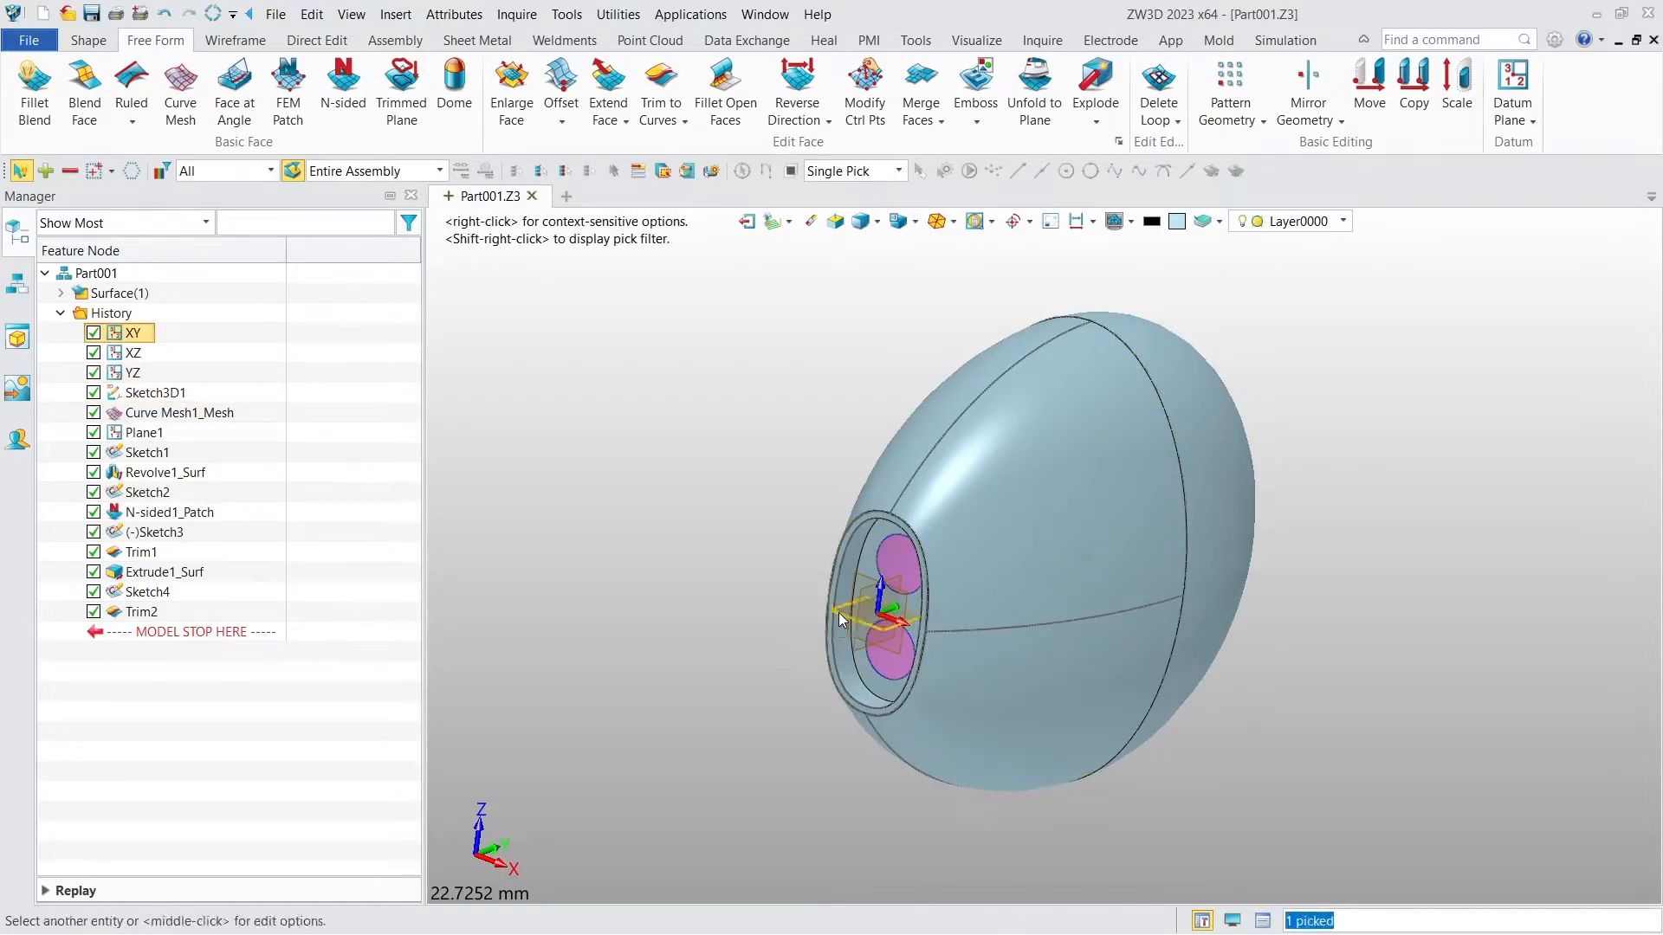
pyautogui.rightClick(838, 611)
pyautogui.click(757, 596)
pyautogui.click(841, 608)
pyautogui.rightClick(843, 624)
pyautogui.click(854, 624)
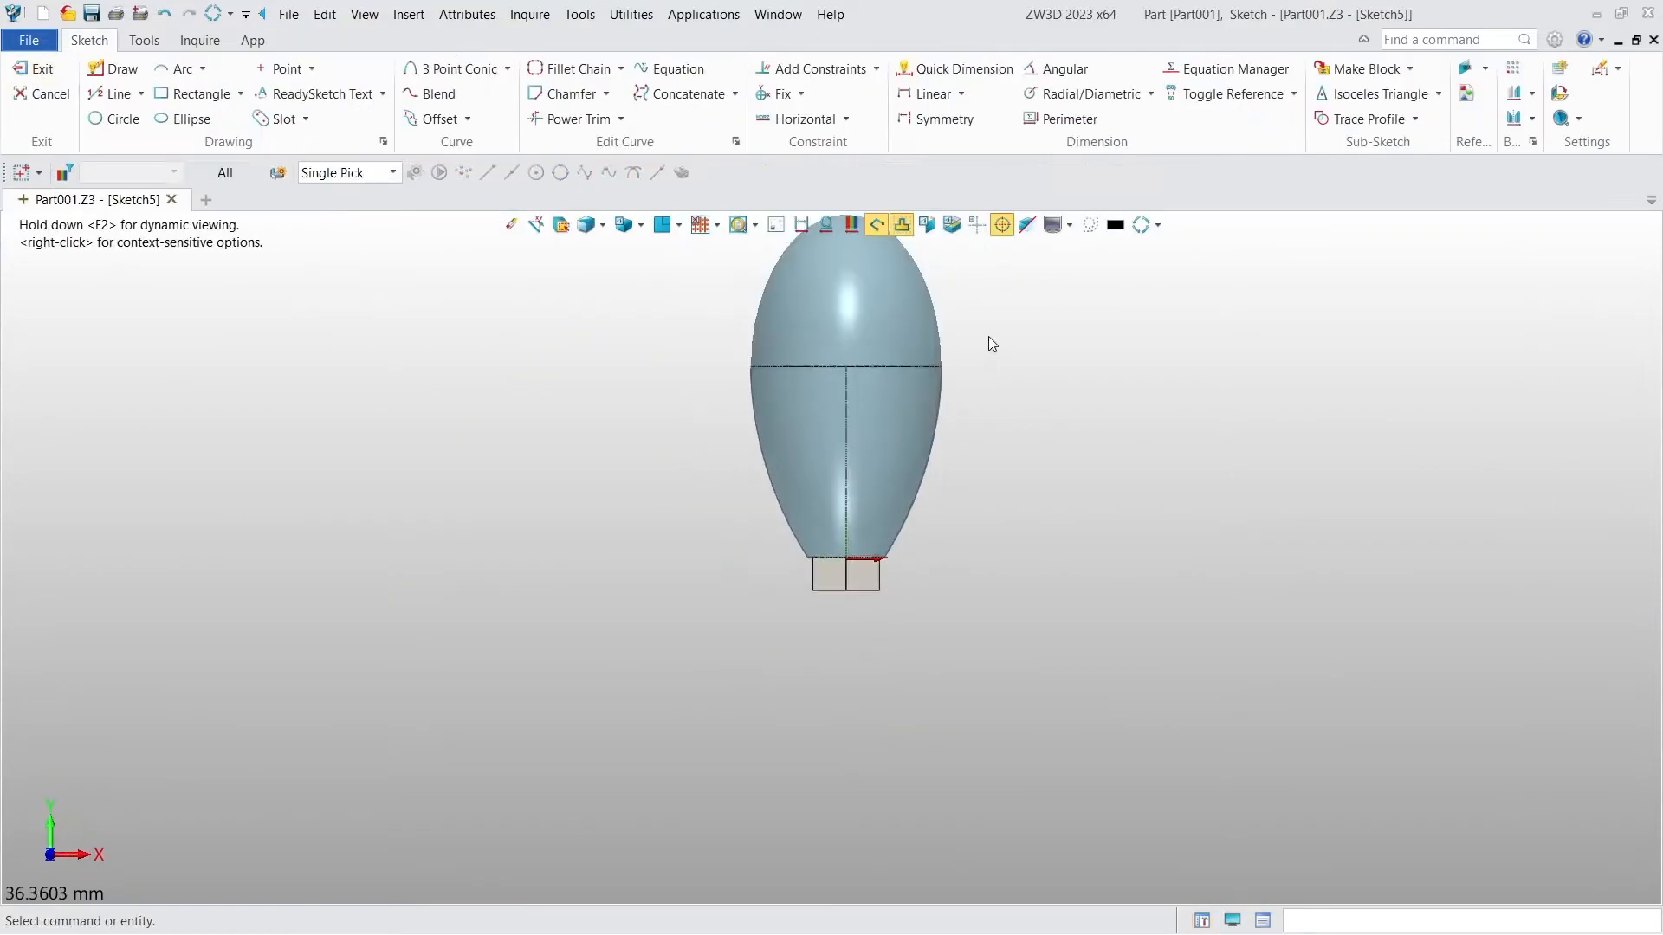
# Draw a three-point arc from 0,10 to about 3.99,0 with a radius of about 17 mm
pyautogui.scroll(2, 992, 344)
pyautogui.click(178, 74)
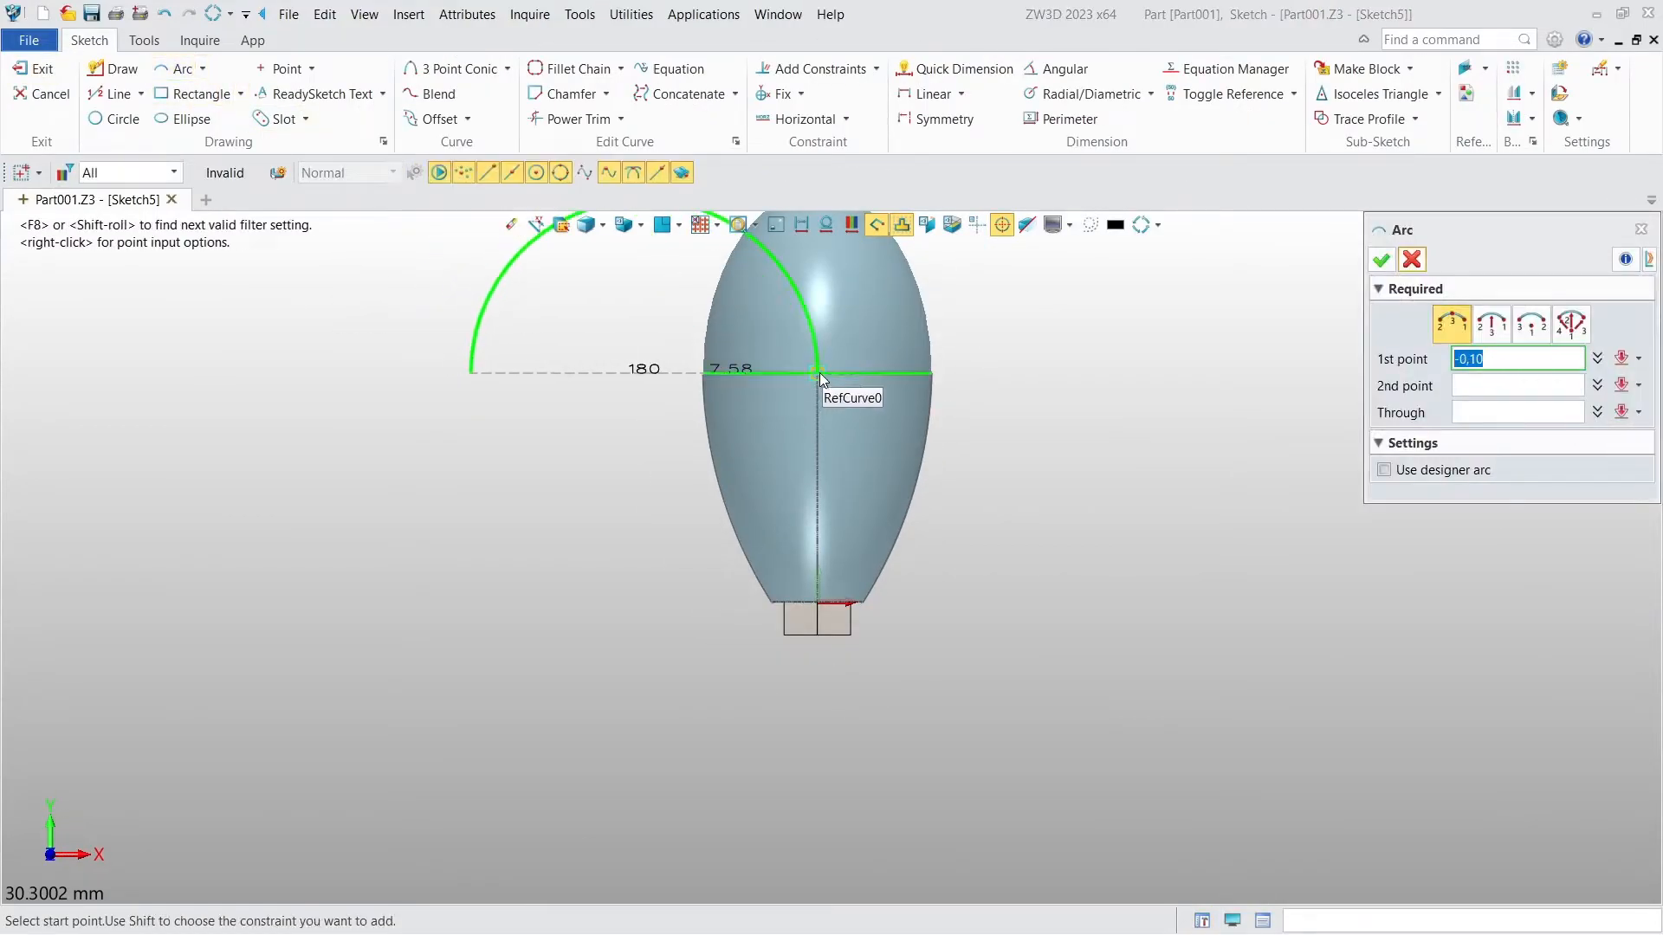
pyautogui.click(819, 373)
pyautogui.click(908, 600)
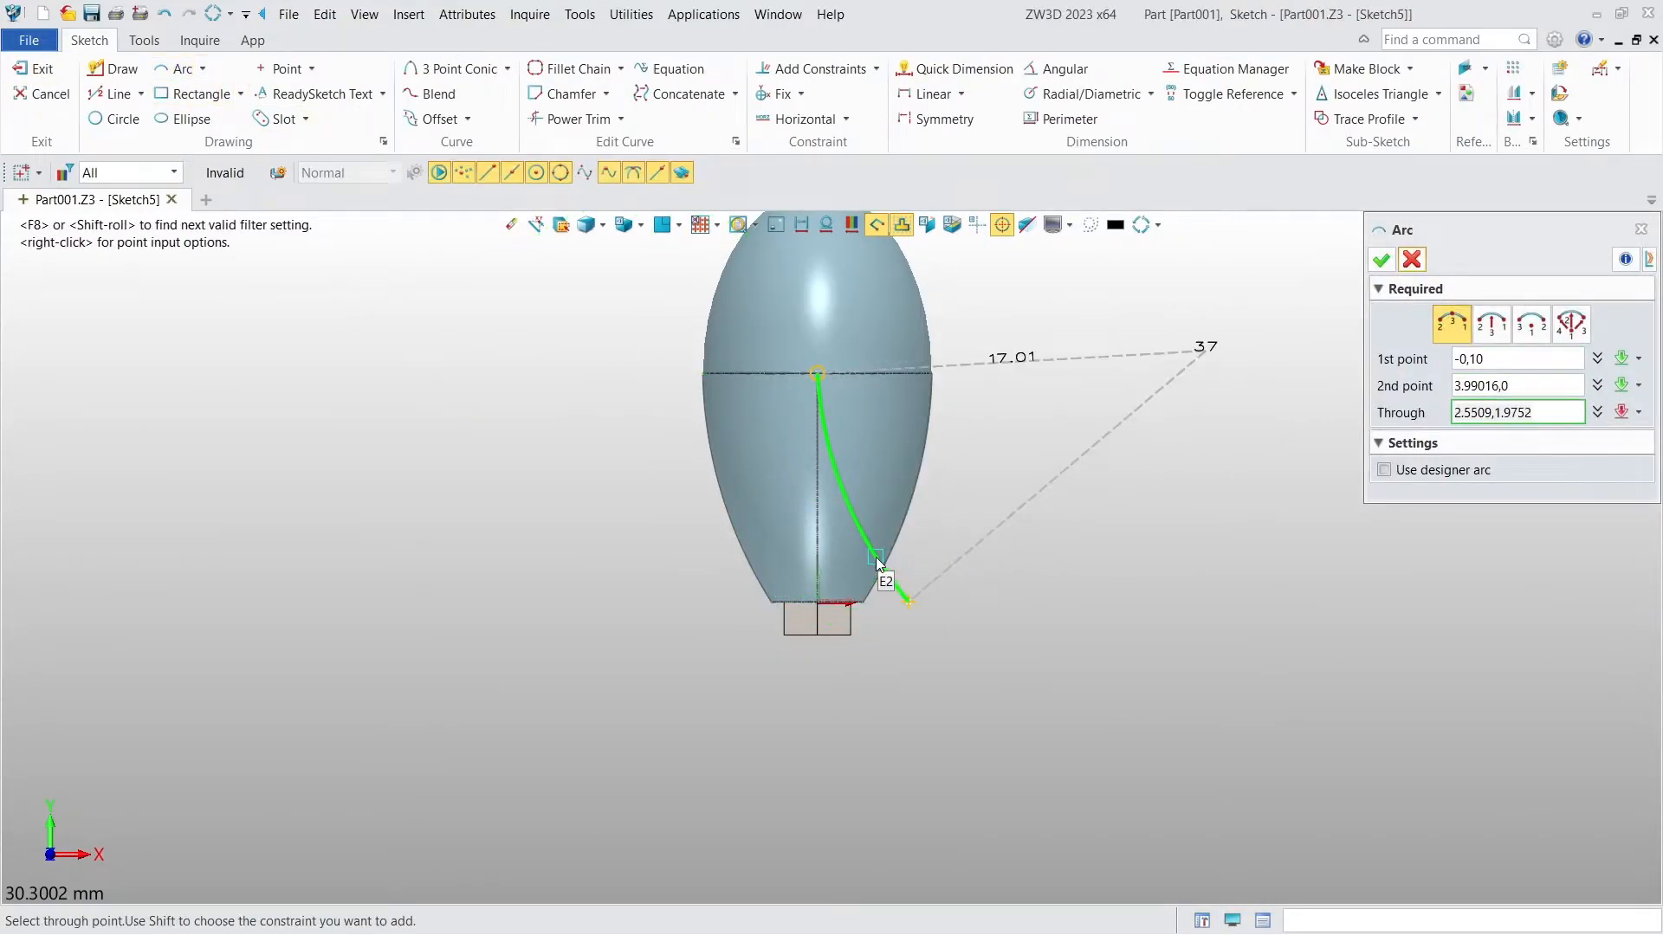
pyautogui.click(876, 558)
pyautogui.click(1379, 264)
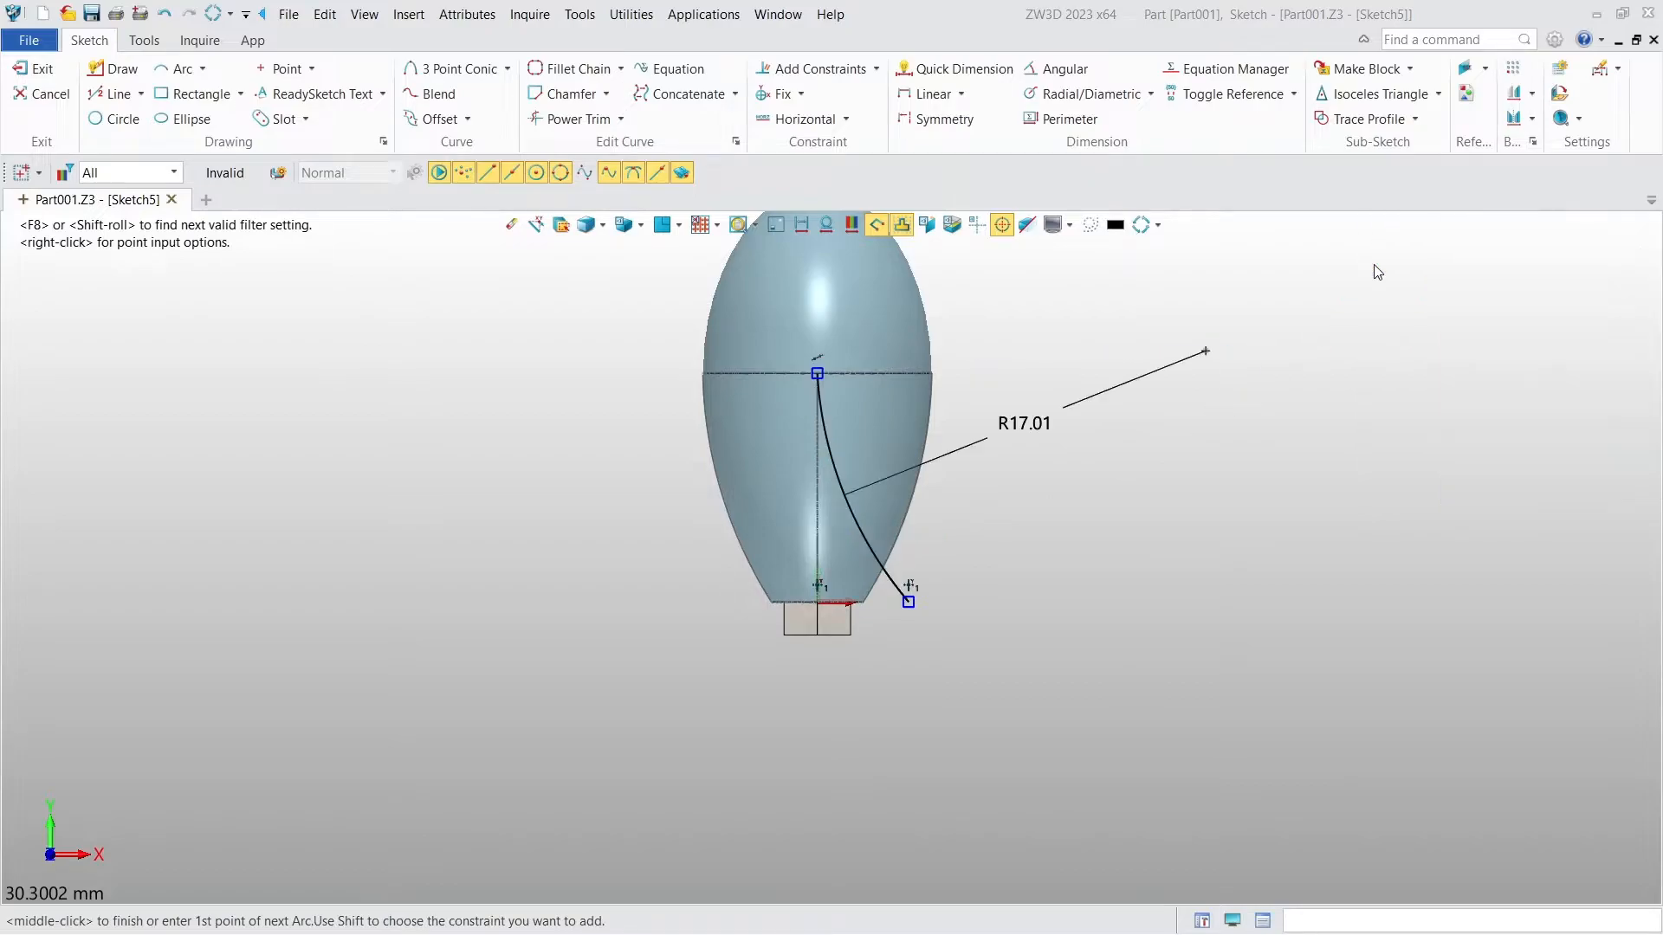
# Set the arc's radius to 15 mm and constrain its centre horizontally level with its upper endpoint
pyautogui.doubleClick(1024, 423)
pyautogui.press('Return')
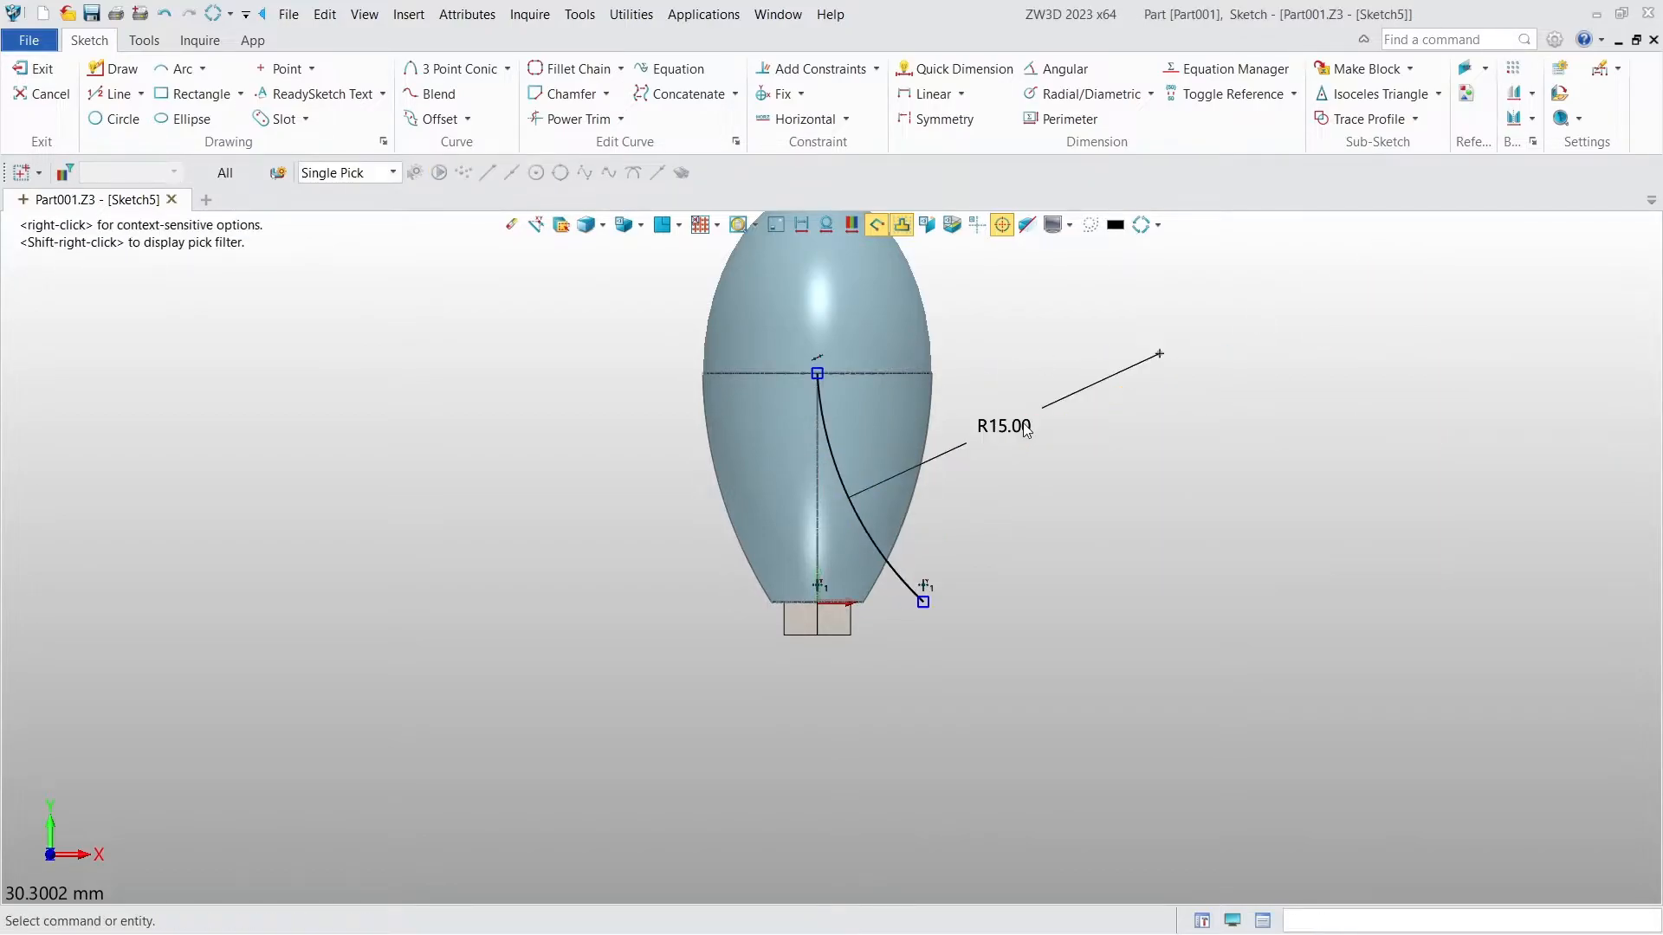
pyautogui.click(827, 68)
pyautogui.click(1162, 355)
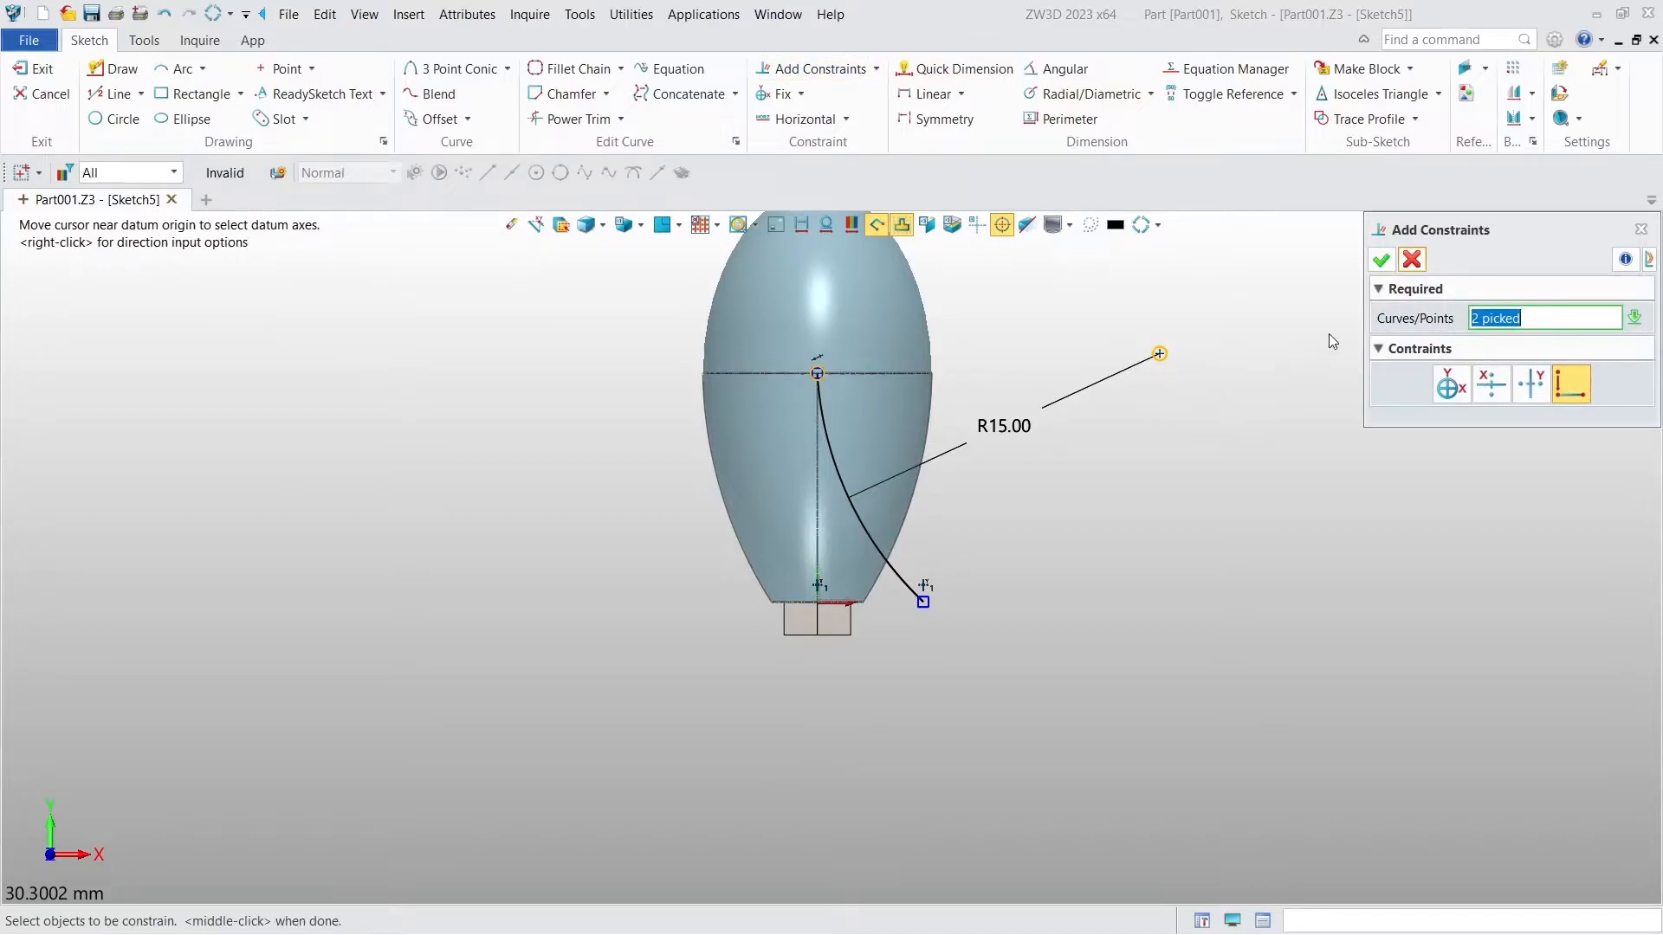
pyautogui.click(1491, 383)
pyautogui.click(1382, 260)
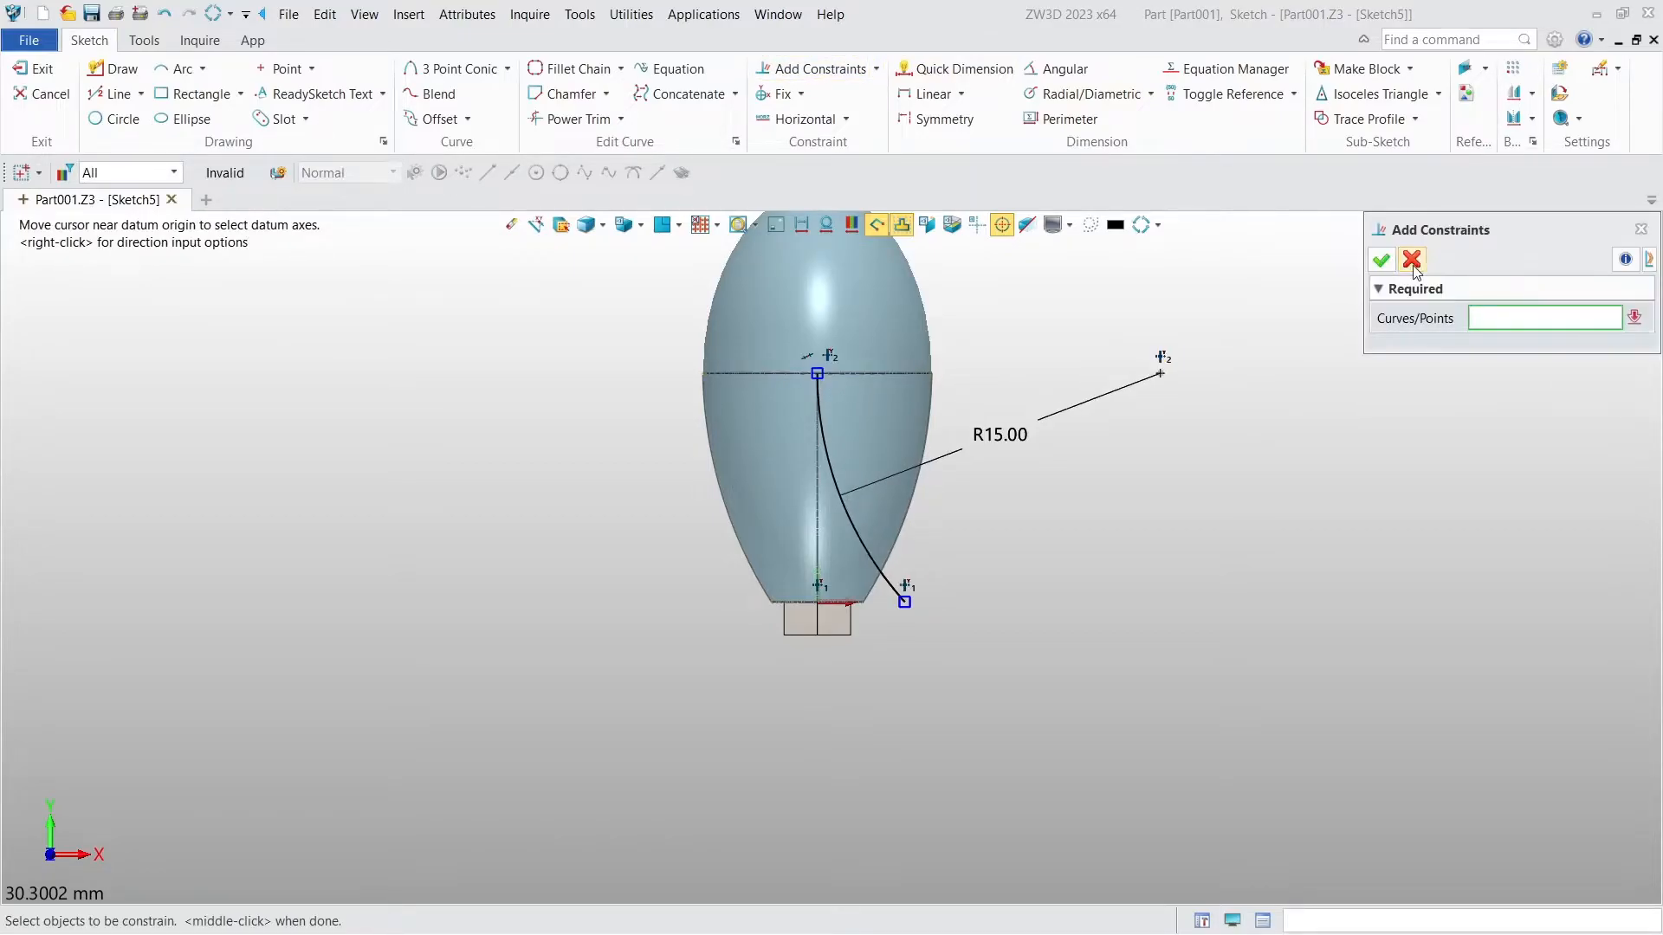
pyautogui.click(1411, 261)
# Draw a vertical line from the arc's upper endpoint at 0,10 to beyond the body's large end, and exit the sketch
pyautogui.scroll(-4, 830, 471)
pyautogui.scroll(3, 849, 317)
pyautogui.click(113, 94)
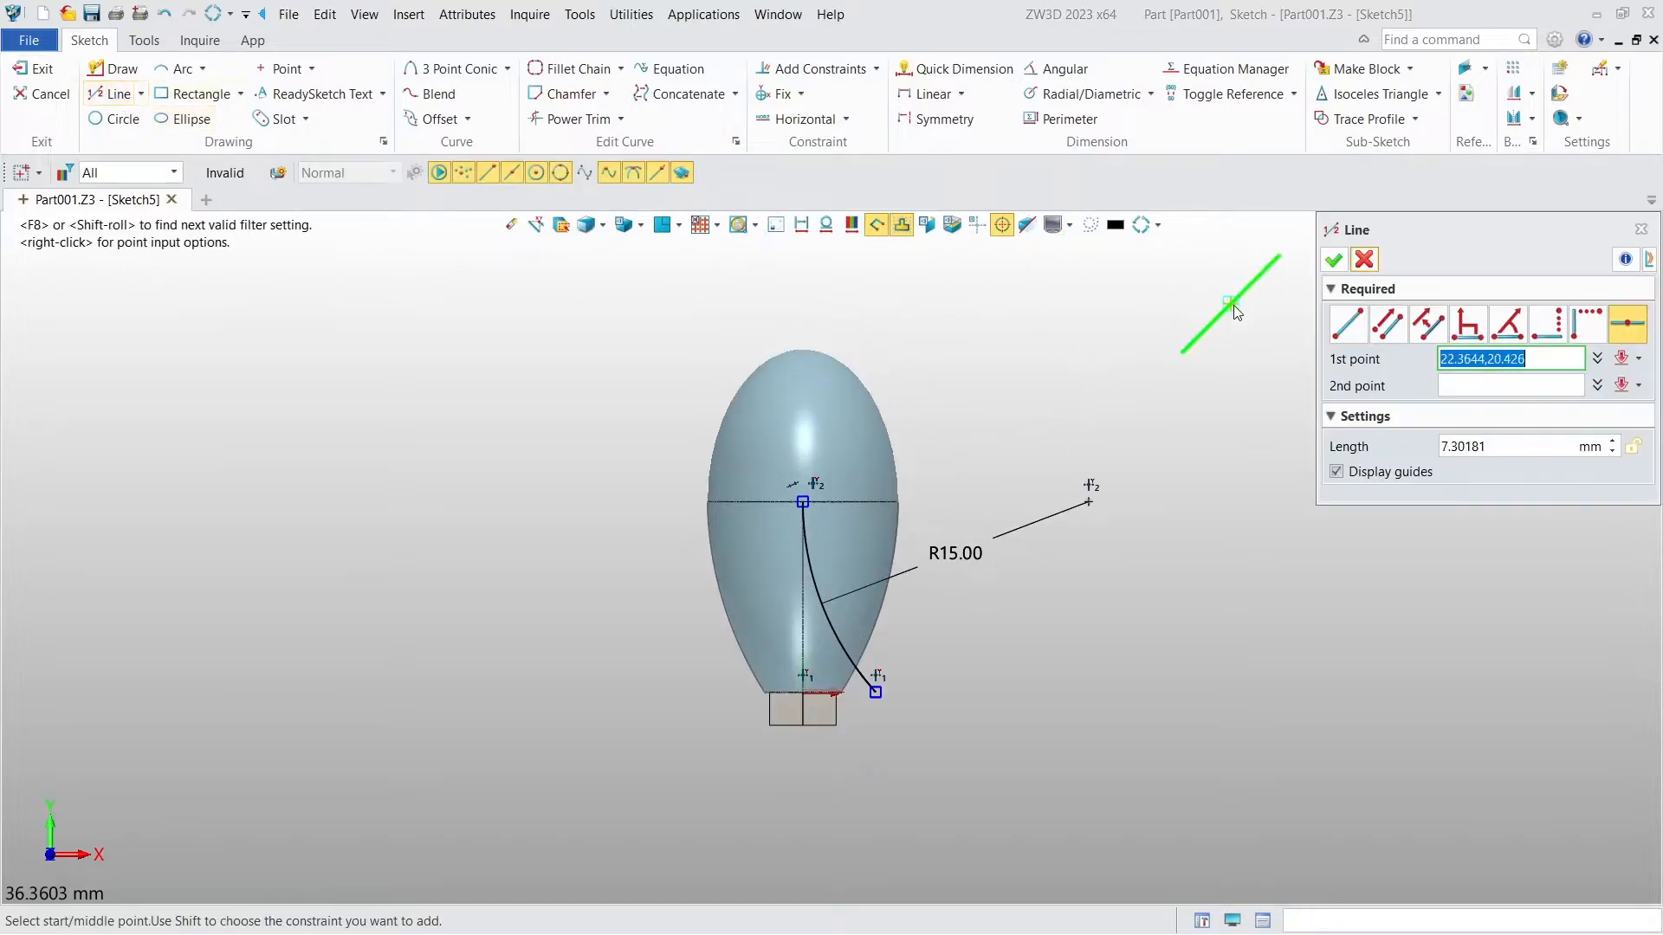
pyautogui.click(805, 504)
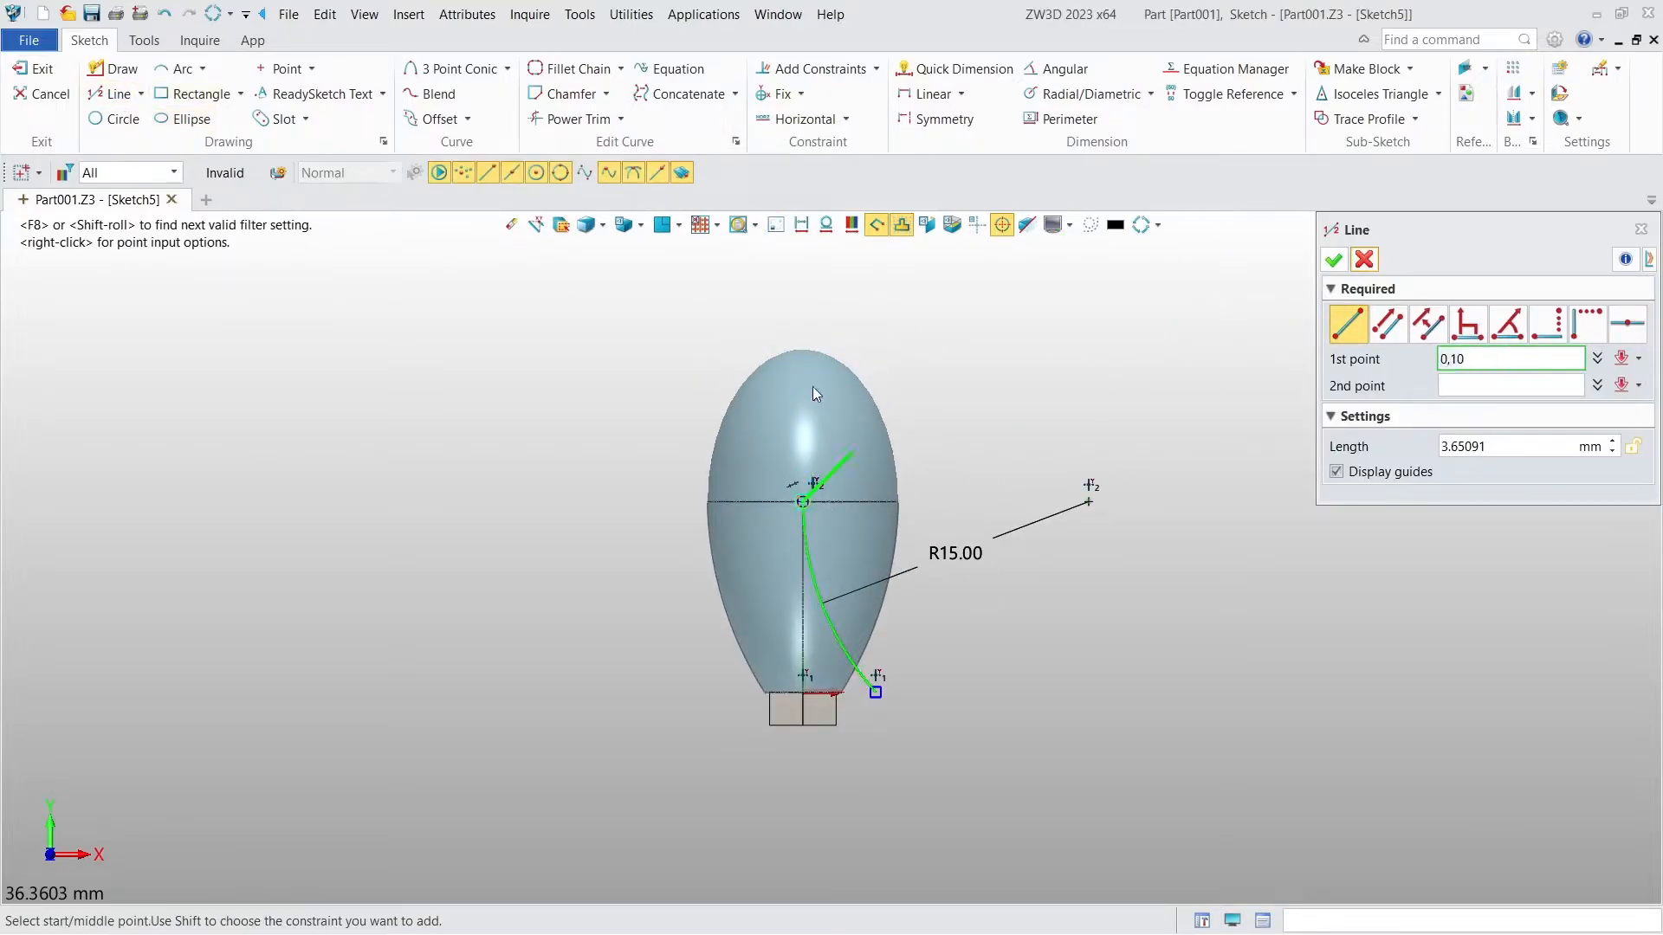
pyautogui.click(805, 320)
pyautogui.click(1334, 262)
pyautogui.middleClick(1285, 309)
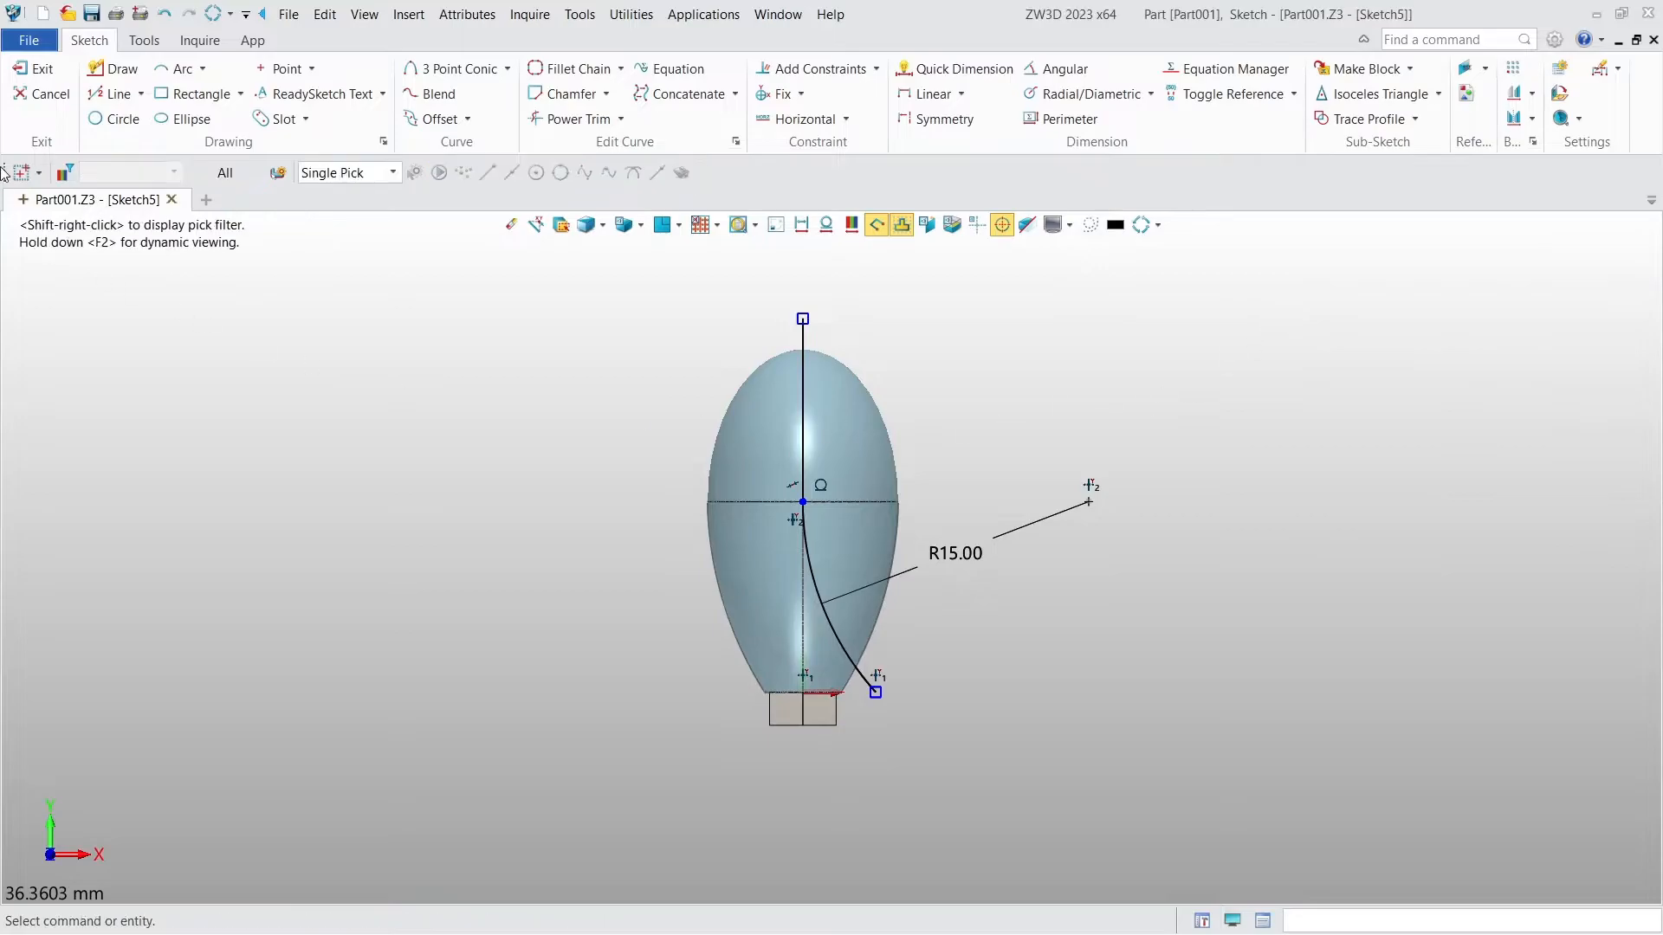
pyautogui.click(33, 68)
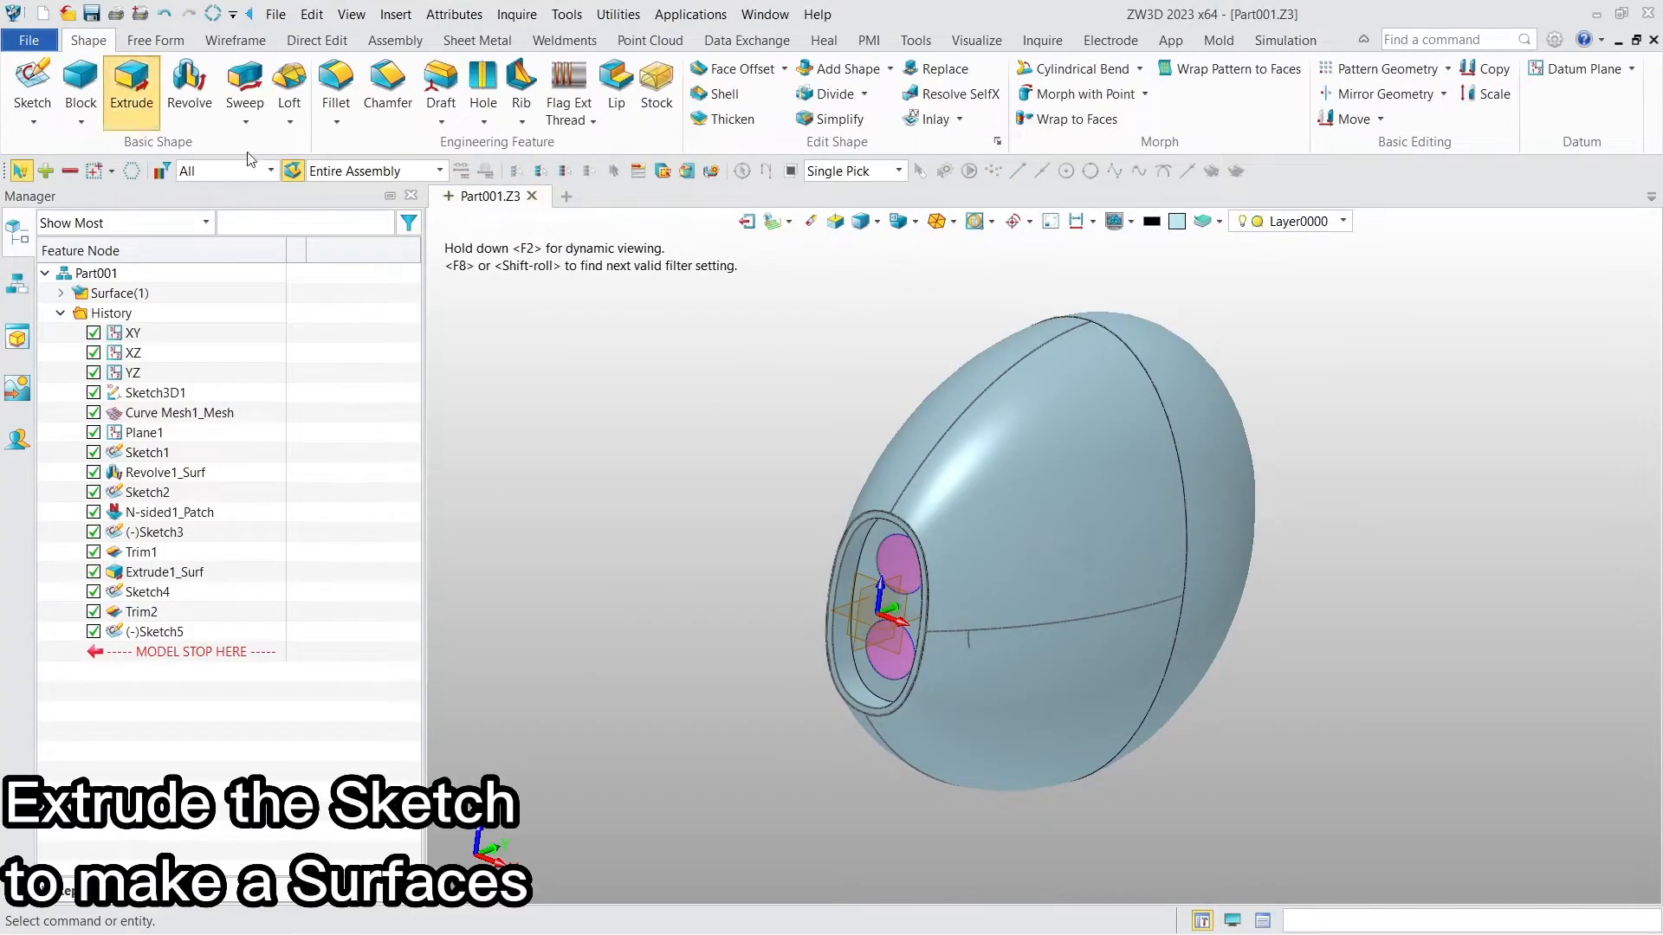
# Extrude Sketch5 symmetrically with an end value of 10 mm to form a sheet through the body
pyautogui.click(131, 87)
pyautogui.click(969, 635)
pyautogui.click(1617, 340)
pyautogui.click(1483, 383)
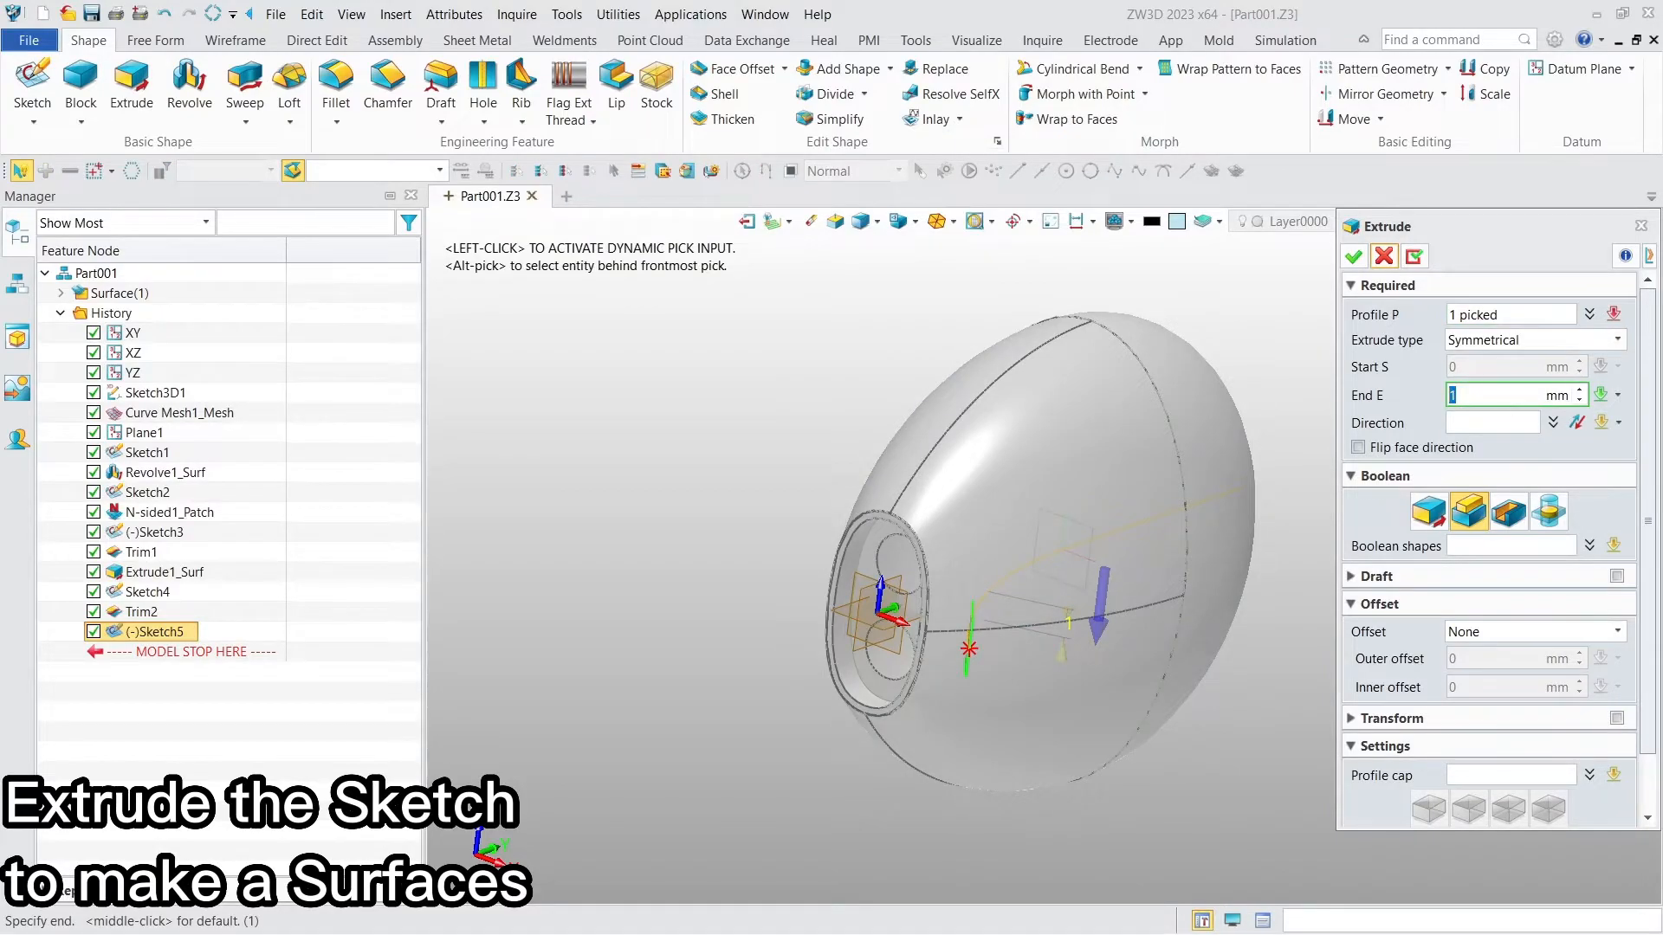
pyautogui.click(1581, 389)
pyautogui.click(1581, 388)
pyautogui.click(1581, 389)
pyautogui.click(1581, 389)
pyautogui.click(1581, 389)
pyautogui.click(1580, 389)
pyautogui.click(1581, 389)
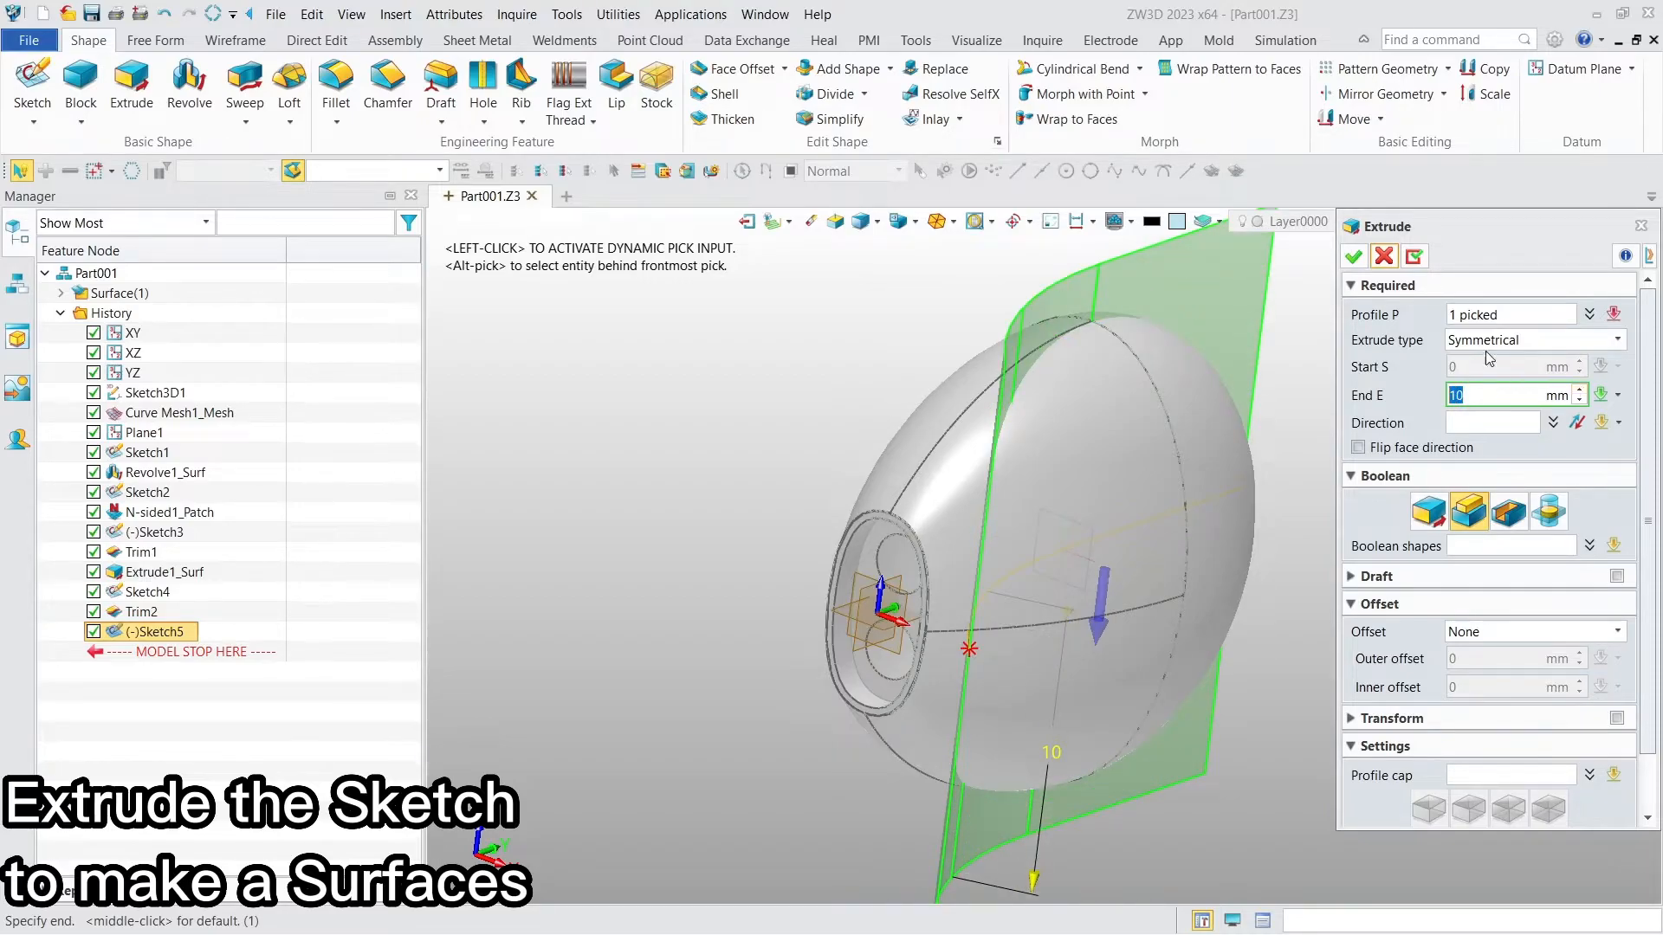
pyautogui.click(1354, 257)
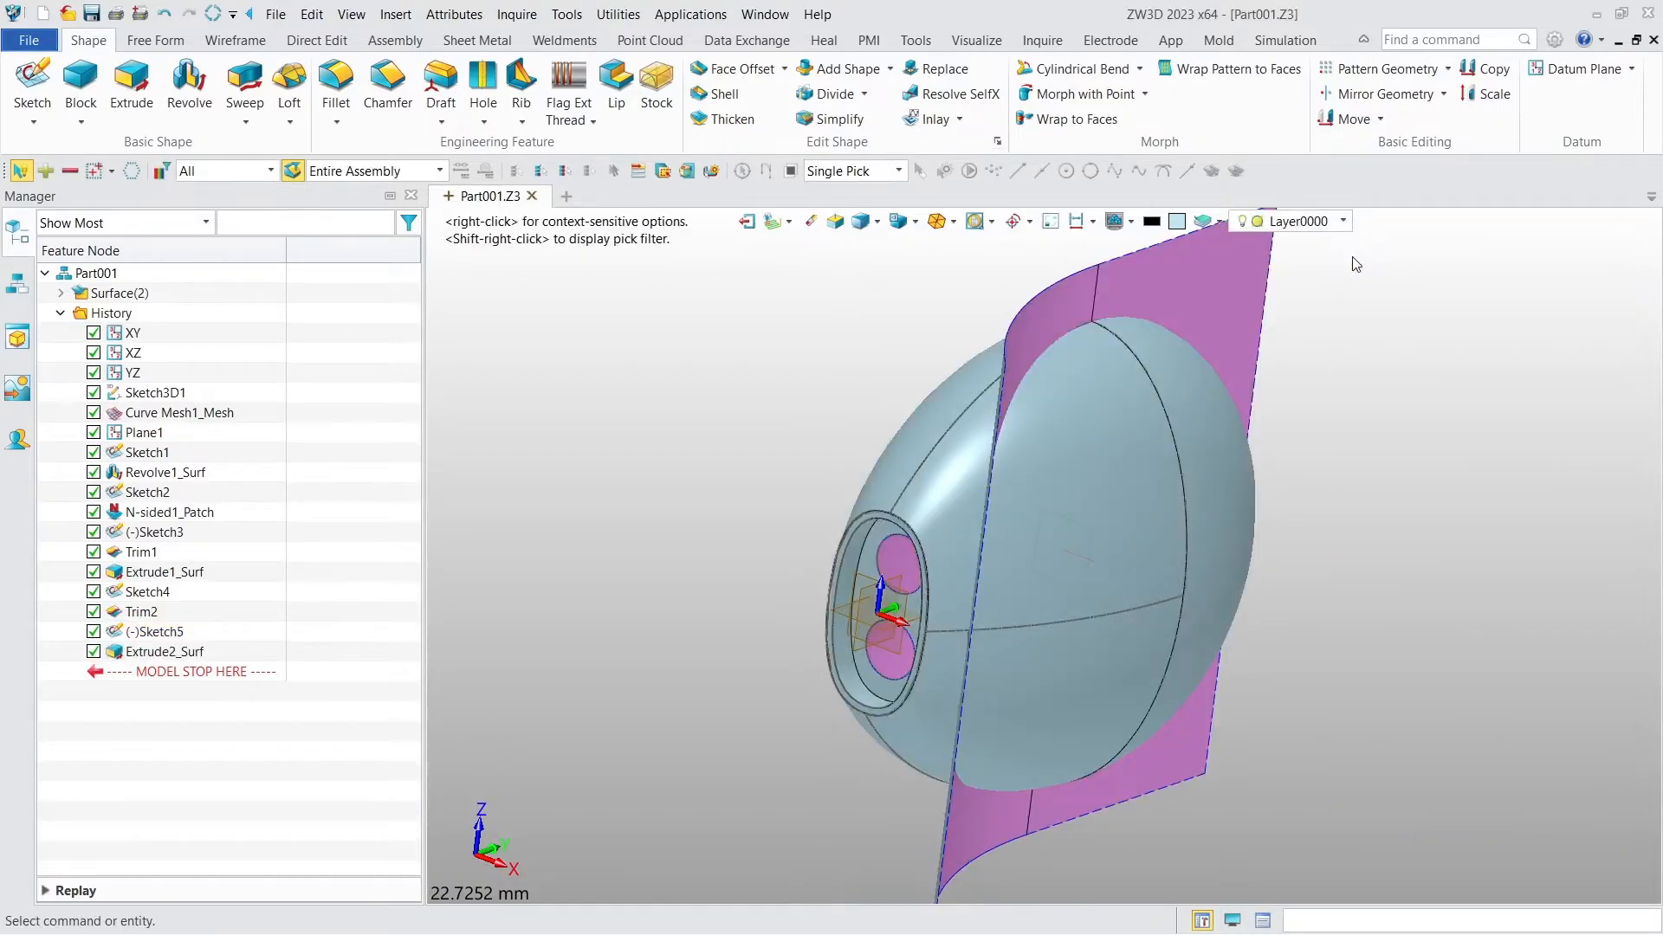
# Start Trim to Faces and pick the curve mesh face and the revolved face as the faces to trim
pyautogui.click(156, 40)
pyautogui.click(657, 124)
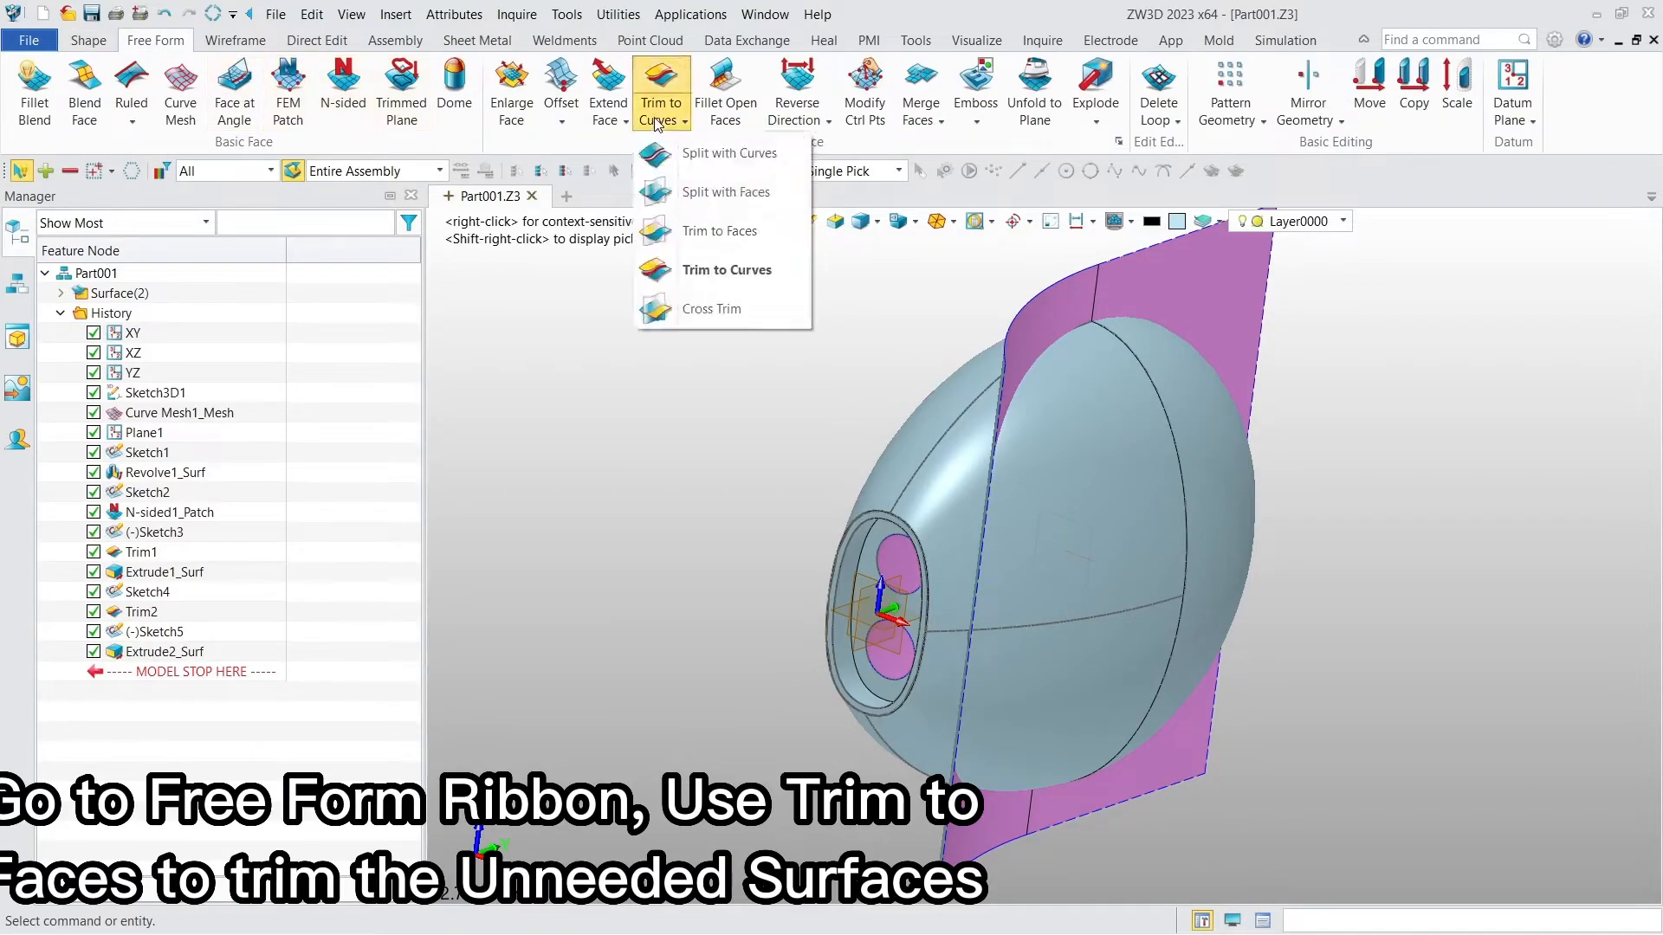
pyautogui.click(703, 230)
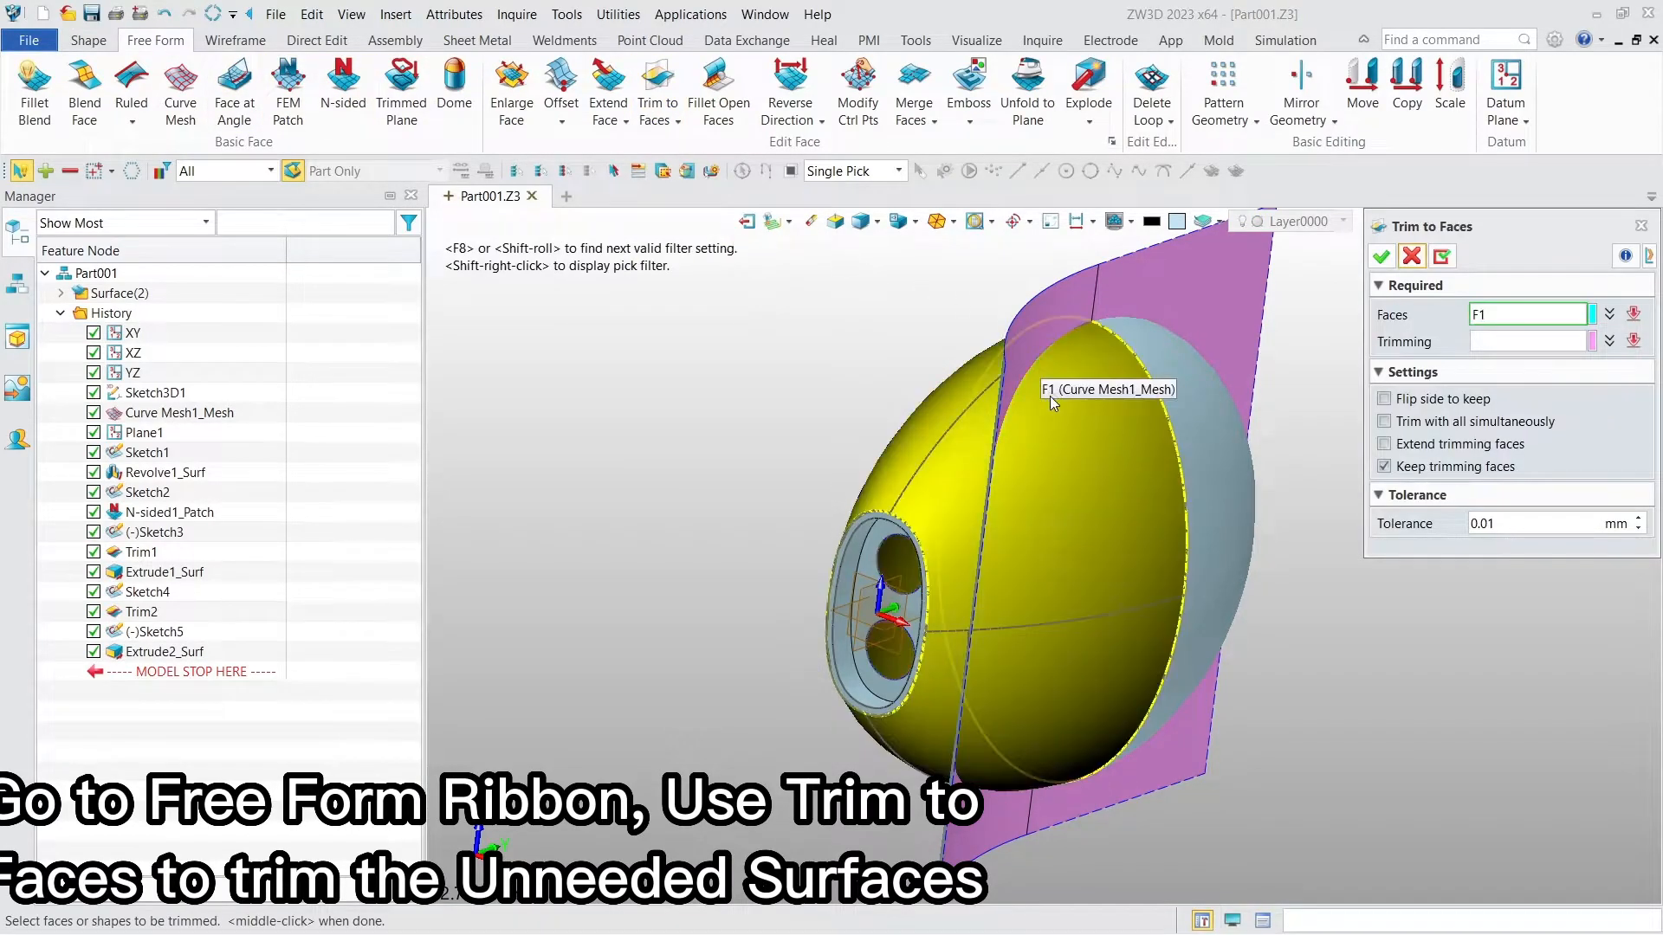
pyautogui.click(1031, 340)
pyautogui.click(1528, 341)
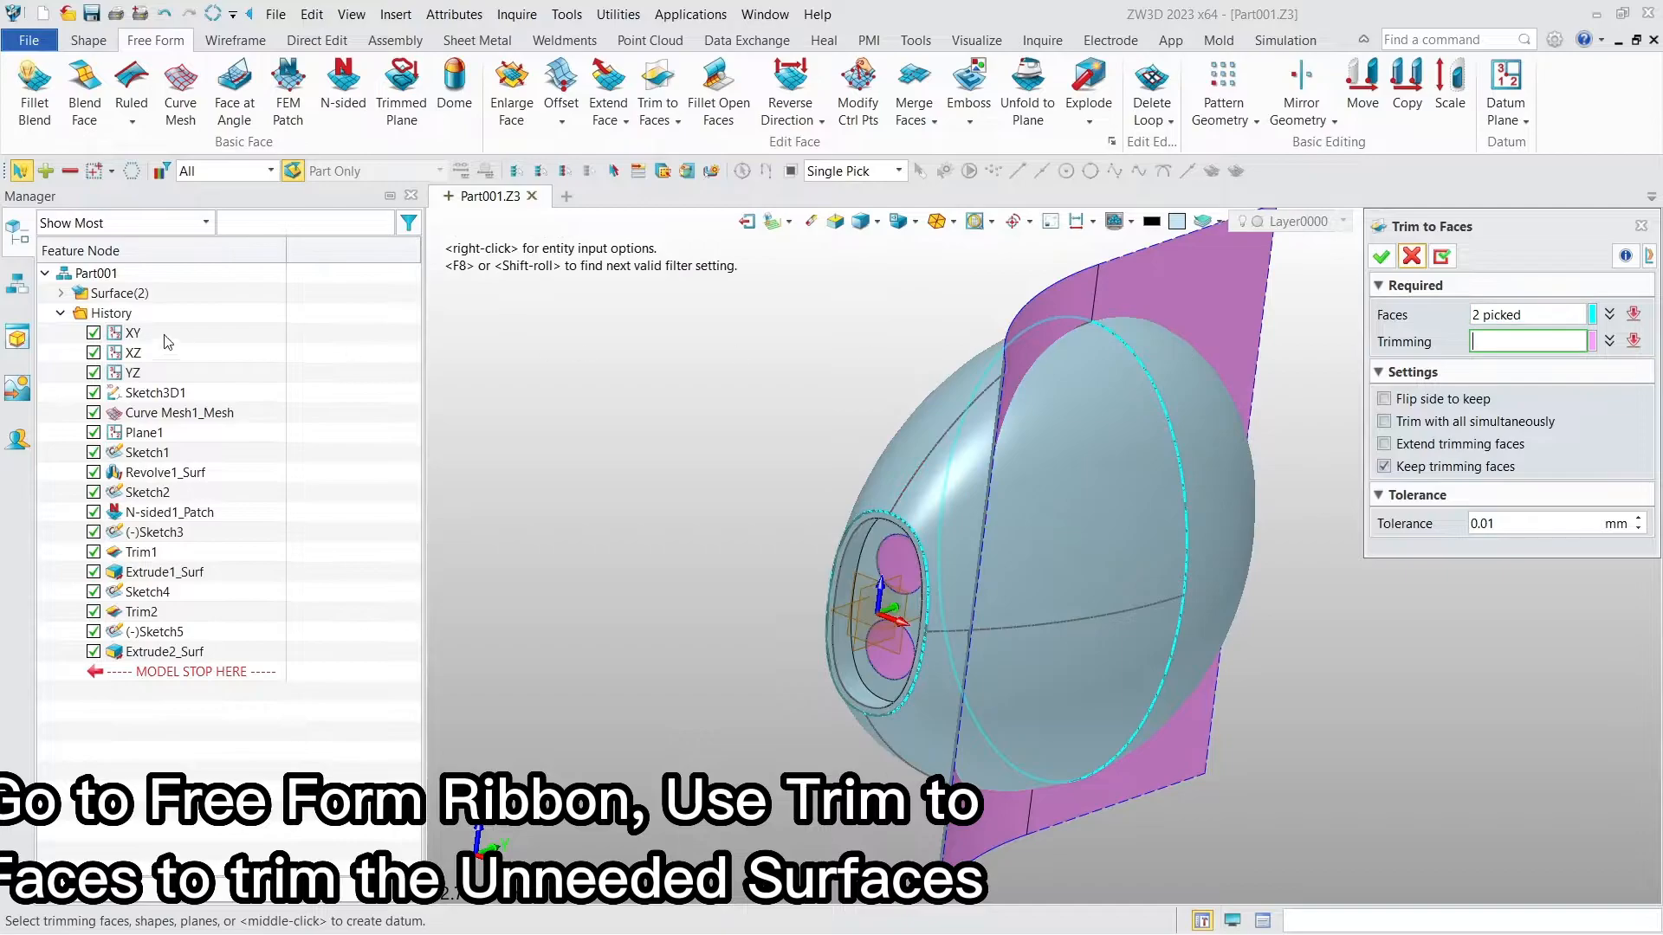
pyautogui.click(62, 294)
pyautogui.click(180, 335)
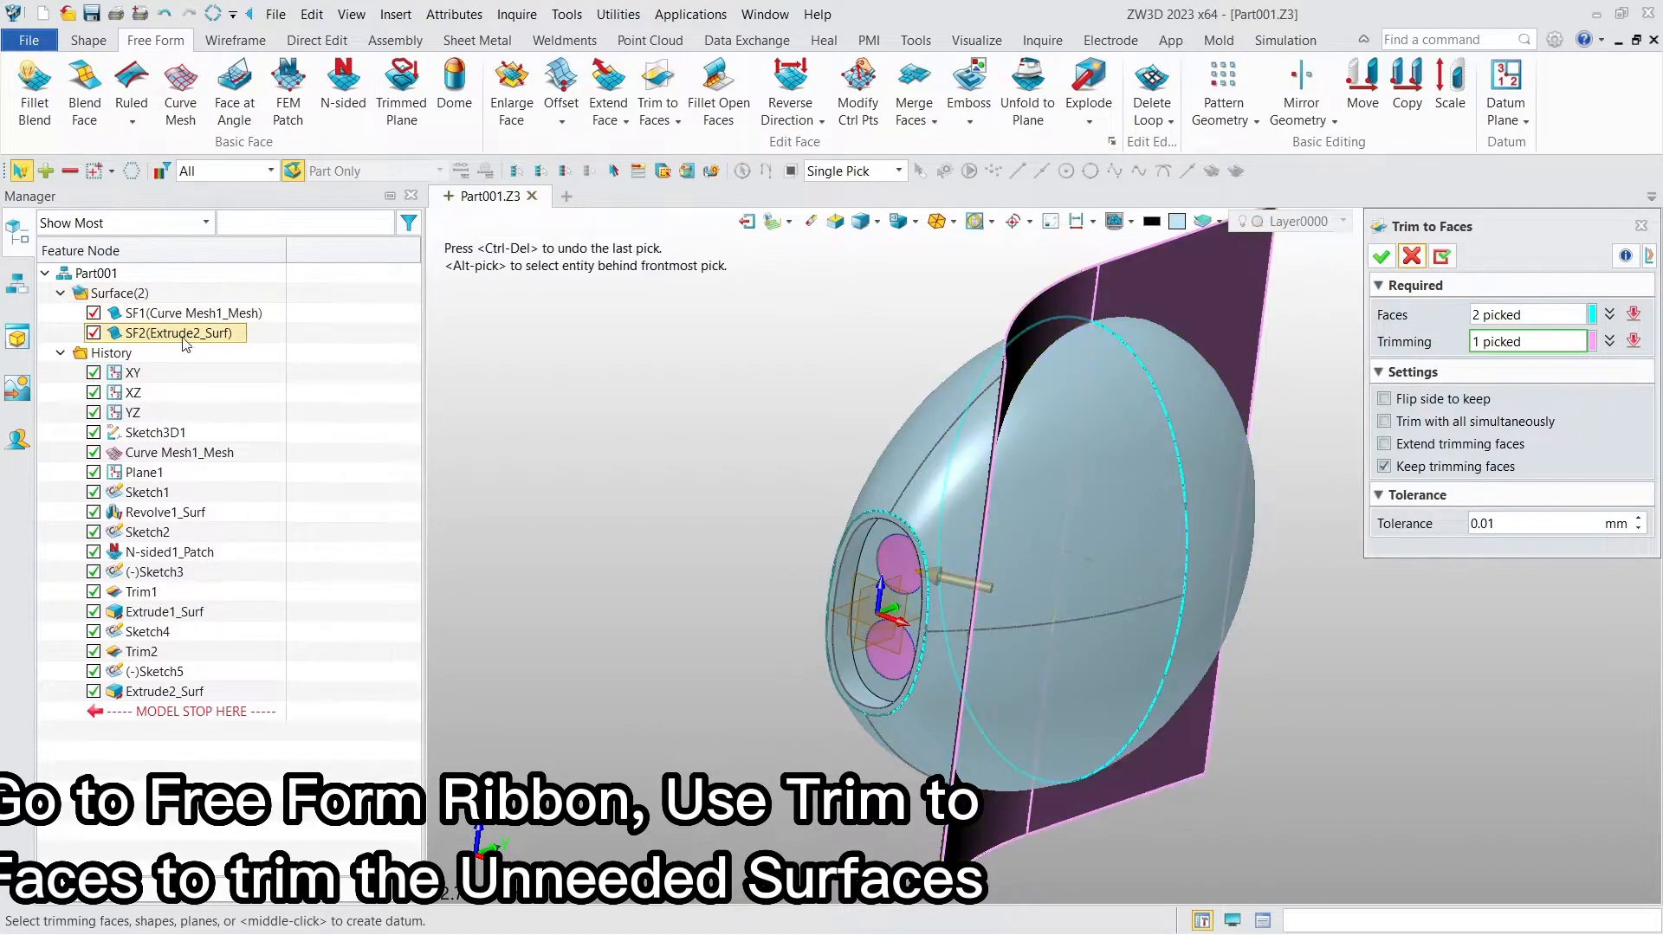
pyautogui.moveTo(1275, 436)
pyautogui.mouseDown(button='right')
pyautogui.moveTo(1284, 487)
pyautogui.moveTo(1279, 461)
pyautogui.mouseUp(button='right')
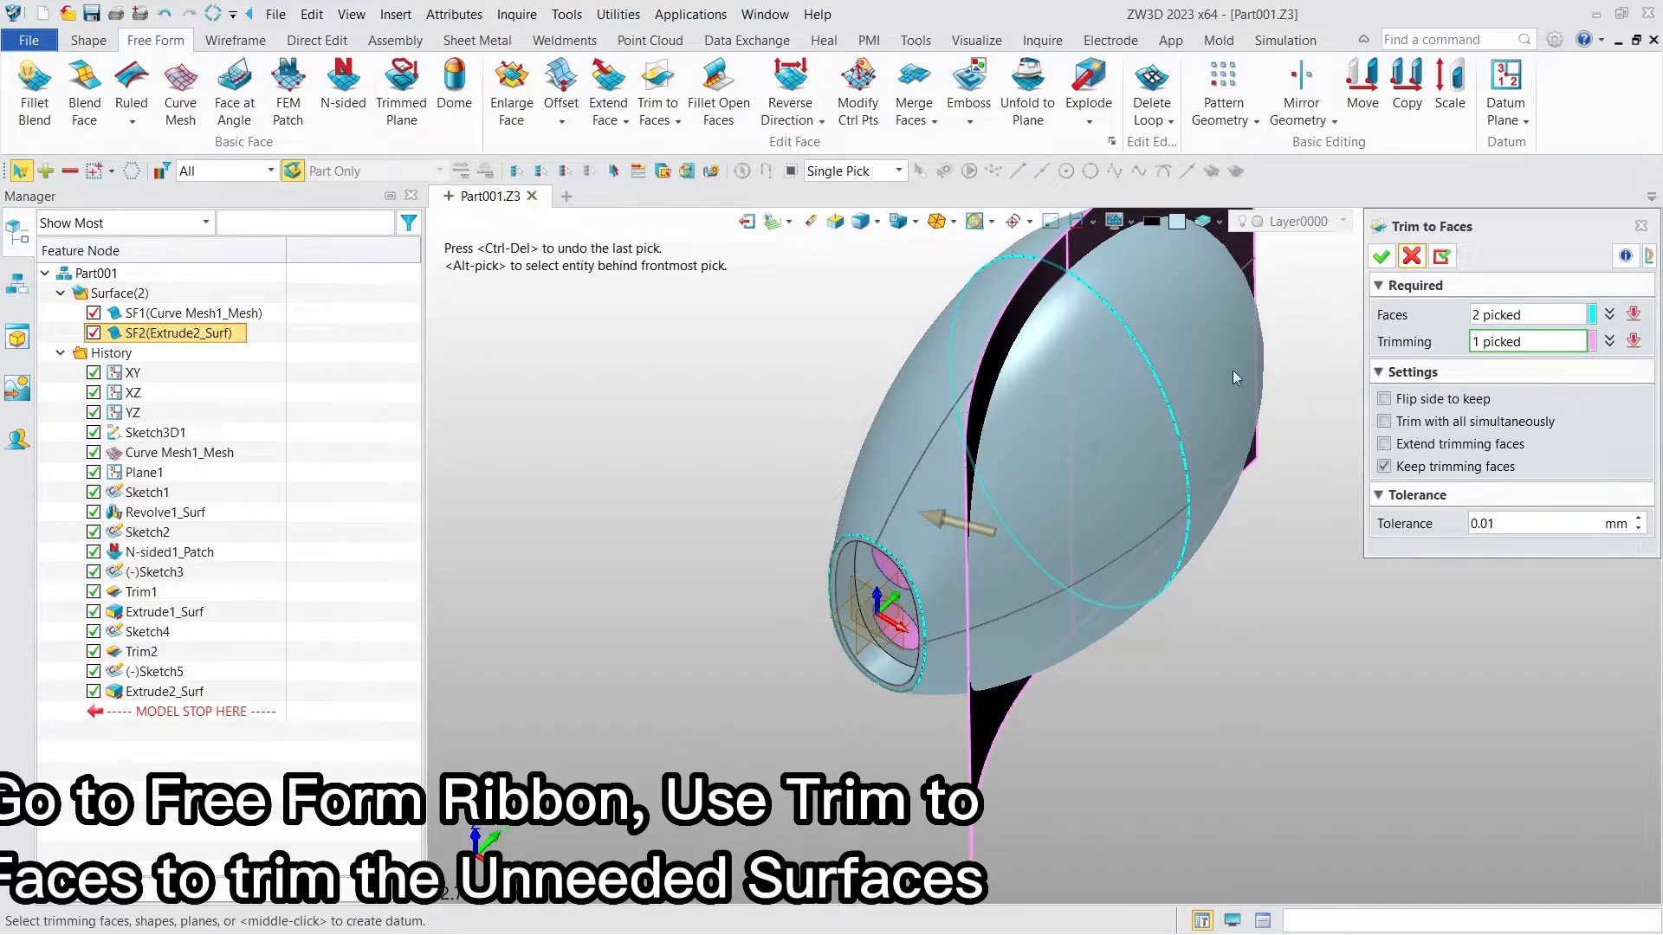
pyautogui.click(1610, 341)
pyautogui.click(1636, 398)
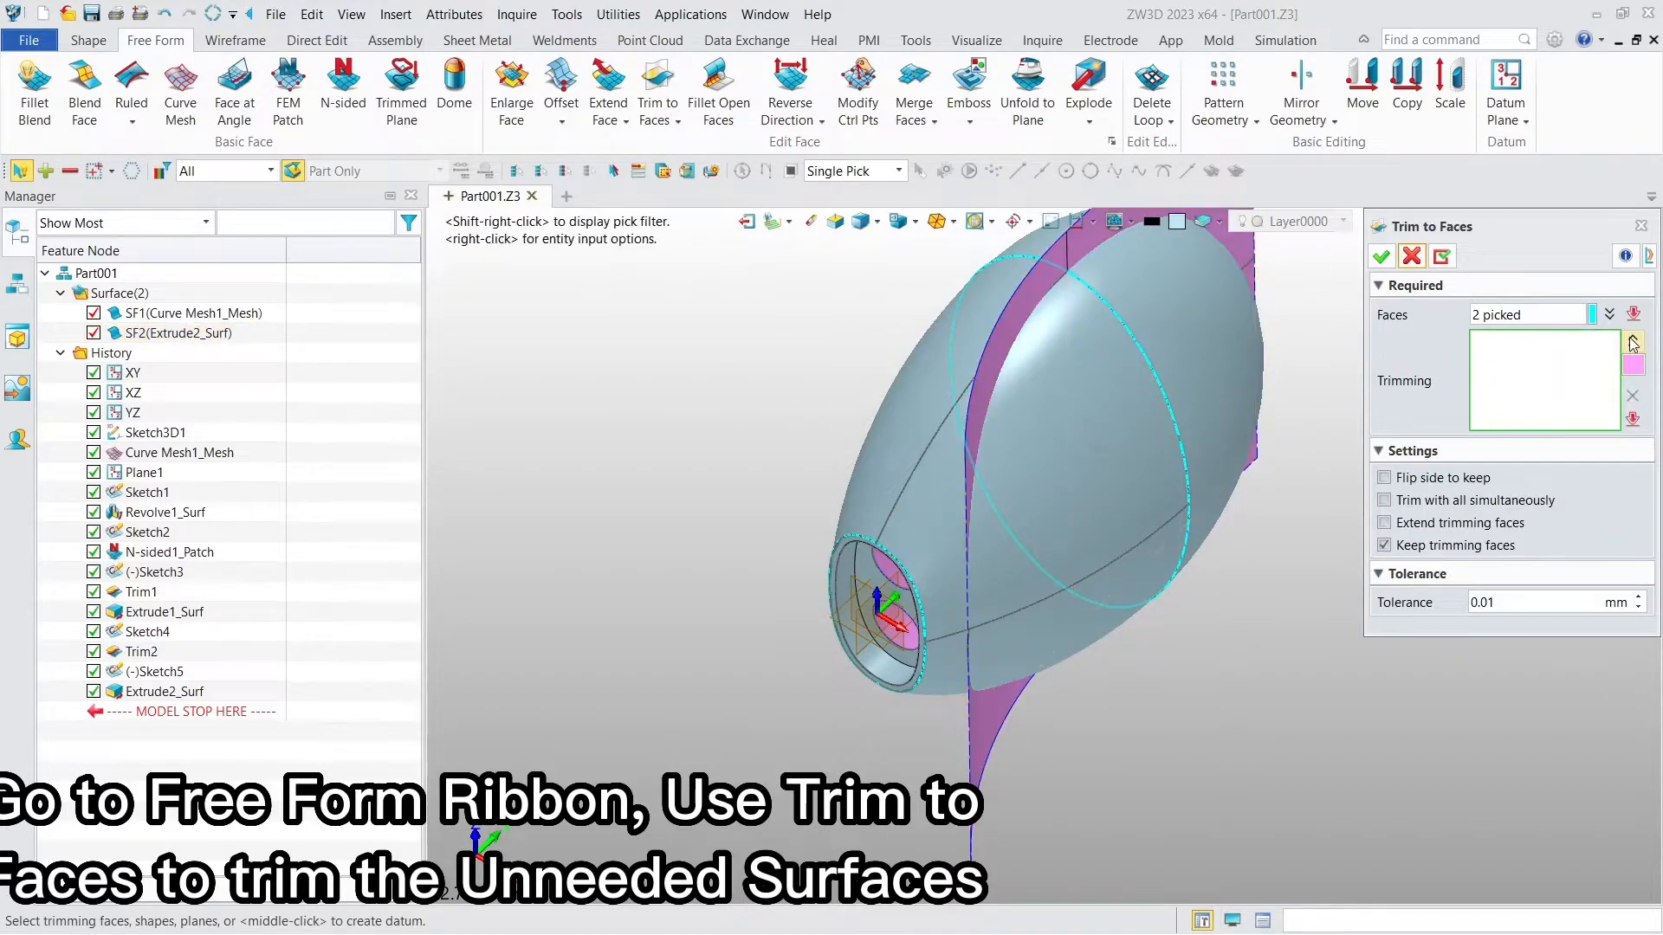
pyautogui.click(1610, 342)
# Trim the picked body faces with both faces of the extruded sheet, and erase the leftover Extrude2_Surf shape
pyautogui.moveTo(1331, 356); pyautogui.dragTo(1230, 346, button='right')
pyautogui.click(1174, 312)
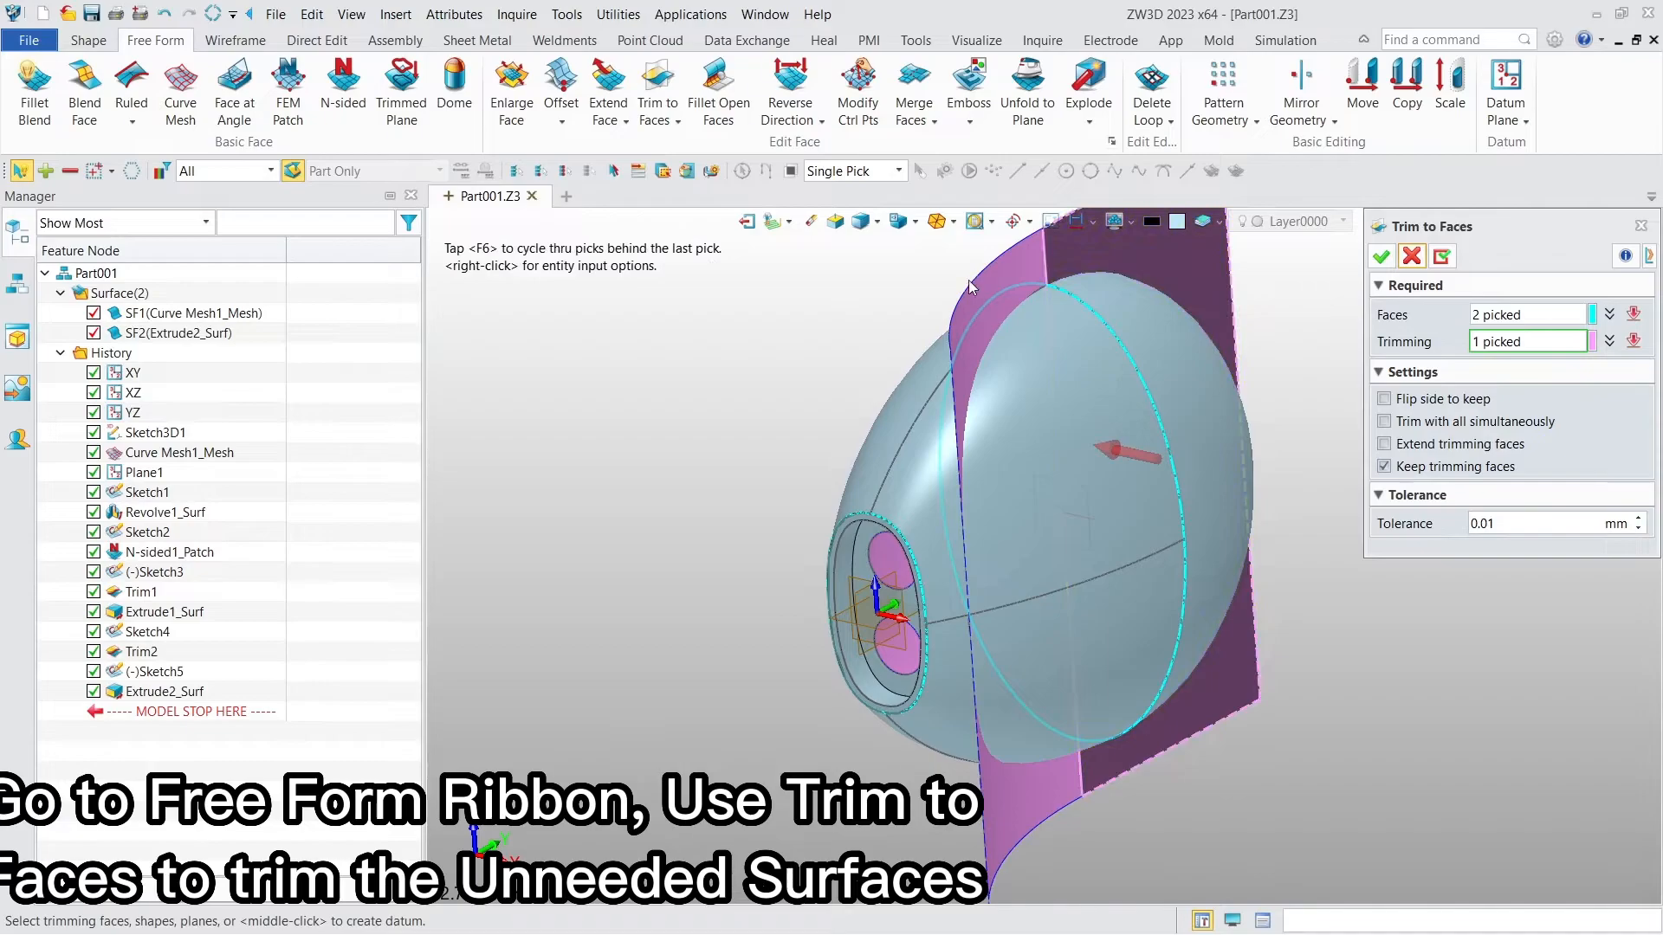
pyautogui.click(968, 316)
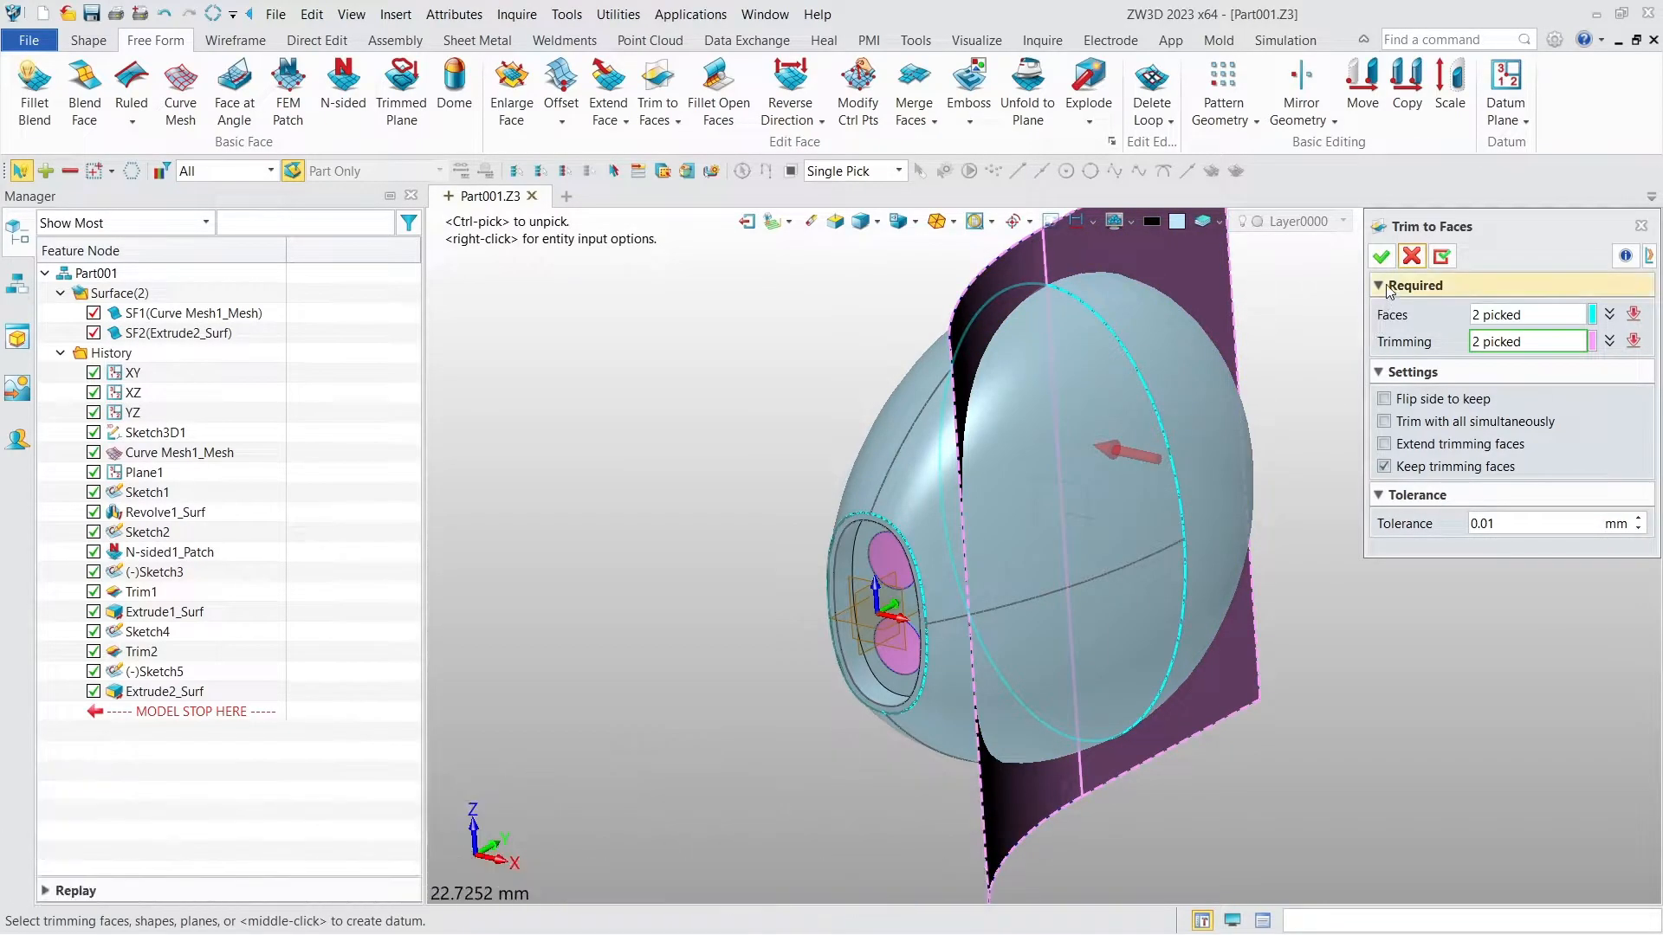
pyautogui.click(1383, 258)
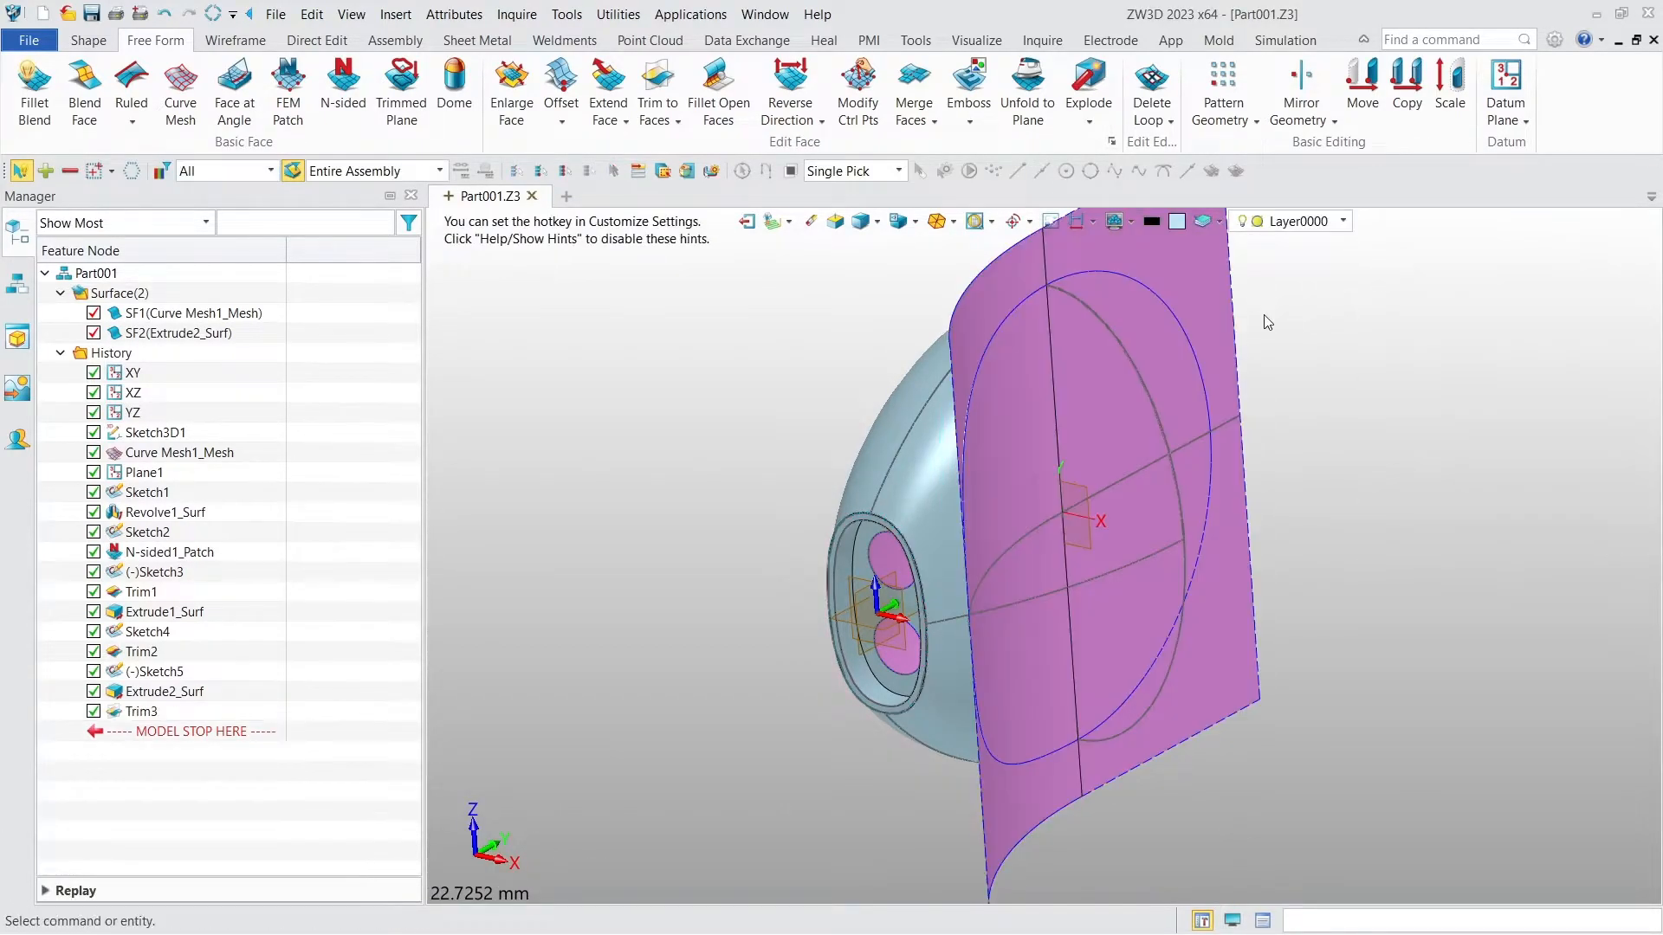
pyautogui.rightClick(160, 332)
pyautogui.click(212, 345)
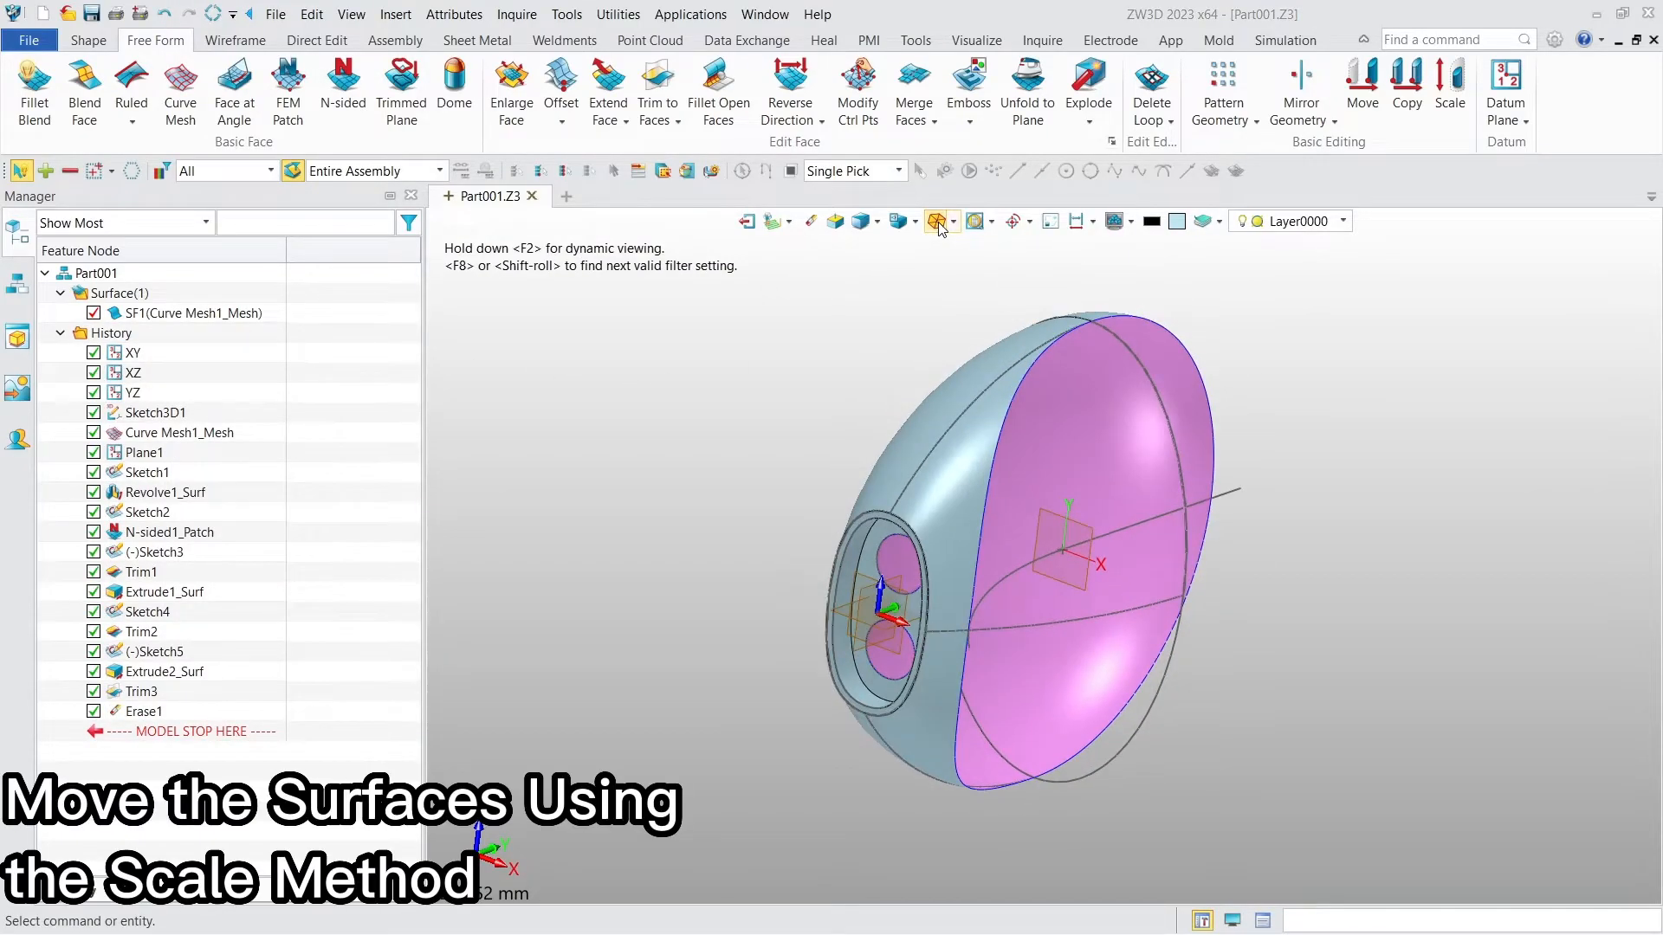
# Rotate the SF1 curve mesh body by -15 degrees about the 0,0,1 direction with the axis located at 0,0,0
pyautogui.click(1362, 95)
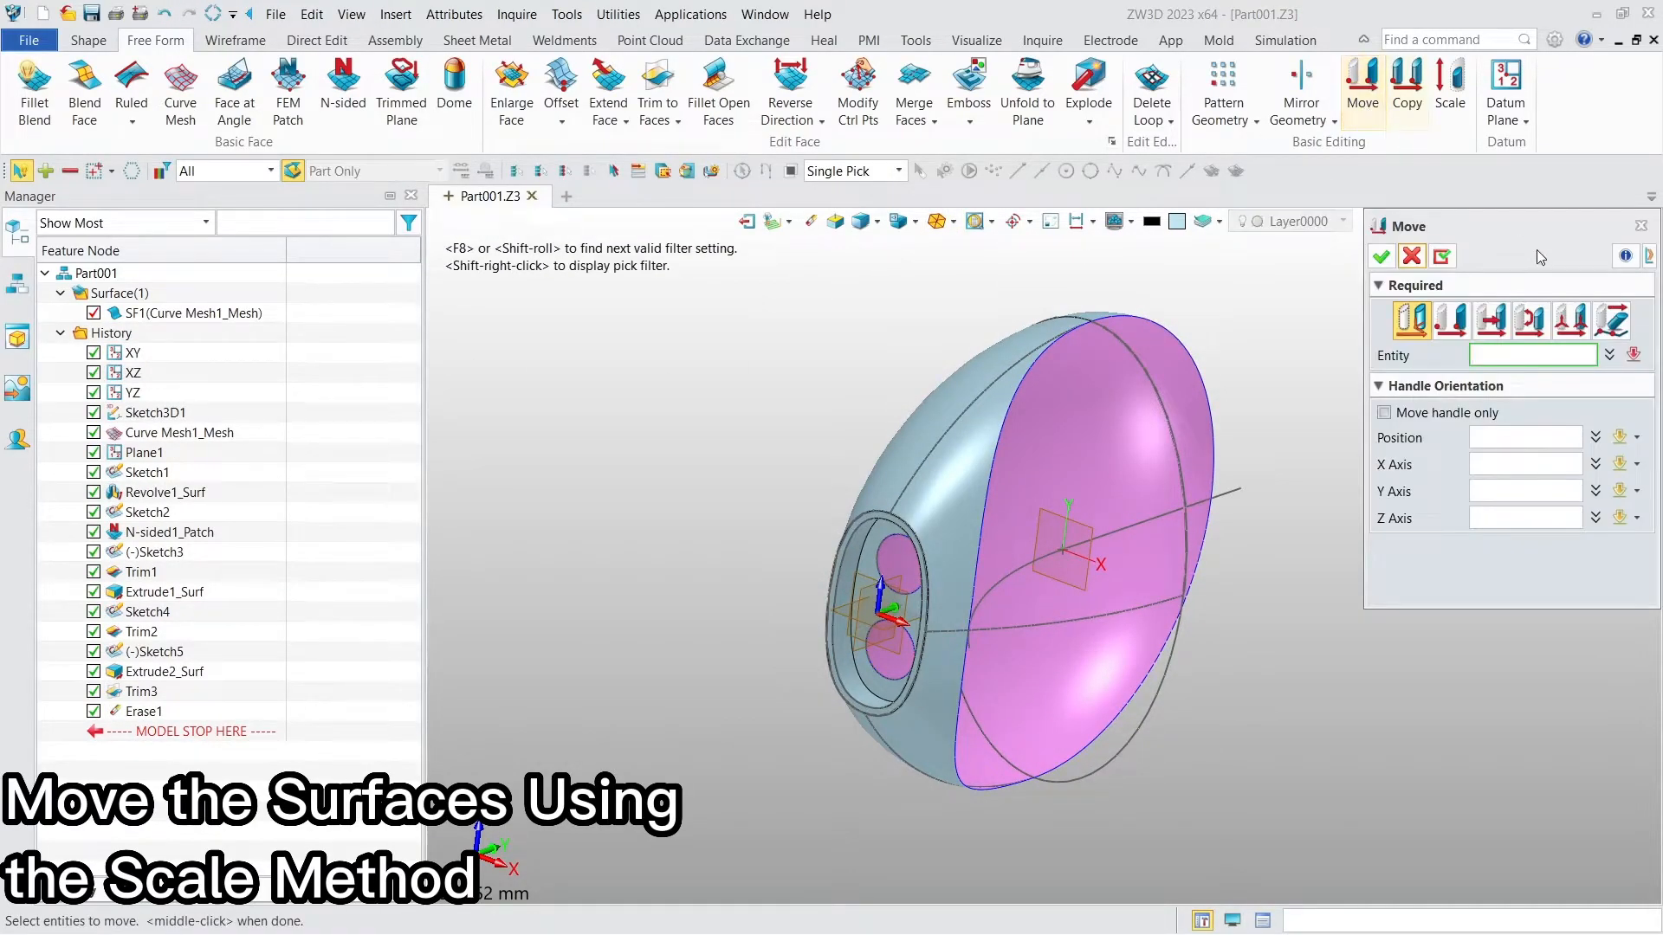
pyautogui.click(1530, 321)
pyautogui.click(234, 314)
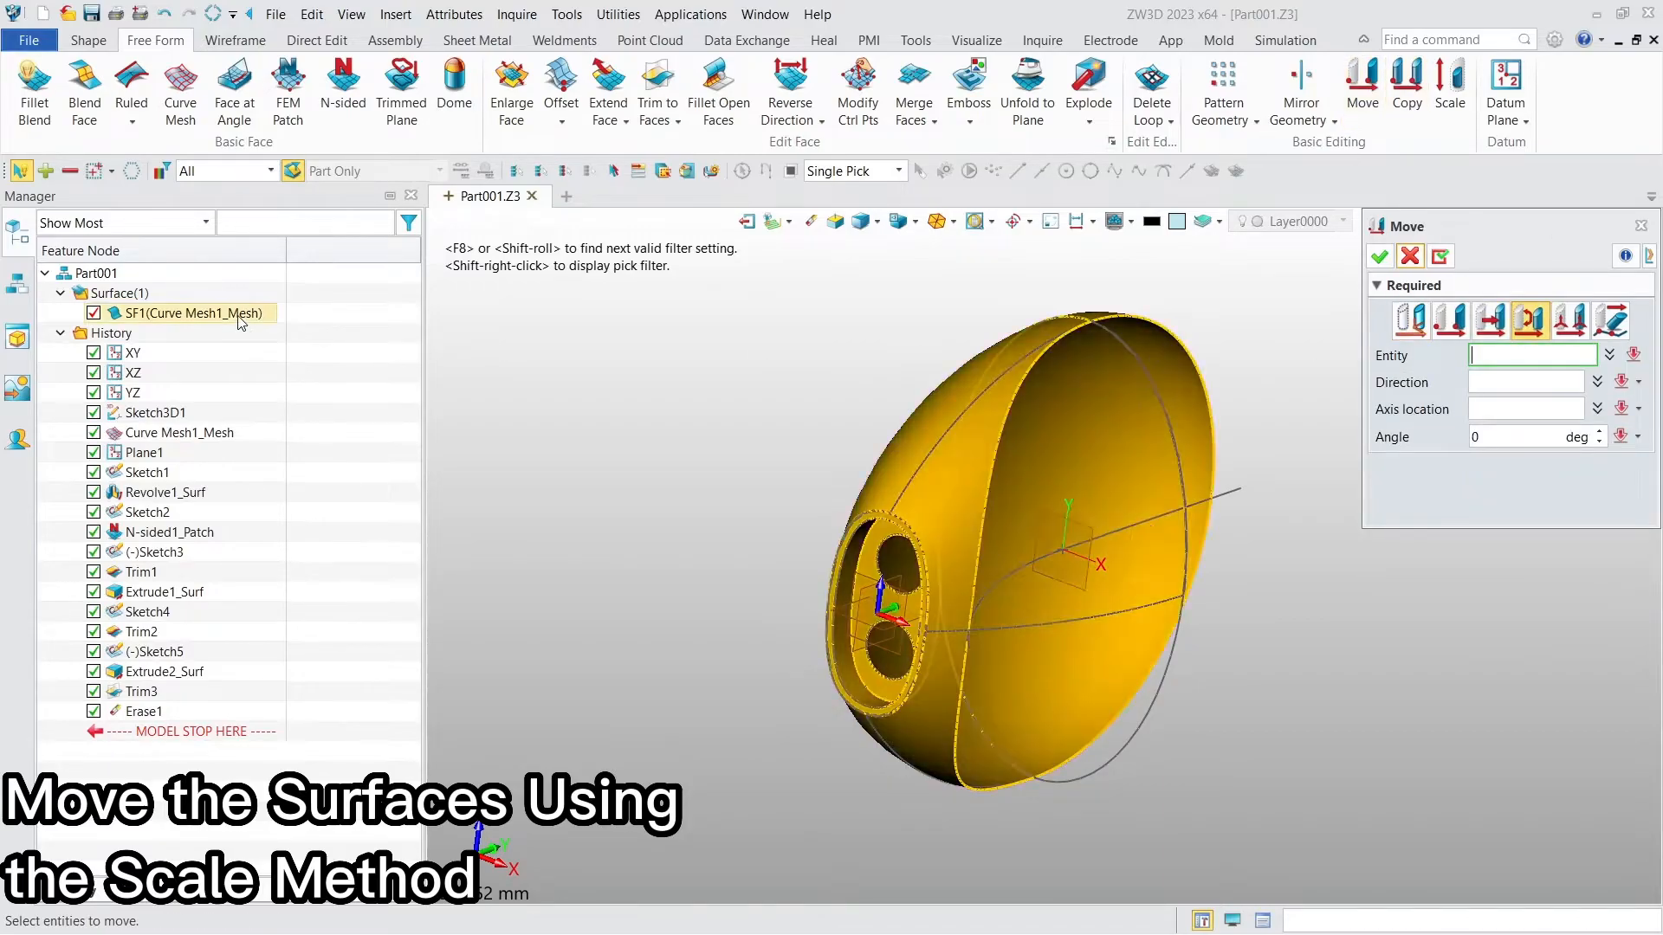
pyautogui.middleClick(1005, 567)
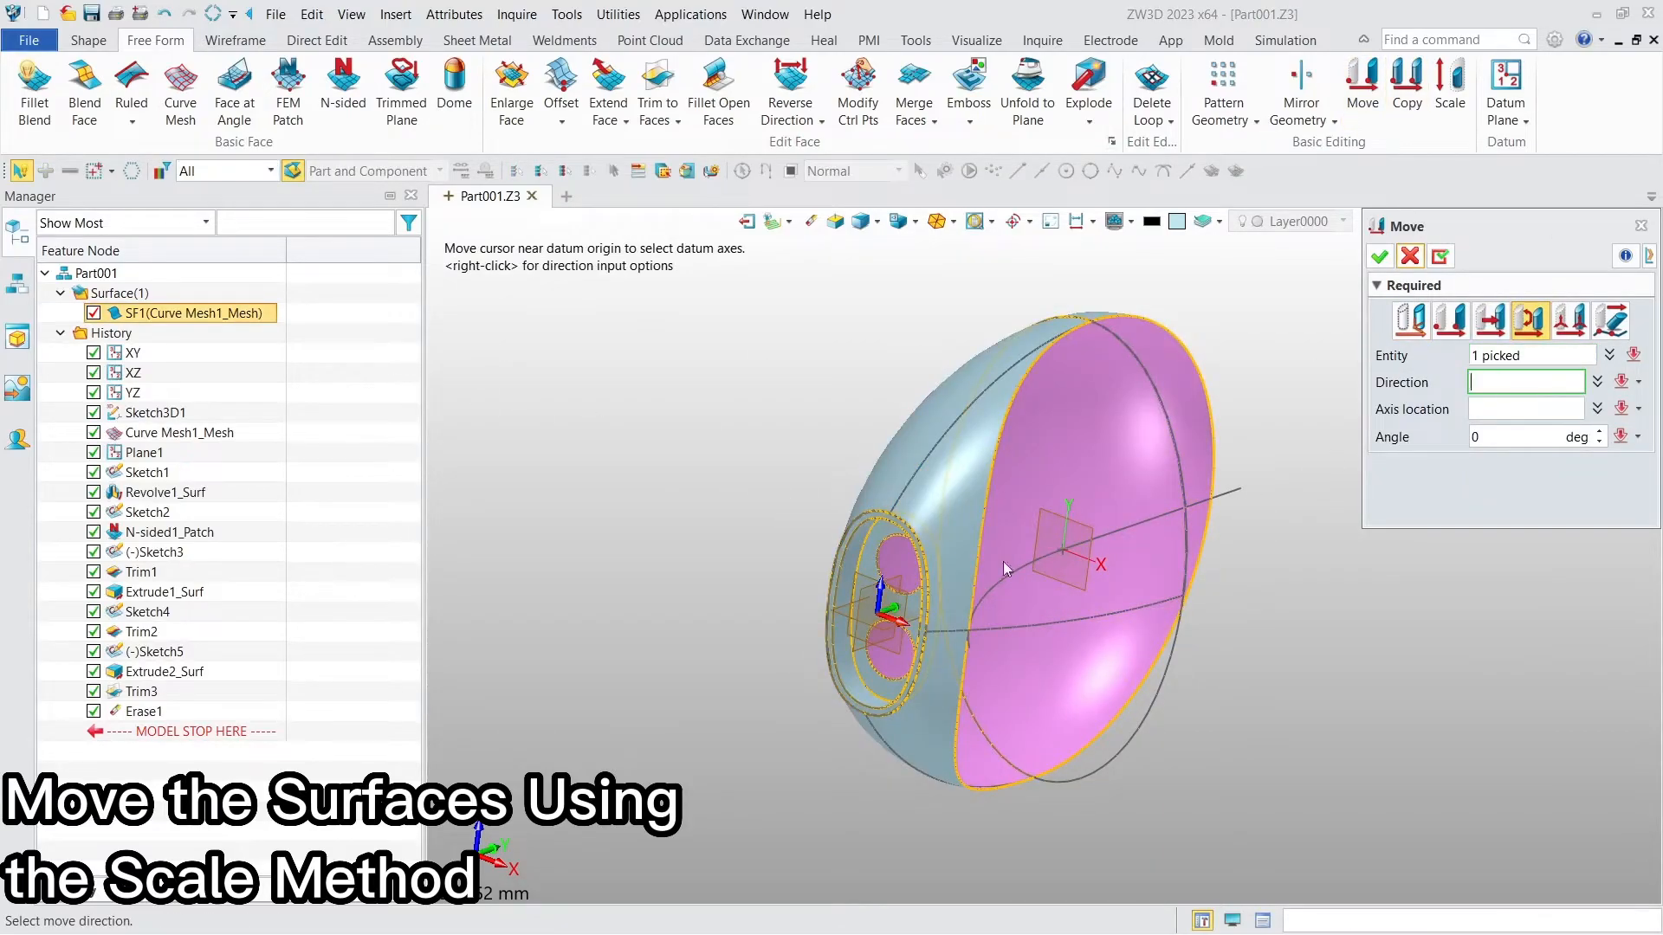
pyautogui.click(881, 606)
pyautogui.write('-15')
pyautogui.press('Return')
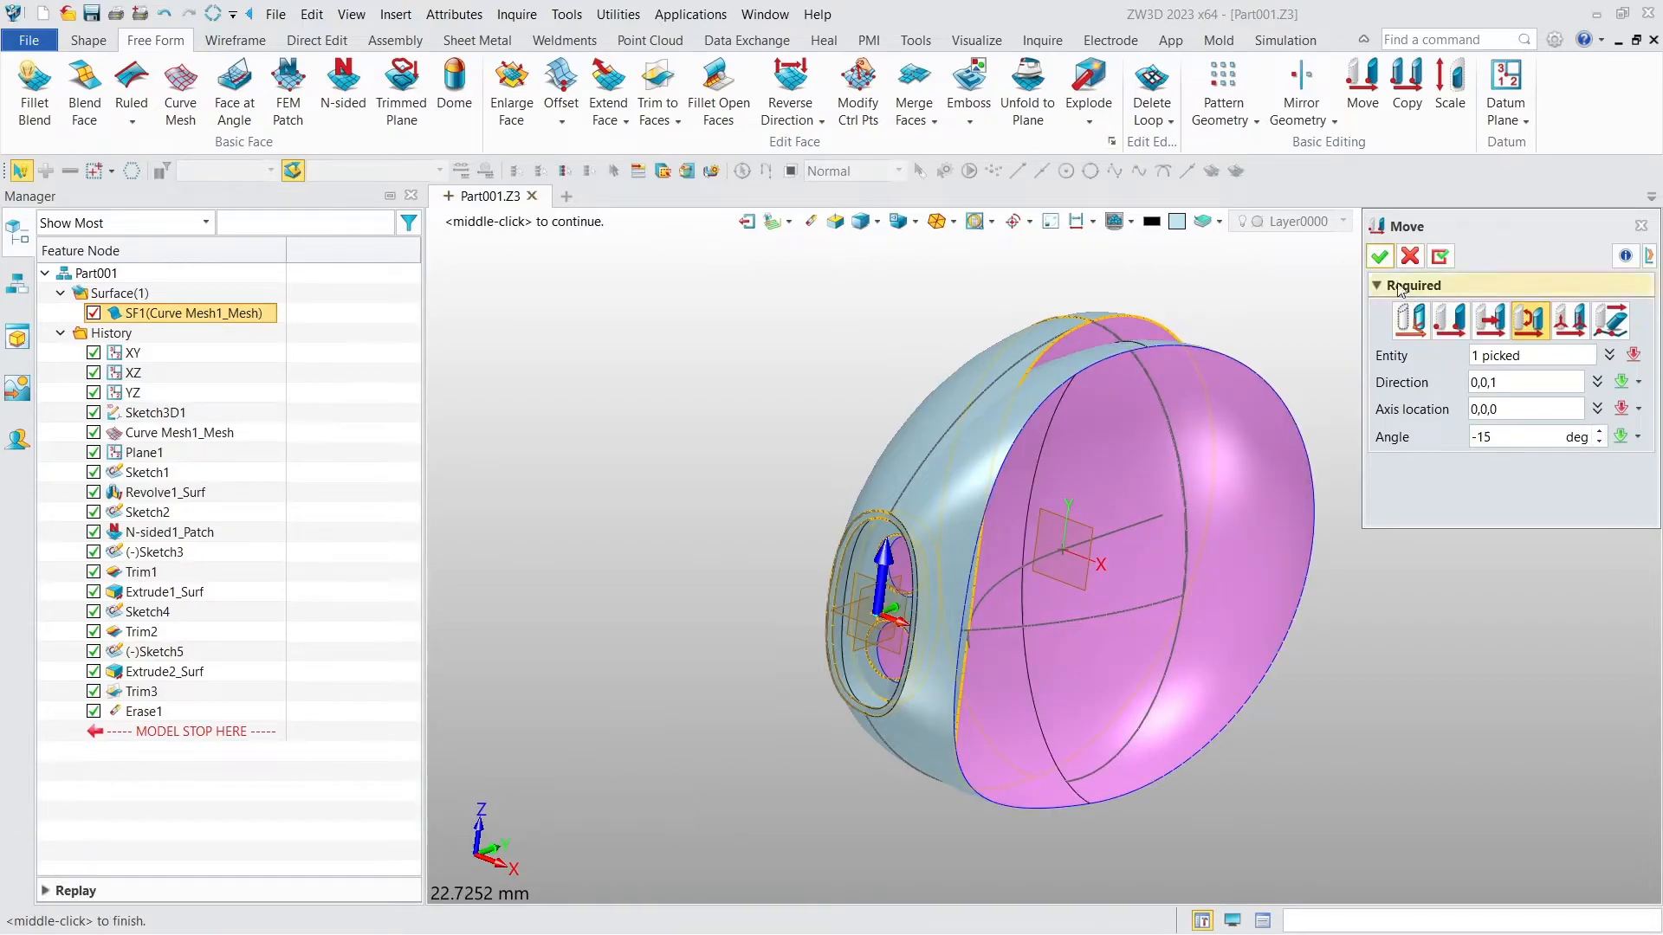
pyautogui.middleClick(1338, 318)
# Start a sketch on the XY plane and place a 6 mm diameter circle beside the body
pyautogui.rightClick(840, 610)
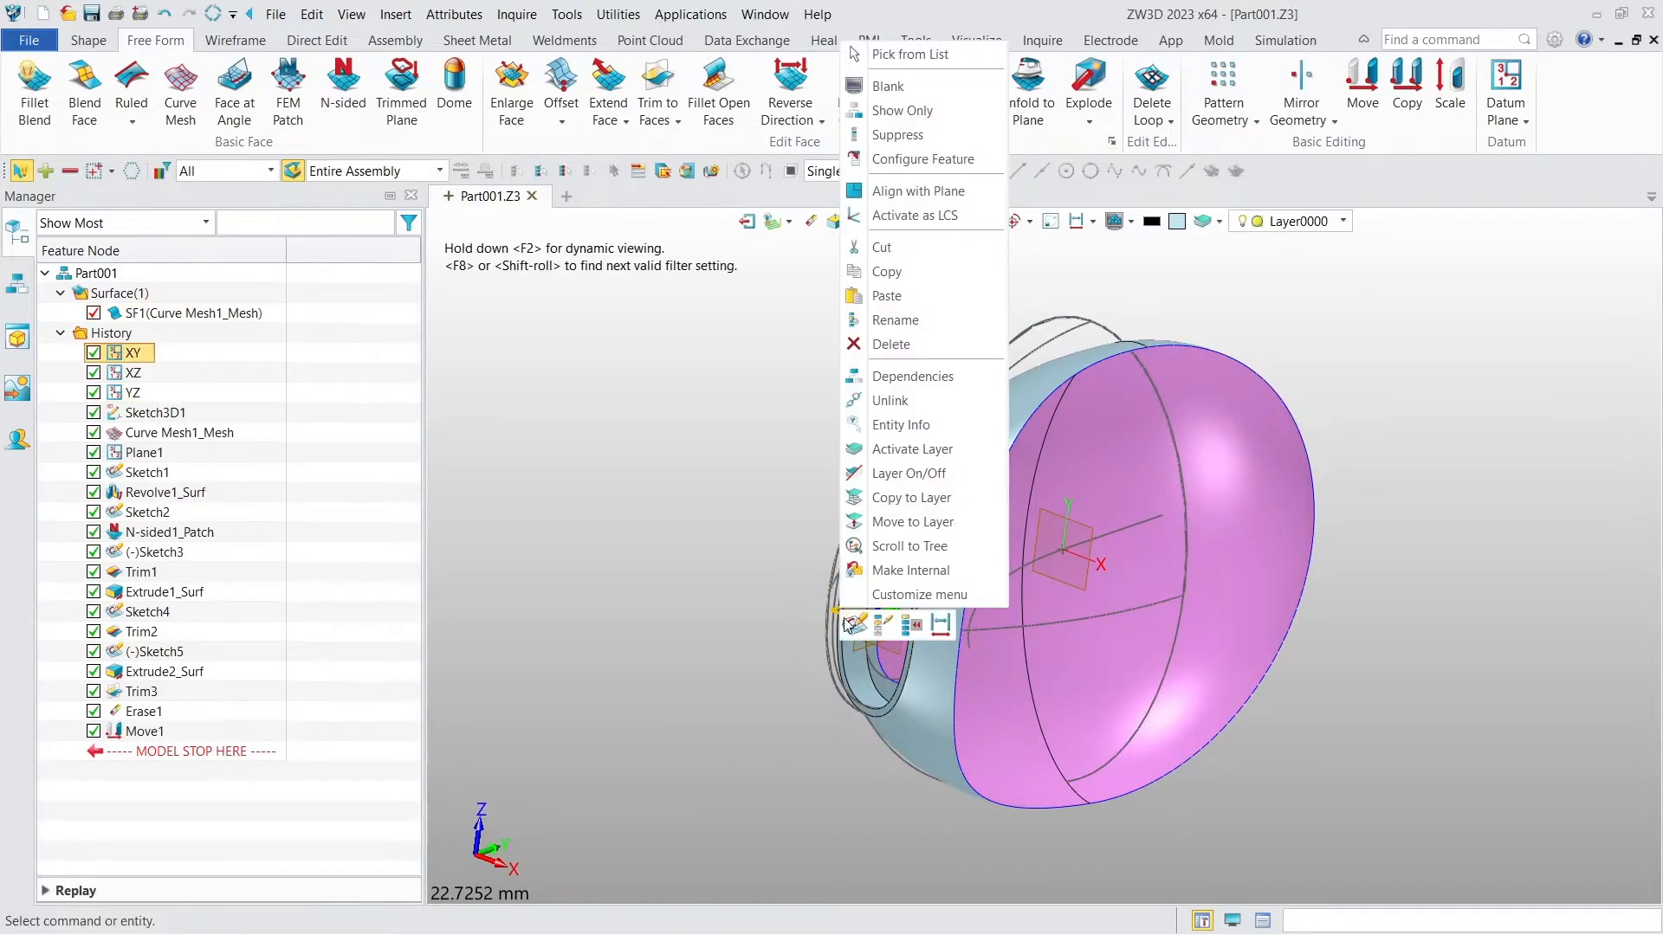
pyautogui.click(850, 629)
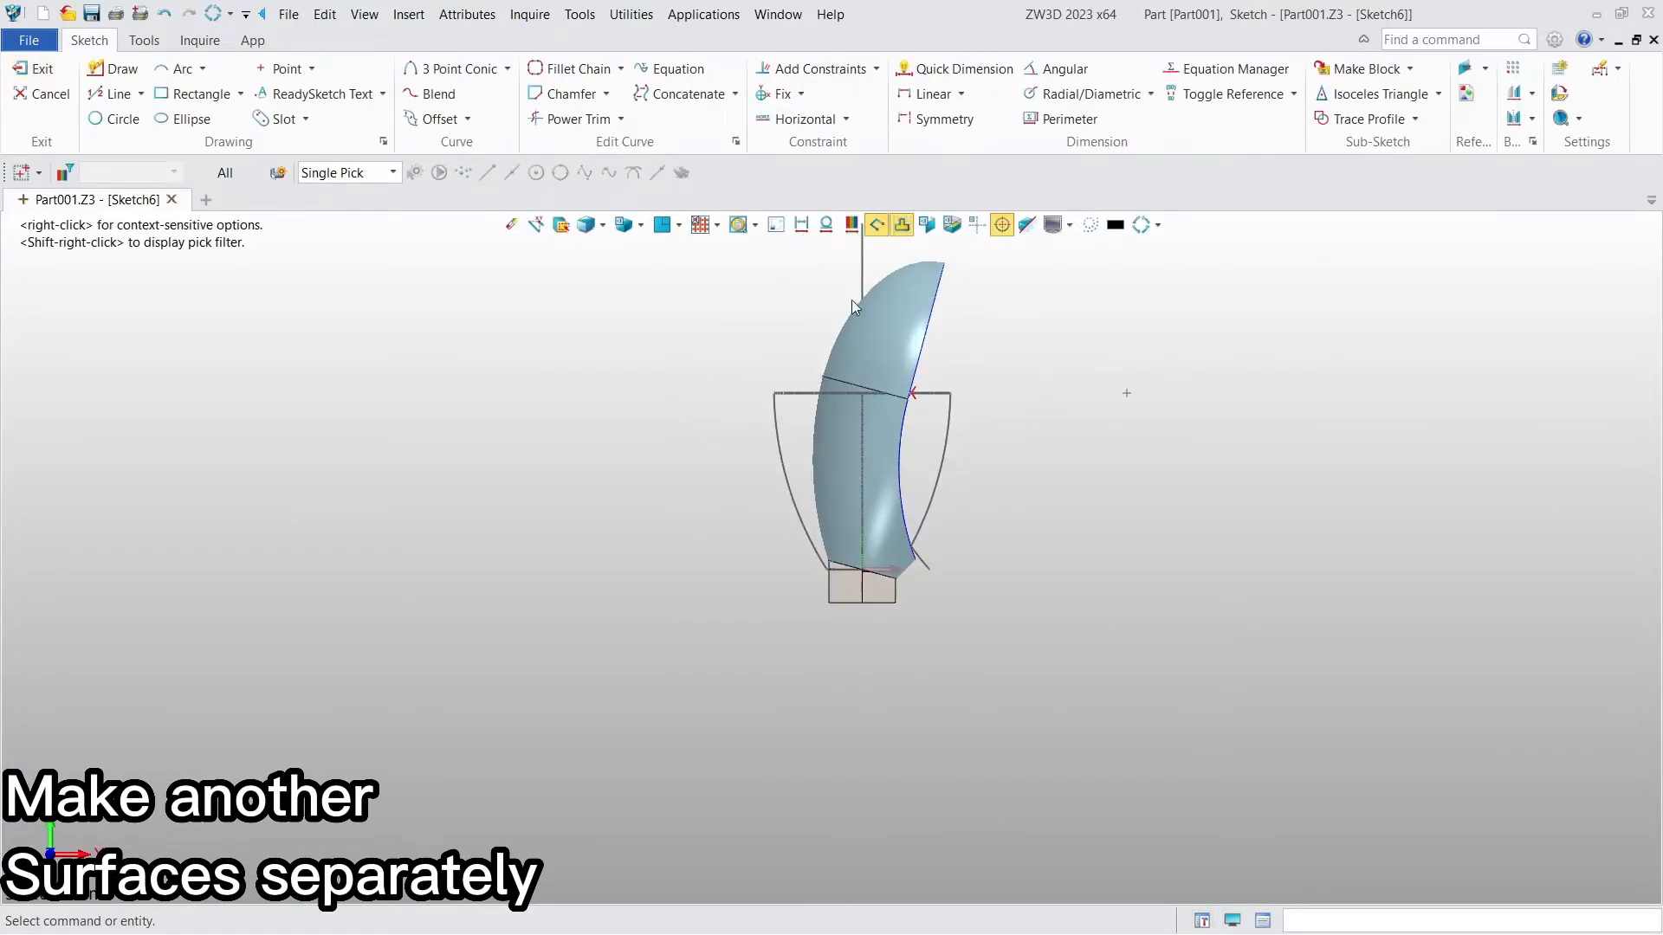
pyautogui.click(121, 119)
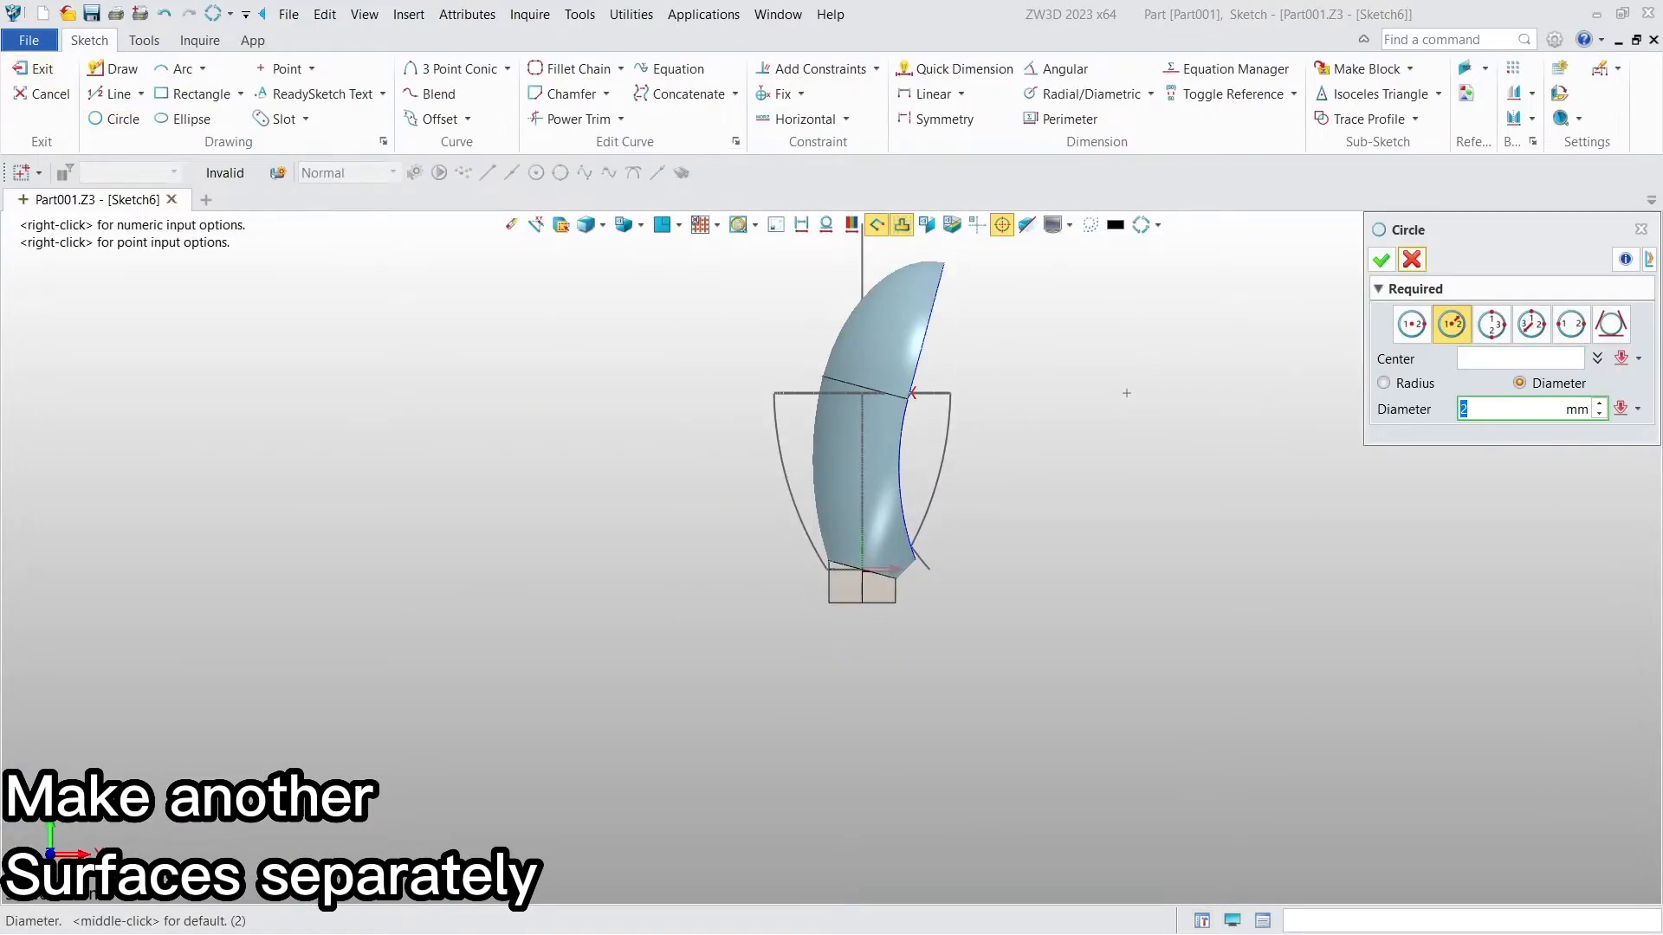
pyautogui.click(1033, 348)
pyautogui.click(1382, 259)
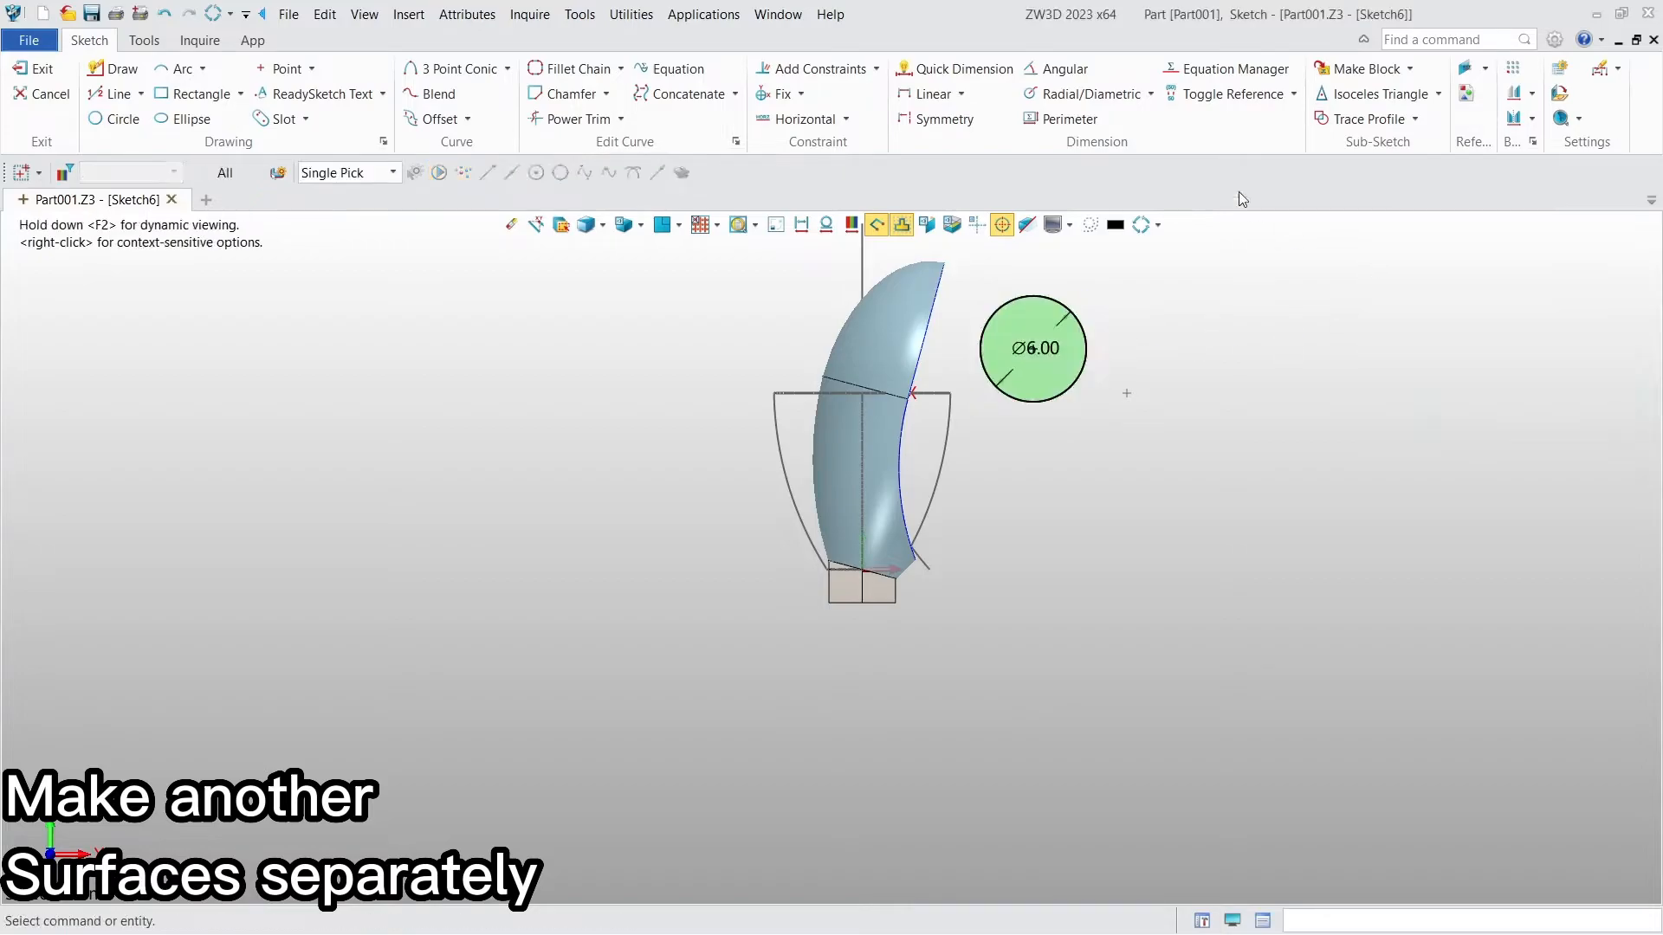
# Dimension the circle's centre 11 mm horizontally from the sketch origin
pyautogui.click(1033, 348)
pyautogui.click(864, 578)
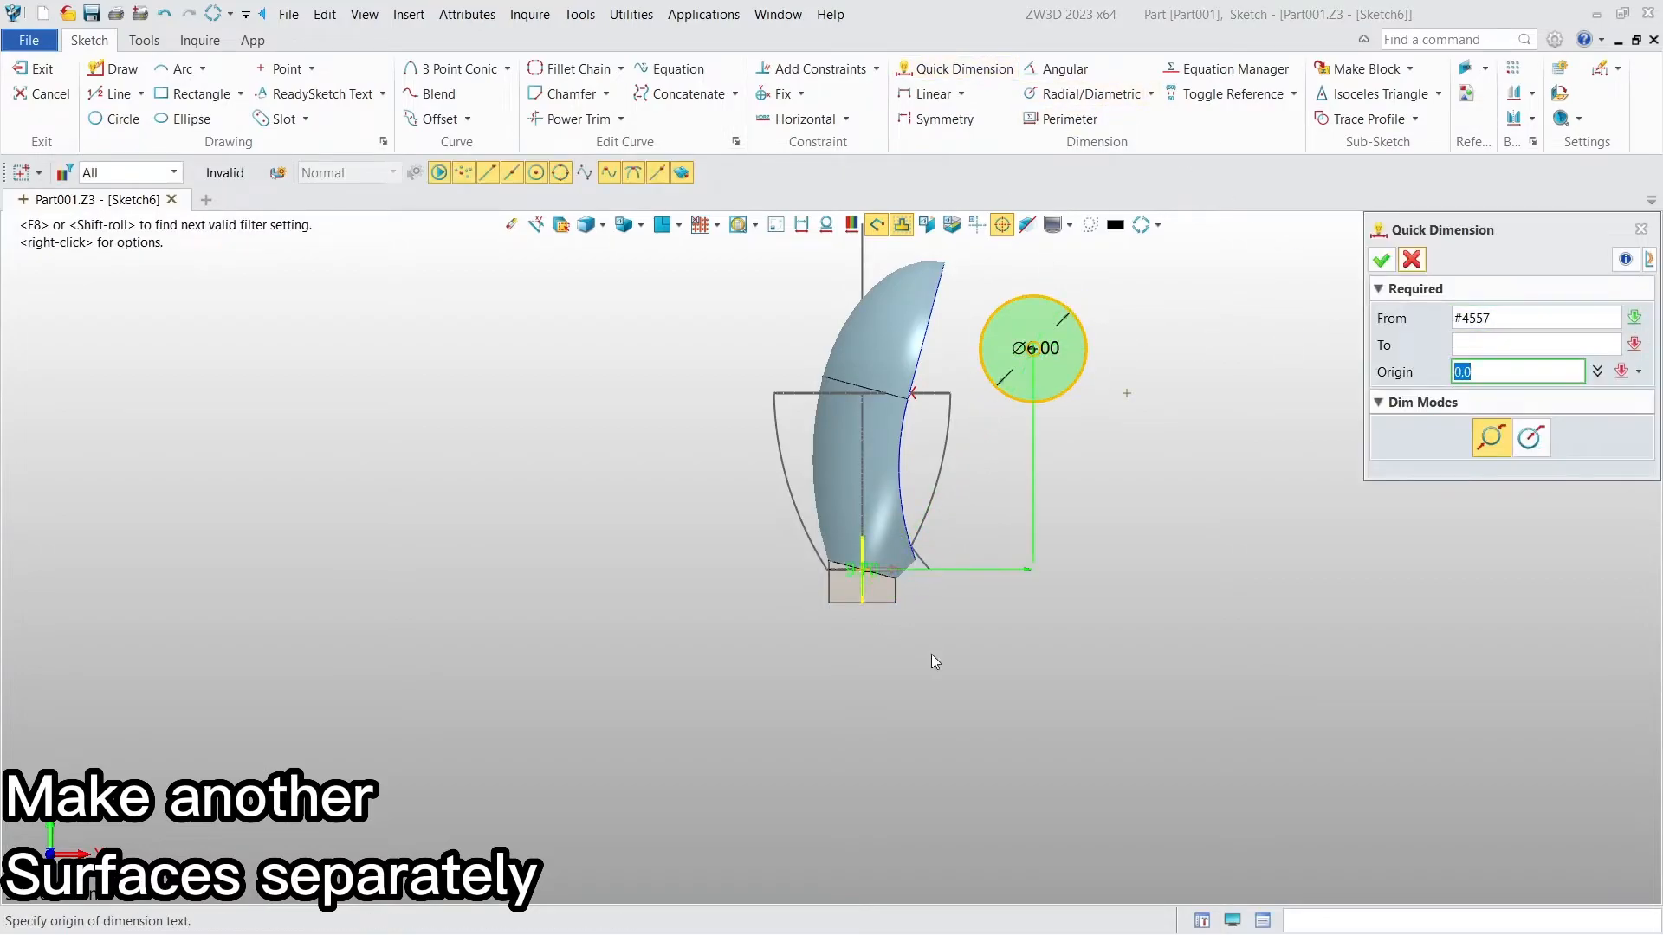
pyautogui.click(971, 725)
pyautogui.write('11')
pyautogui.press('Return')
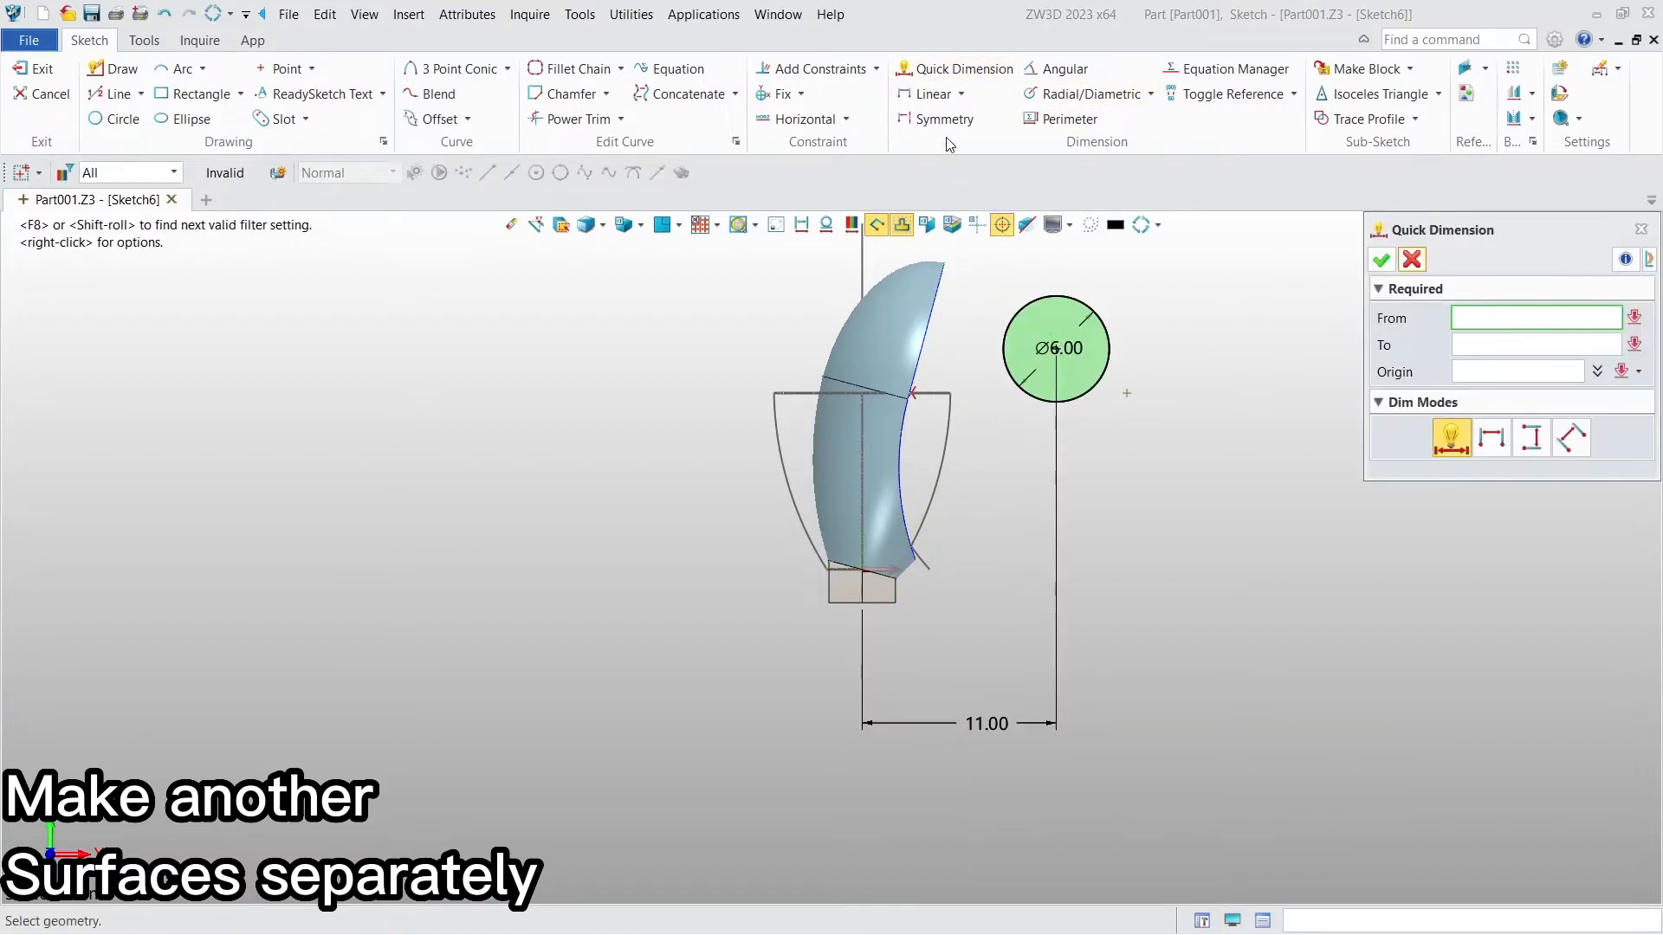
# Dimension the circle's centre 12 mm vertically from the horizontal axis, and exit the sketch
pyautogui.click(1026, 325)
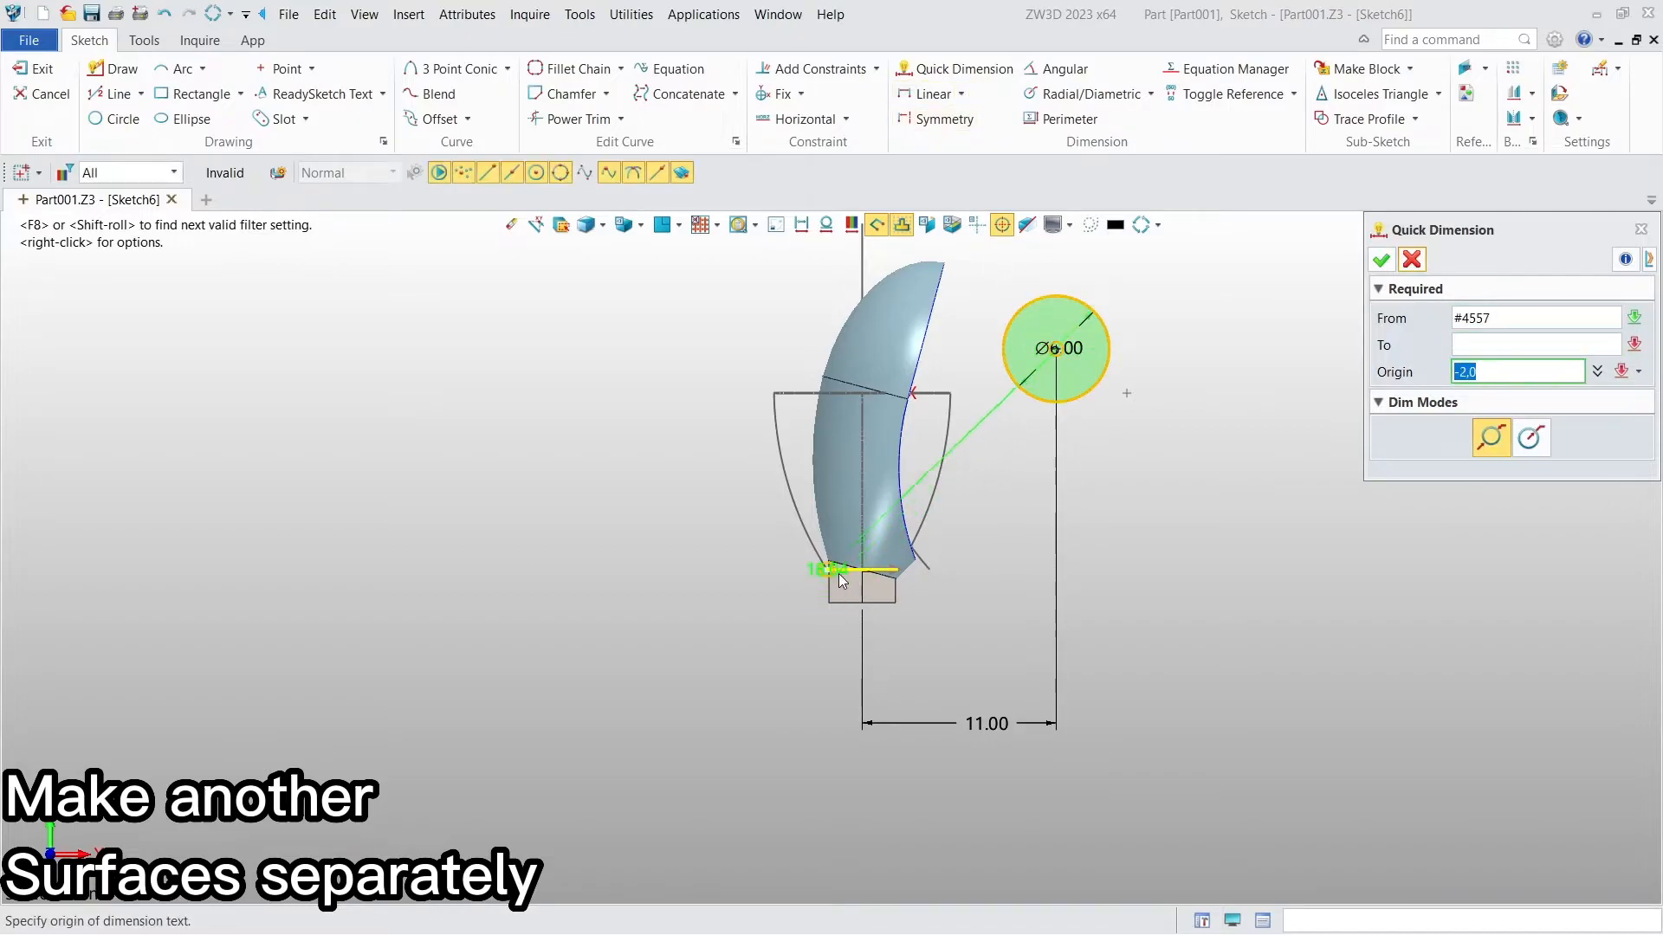
pyautogui.click(838, 574)
pyautogui.click(1199, 453)
pyautogui.write('1')
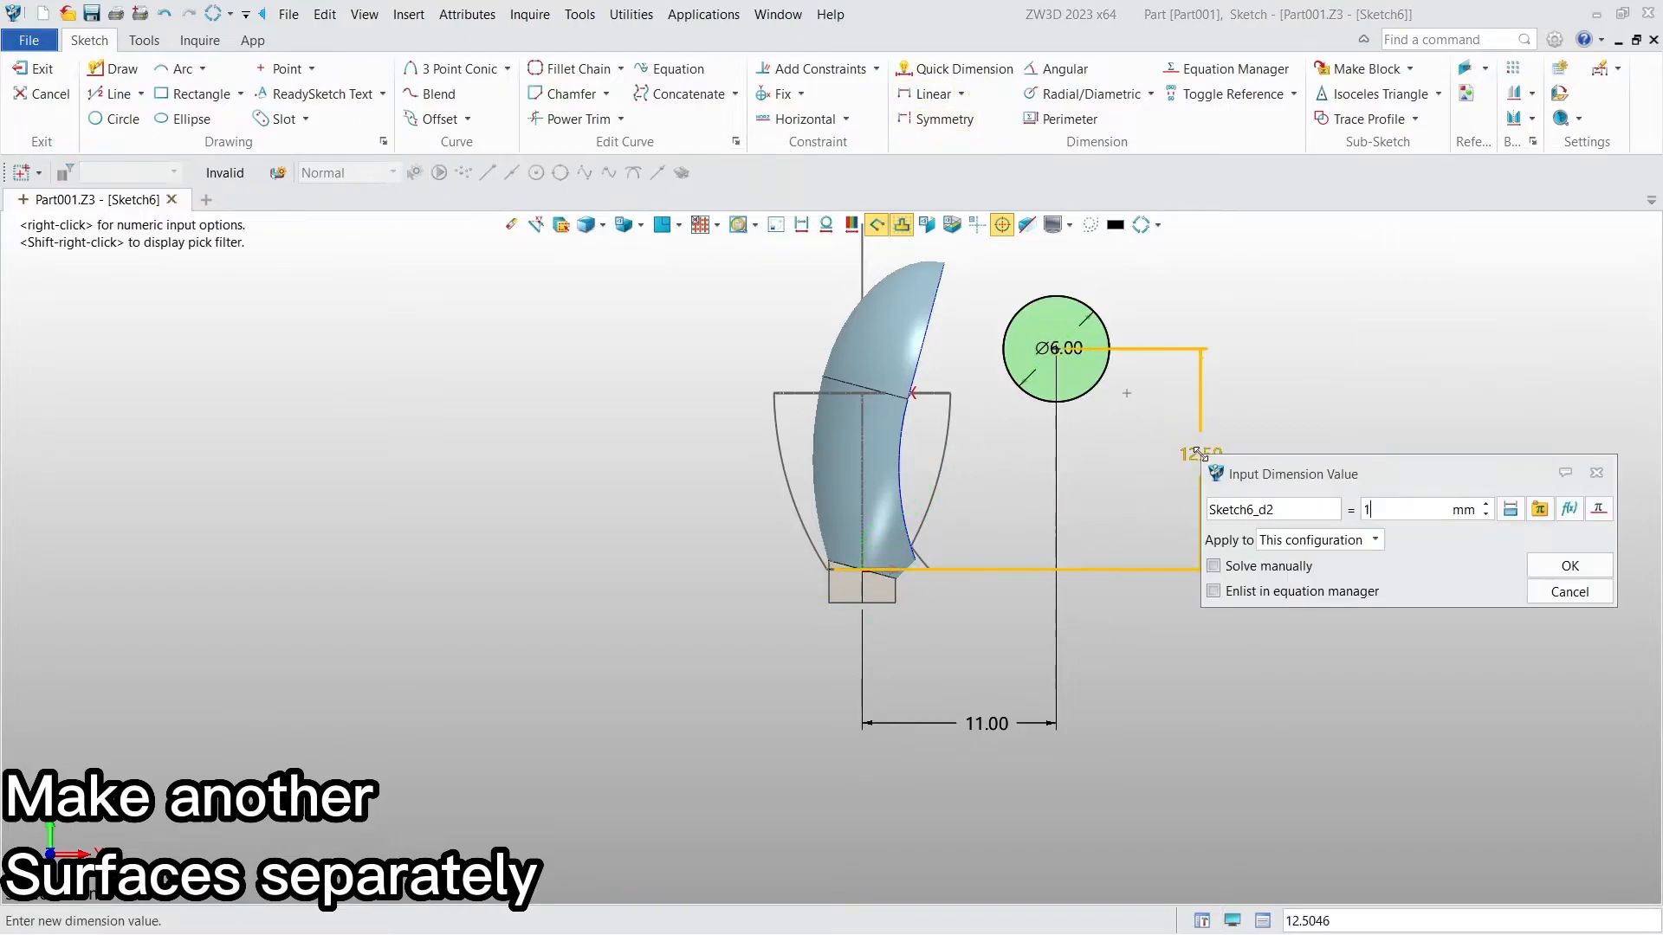
pyautogui.write('2')
pyautogui.press('Return')
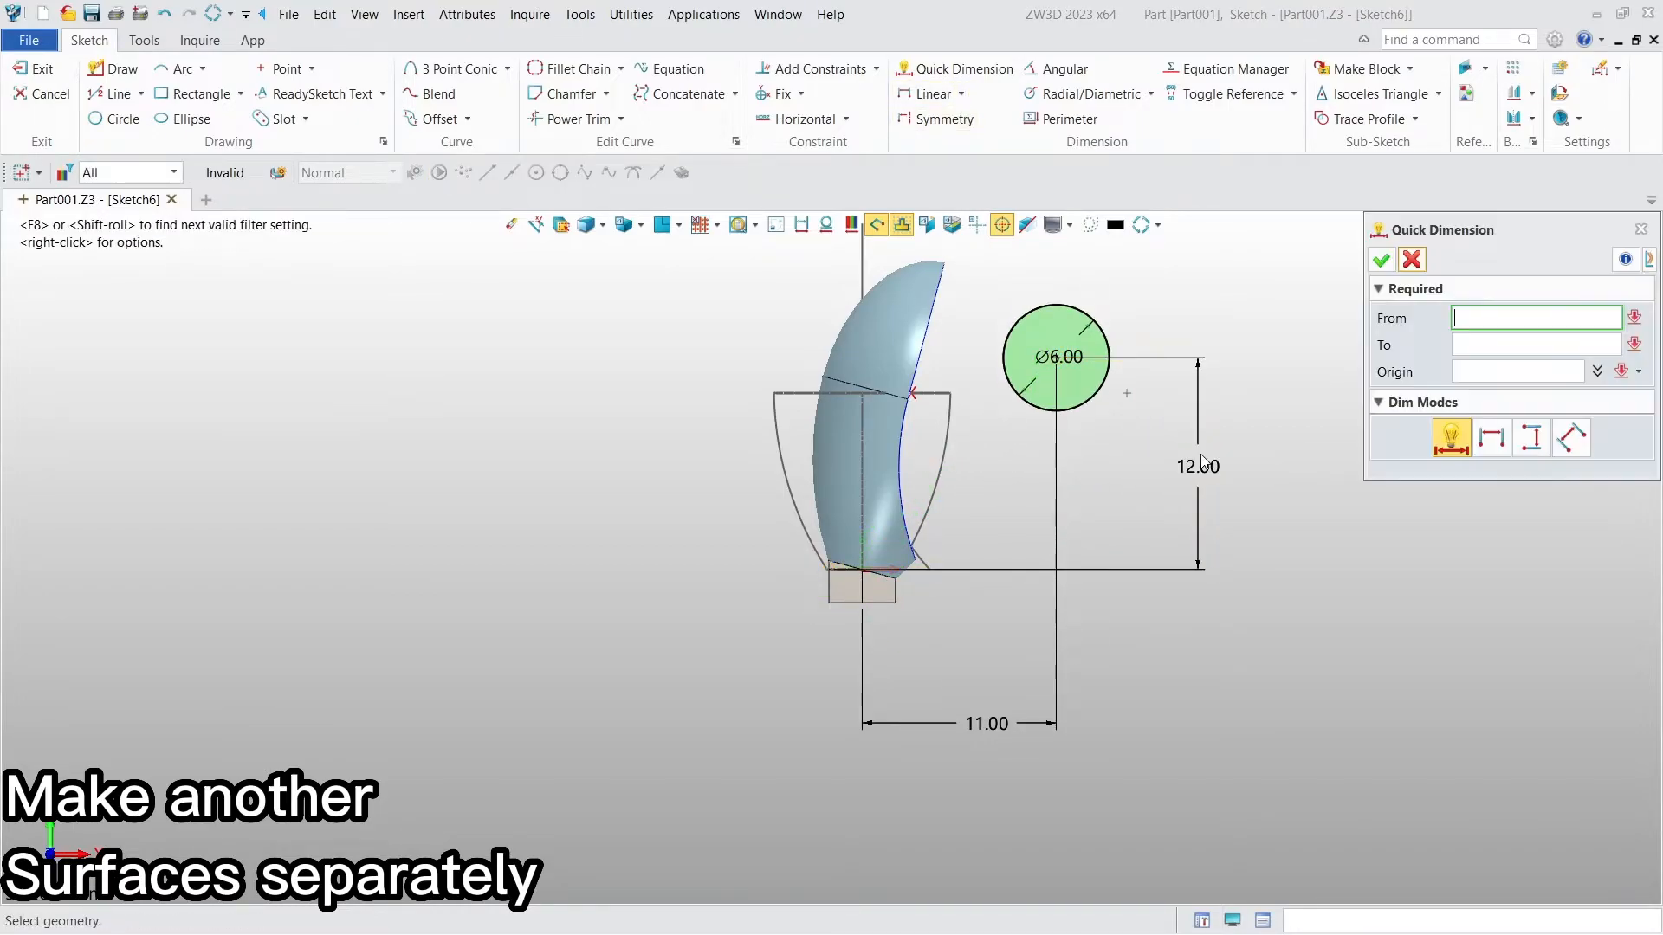
pyautogui.click(1383, 261)
pyautogui.click(35, 69)
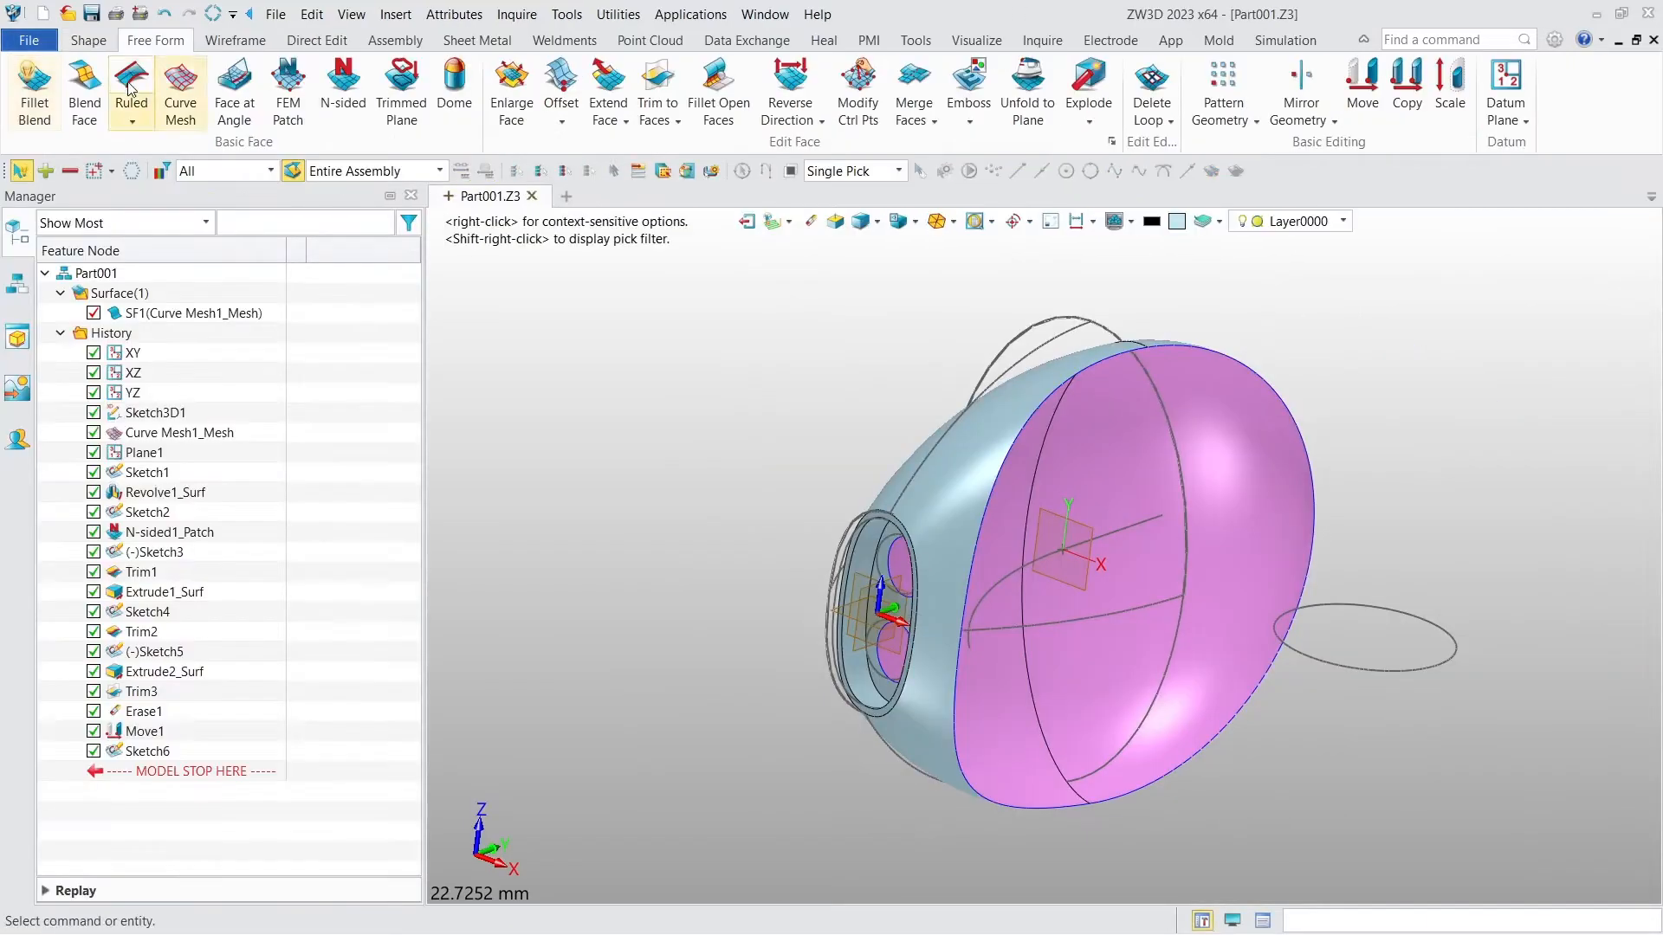
# Extrude the circle sketch as an open surface using 2 sides, with start 5 mm and end 28 mm
pyautogui.click(88, 40)
pyautogui.click(132, 87)
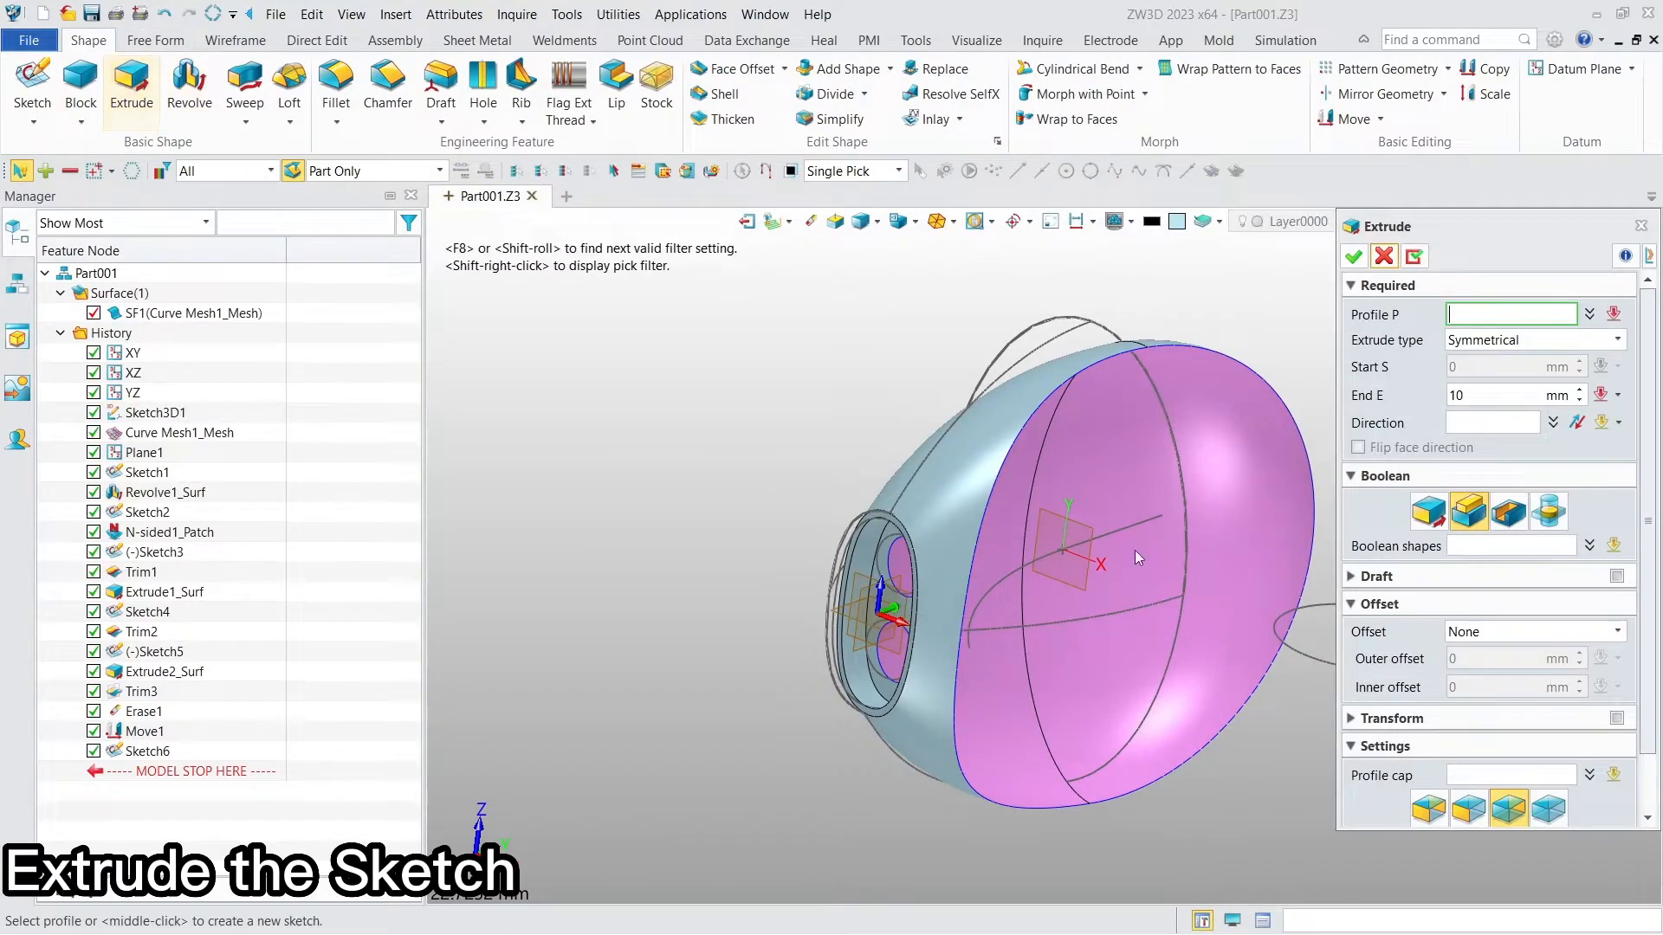
pyautogui.click(1310, 664)
pyautogui.click(1617, 339)
pyautogui.click(1490, 374)
pyautogui.click(934, 224)
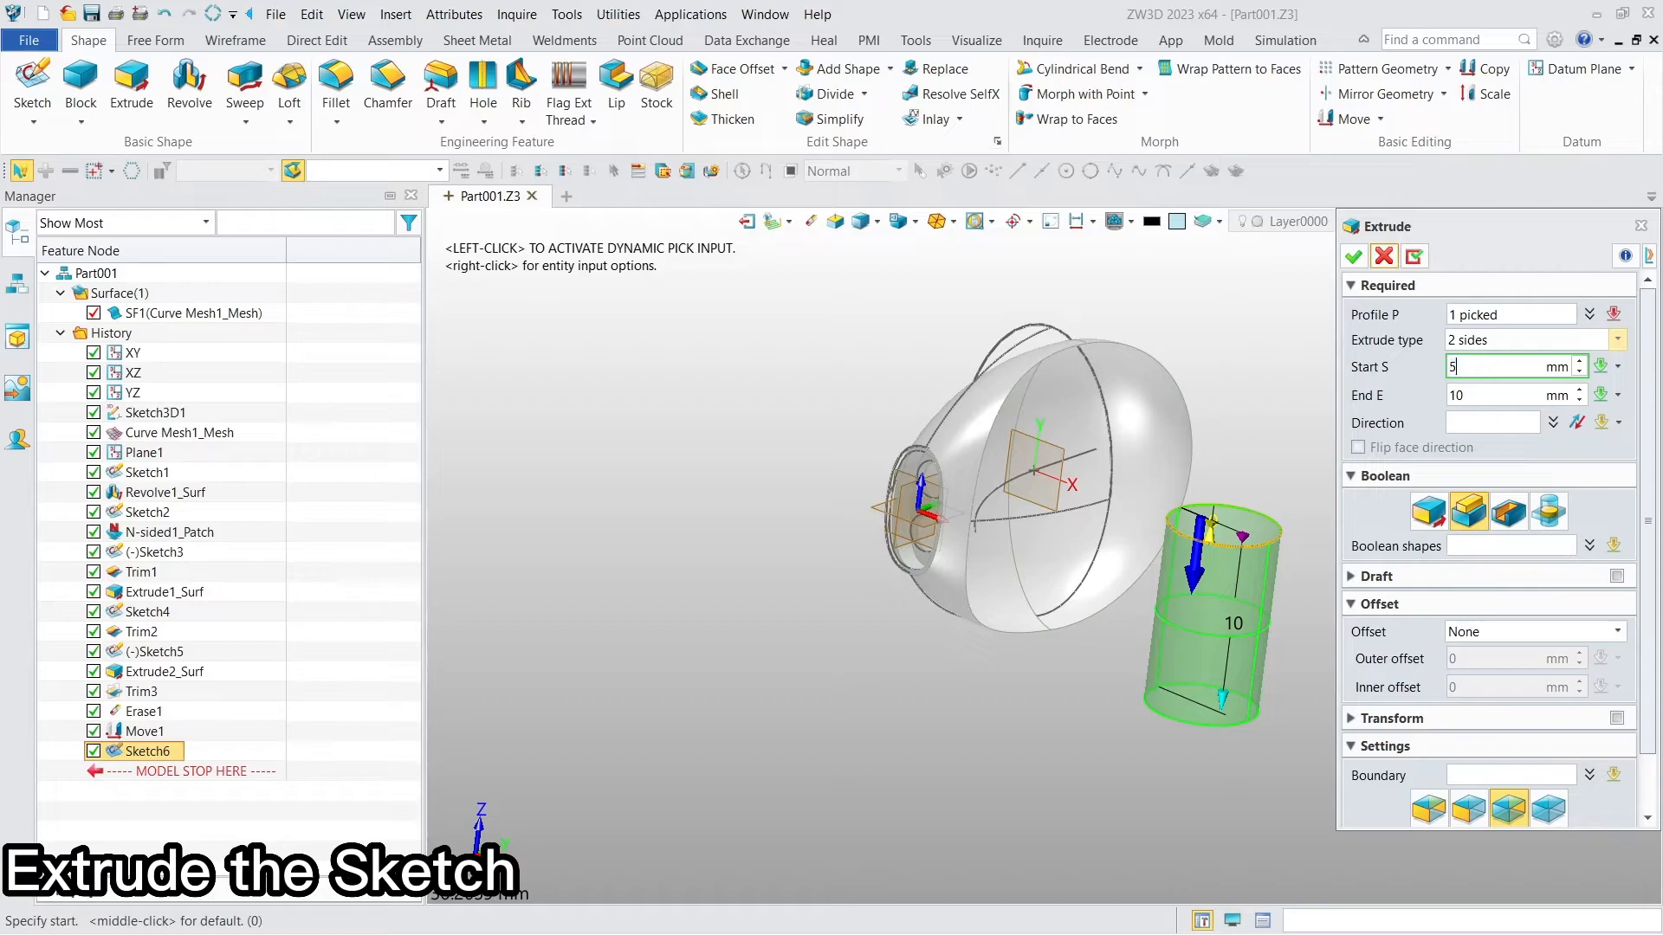
pyautogui.write('5')
pyautogui.press('Tab')
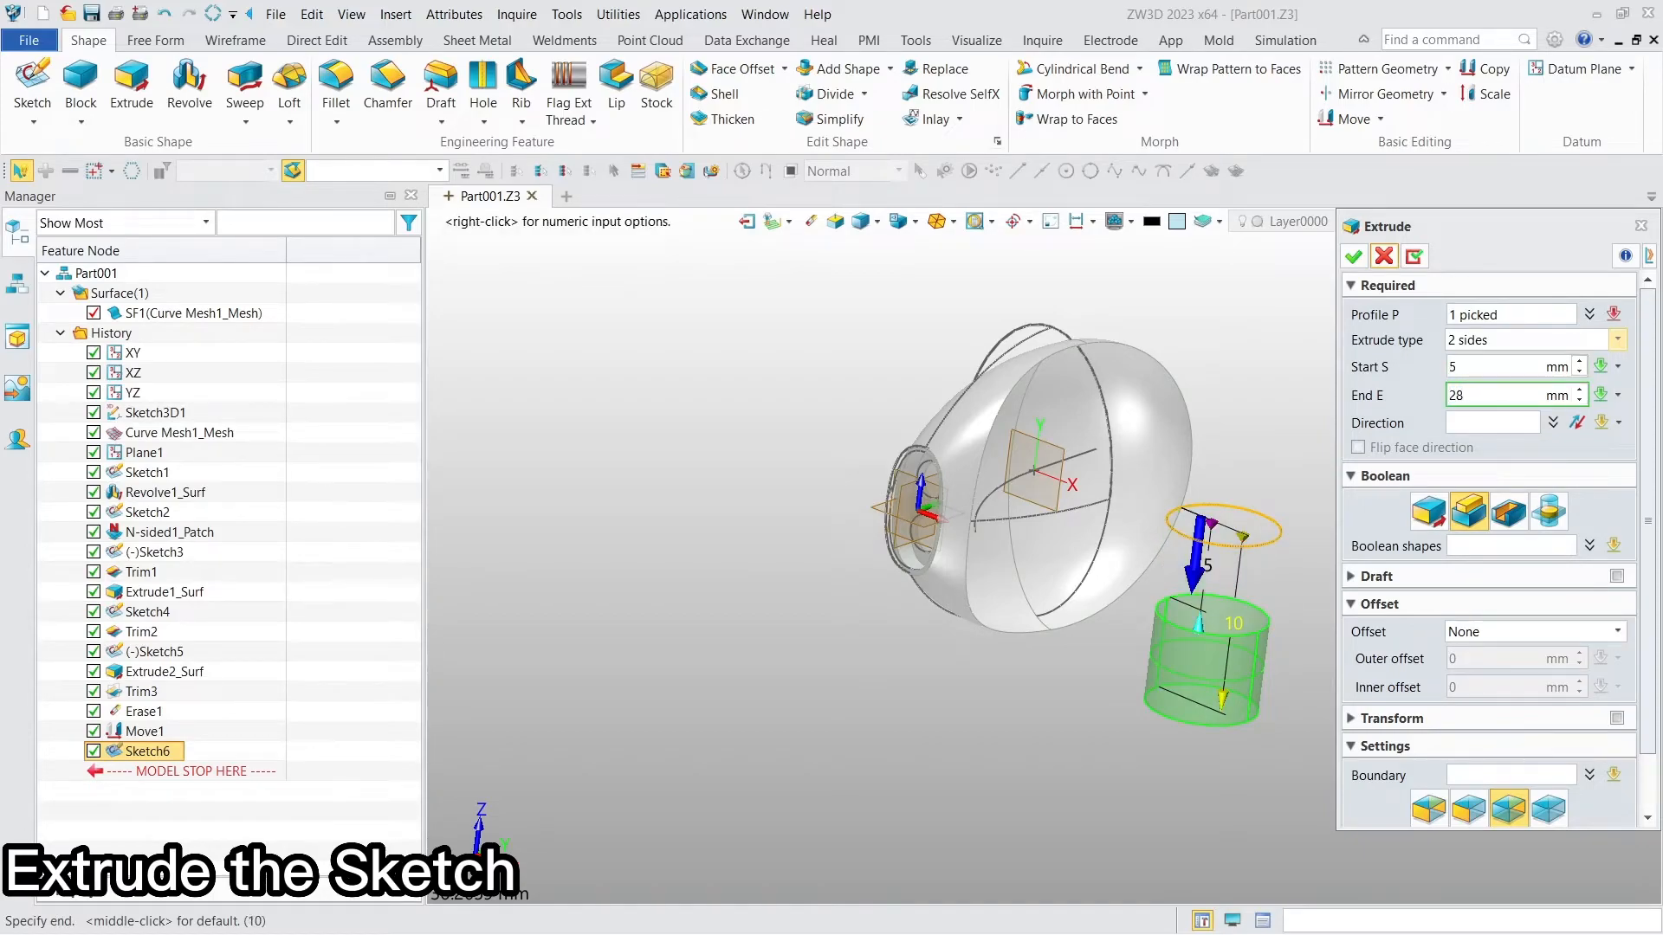
pyautogui.press('Return')
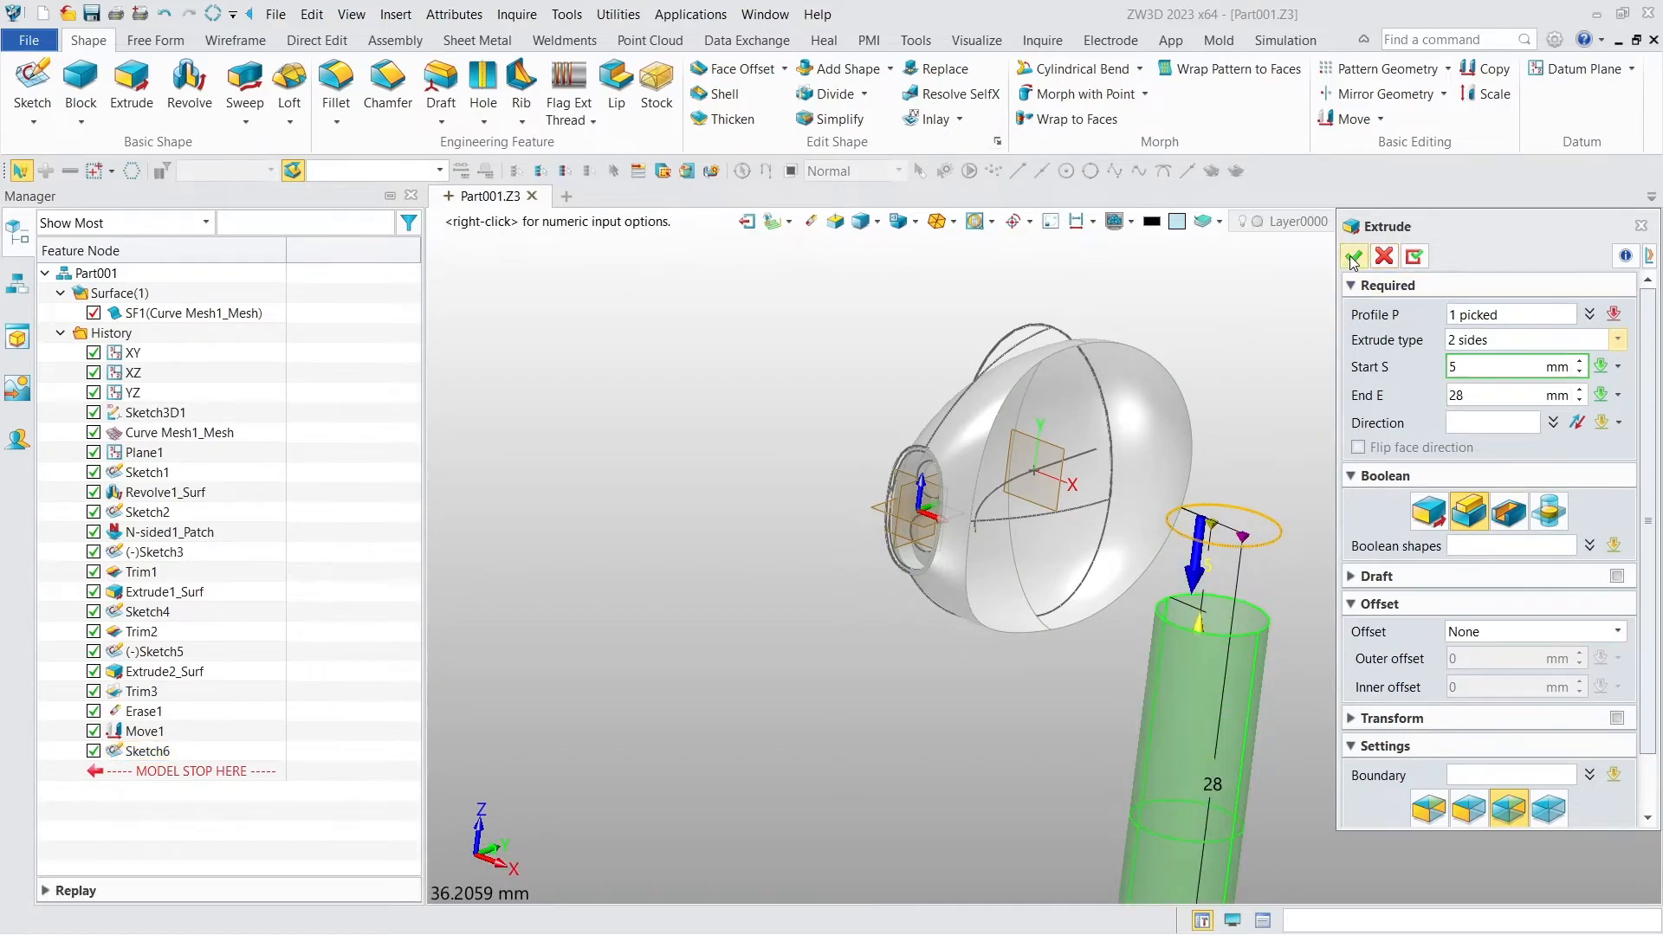
pyautogui.click(1354, 258)
# On the XY plane, sketch a 6 mm horizontal midpoint line from the circle's centre 11,12 to 14,12, and exit the sketch
pyautogui.rightClick(876, 597)
pyautogui.click(893, 577)
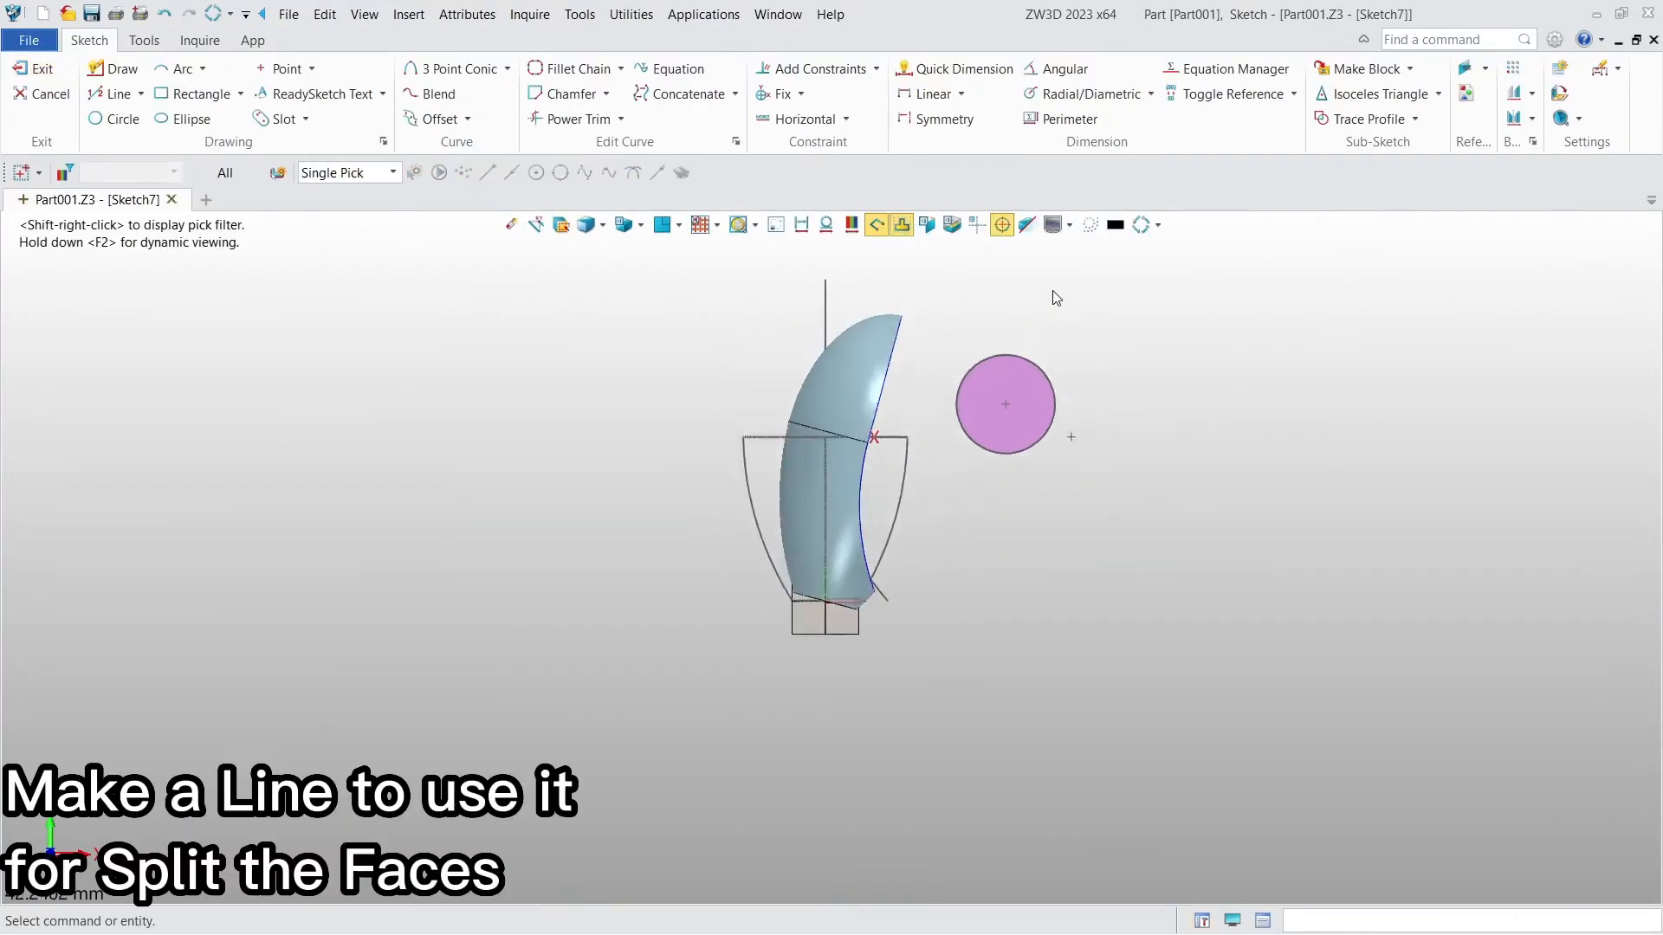
pyautogui.click(112, 93)
pyautogui.click(1628, 323)
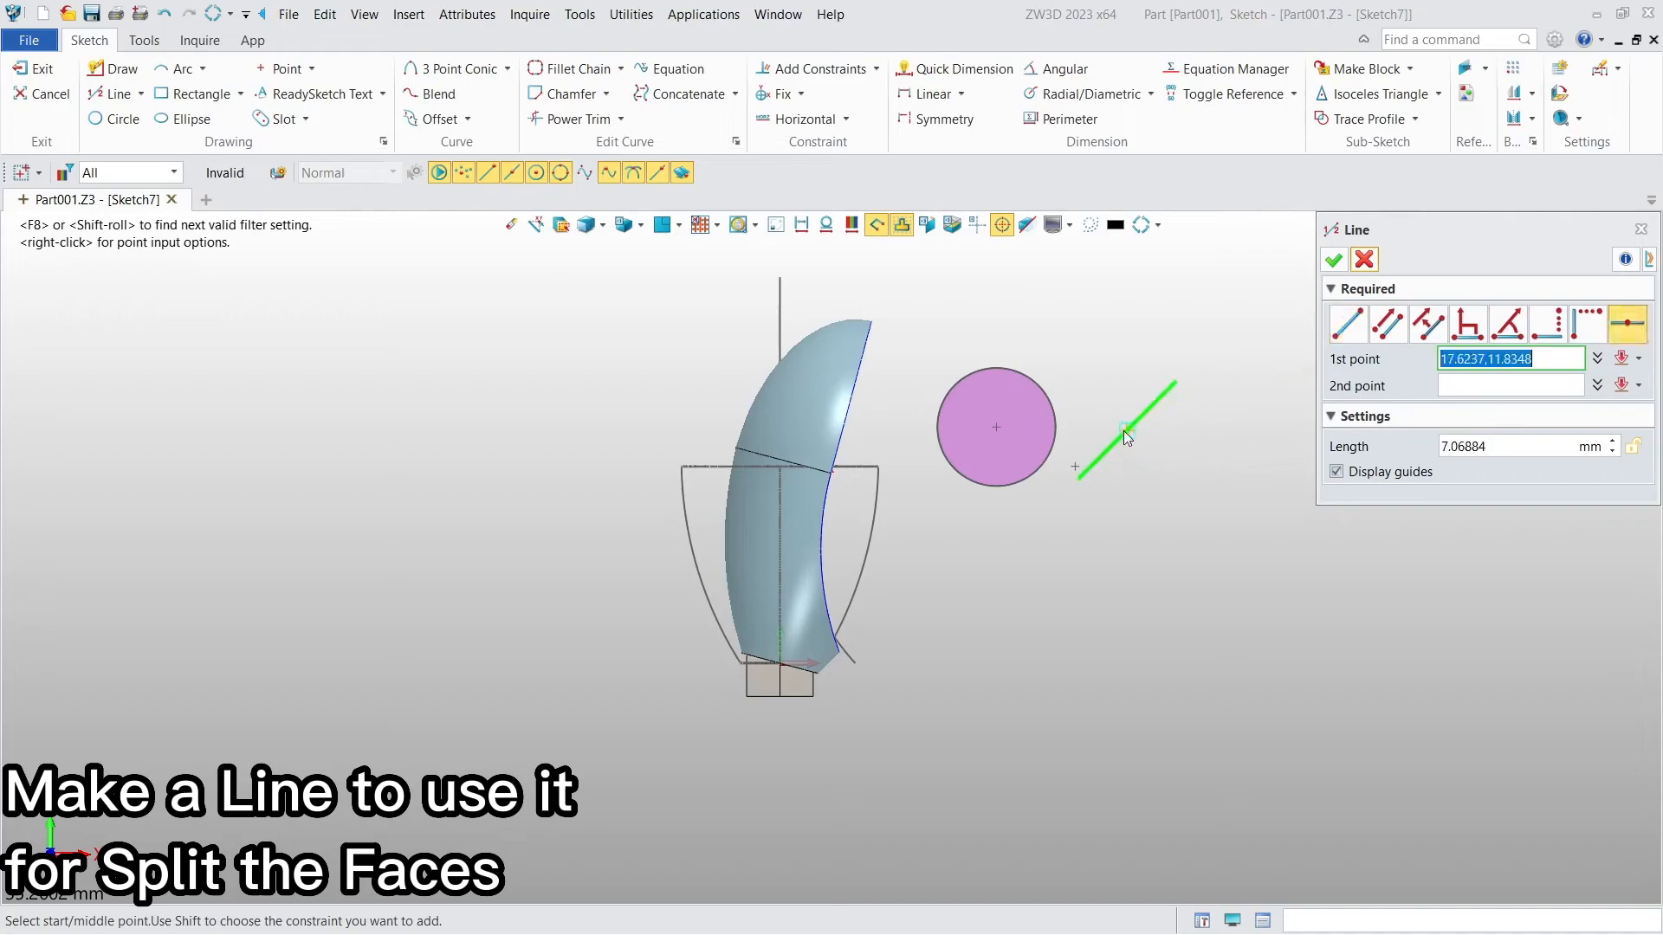
pyautogui.click(952, 423)
pyautogui.click(1054, 425)
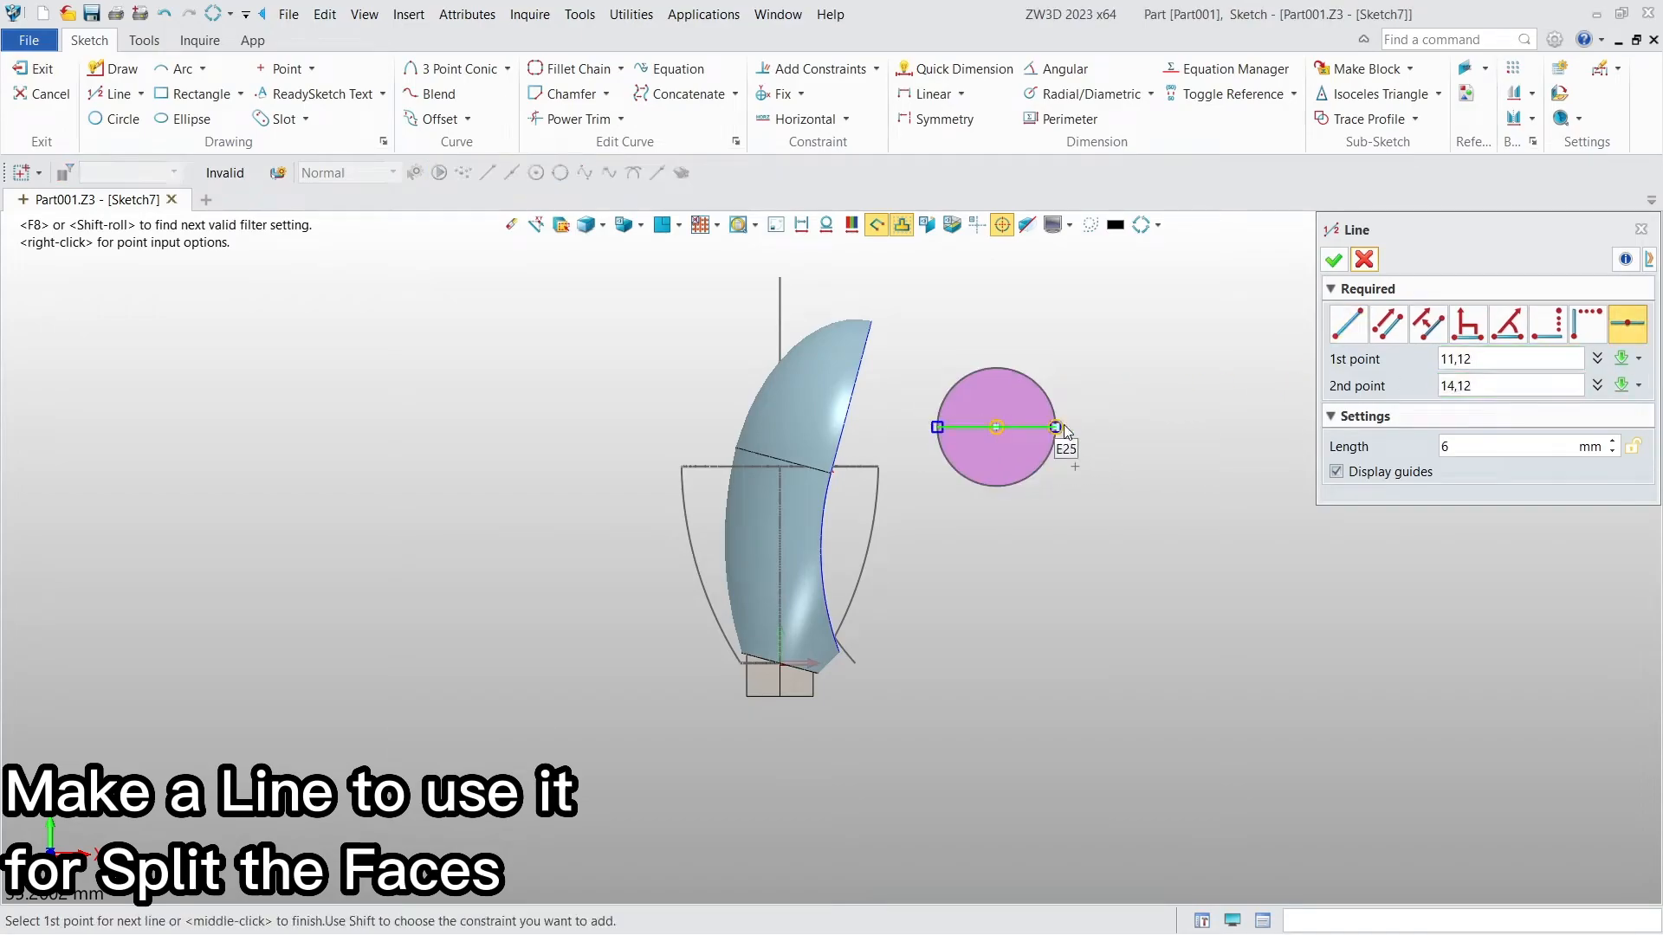
pyautogui.click(1334, 260)
pyautogui.click(35, 69)
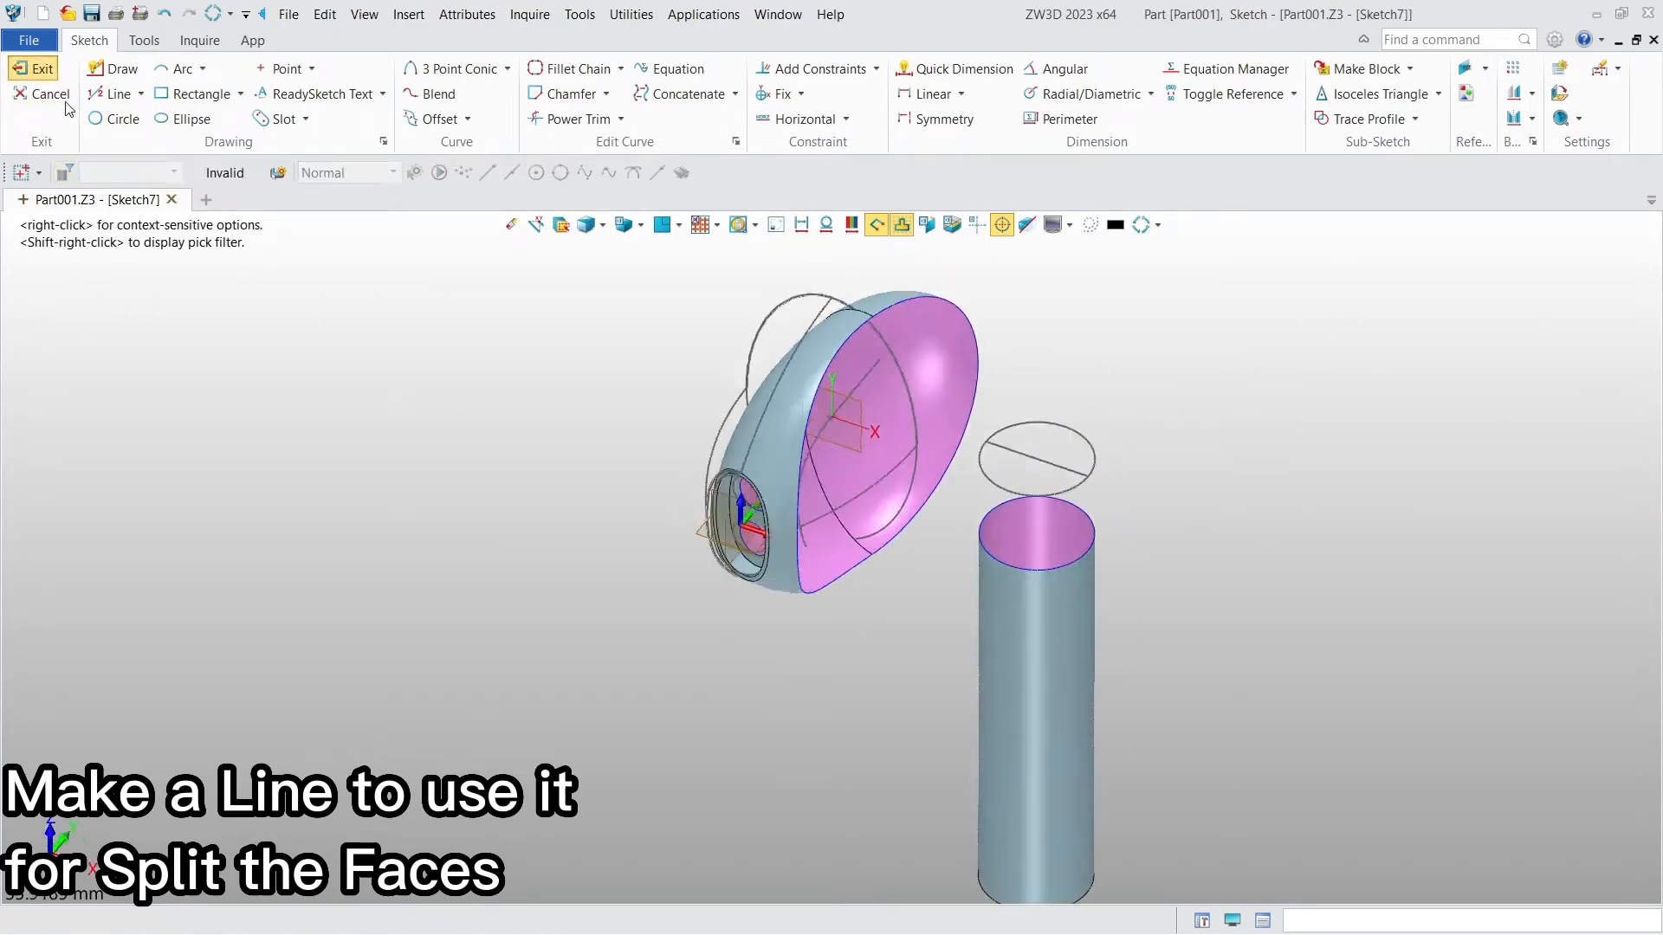
# Split the extruded cylinder face with the sketched diameter line, using Split with Curves and Directed projection
pyautogui.click(156, 40)
pyautogui.click(656, 126)
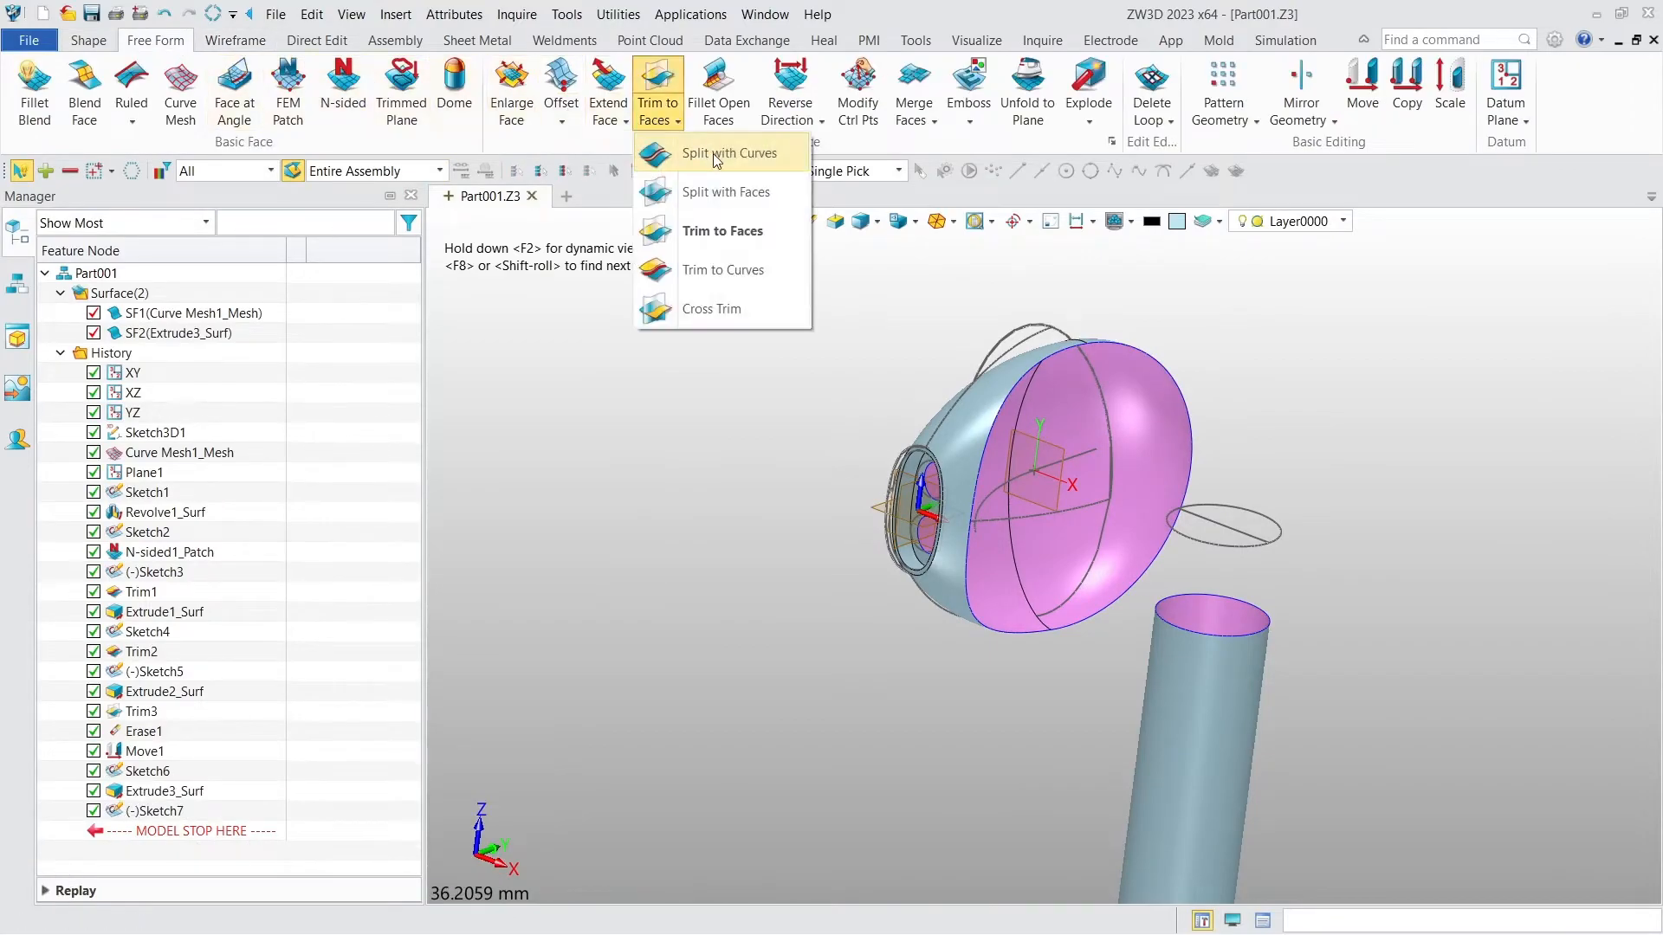
pyautogui.click(714, 152)
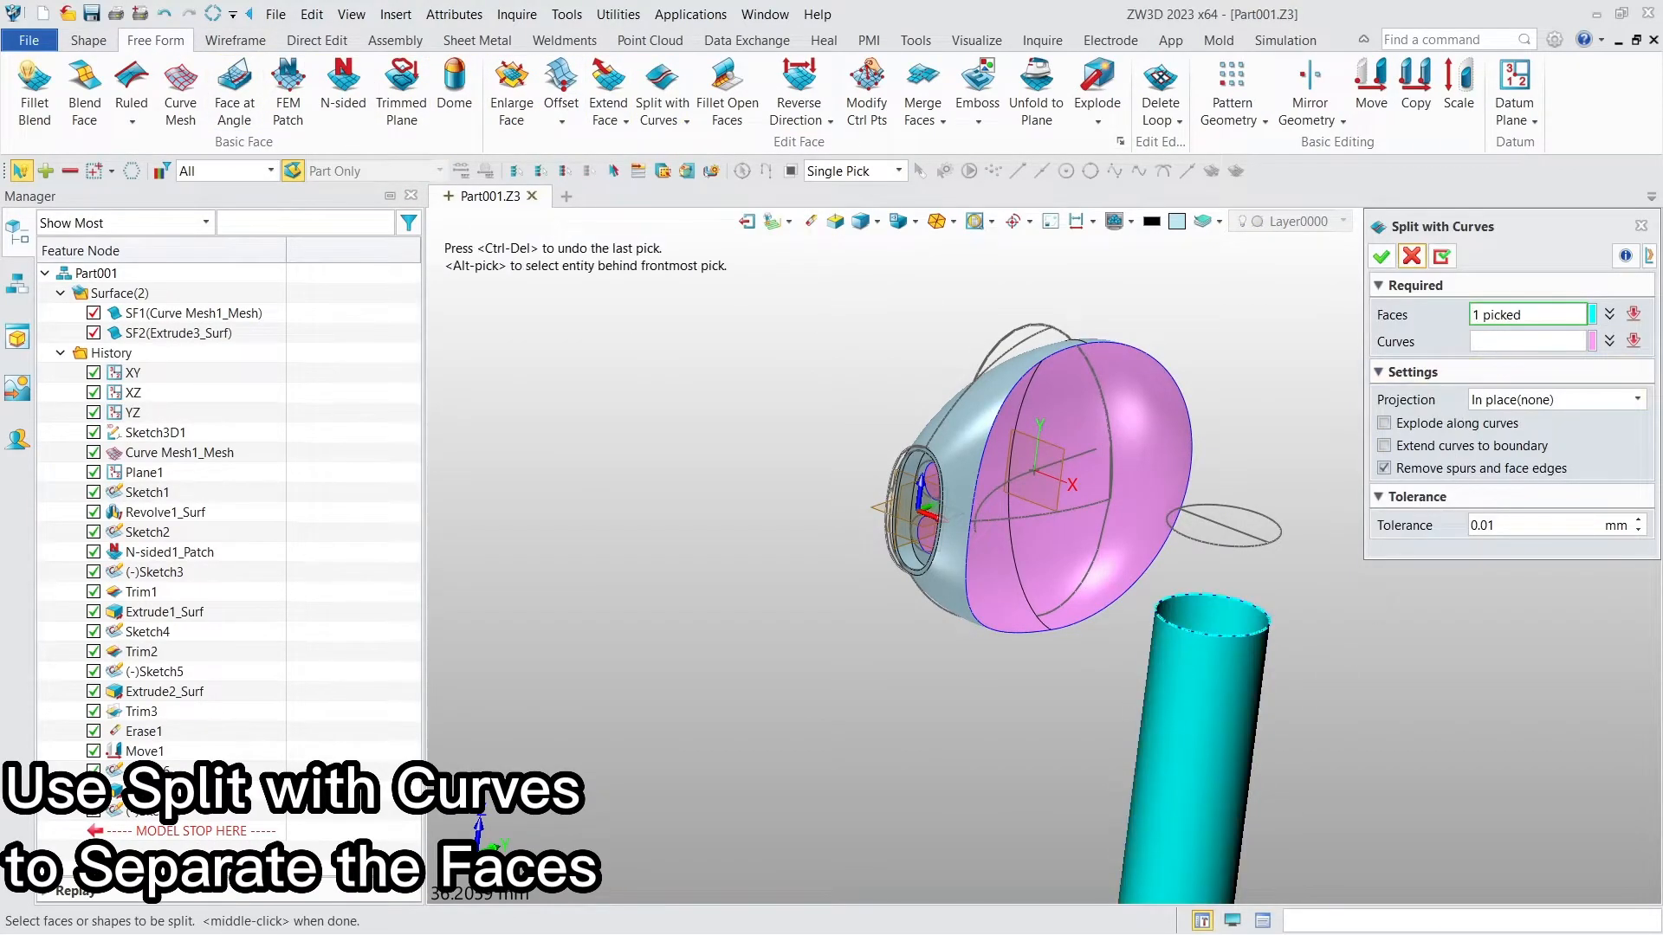
pyautogui.middleClick(1386, 485)
pyautogui.click(1254, 512)
pyautogui.click(1635, 400)
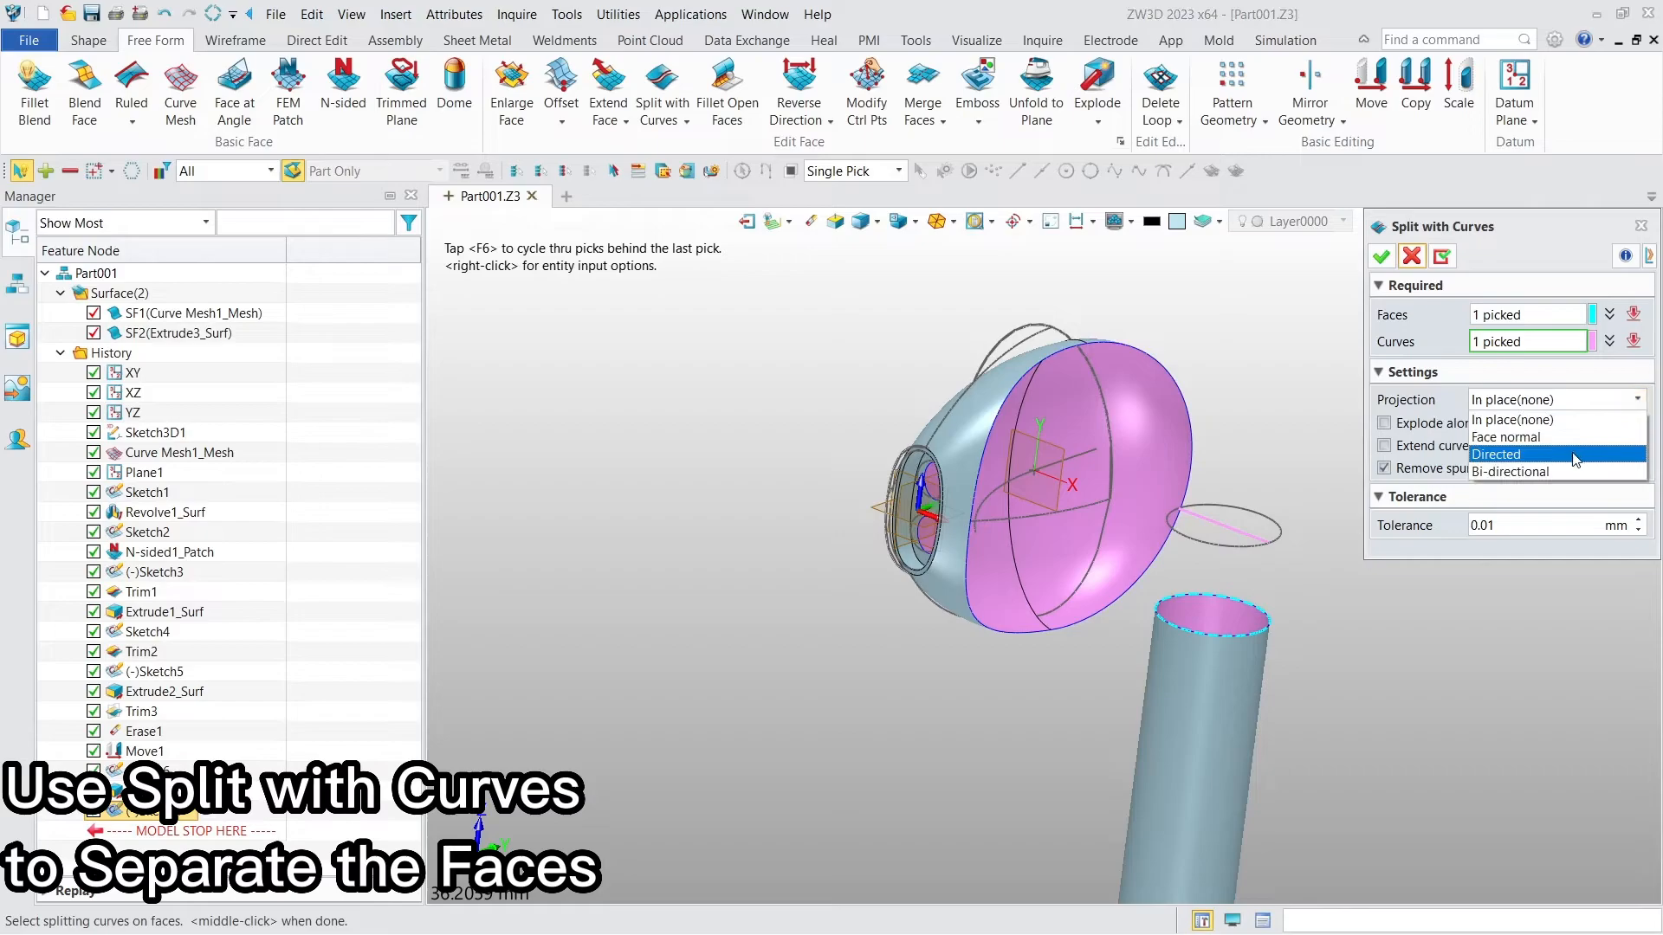
pyautogui.click(1570, 456)
pyautogui.click(1623, 426)
pyautogui.click(1599, 561)
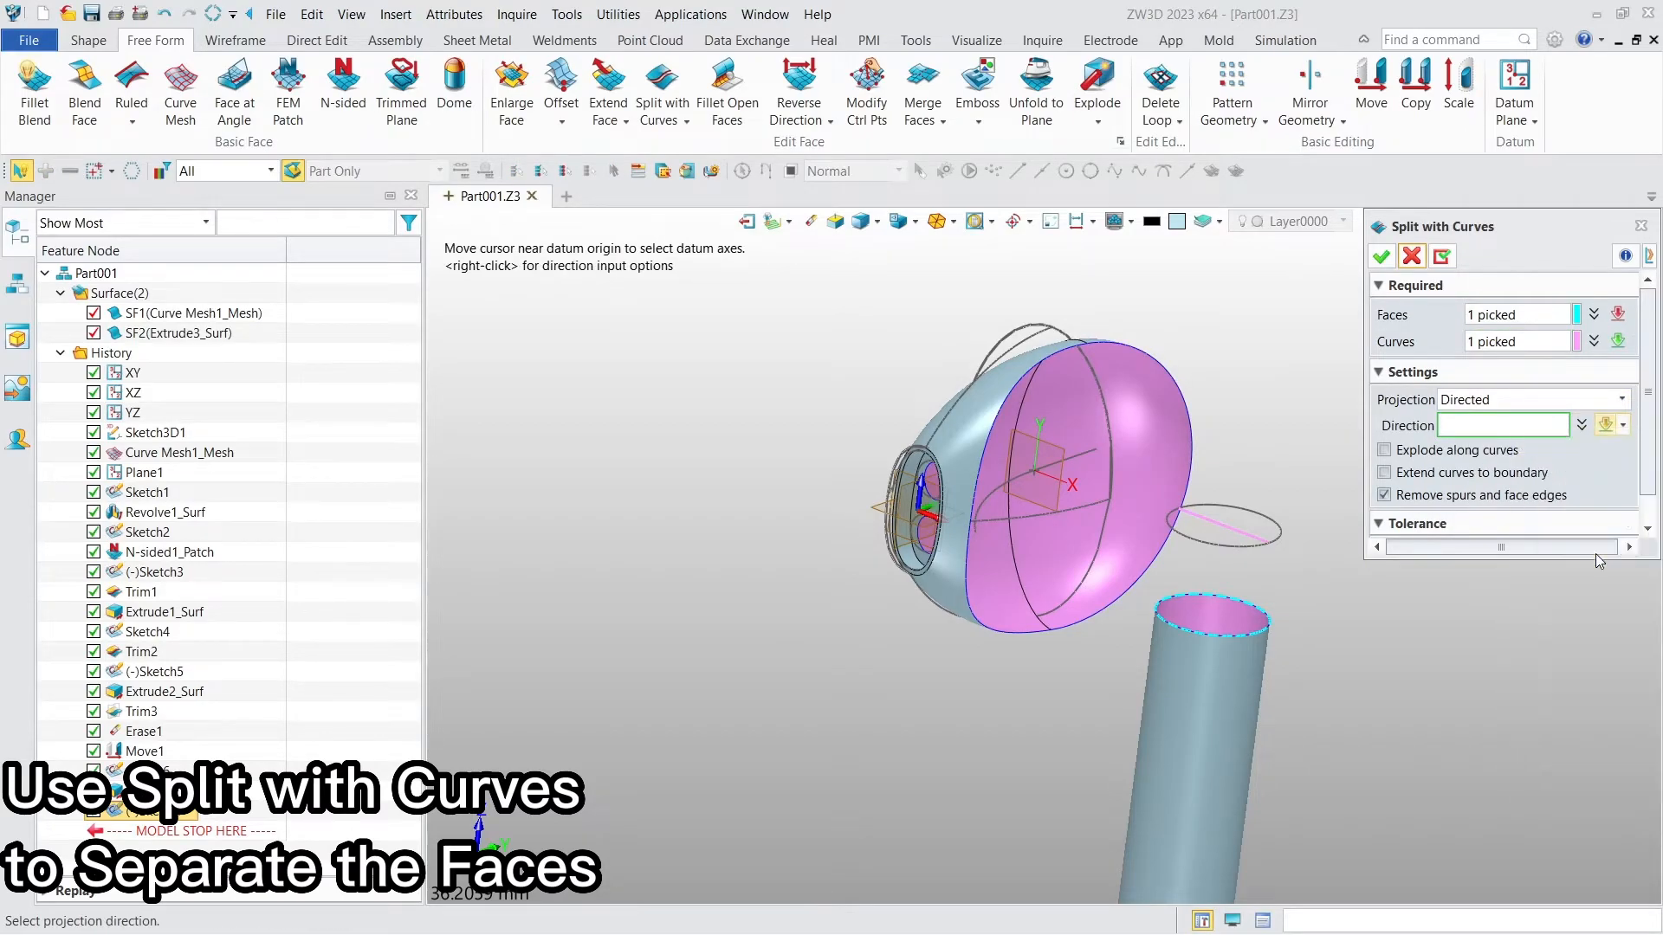
pyautogui.click(1384, 259)
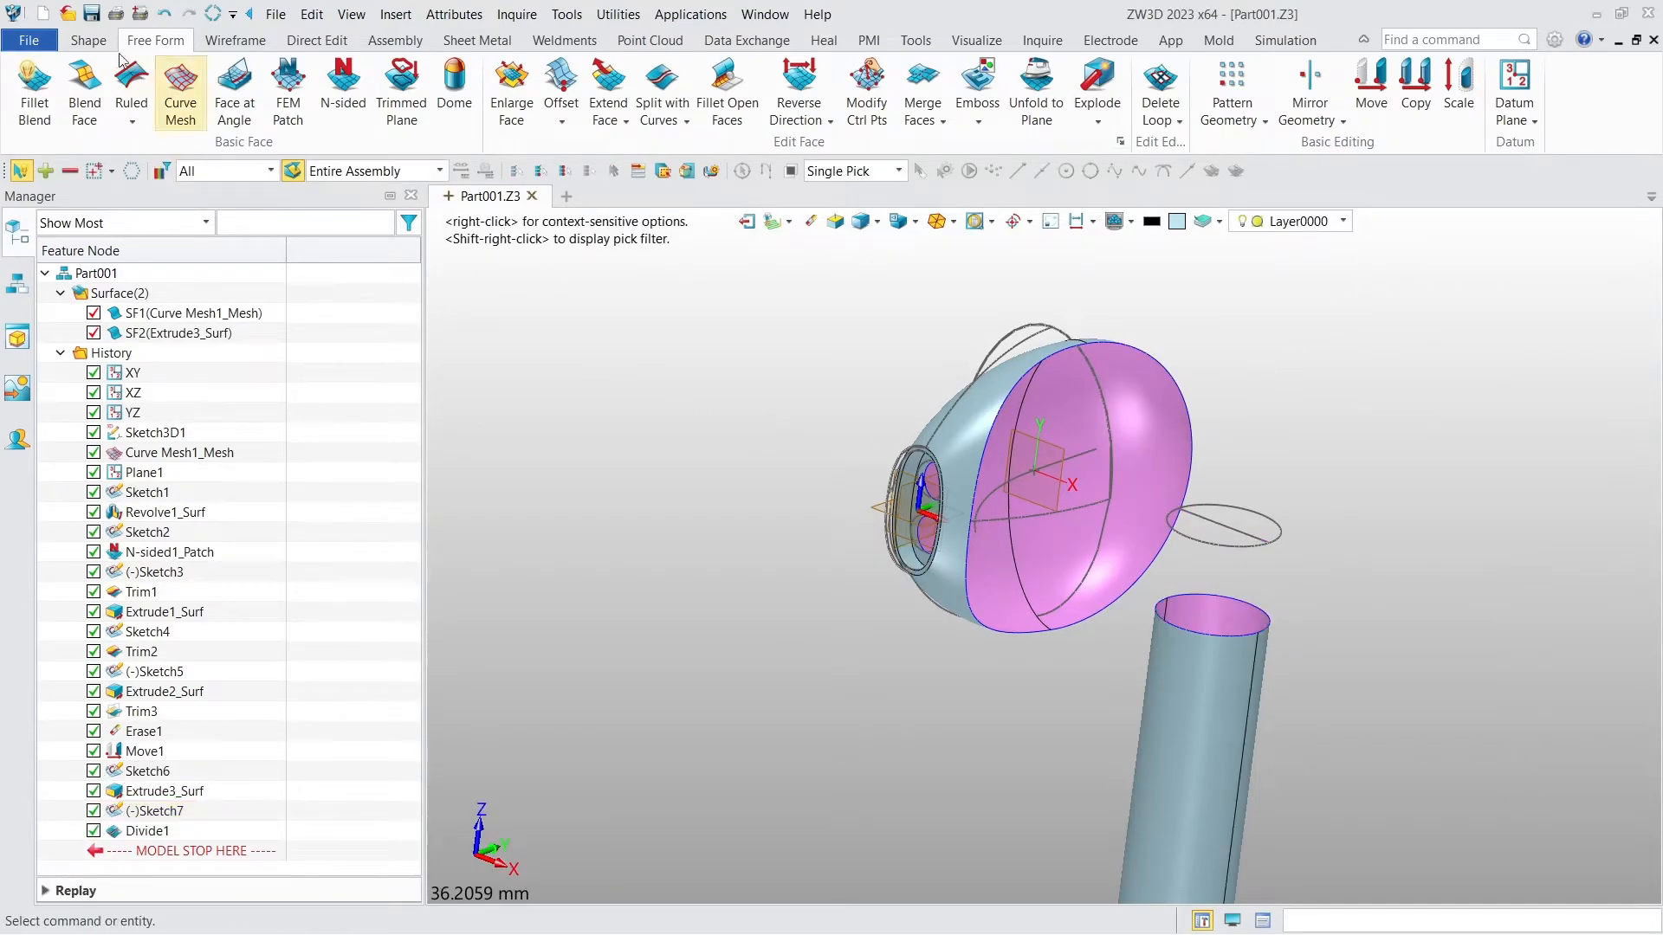
# Loft a tangent surface from one half of the body's trimmed edge to one half of the cylinder's rim, joined by Boolean add
pyautogui.click(88, 40)
pyautogui.click(288, 91)
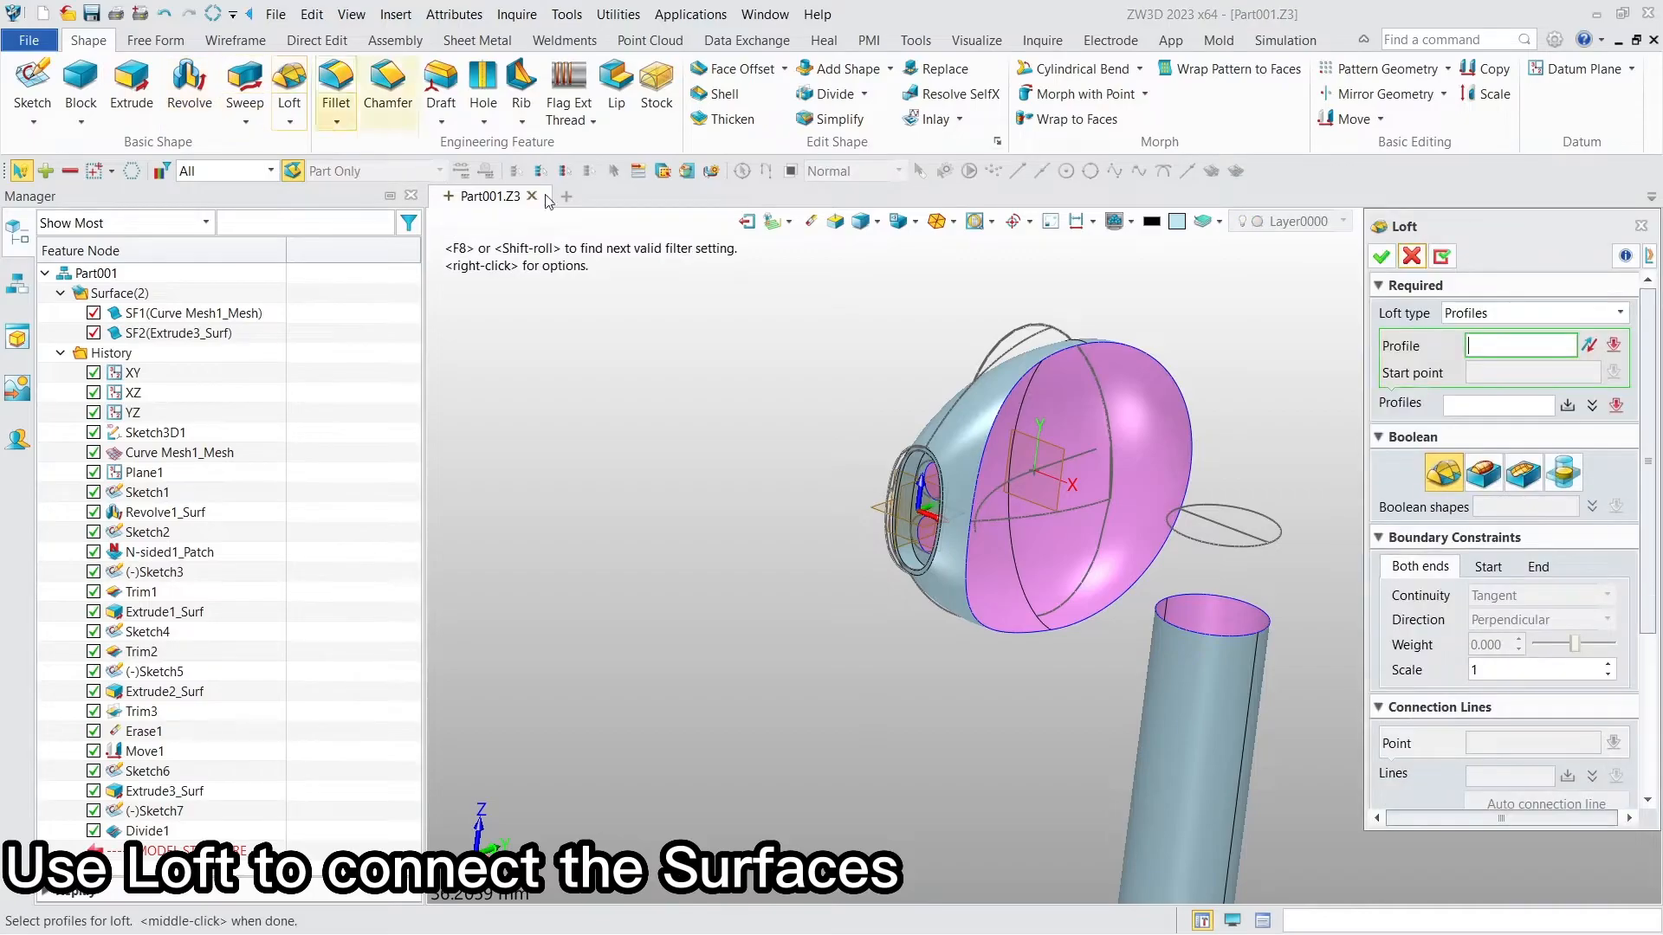
pyautogui.click(1050, 365)
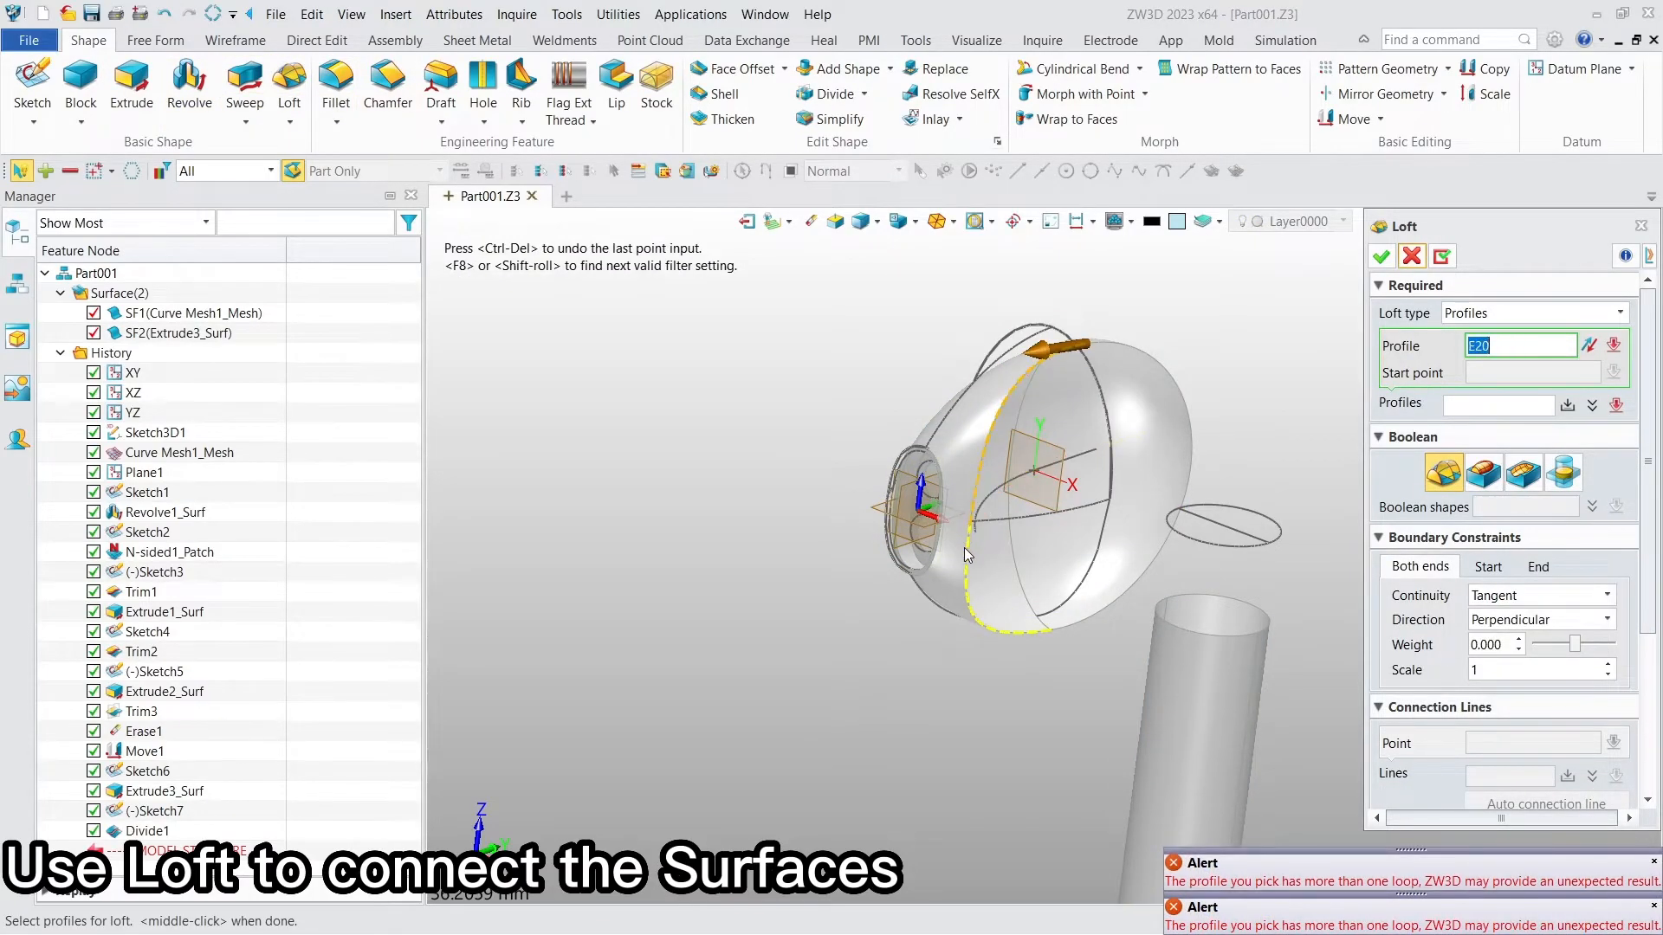
pyautogui.middleClick(976, 610)
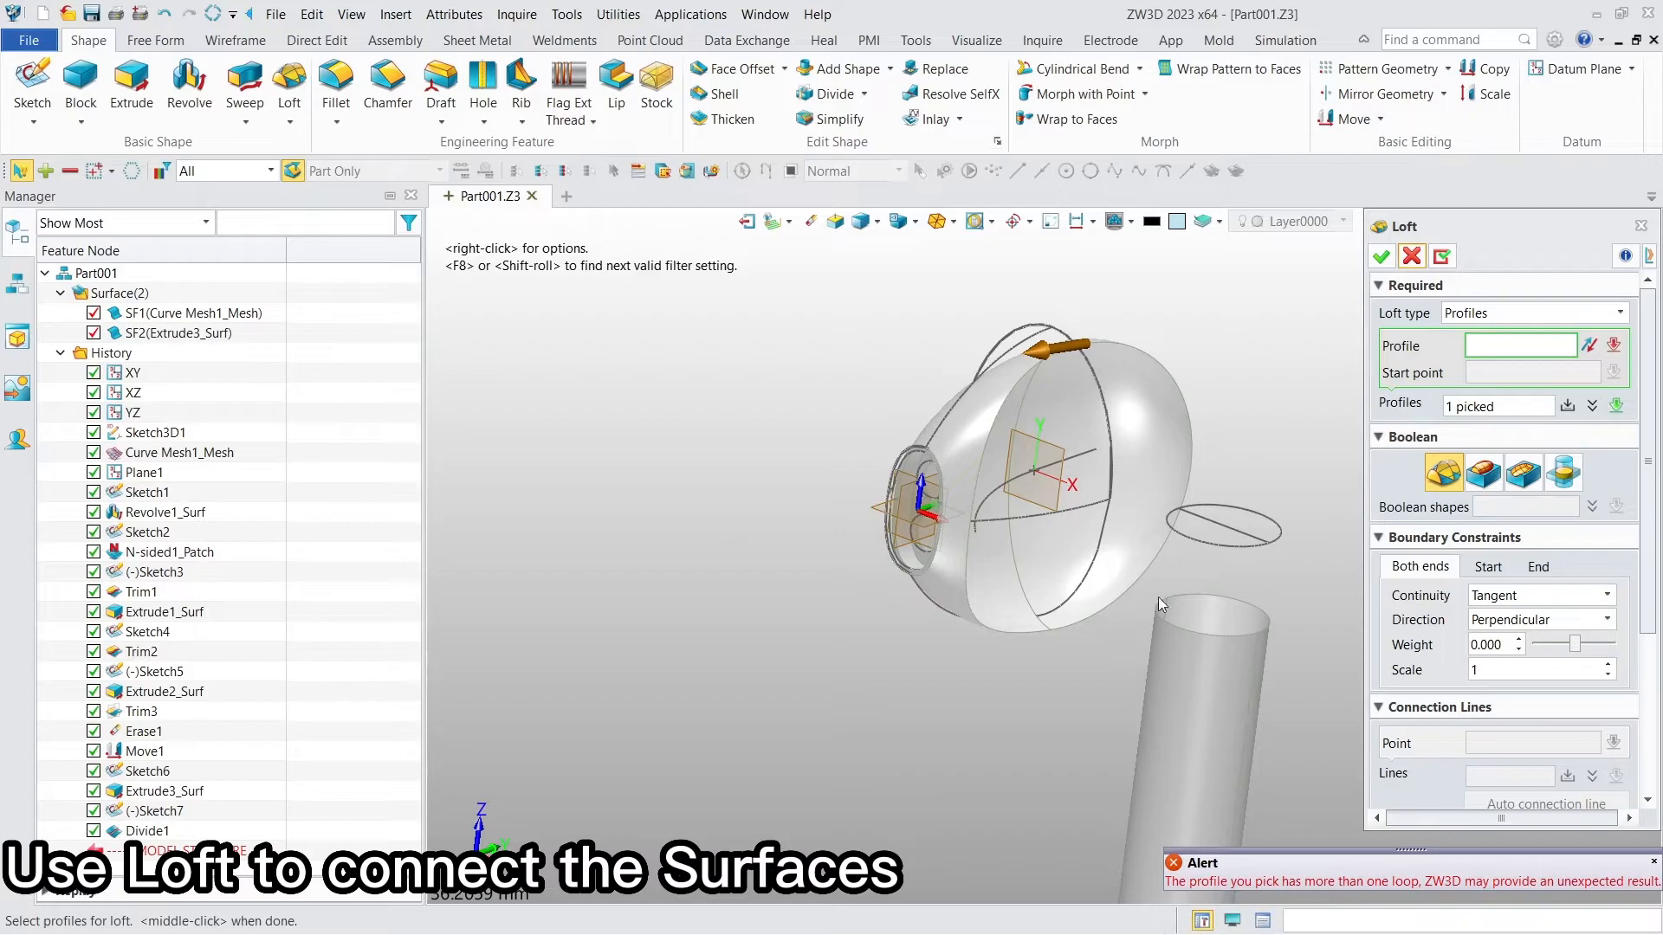
pyautogui.click(1231, 639)
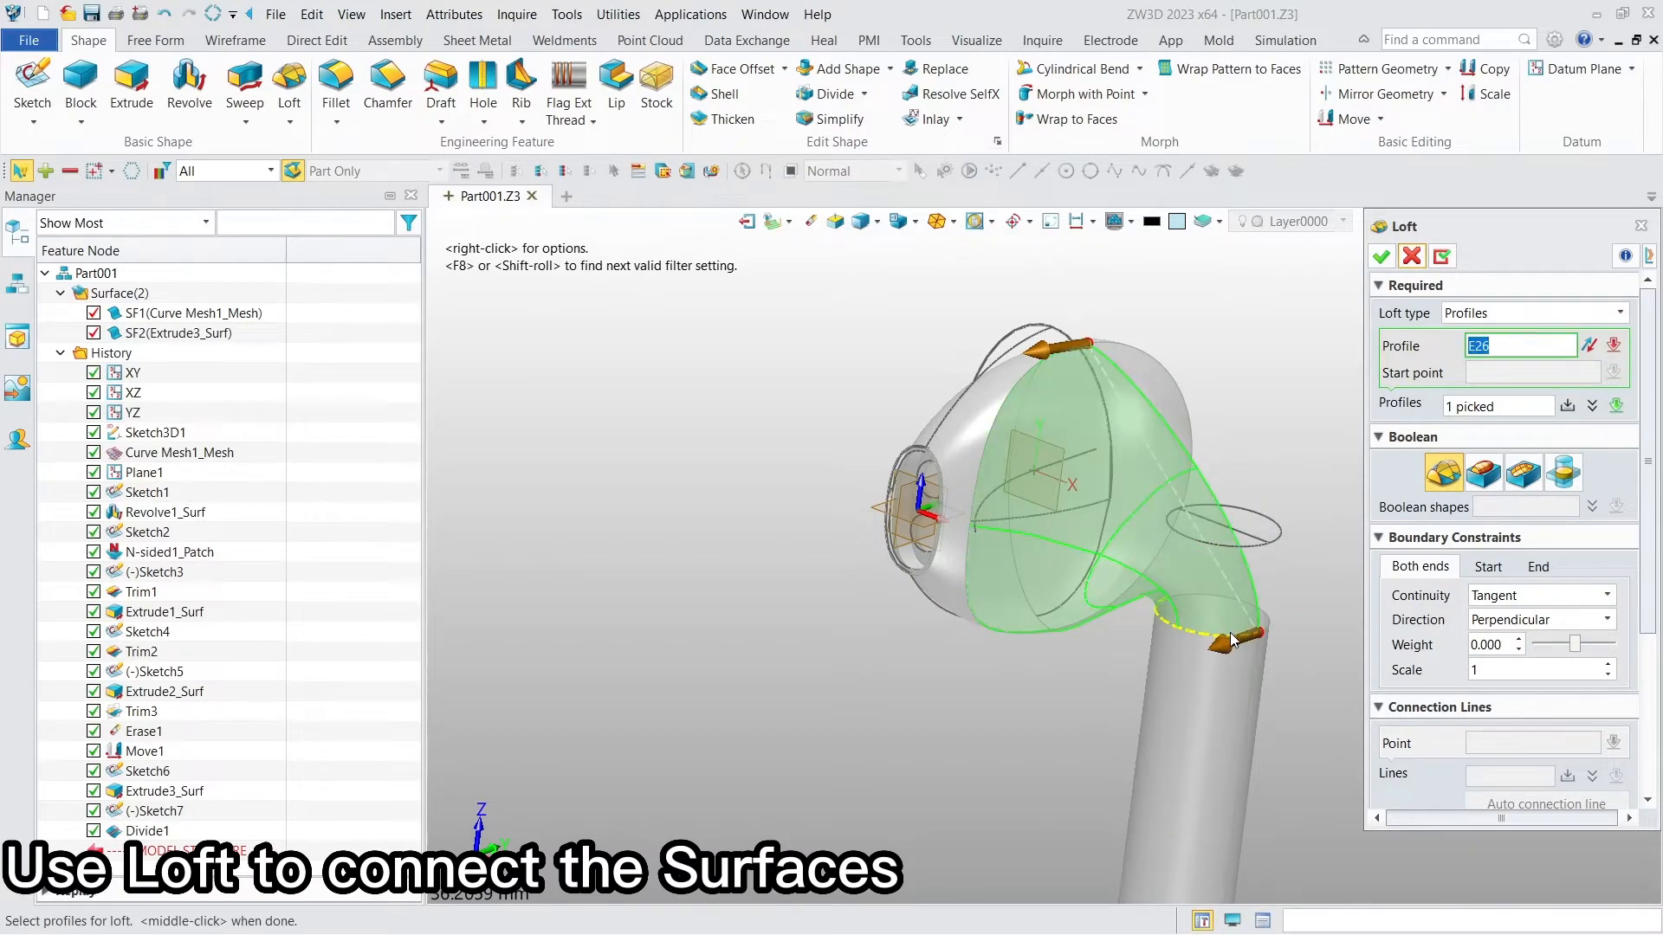
pyautogui.click(1260, 634)
pyautogui.middleClick(1306, 634)
pyautogui.moveTo(1304, 630); pyautogui.dragTo(1154, 706, button='right')
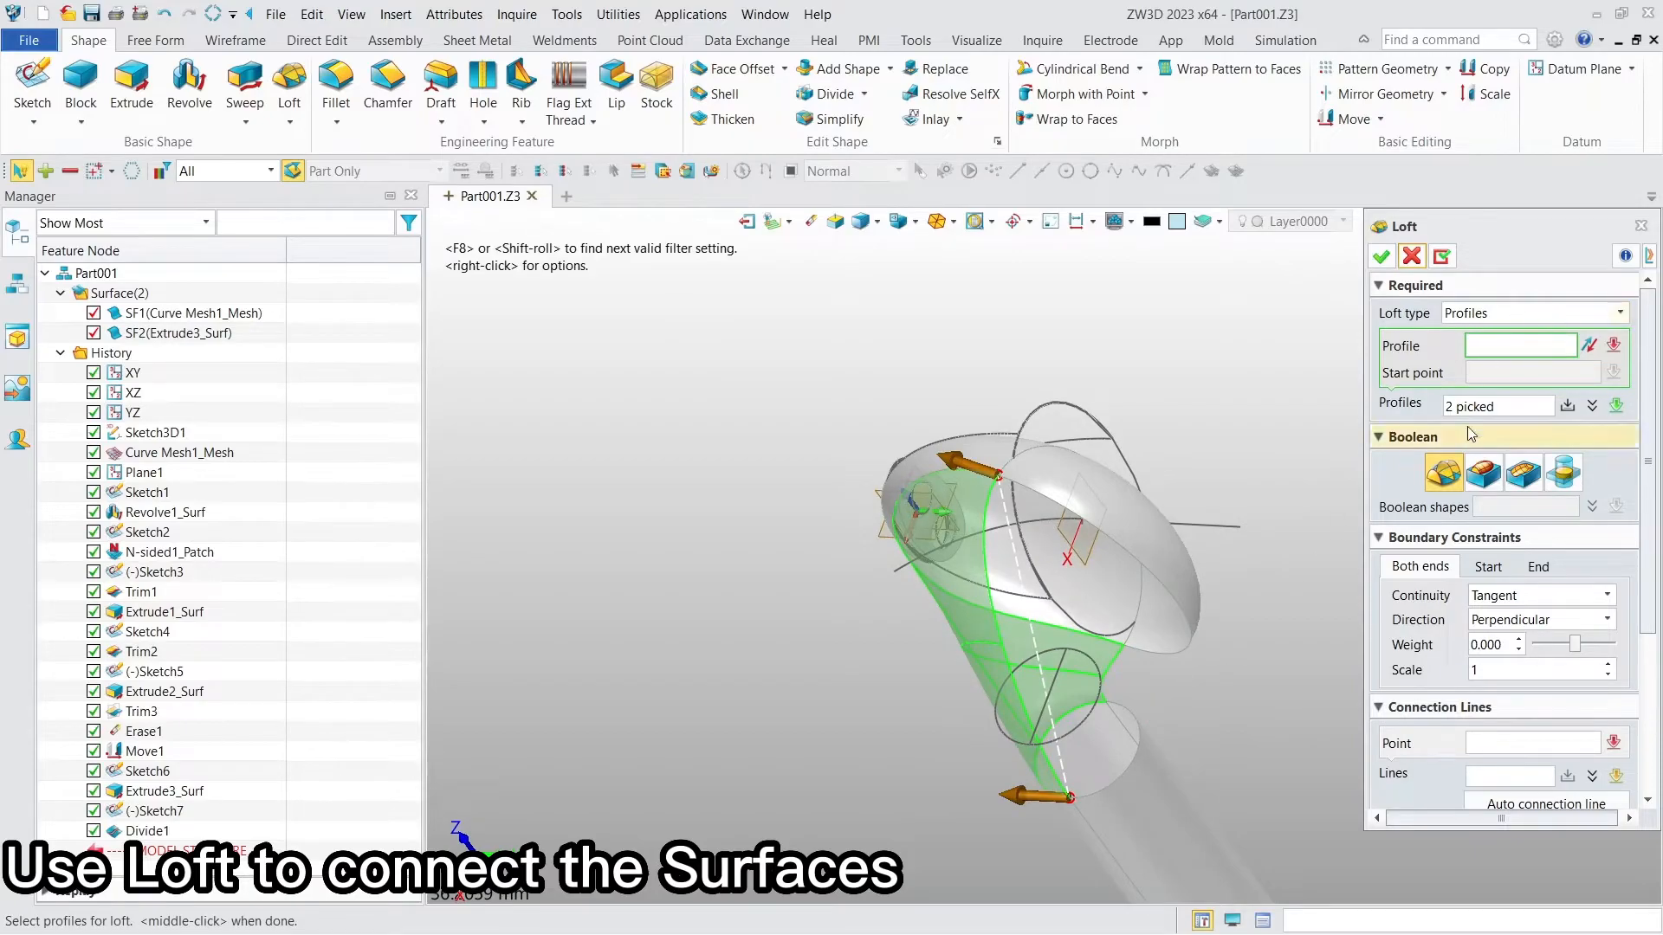
pyautogui.click(1484, 472)
pyautogui.click(1442, 256)
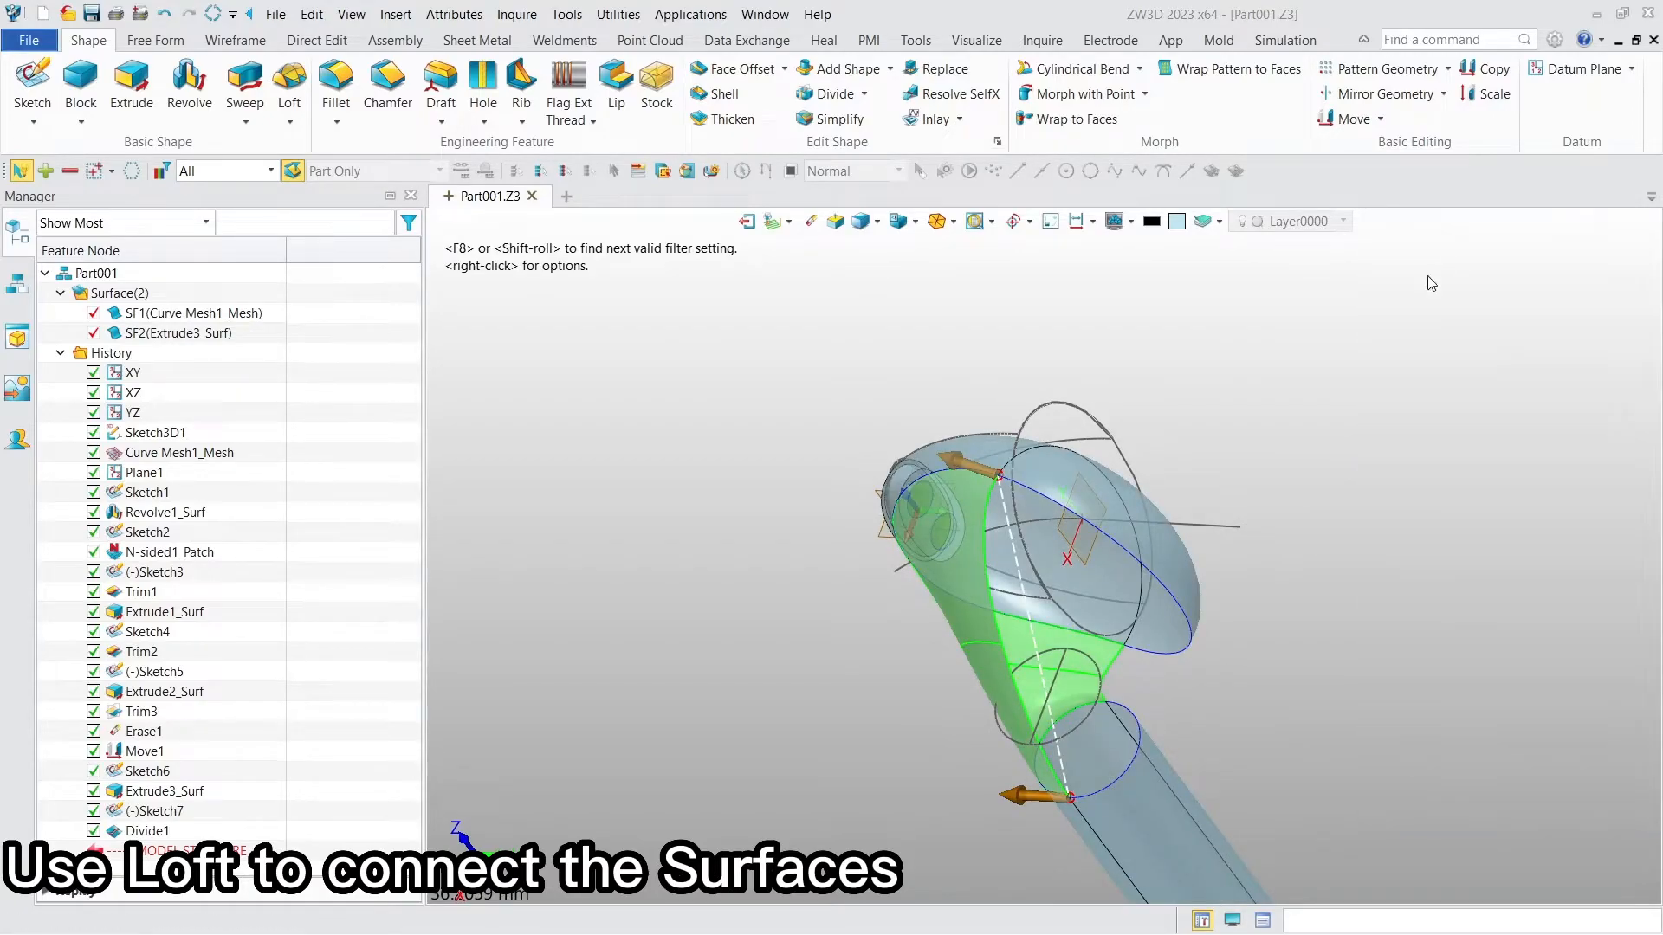
# Loft a tangent surface between the remaining halves of the head's trimmed edge and the cylinder's rim, joined by Boolean add
pyautogui.click(1041, 492)
pyautogui.middleClick(1150, 767)
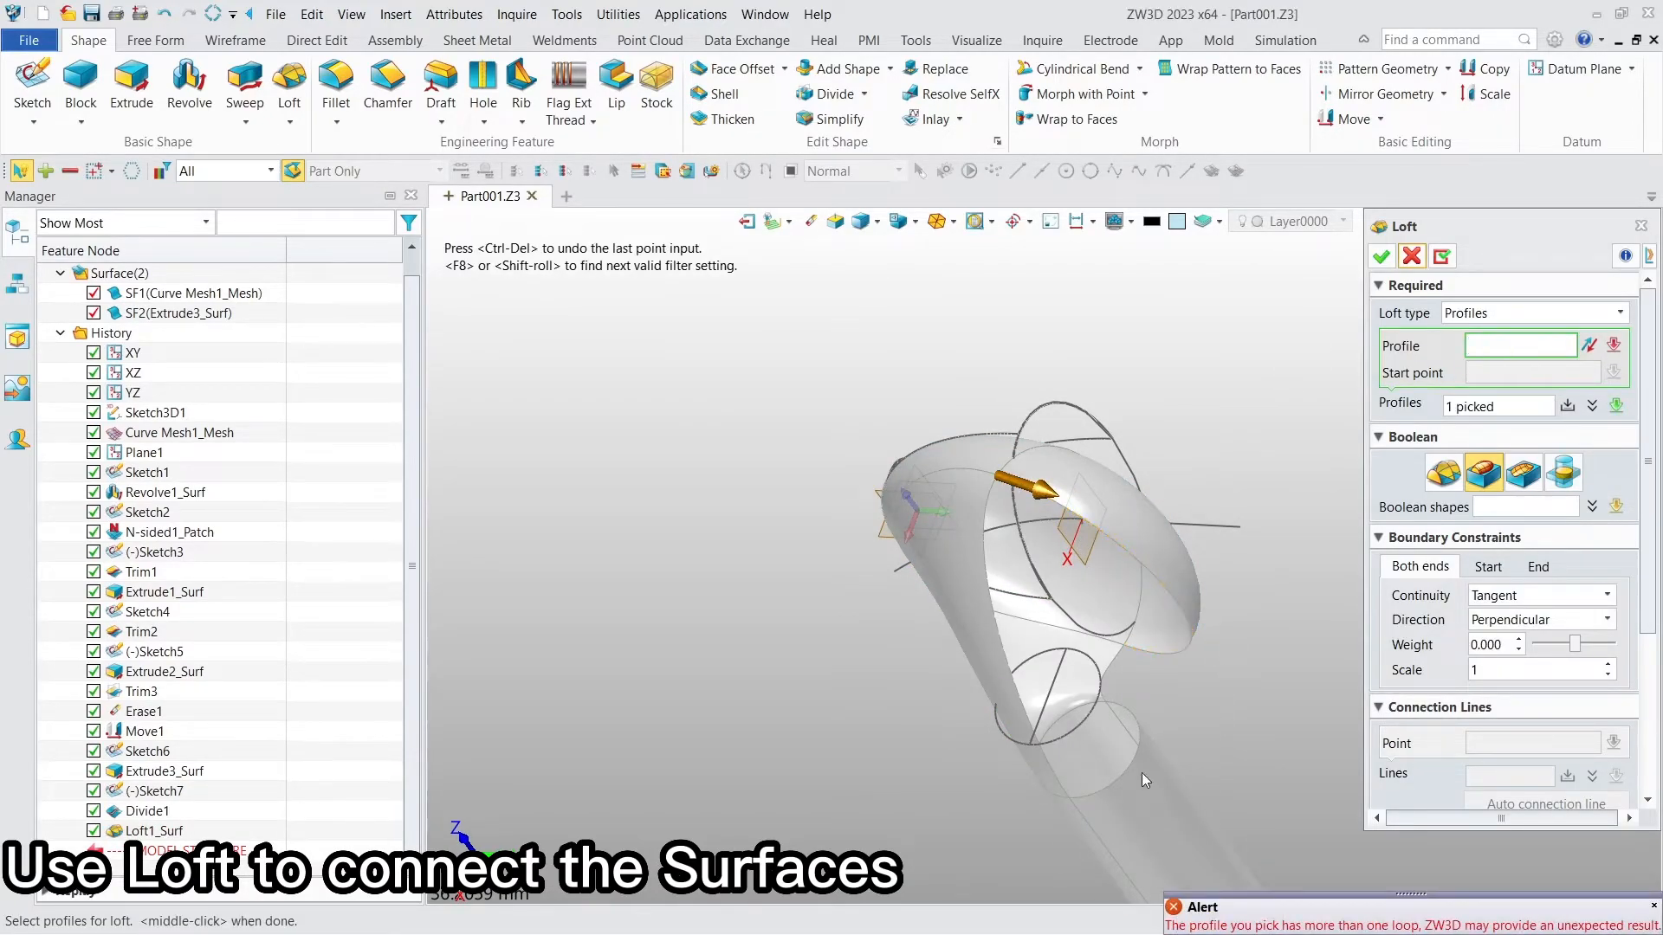
pyautogui.click(1103, 784)
pyautogui.middleClick(1239, 683)
pyautogui.moveTo(1239, 684); pyautogui.dragTo(1280, 604, button='middle')
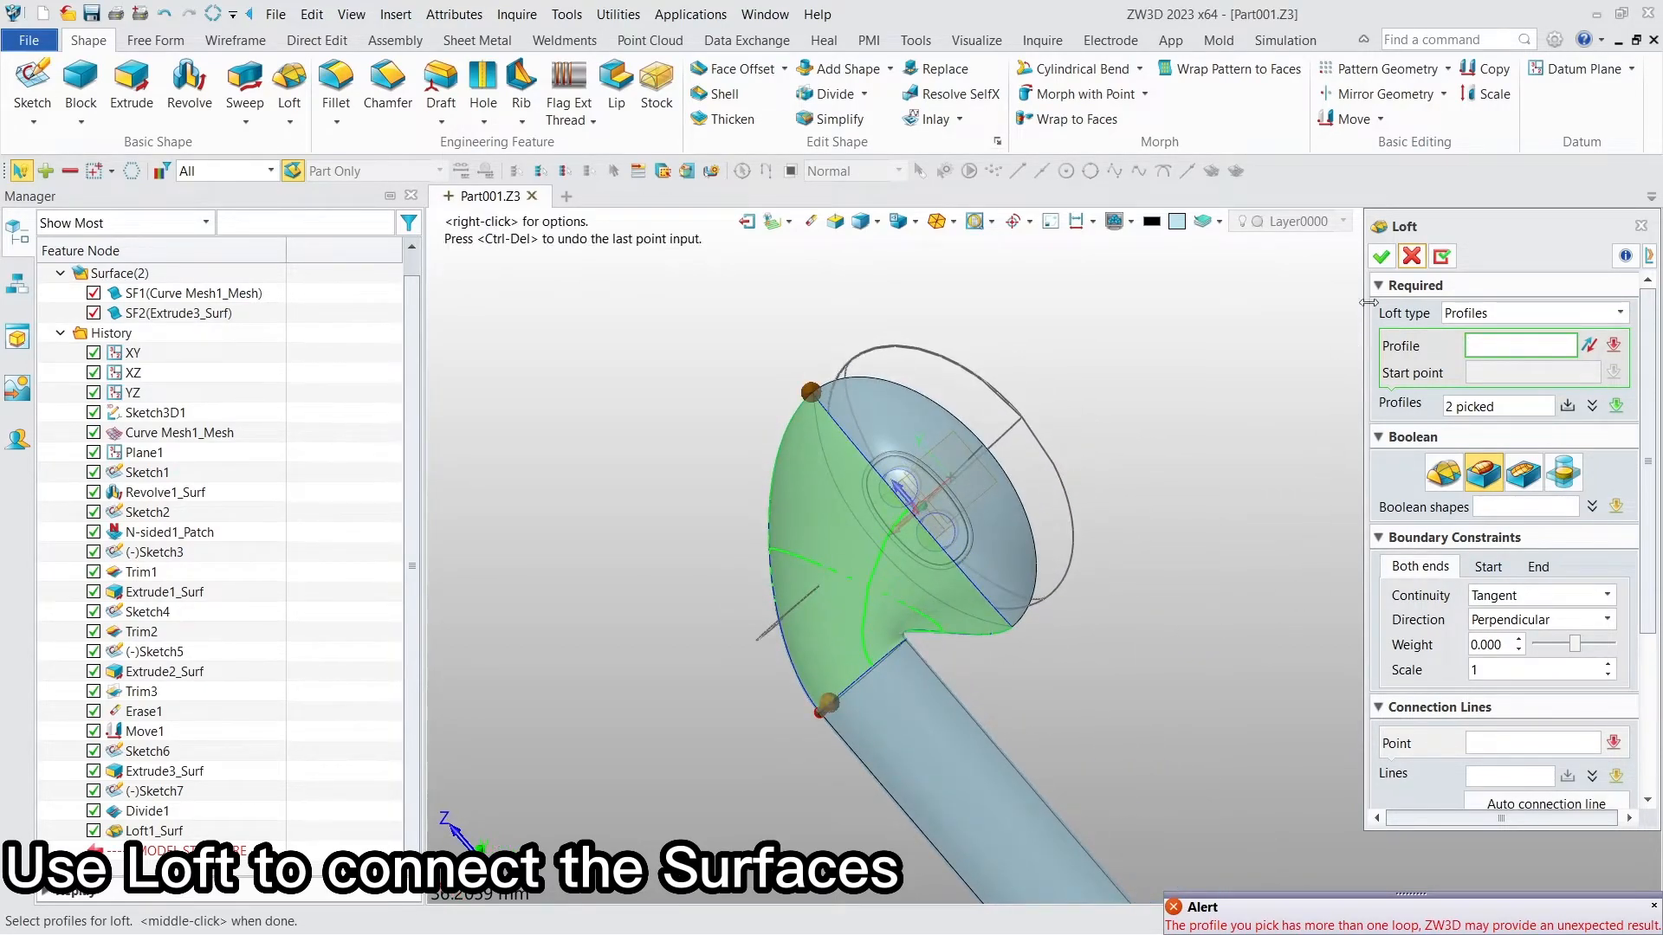
pyautogui.click(1442, 258)
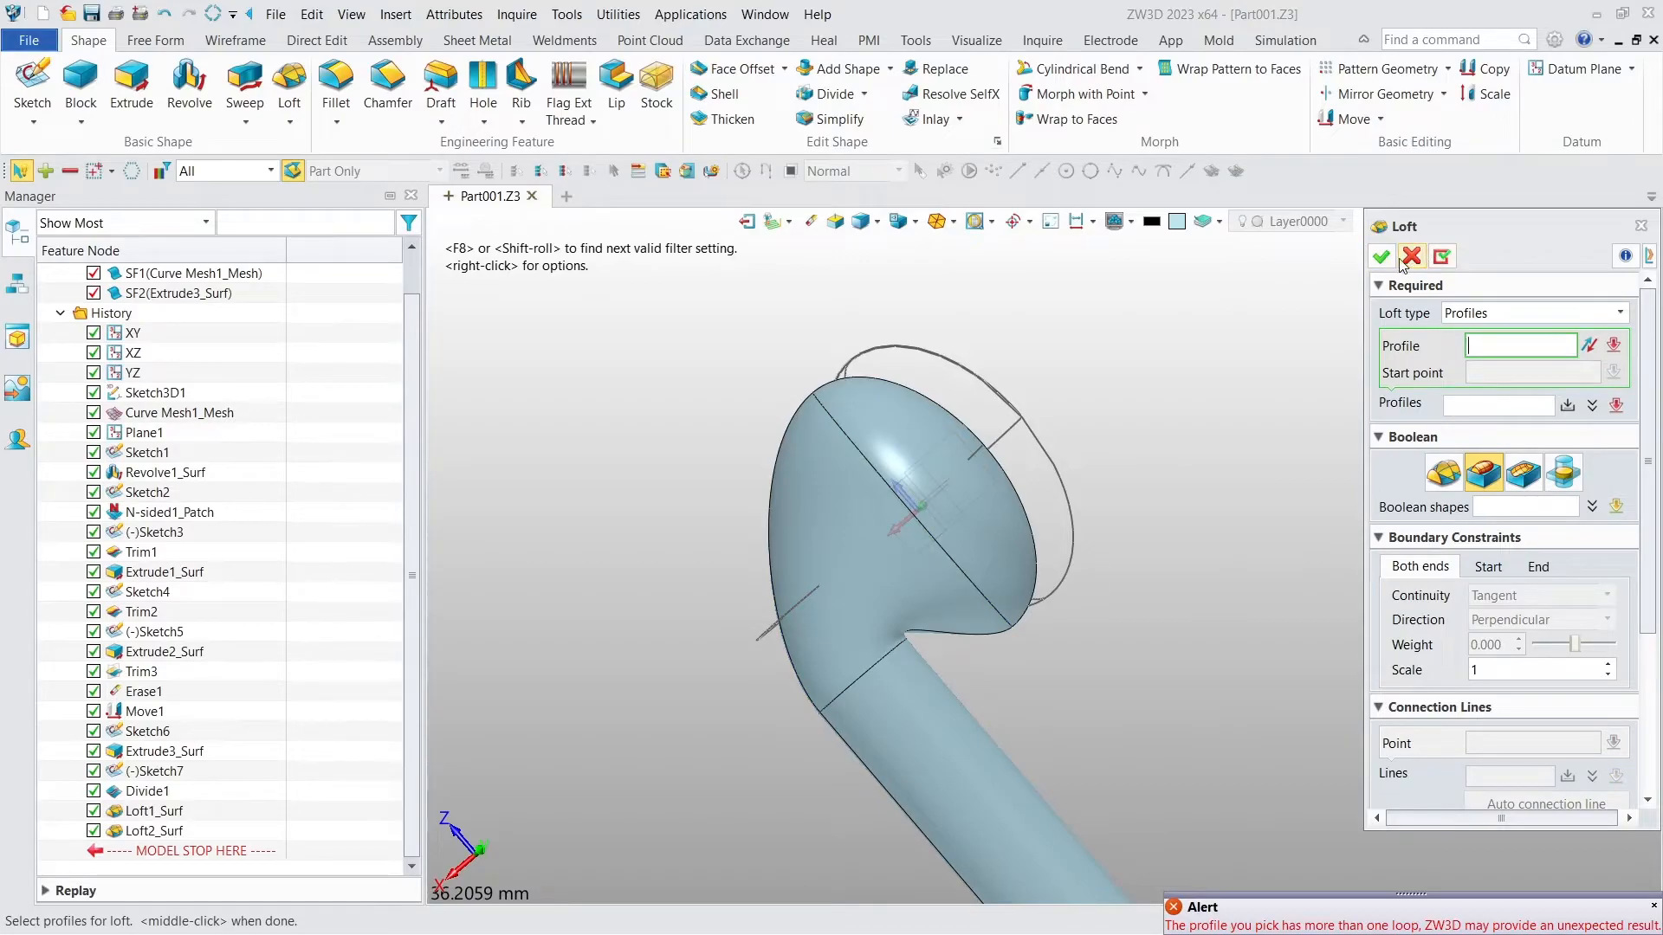
pyautogui.click(1408, 257)
# Blank Sketch3D1, Sketch1, Sketch2 and Plane1
pyautogui.click(937, 221)
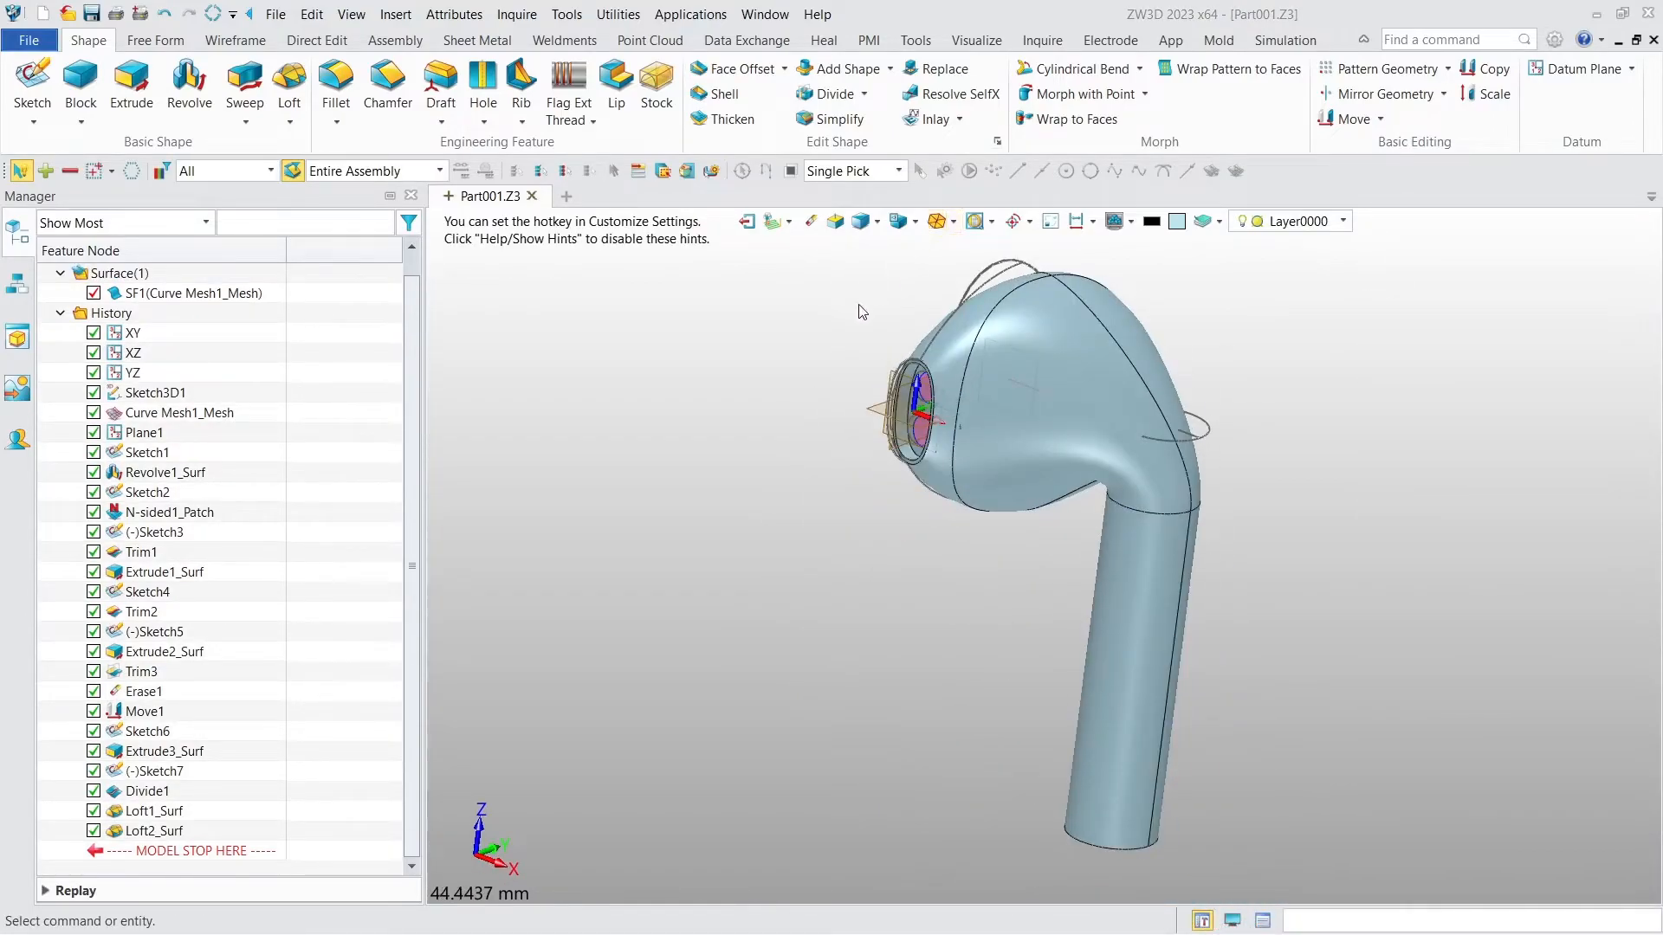
pyautogui.rightClick(126, 399)
pyautogui.click(169, 413)
pyautogui.rightClick(163, 452)
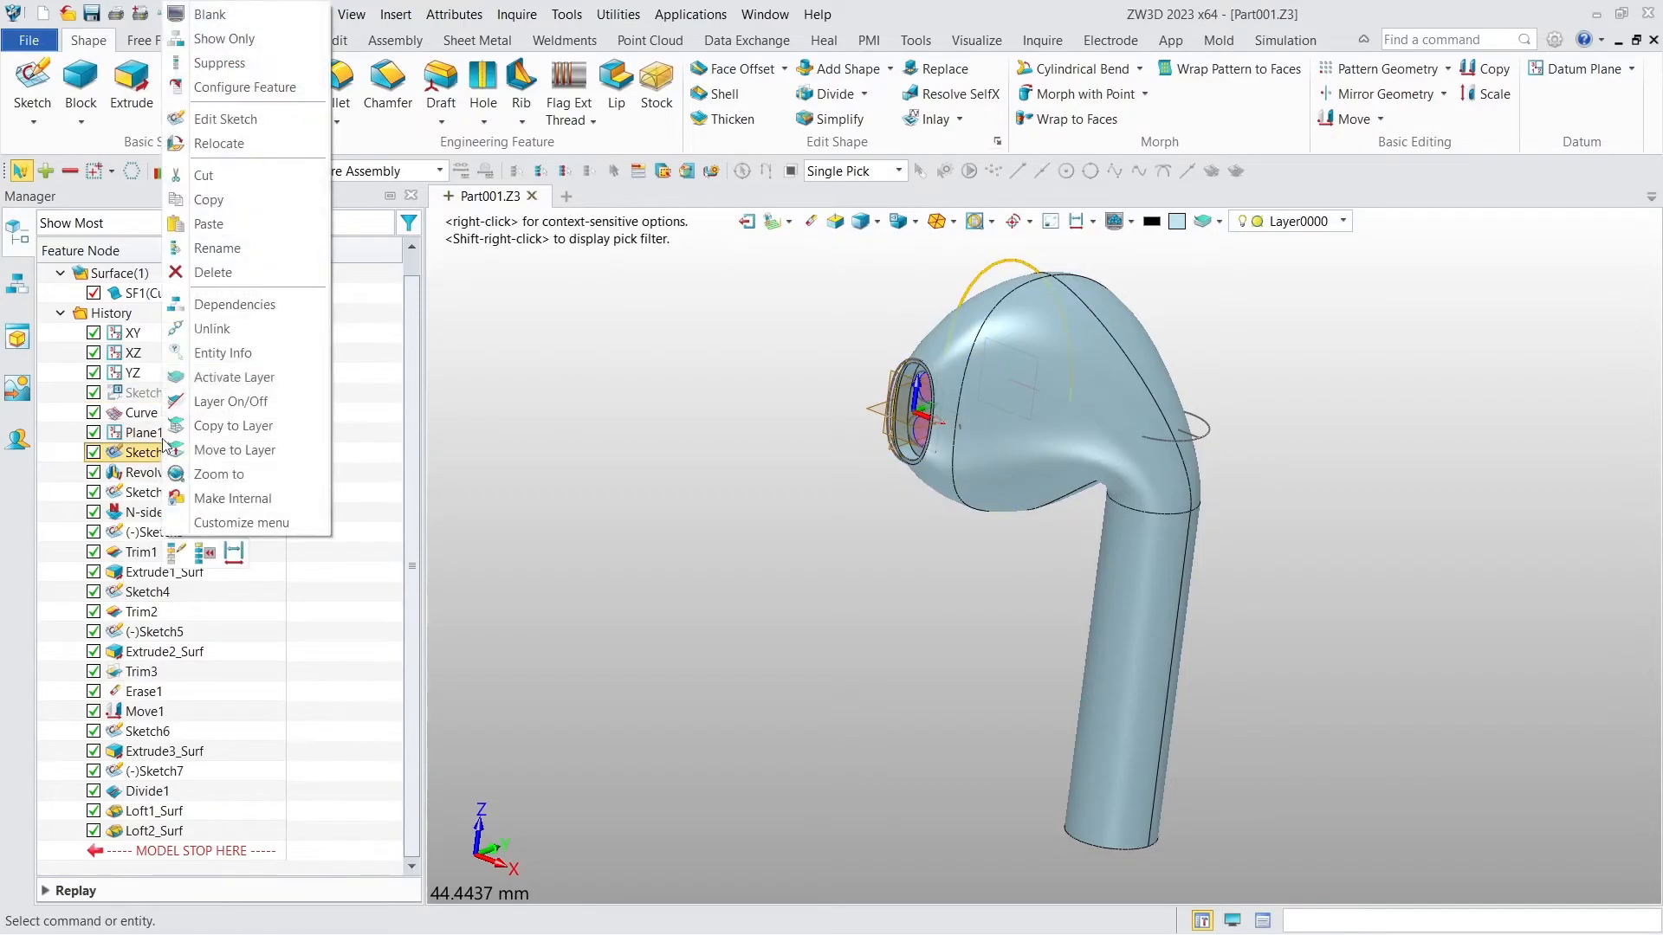
pyautogui.click(209, 15)
pyautogui.rightClick(172, 492)
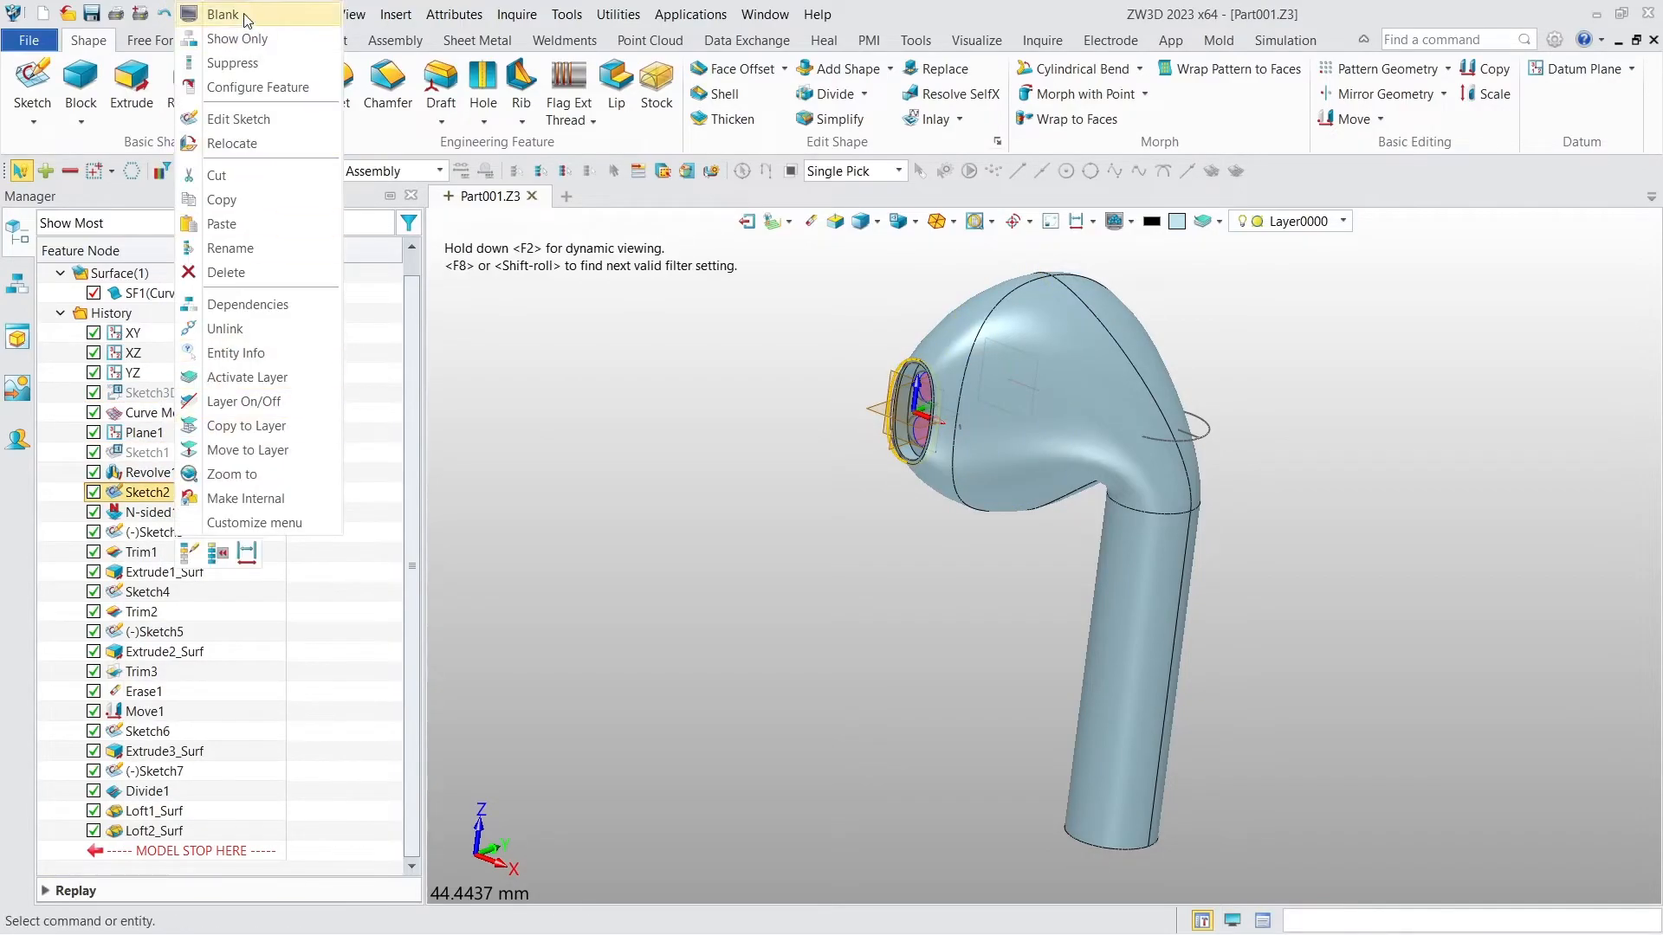
pyautogui.click(246, 17)
pyautogui.rightClick(161, 435)
pyautogui.click(246, 15)
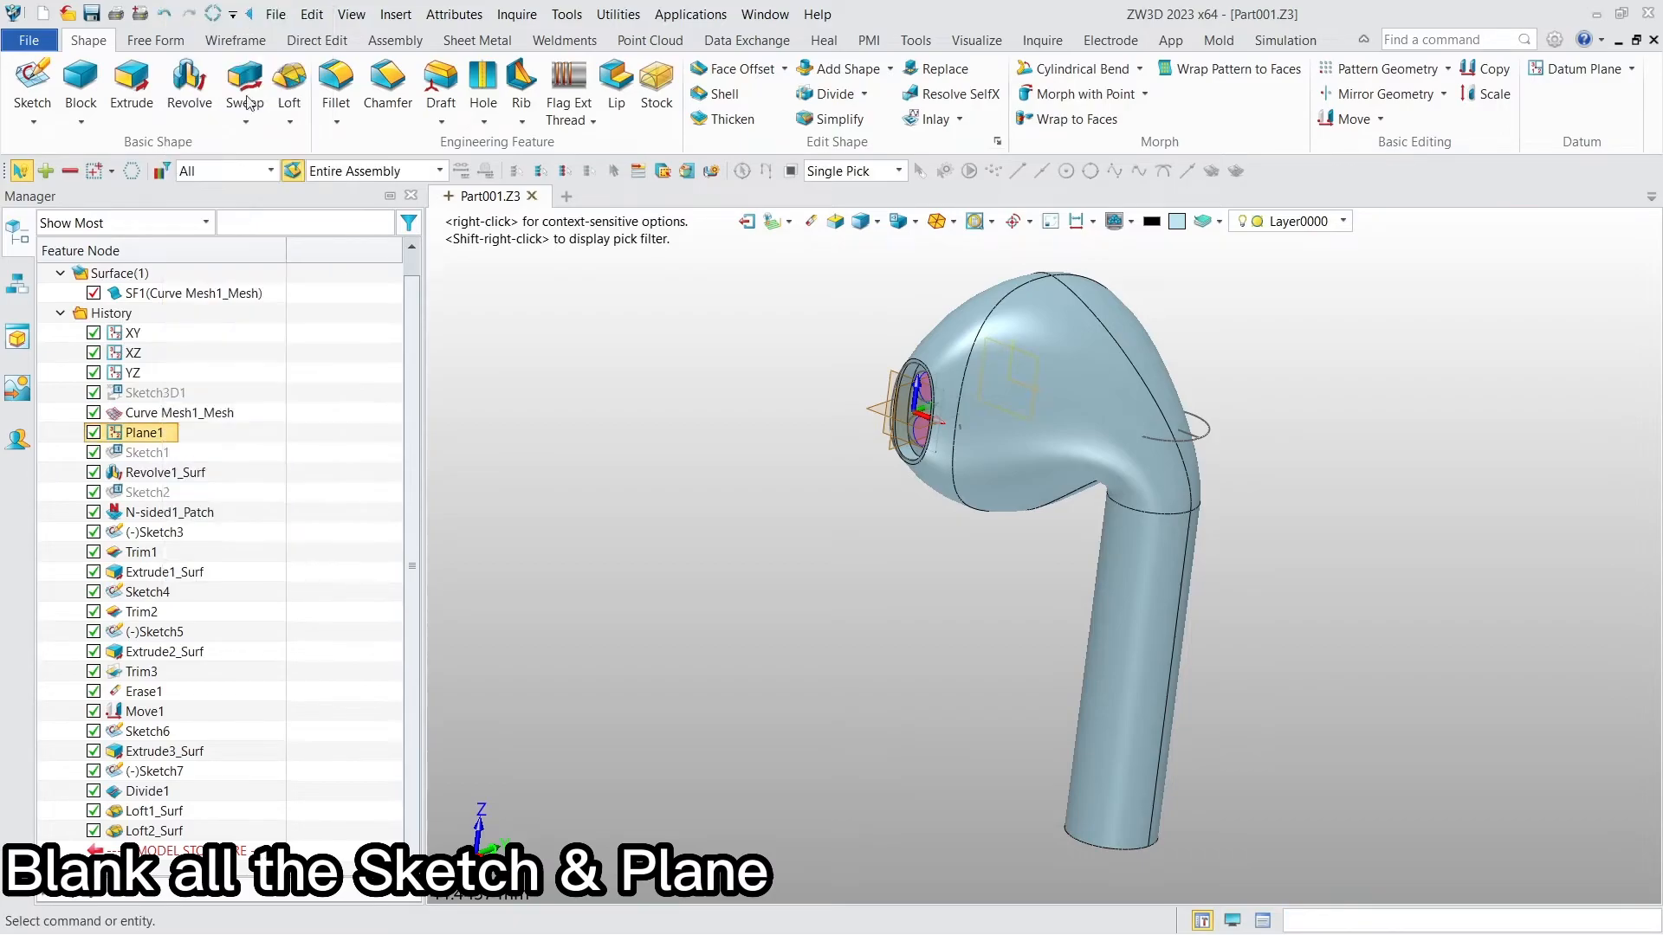
# Blank the remaining sketches, Sketch3 to Sketch7
pyautogui.rightClick(180, 534)
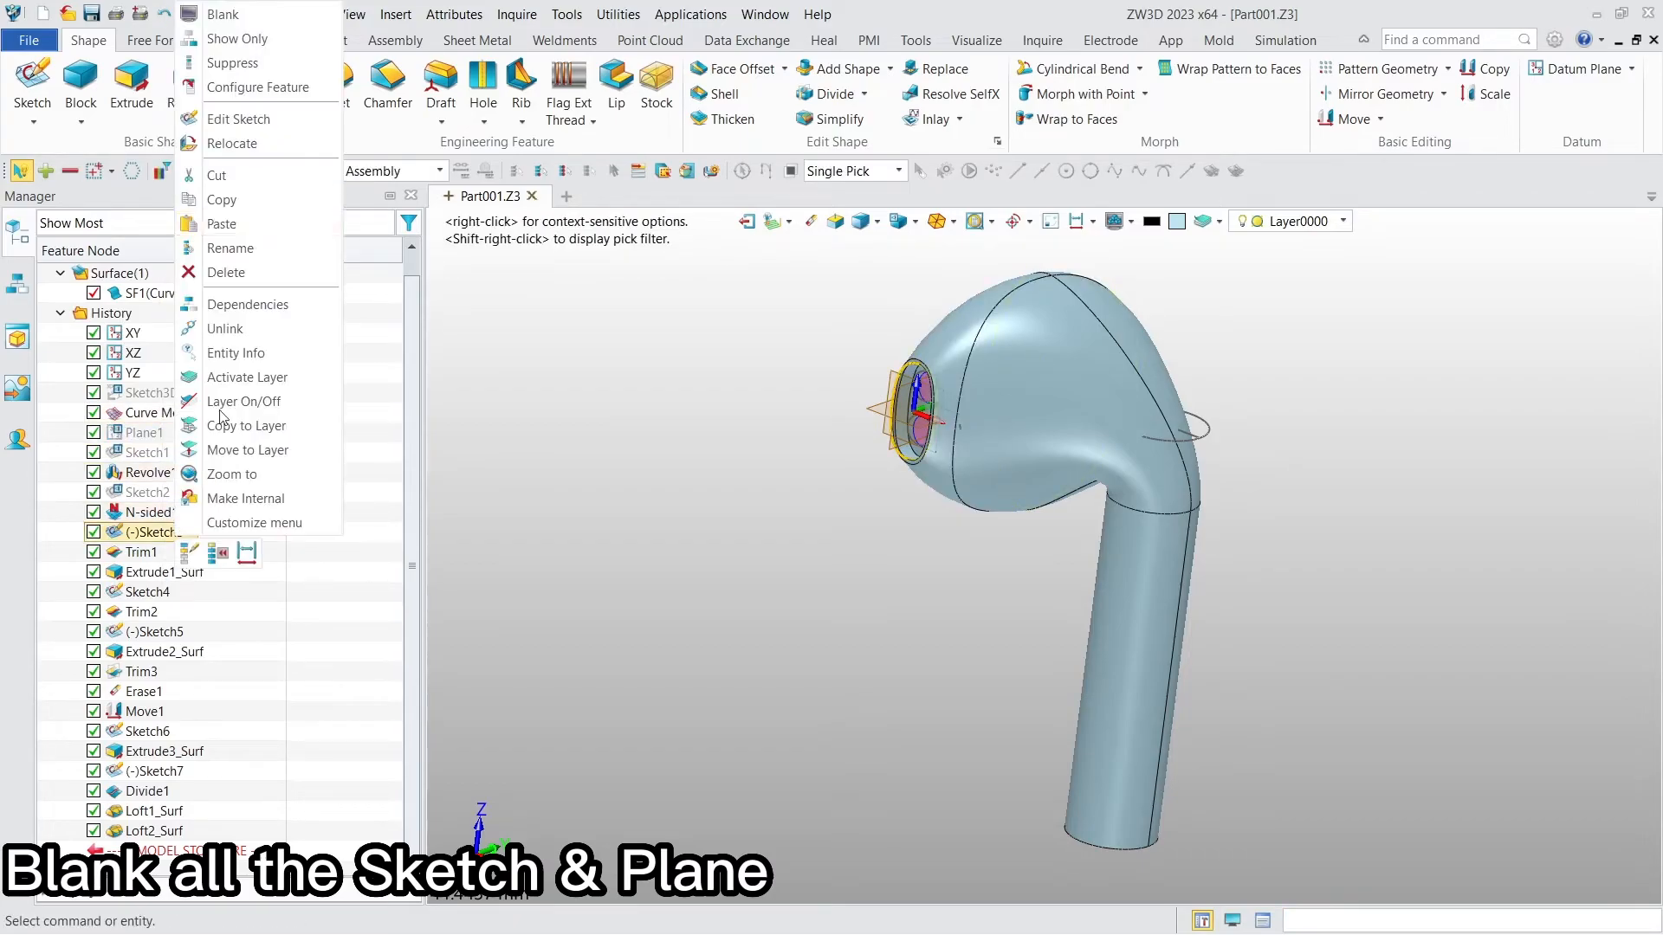
pyautogui.click(217, 15)
pyautogui.rightClick(156, 592)
pyautogui.click(220, 26)
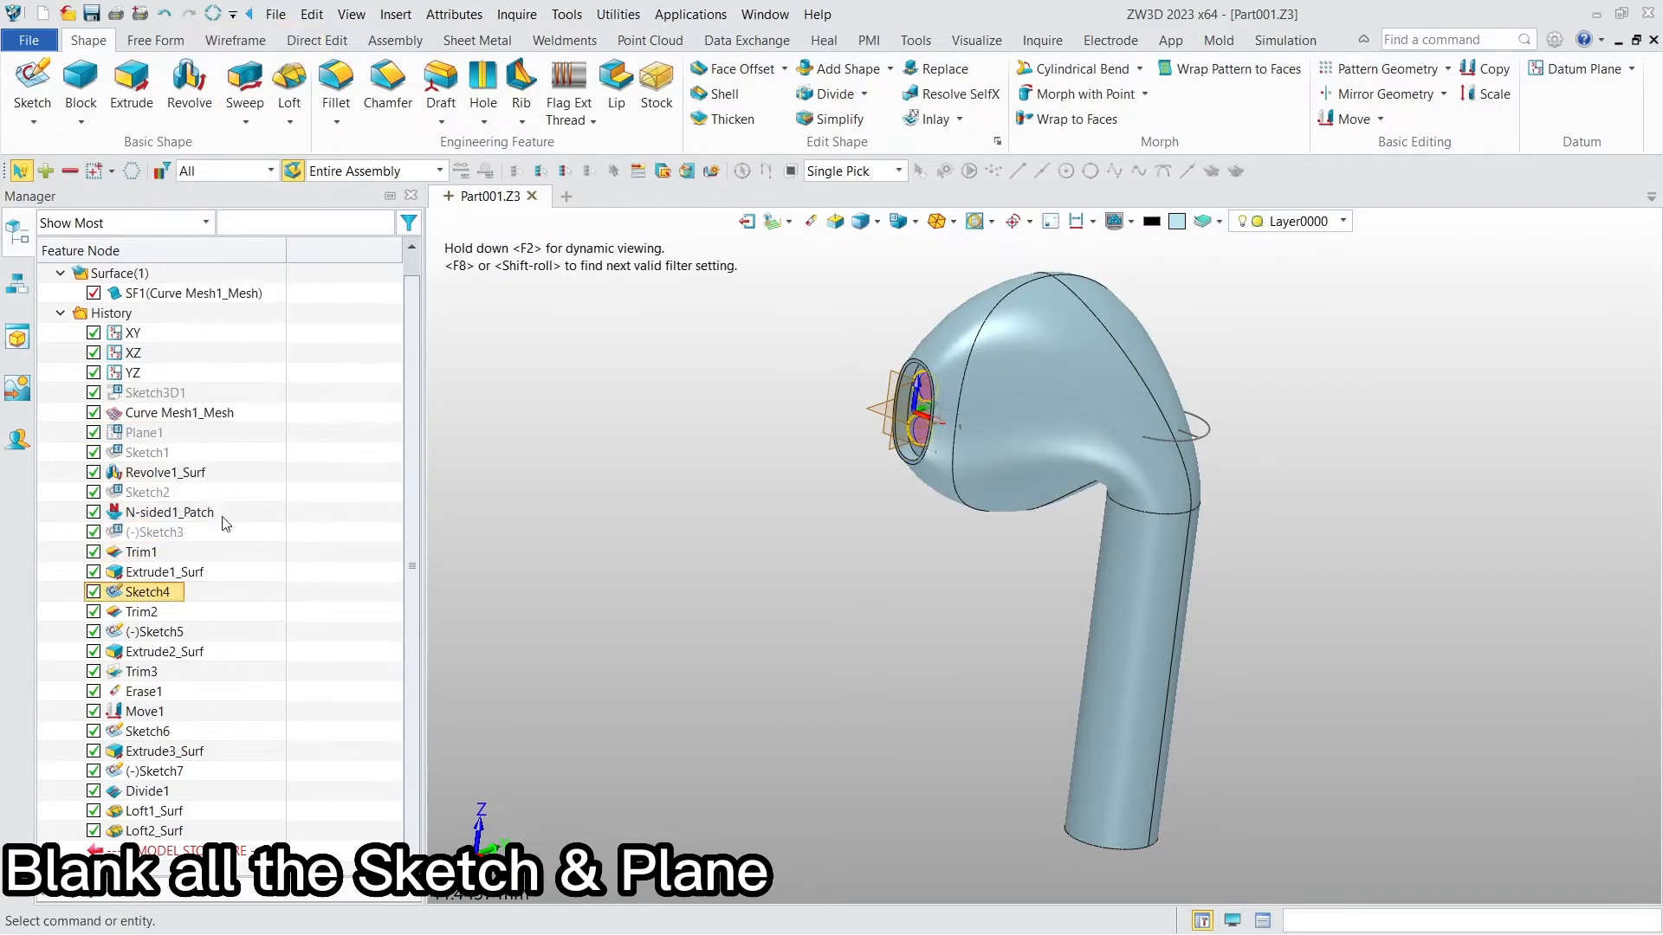
pyautogui.rightClick(148, 631)
pyautogui.click(222, 79)
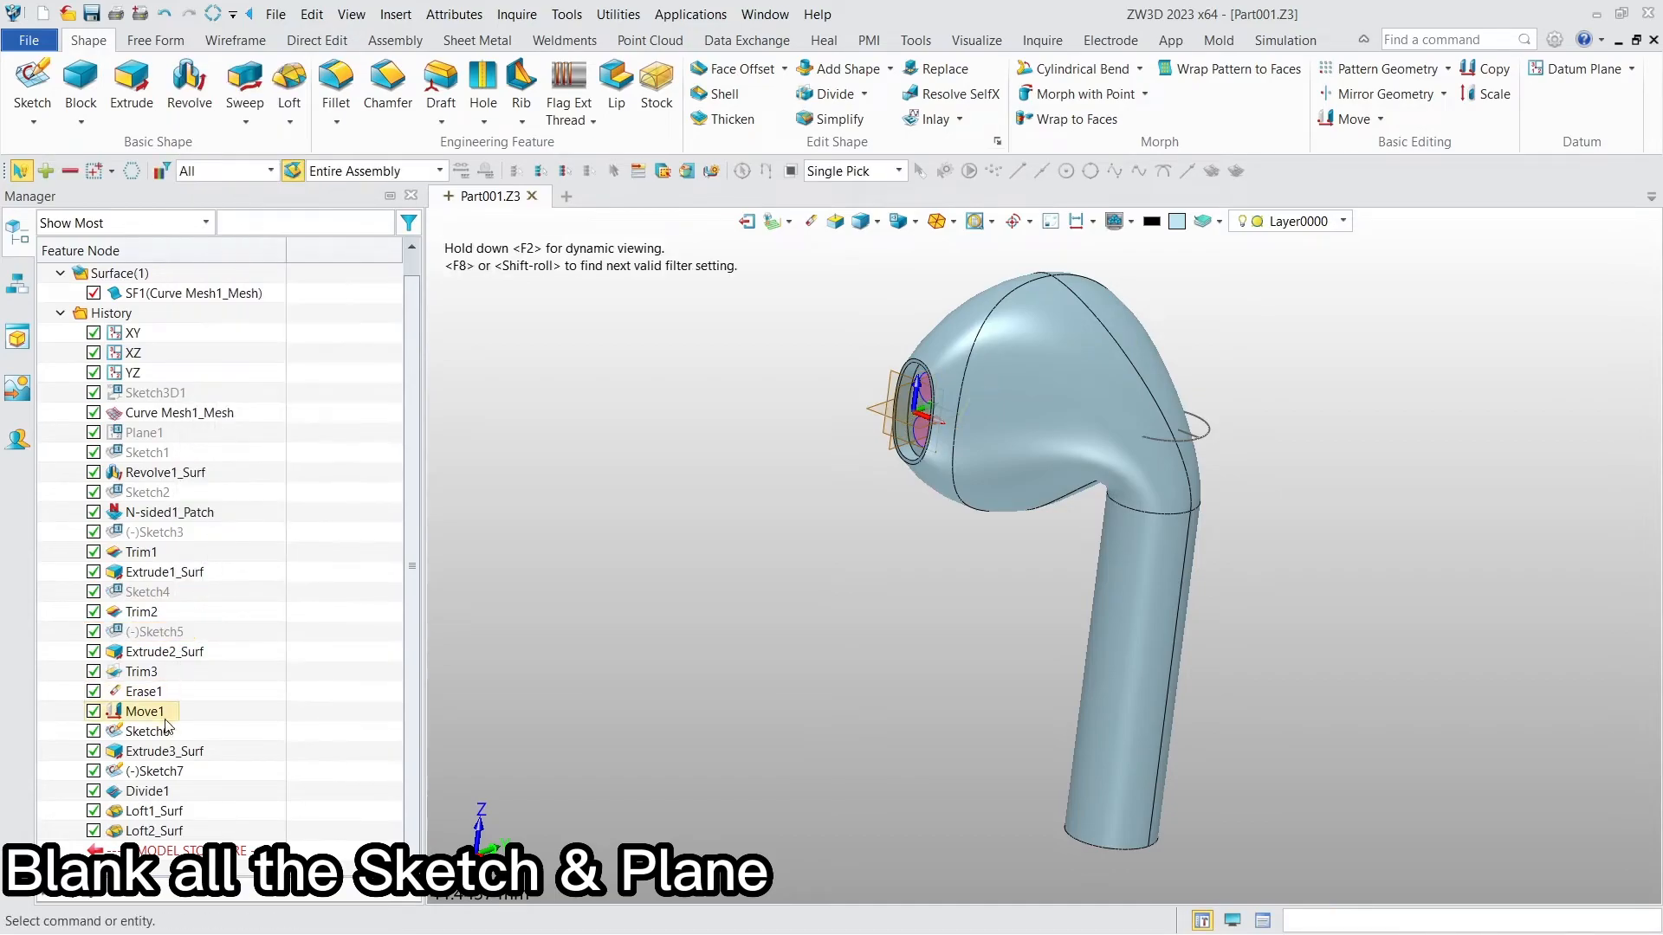
pyautogui.rightClick(143, 731)
pyautogui.click(253, 177)
pyautogui.rightClick(154, 771)
pyautogui.click(269, 249)
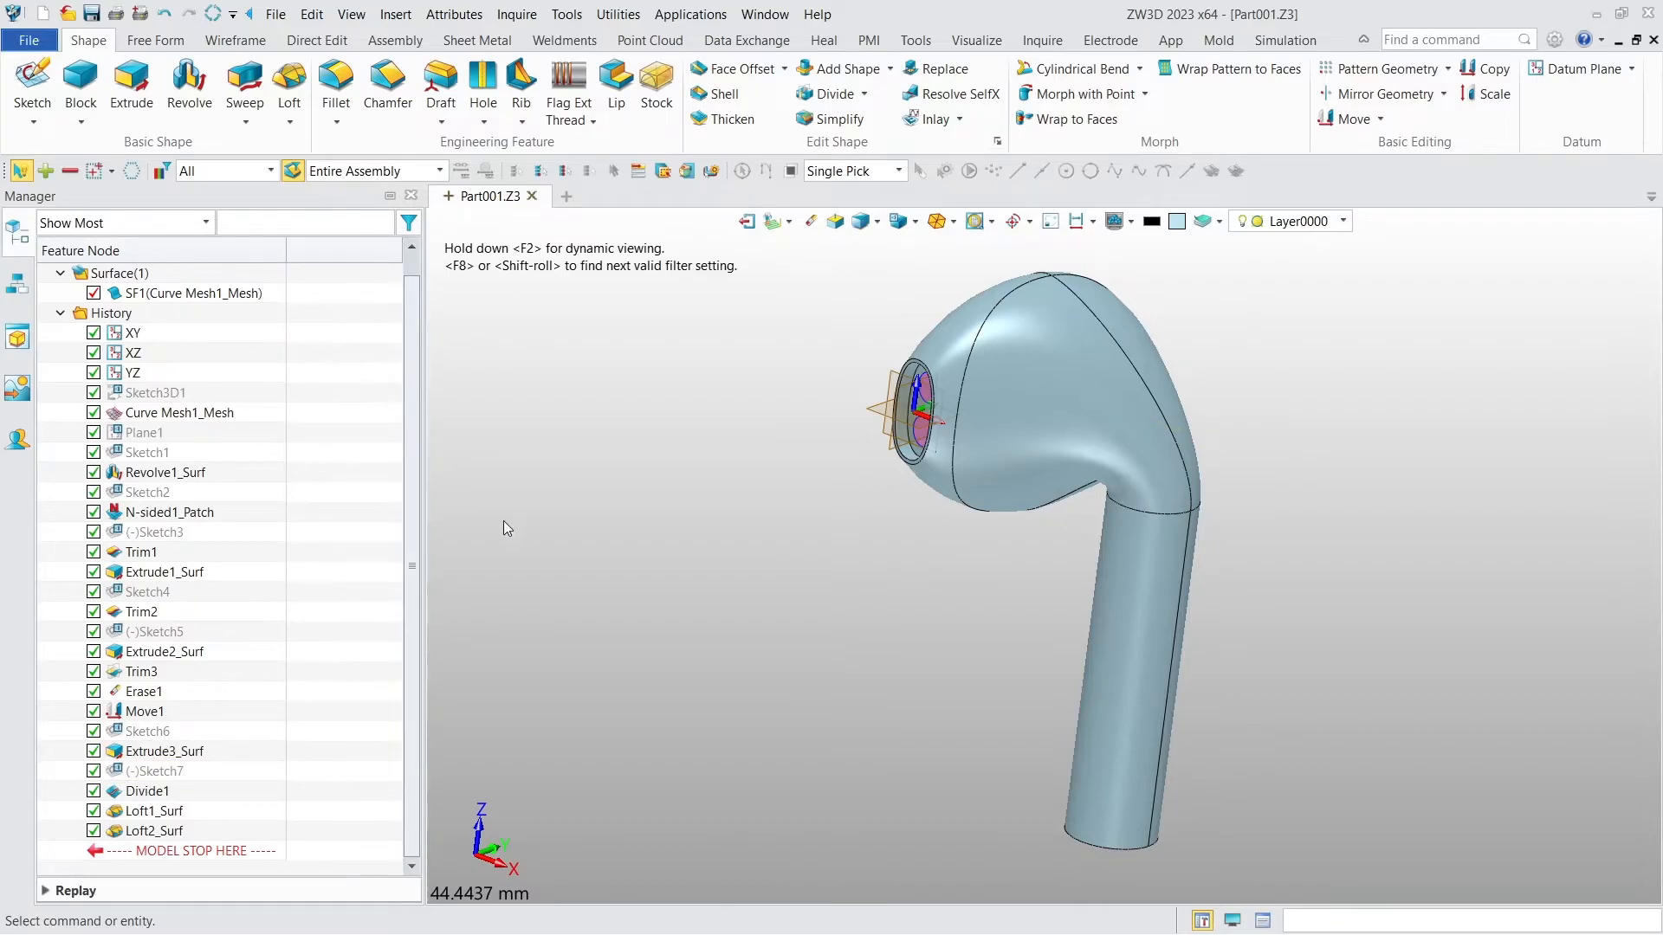
# Set up a Thicken of type Faces with 0.1 mm thickness and pick the loft face and the faces around the head's oval opening
pyautogui.click(723, 129)
pyautogui.click(1636, 312)
pyautogui.click(1507, 344)
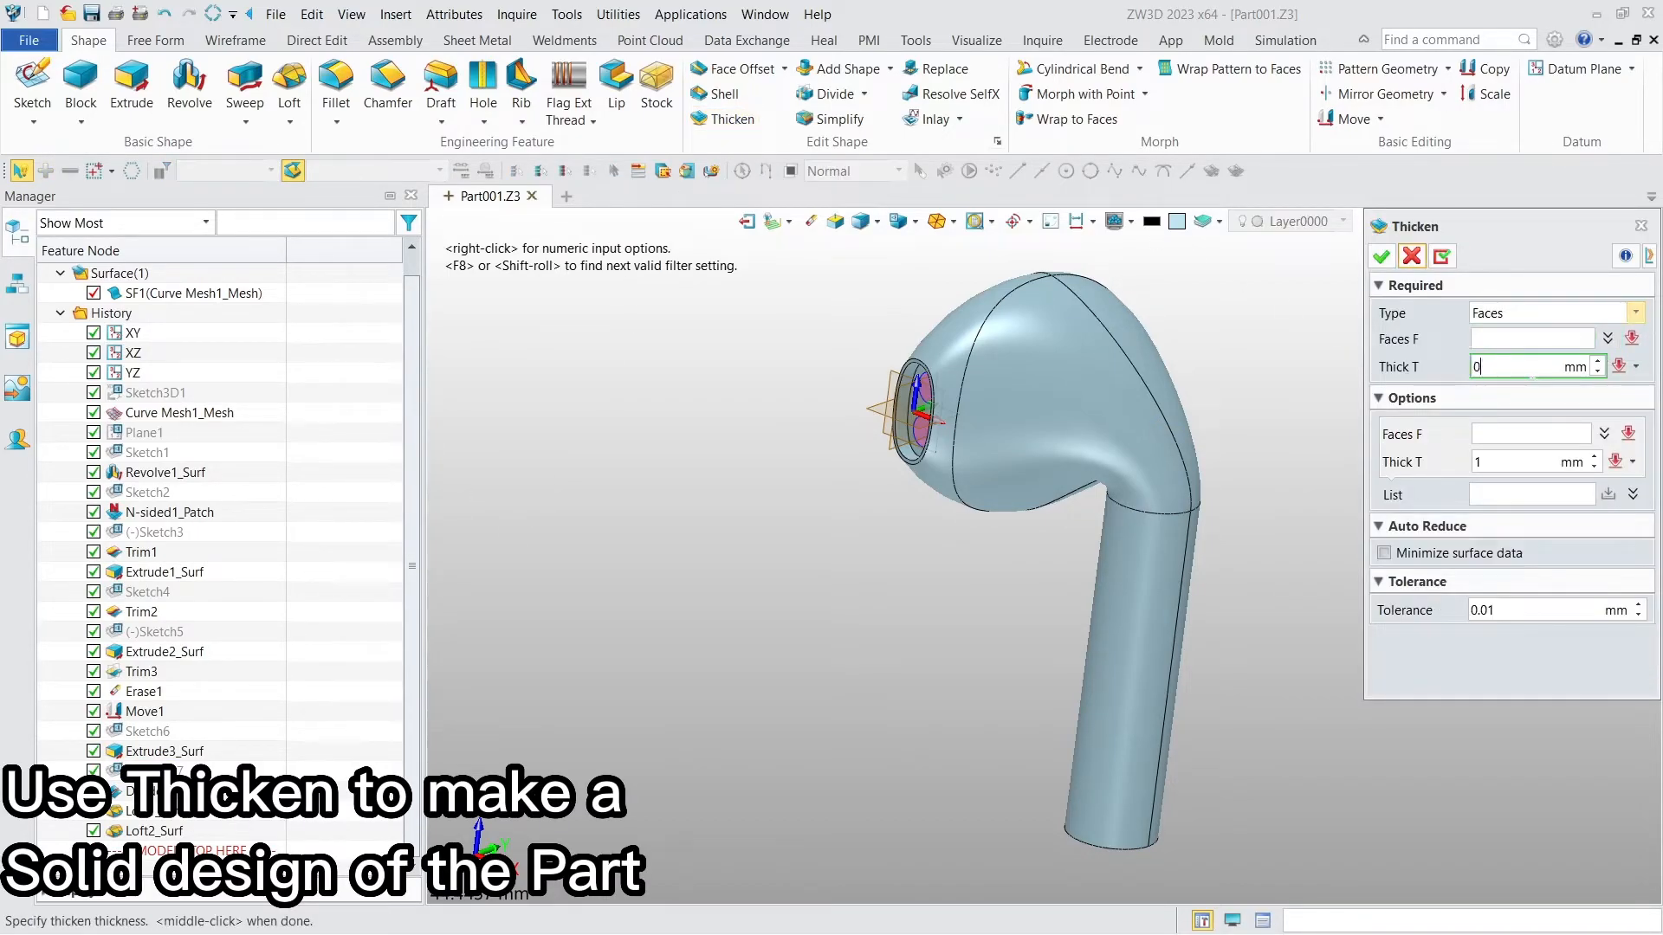
pyautogui.click(1531, 339)
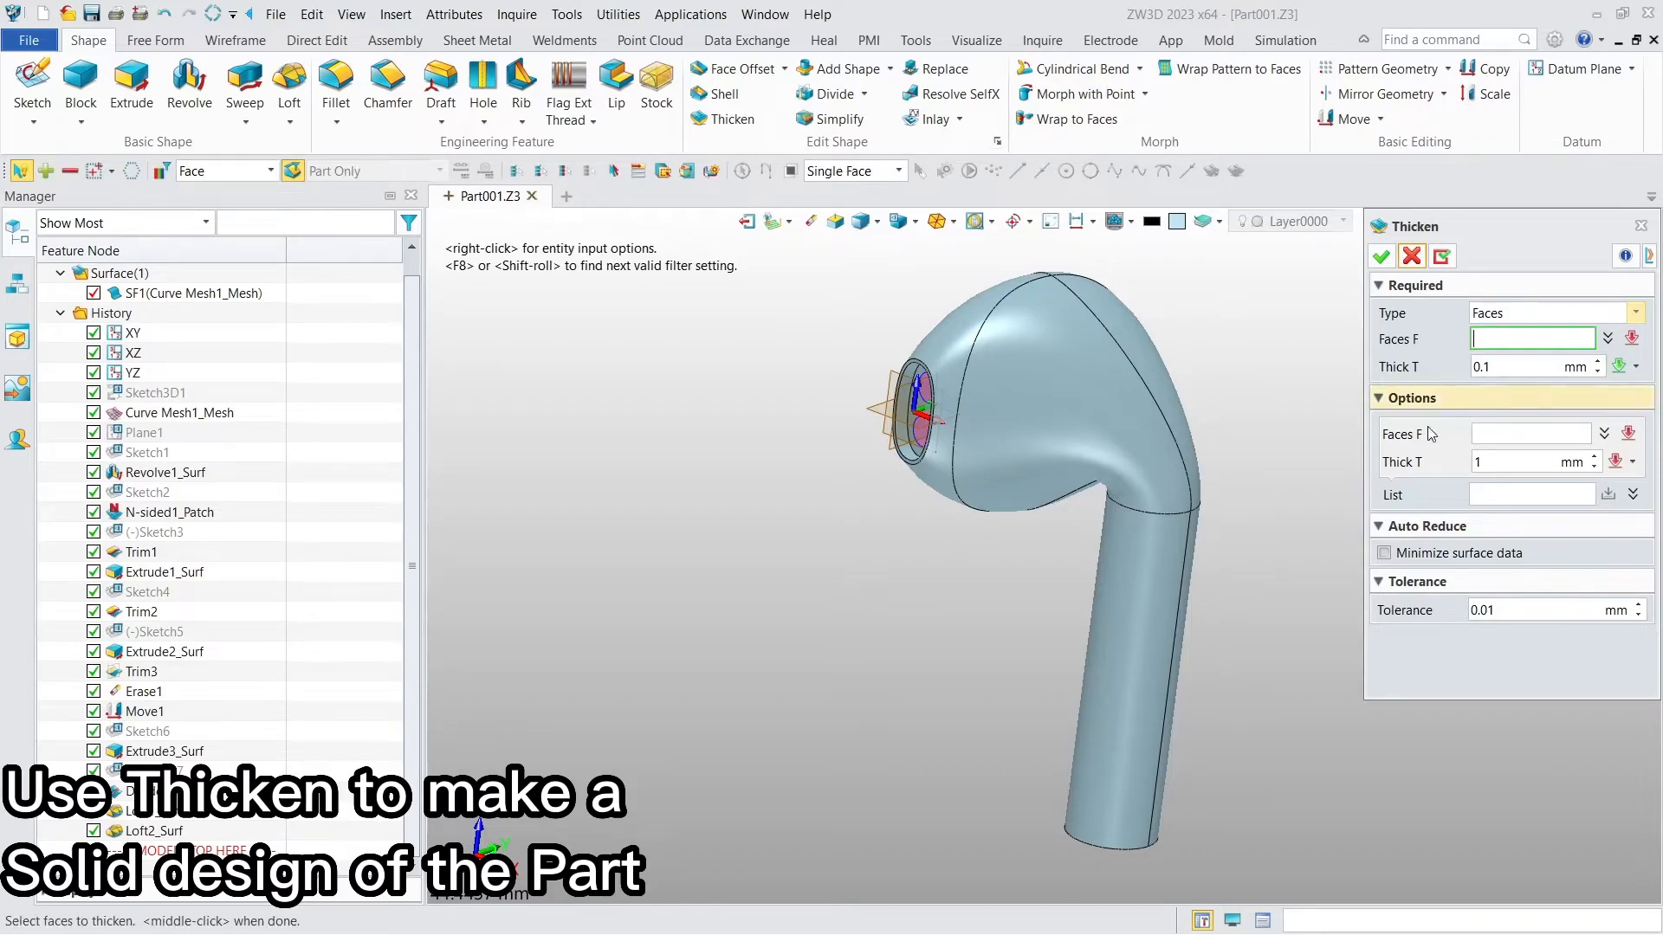
pyautogui.click(1048, 402)
pyautogui.scroll(5, 1018, 393)
pyautogui.click(962, 353)
pyautogui.moveTo(961, 353); pyautogui.dragTo(962, 355, button='right')
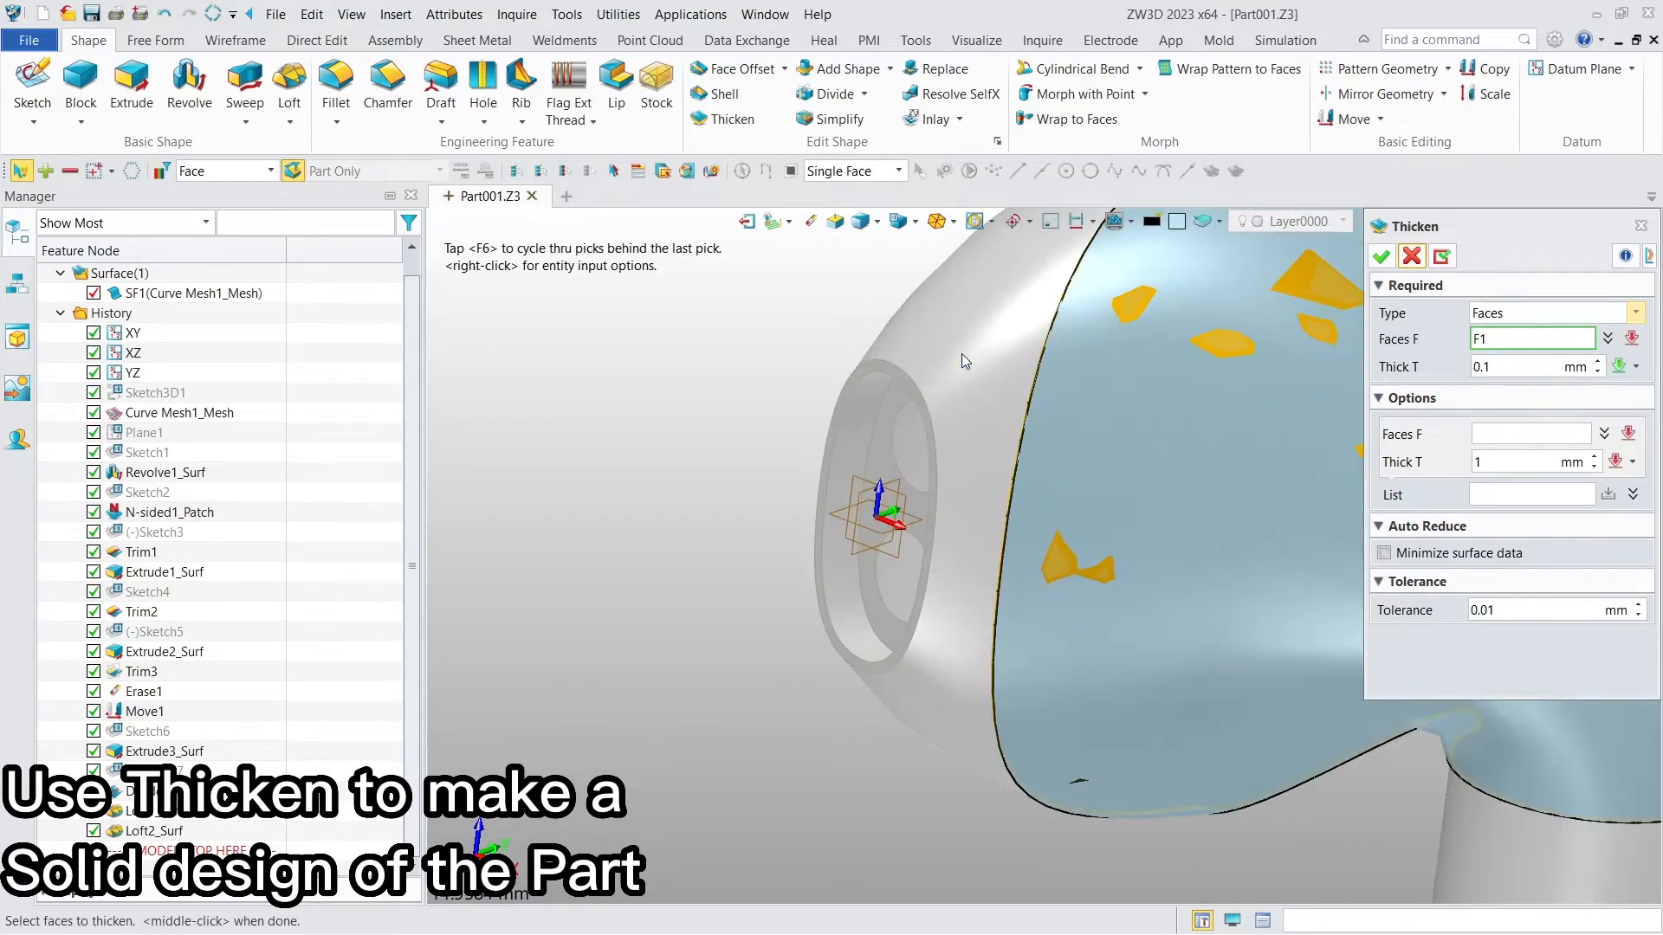
pyautogui.keyDown('ctrl'); pyautogui.click(863, 372); pyautogui.keyUp('ctrl')
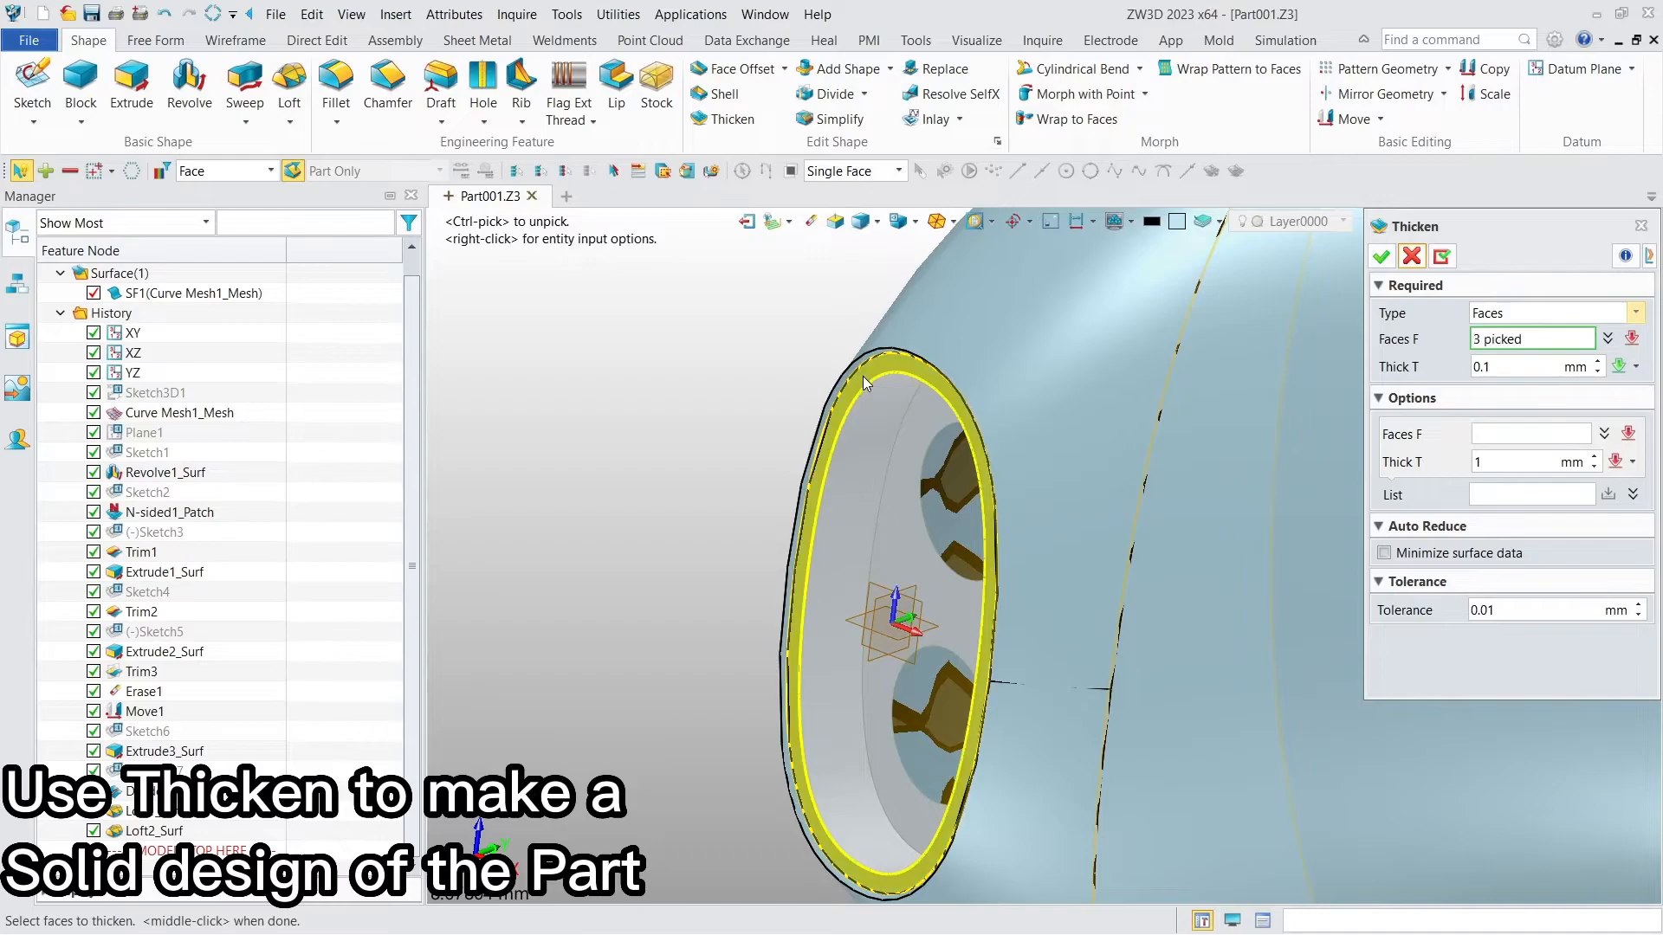
pyautogui.click(873, 420)
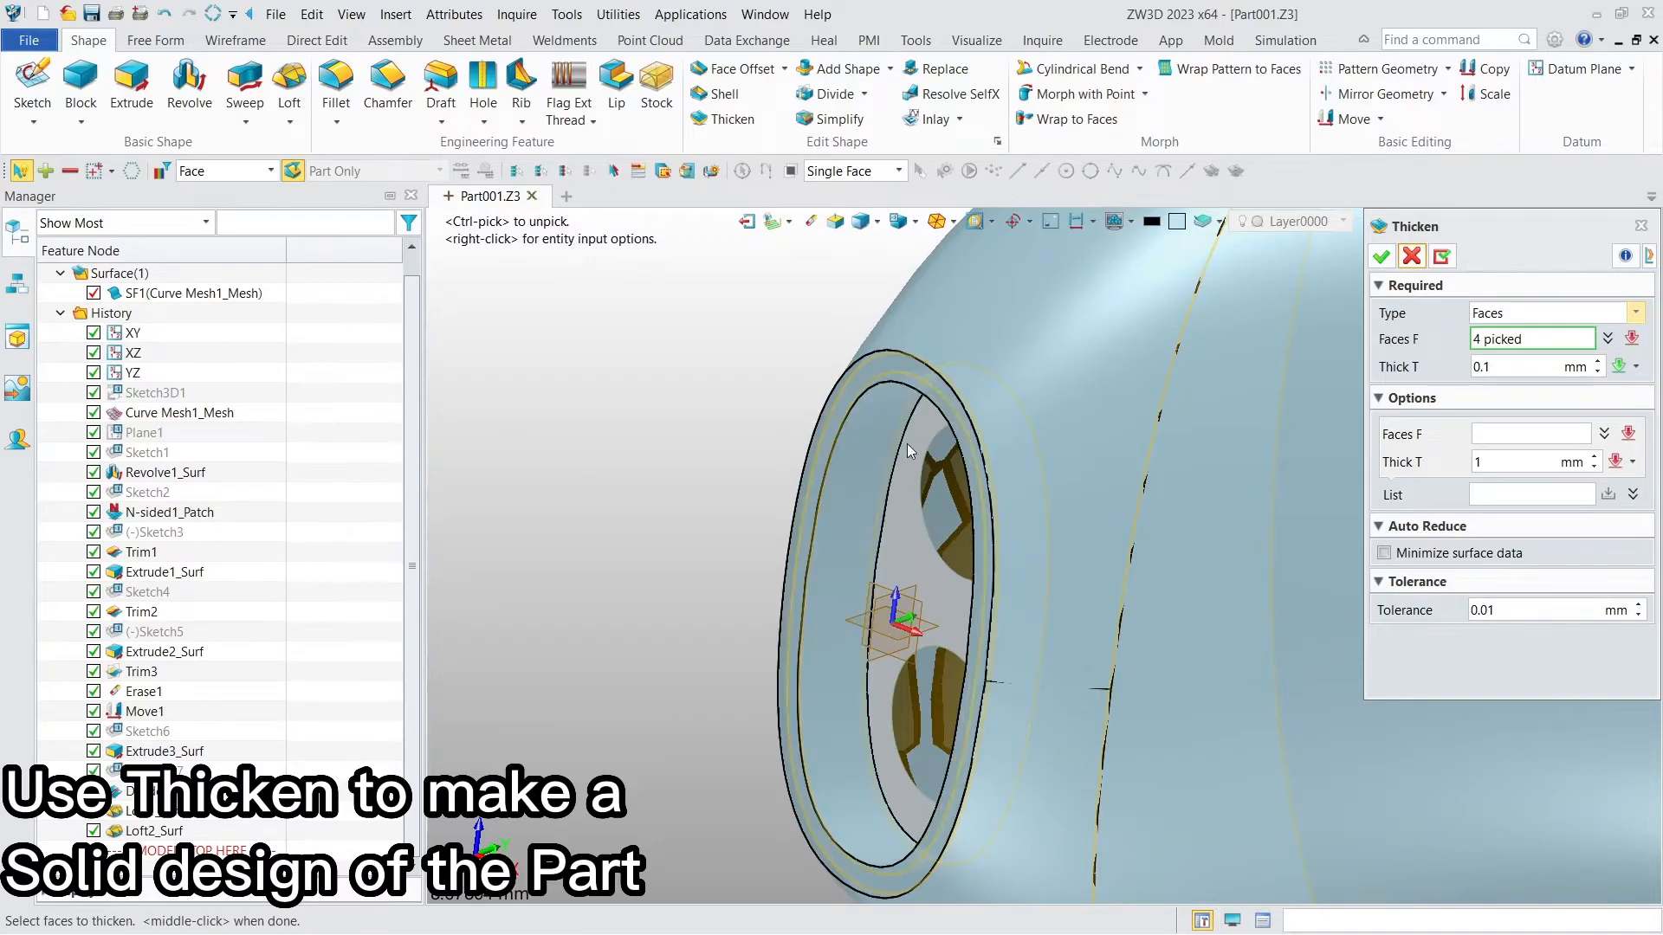
# Add the remaining head, loft and cylinder stem faces to the Thicken selection, ten in all, and create the solid
pyautogui.scroll(-5, 913, 454)
pyautogui.moveTo(913, 454); pyautogui.dragTo(1084, 504, button='right')
pyautogui.click(1068, 517)
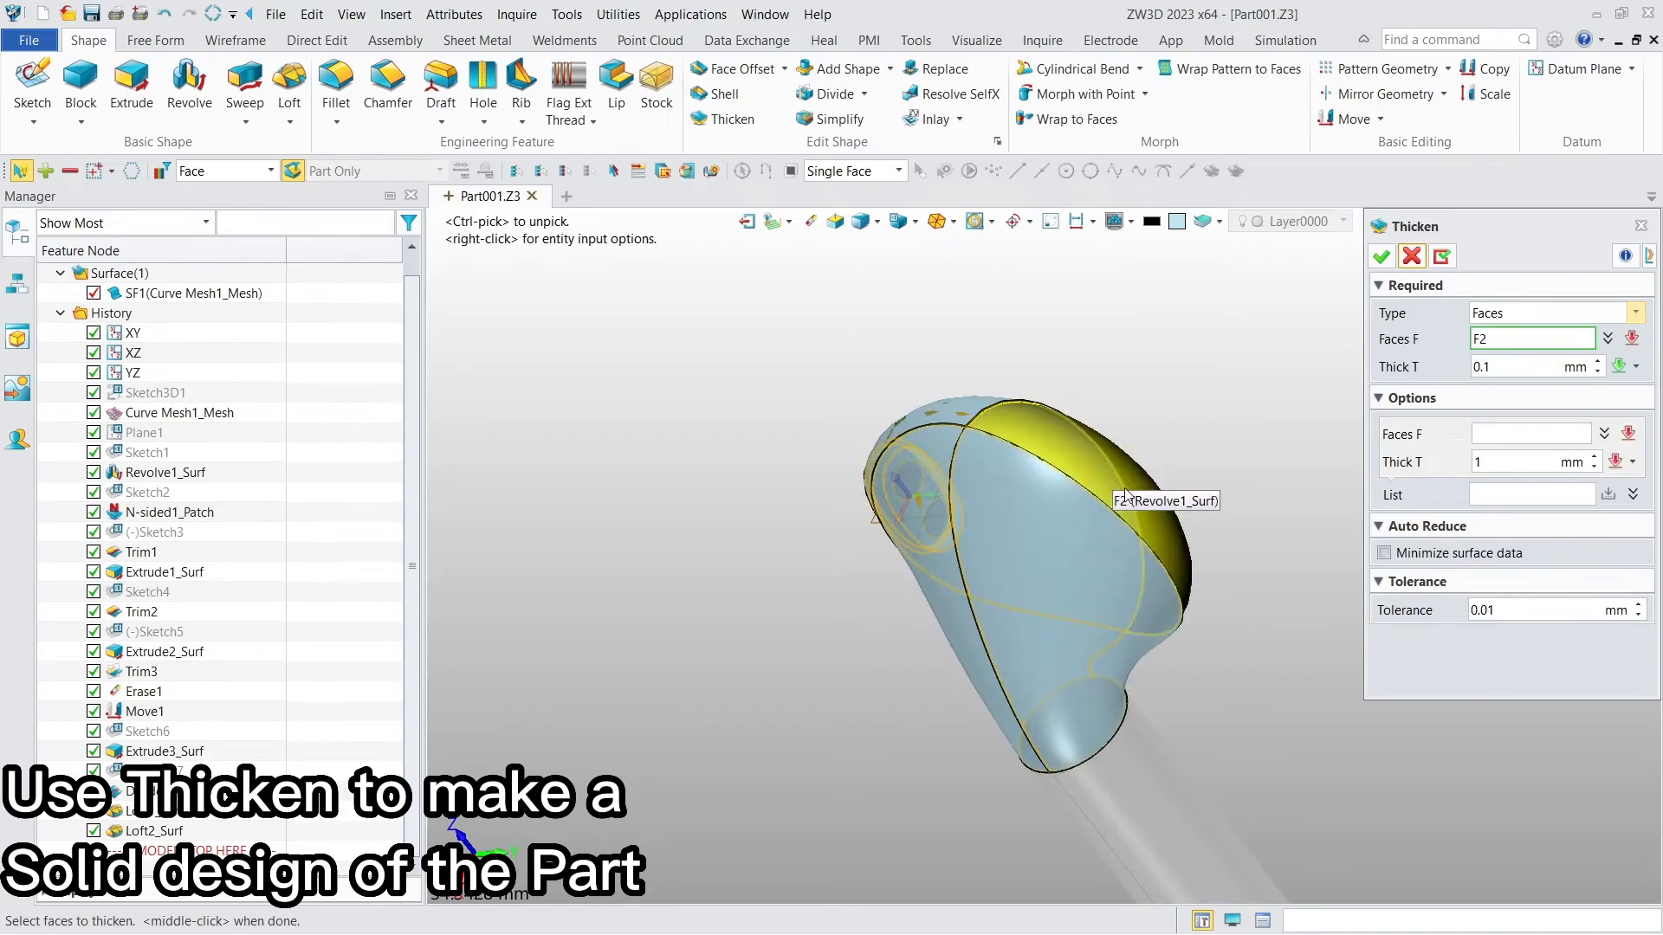
pyautogui.click(1155, 534)
pyautogui.moveTo(1174, 668); pyautogui.dragTo(1207, 504, button='right')
pyautogui.click(1208, 505)
pyautogui.click(1141, 549)
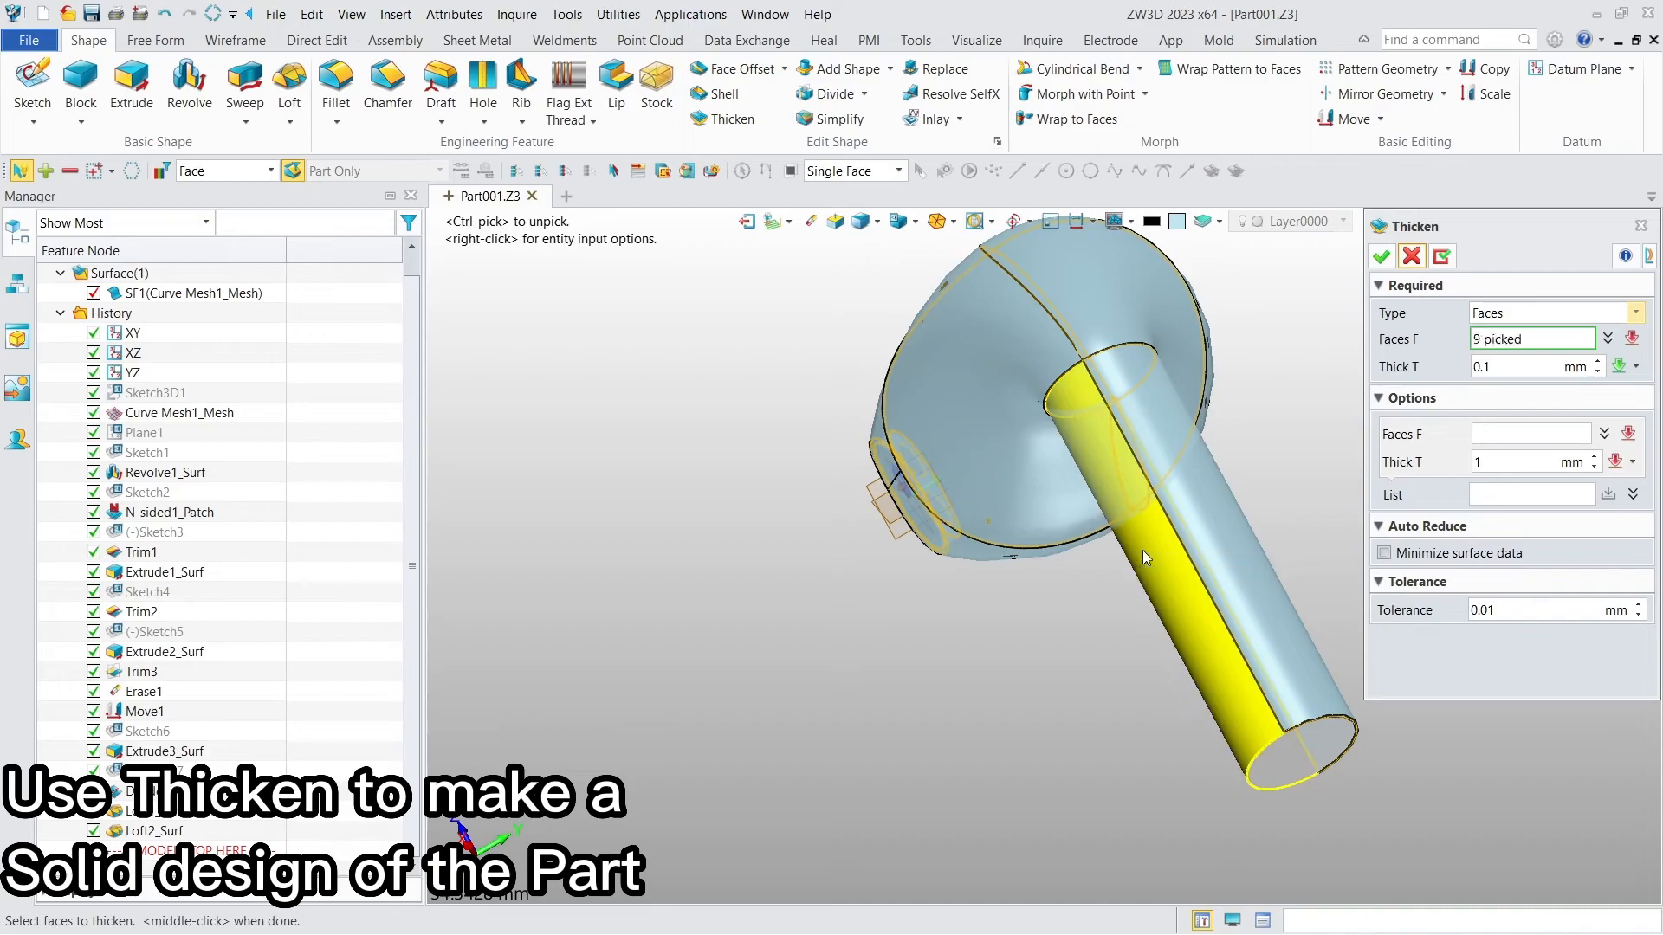
pyautogui.click(1290, 763)
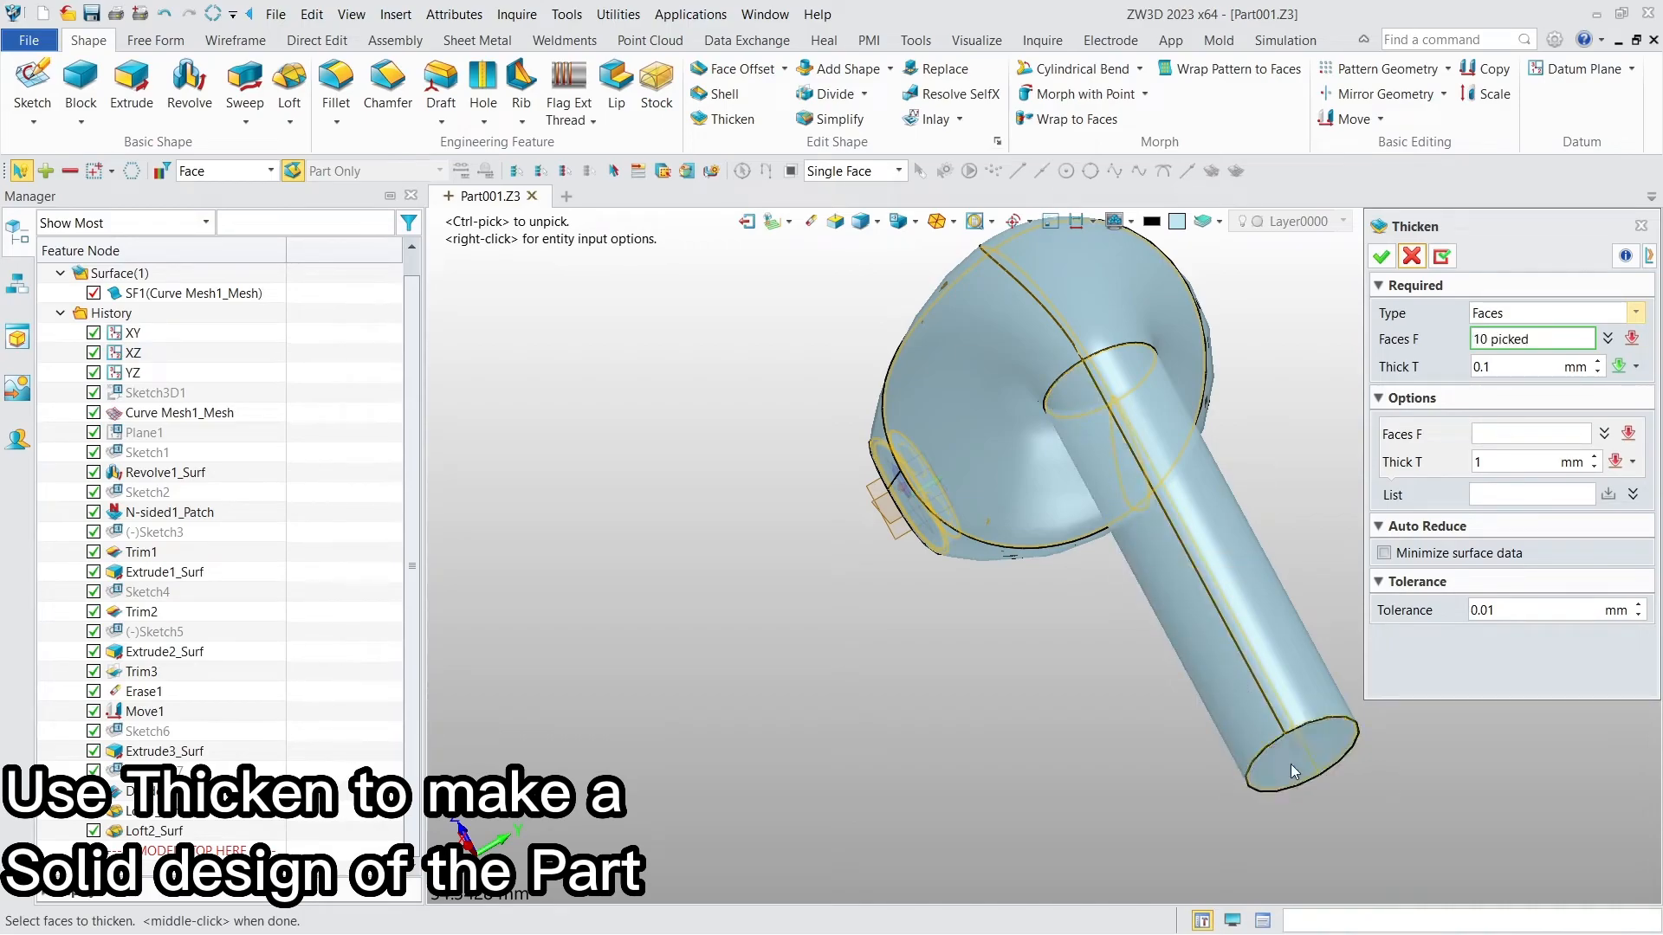
pyautogui.click(937, 222)
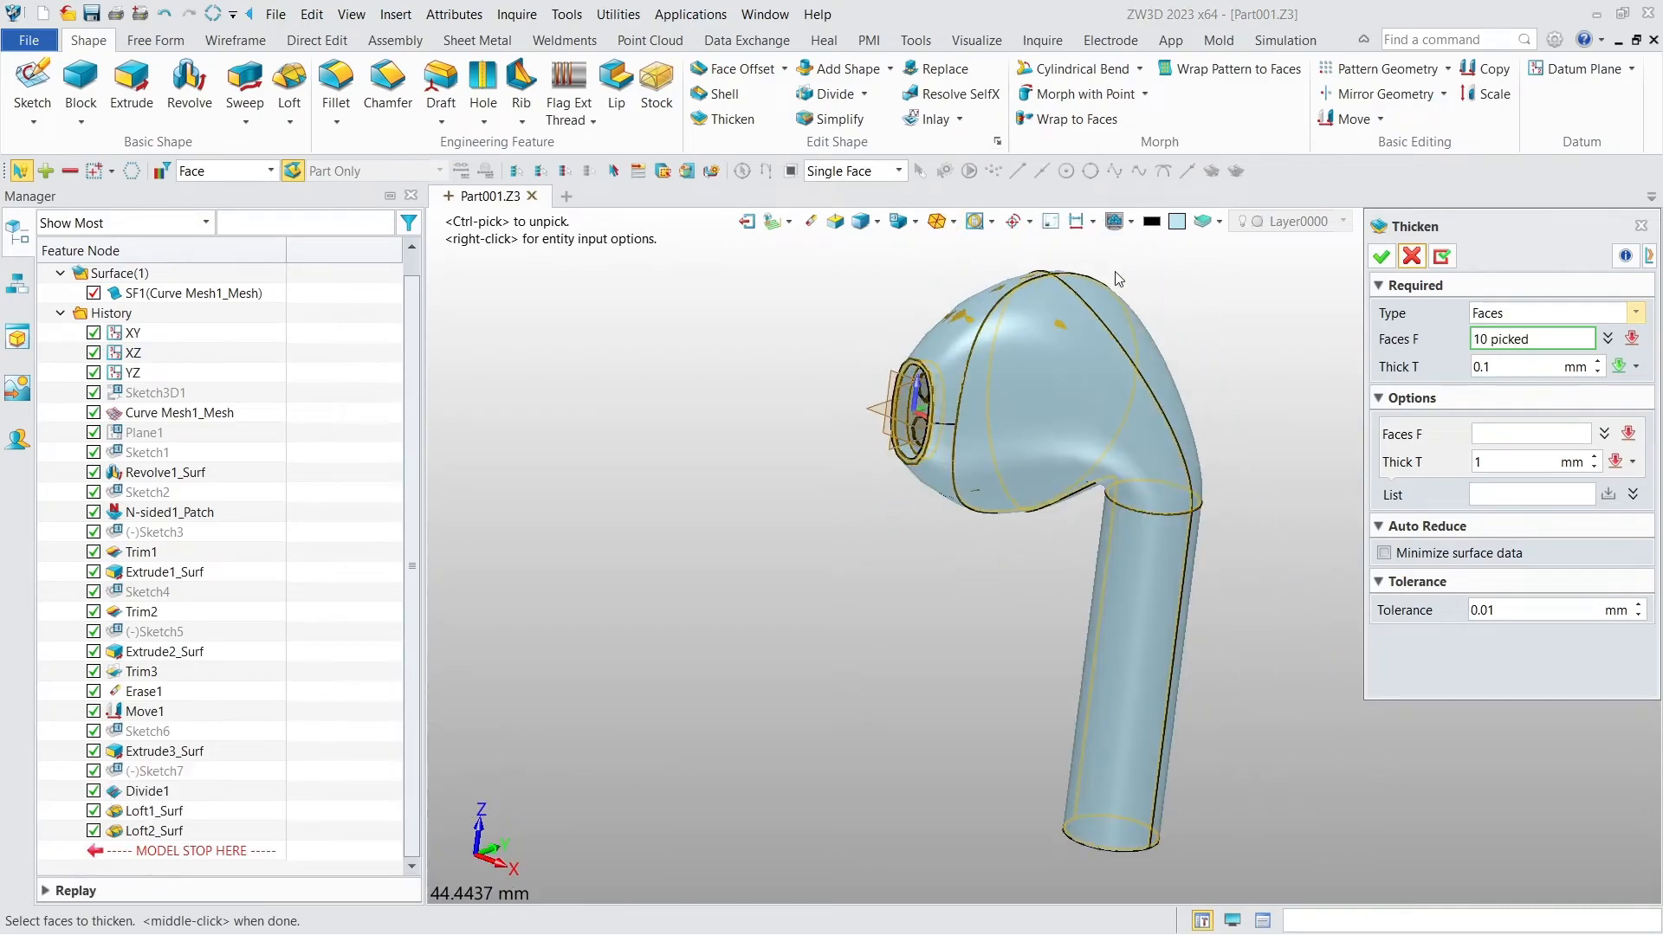
pyautogui.click(1380, 258)
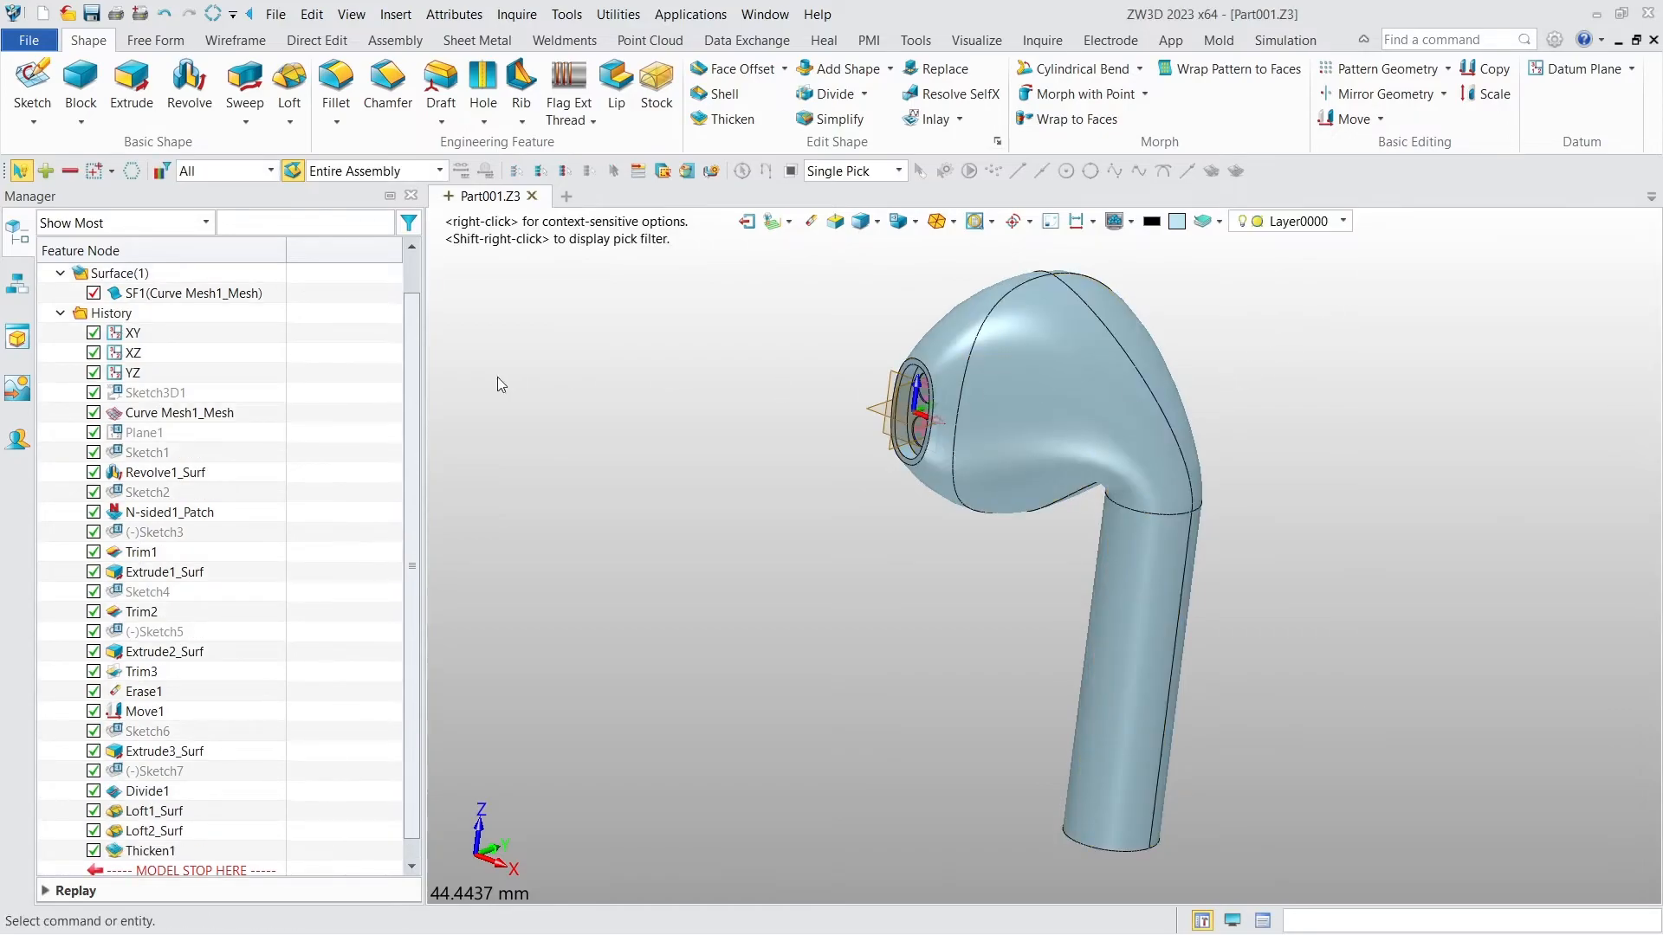
# Erase the original surface body, keeping only the thickened solid
pyautogui.scroll(1, 364, 360)
pyautogui.rightClick(149, 332)
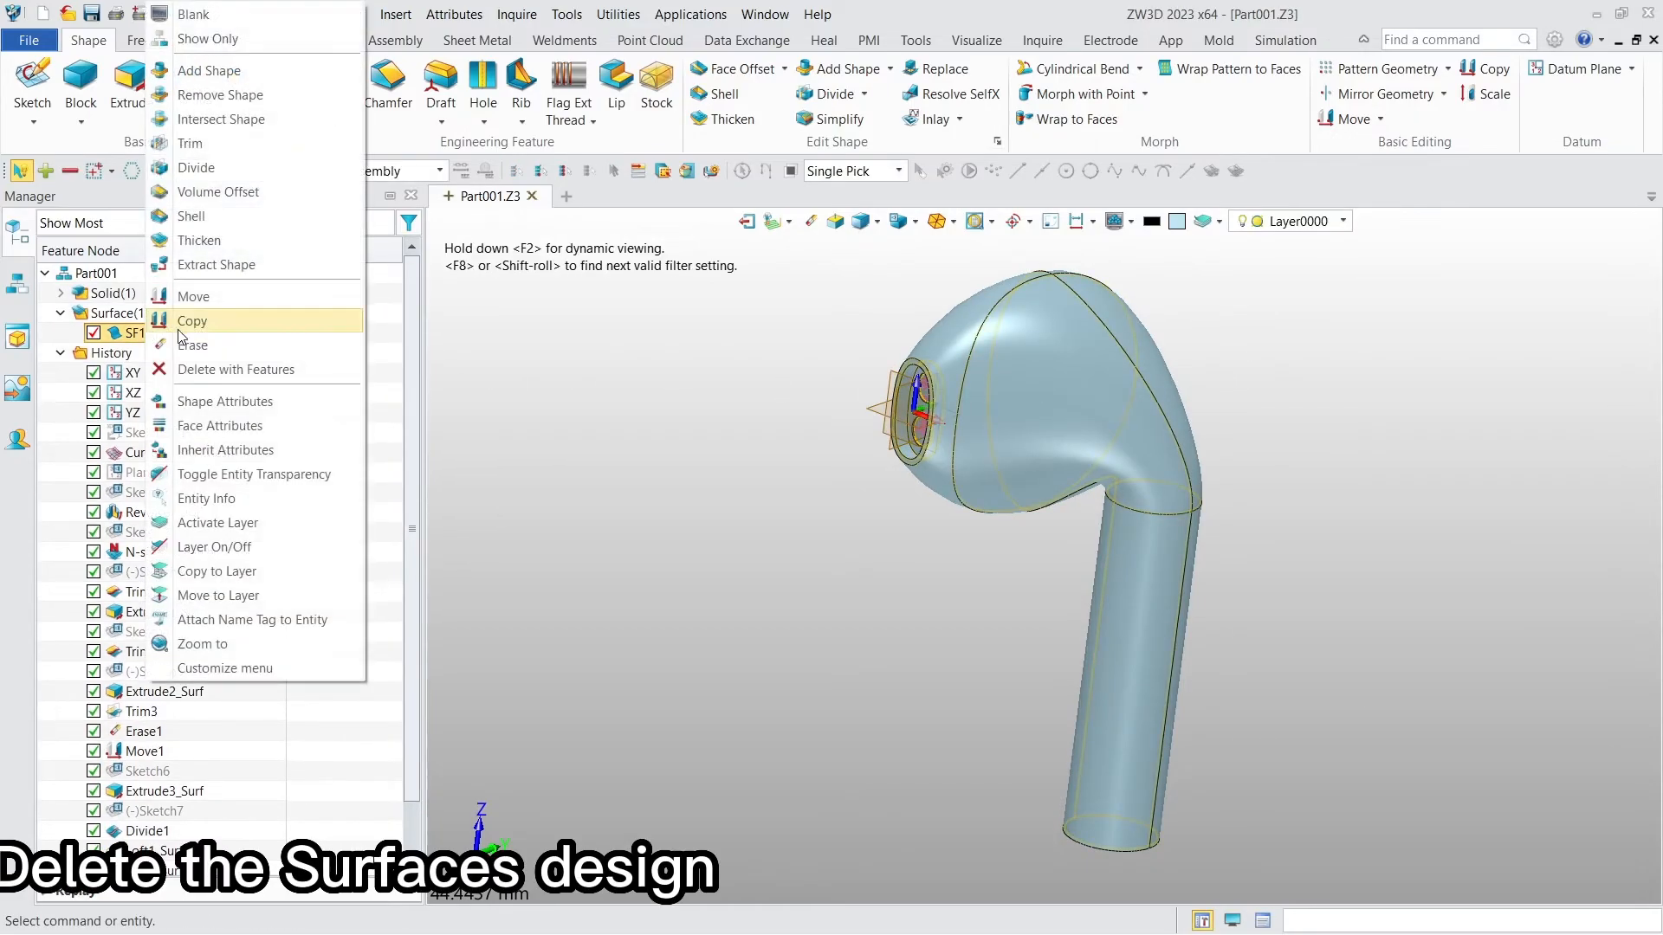
pyautogui.click(193, 345)
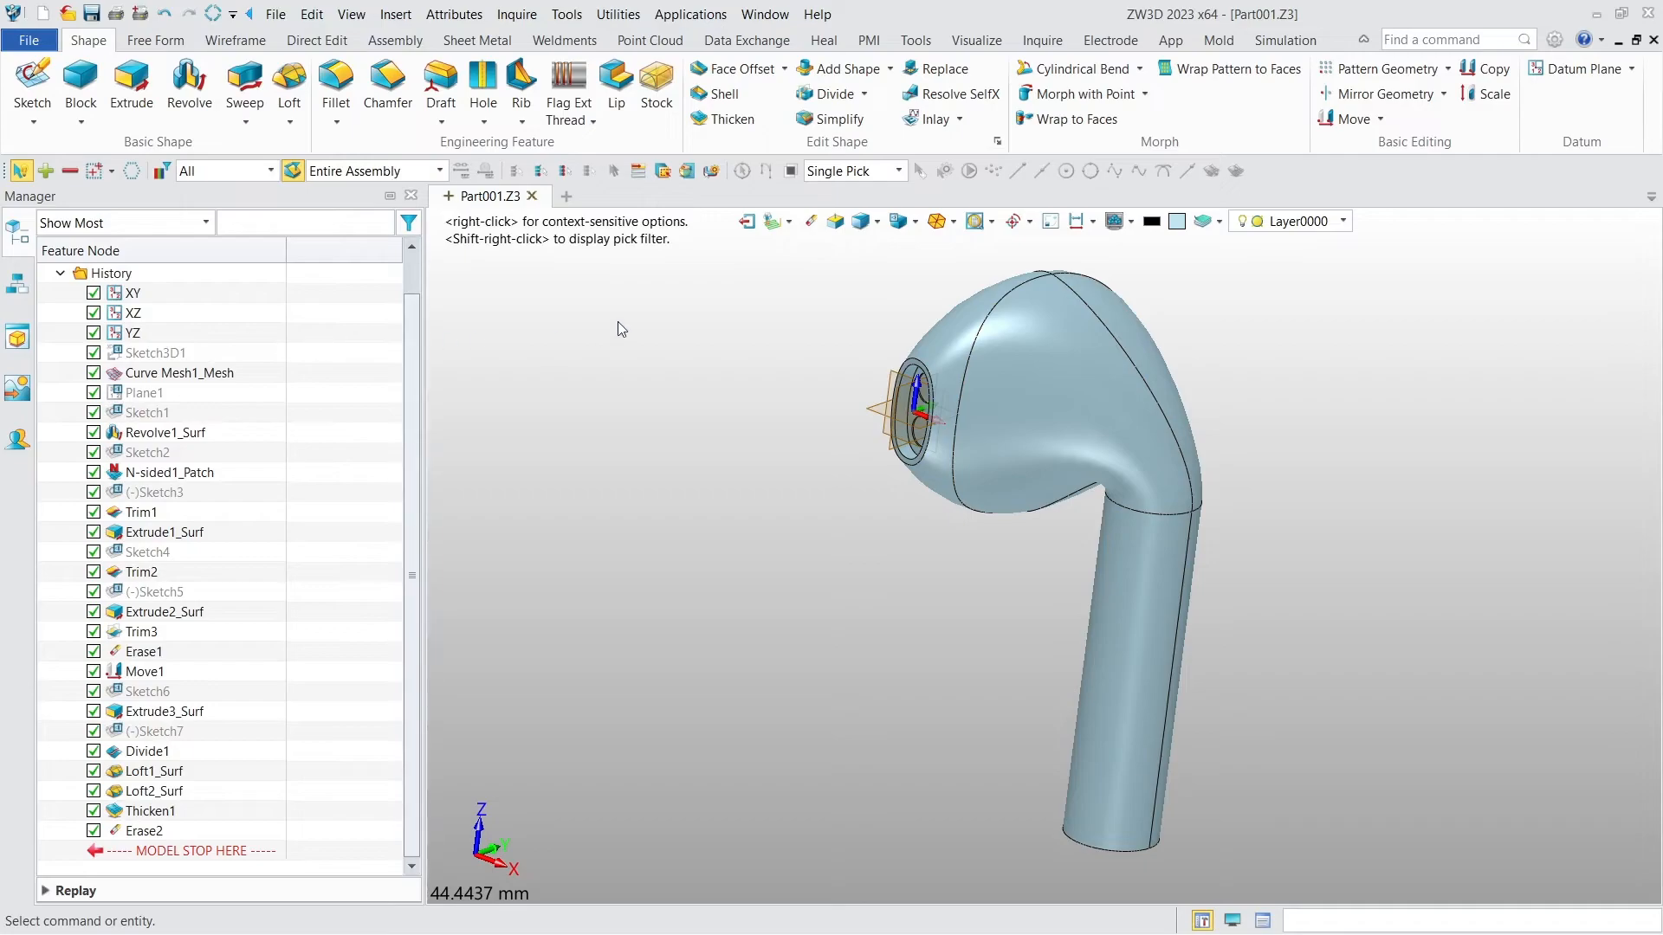
# Inspect the part's hollow interior with a horizontal section plane lowered to an offset of about 4.8 mm, and discard the section
pyautogui.click(1044, 42)
pyautogui.click(1245, 119)
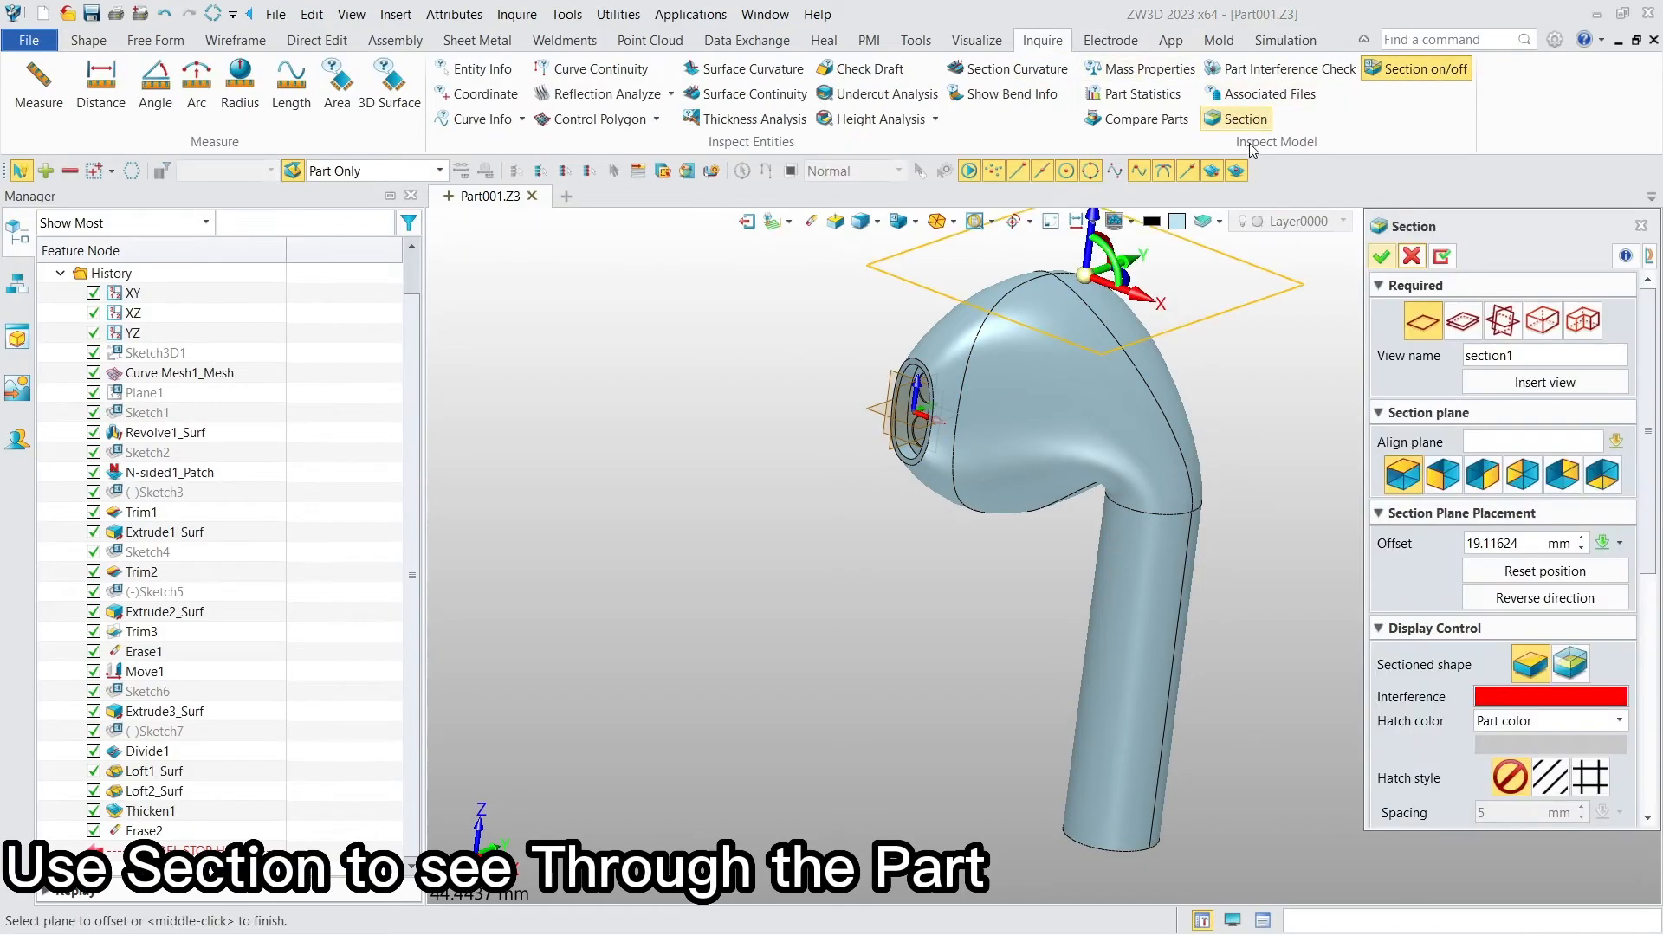
pyautogui.moveTo(1090, 255); pyautogui.dragTo(1146, 461)
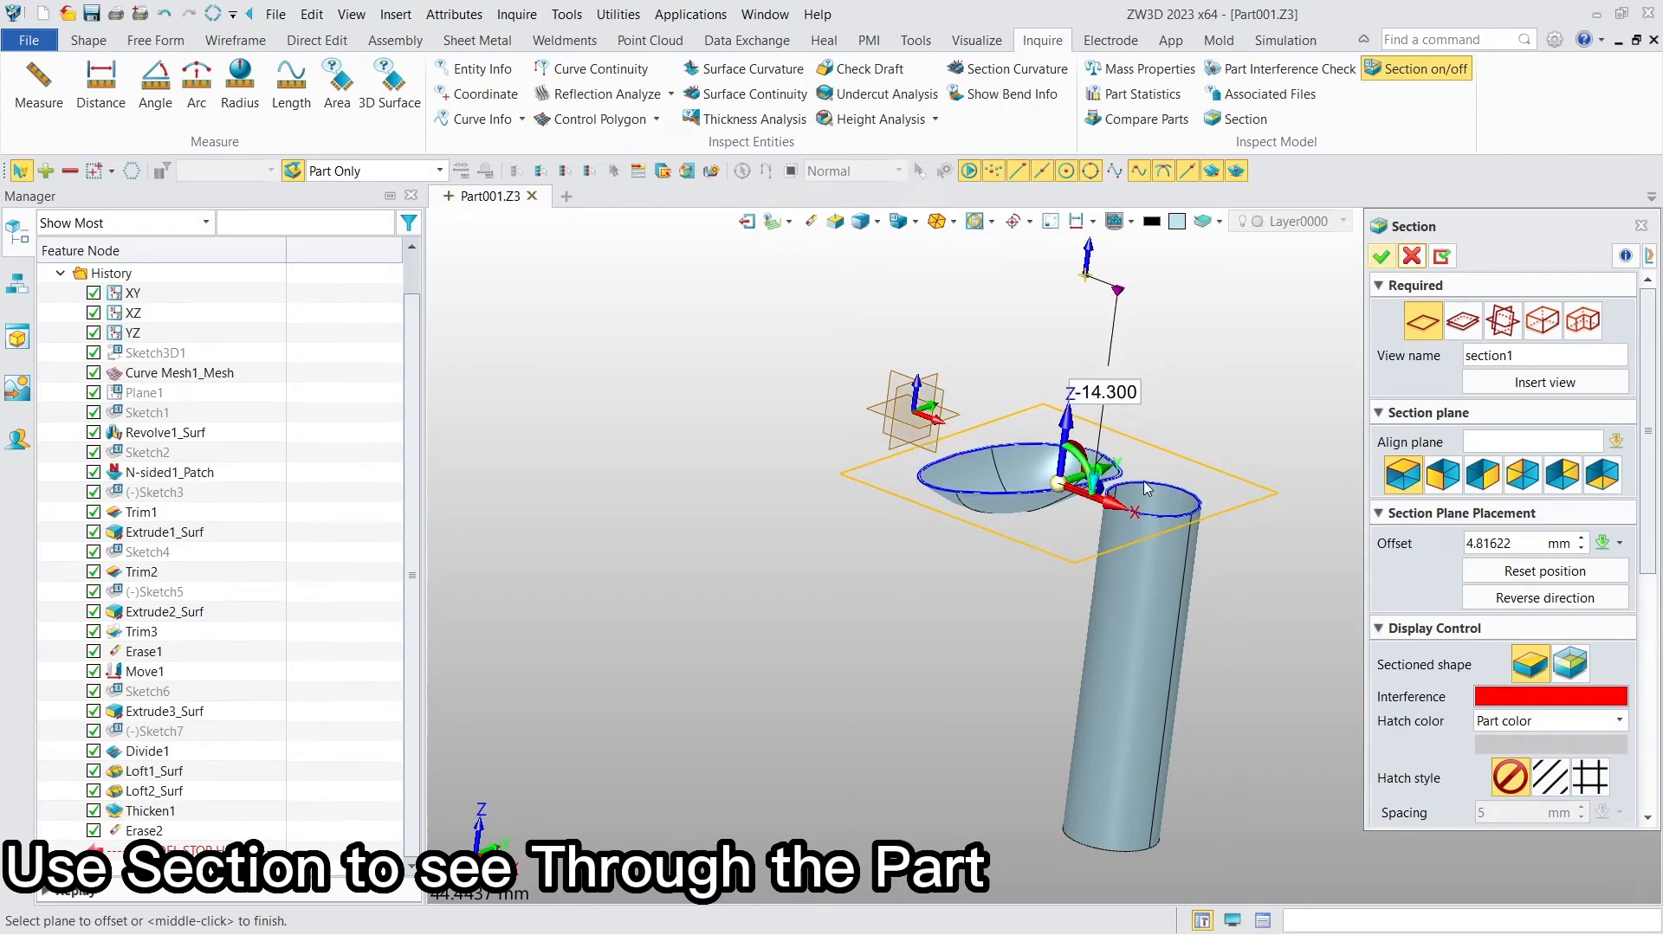
pyautogui.moveTo(1161, 414); pyautogui.dragTo(1158, 513, button='right')
pyautogui.click(1412, 256)
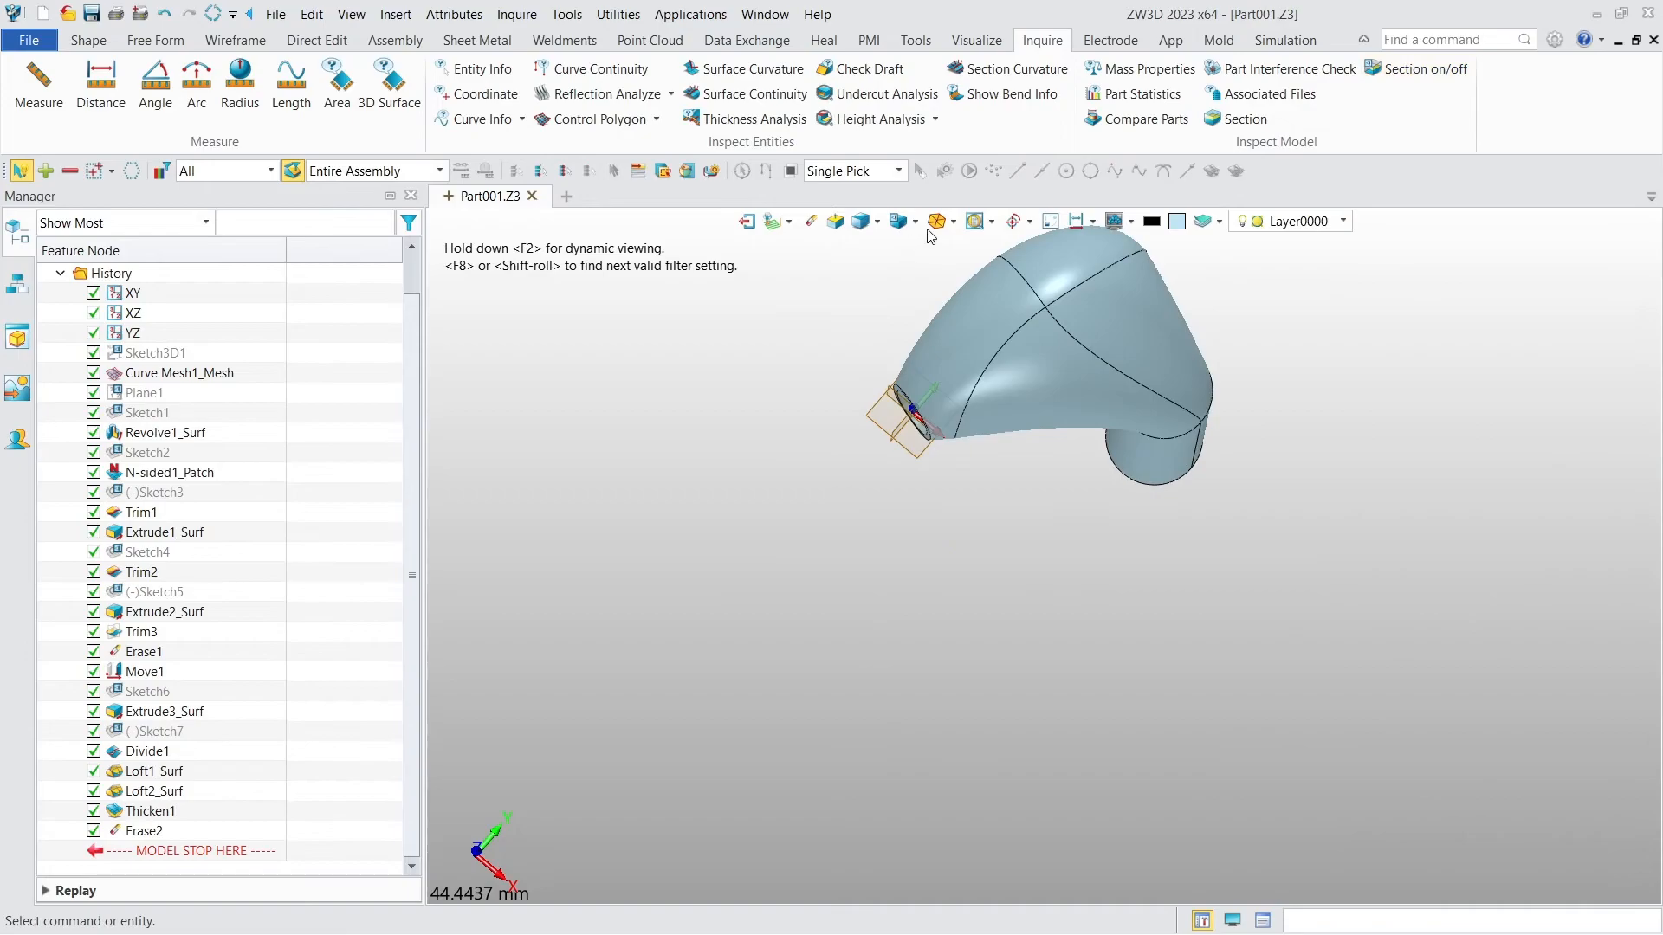
# Select all faces of the part for a Metal texture with the Silver preset
pyautogui.click(939, 223)
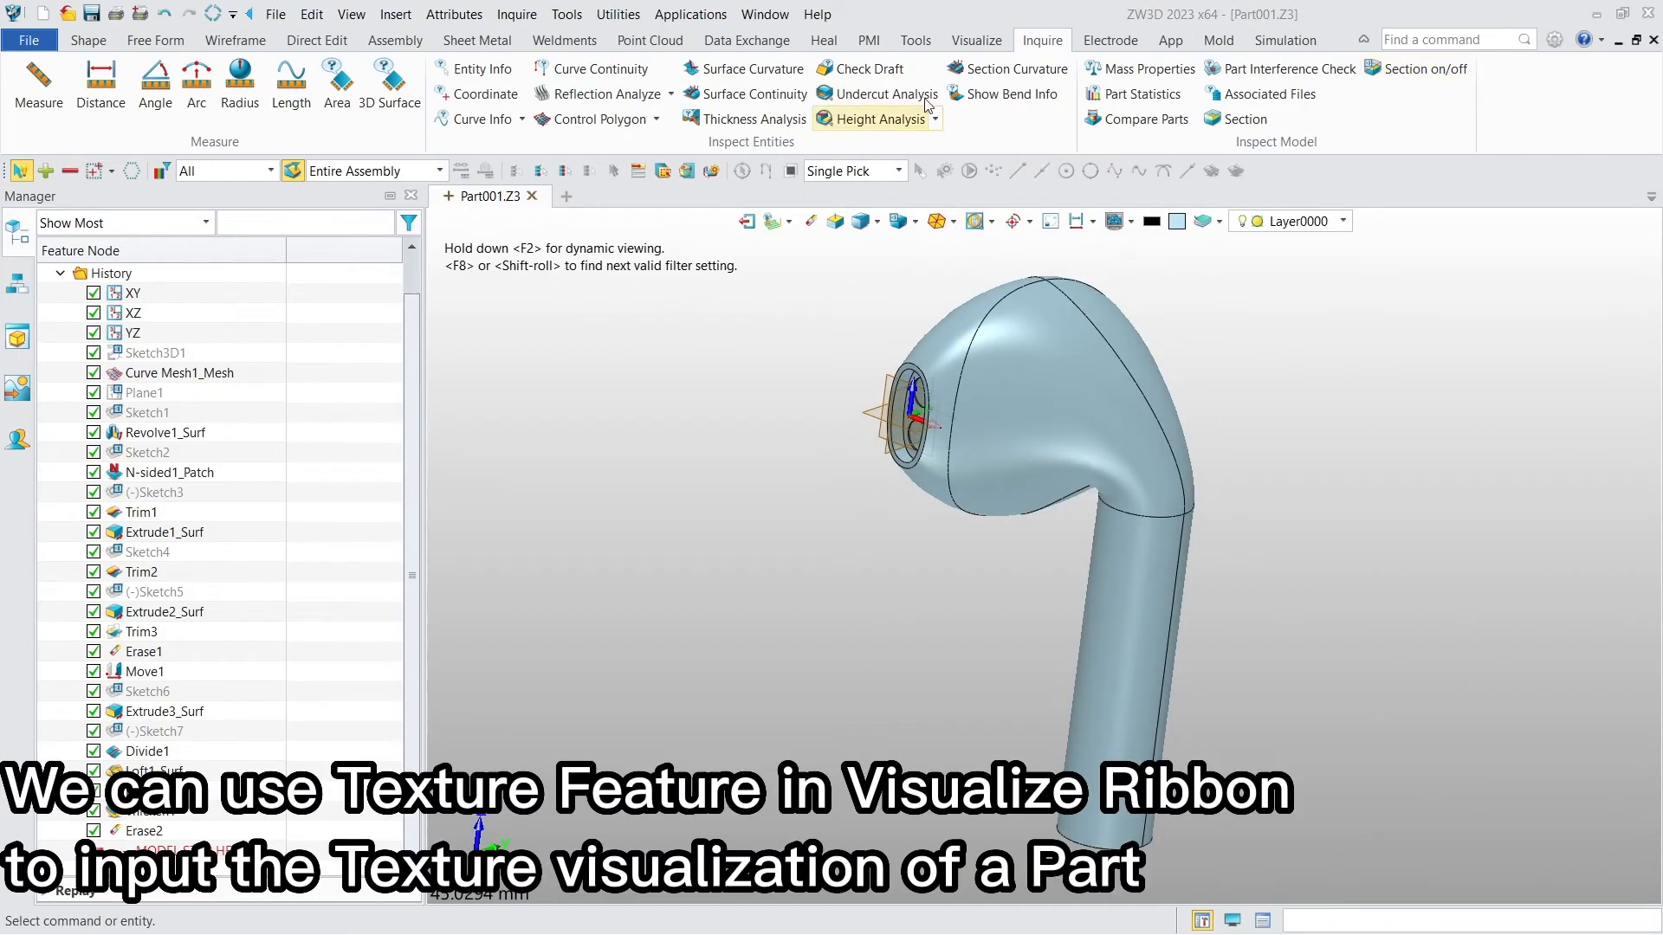
pyautogui.click(964, 42)
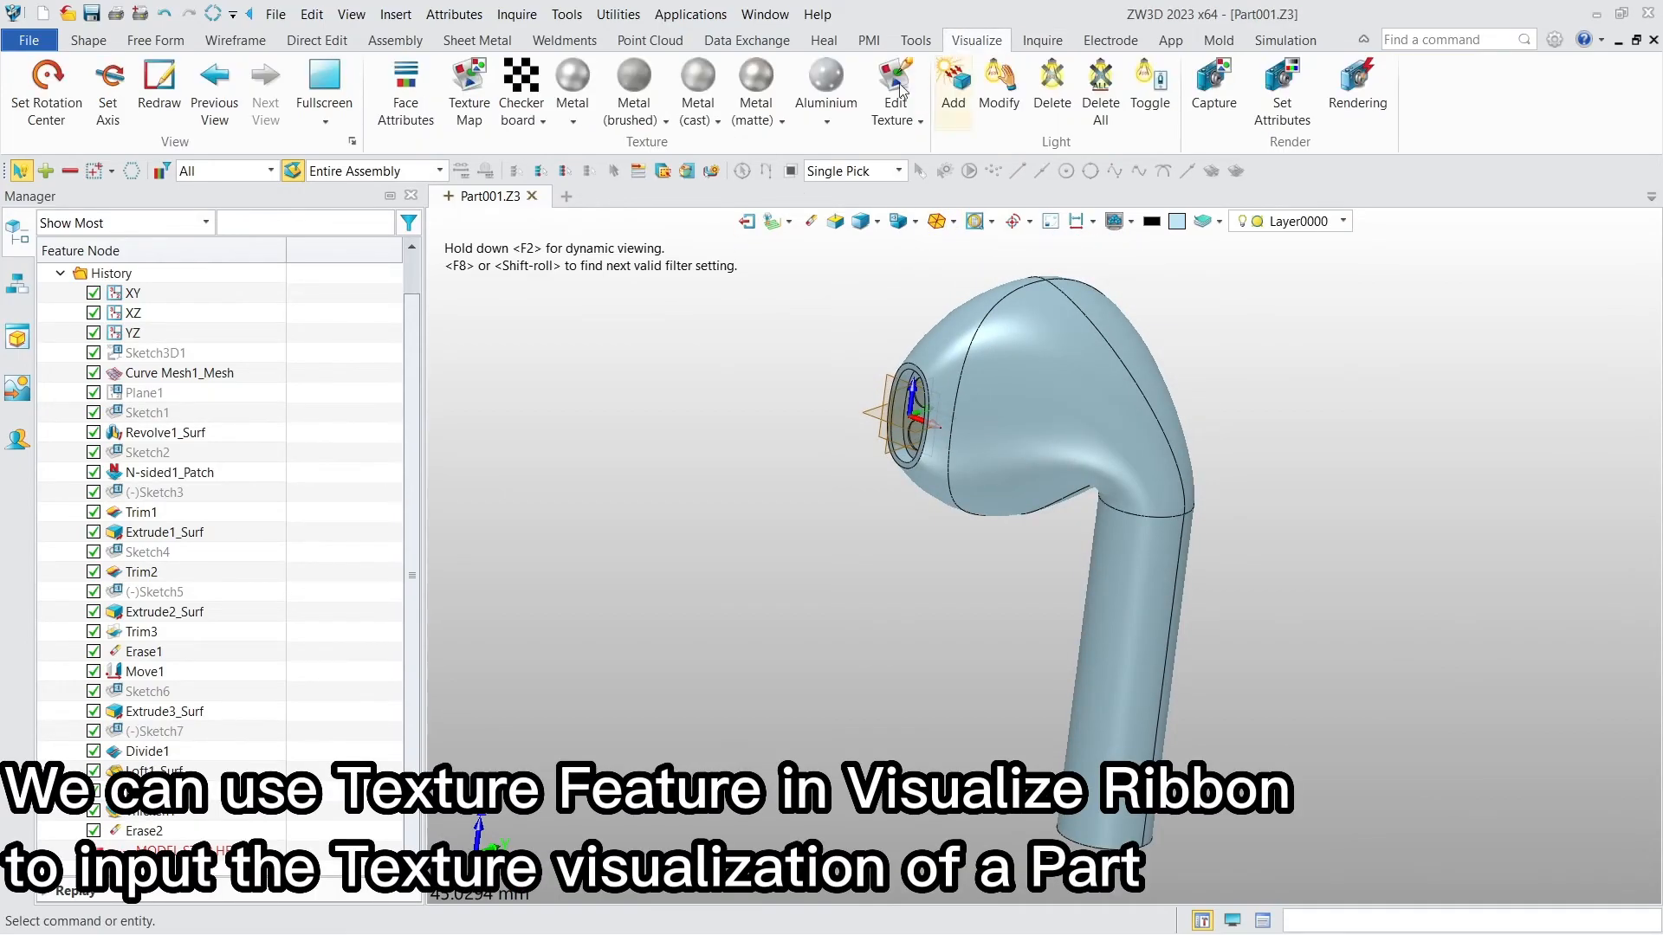
pyautogui.click(581, 87)
pyautogui.click(1637, 372)
pyautogui.click(1477, 514)
pyautogui.rightClick(877, 626)
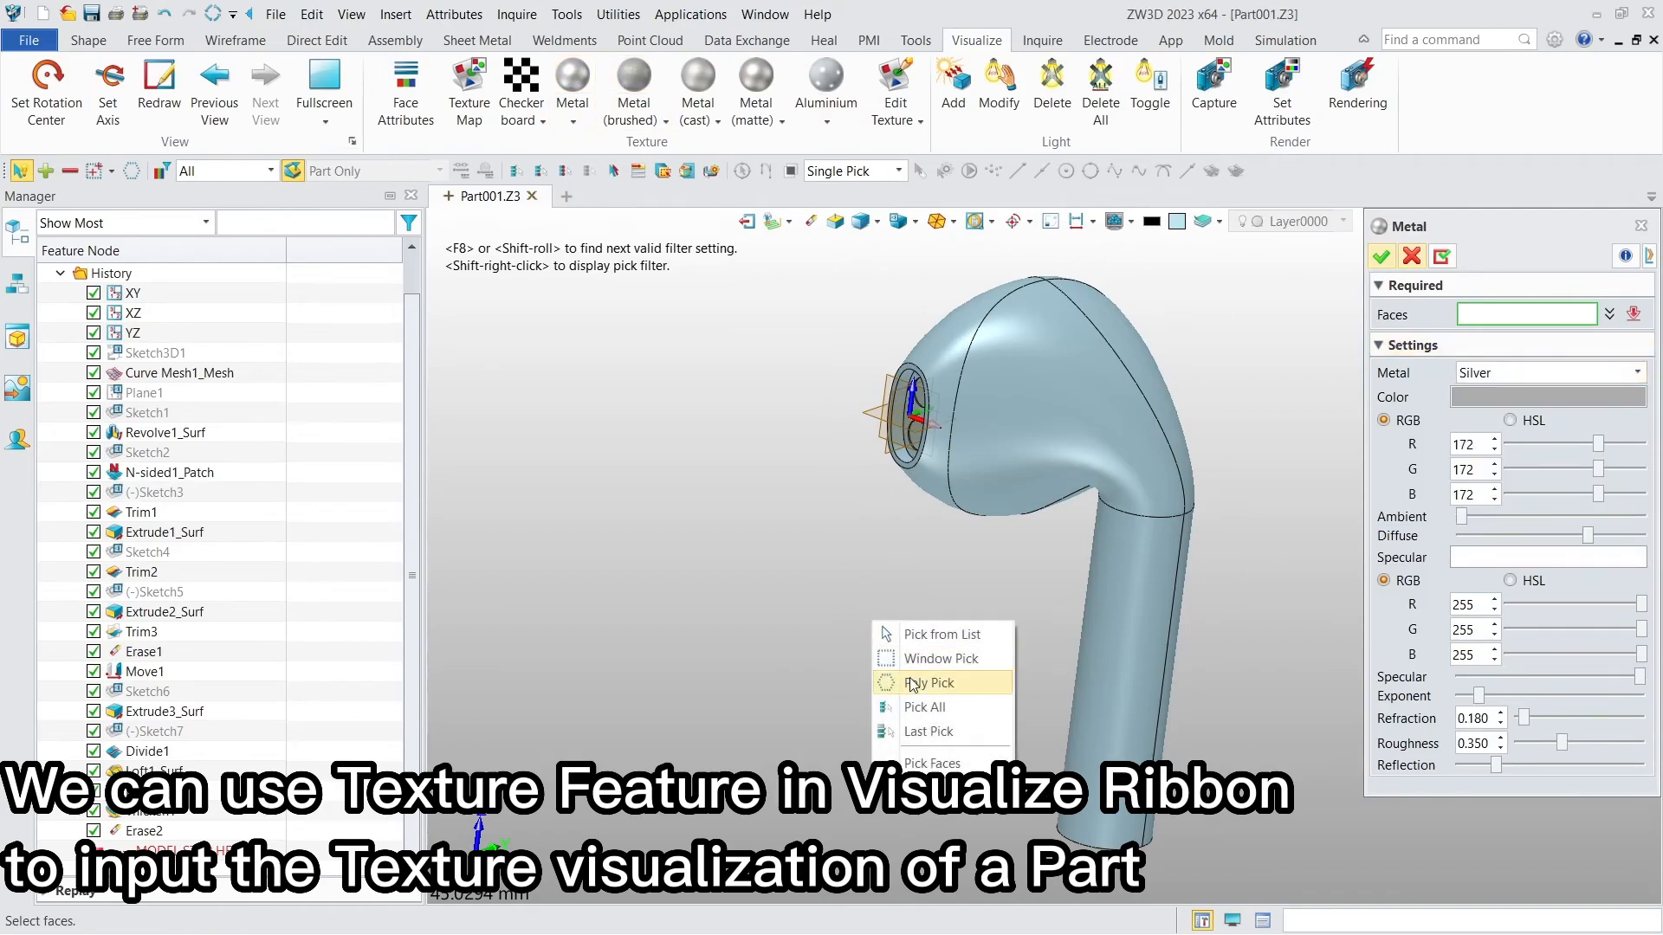
pyautogui.click(917, 708)
# Set the metal texture's refraction to 6.000, roughness to 0.050 and reflection to 50, and apply it
pyautogui.moveTo(1525, 718); pyautogui.dragTo(1657, 720)
pyautogui.moveTo(1568, 750); pyautogui.dragTo(1530, 750)
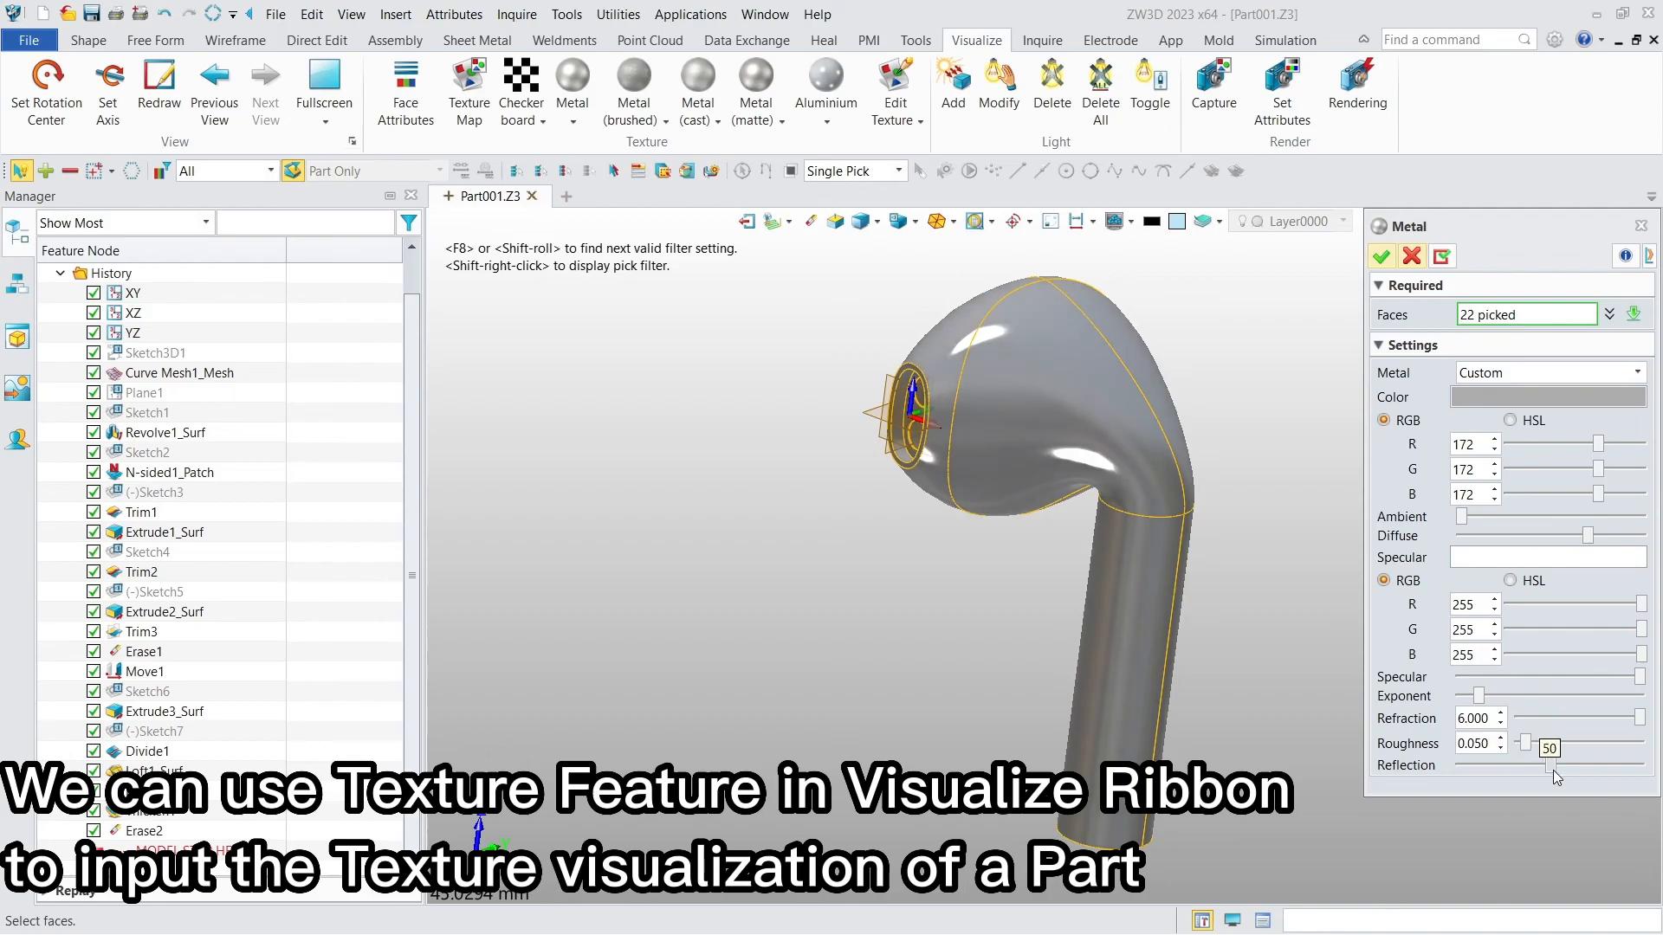
pyautogui.click(1382, 256)
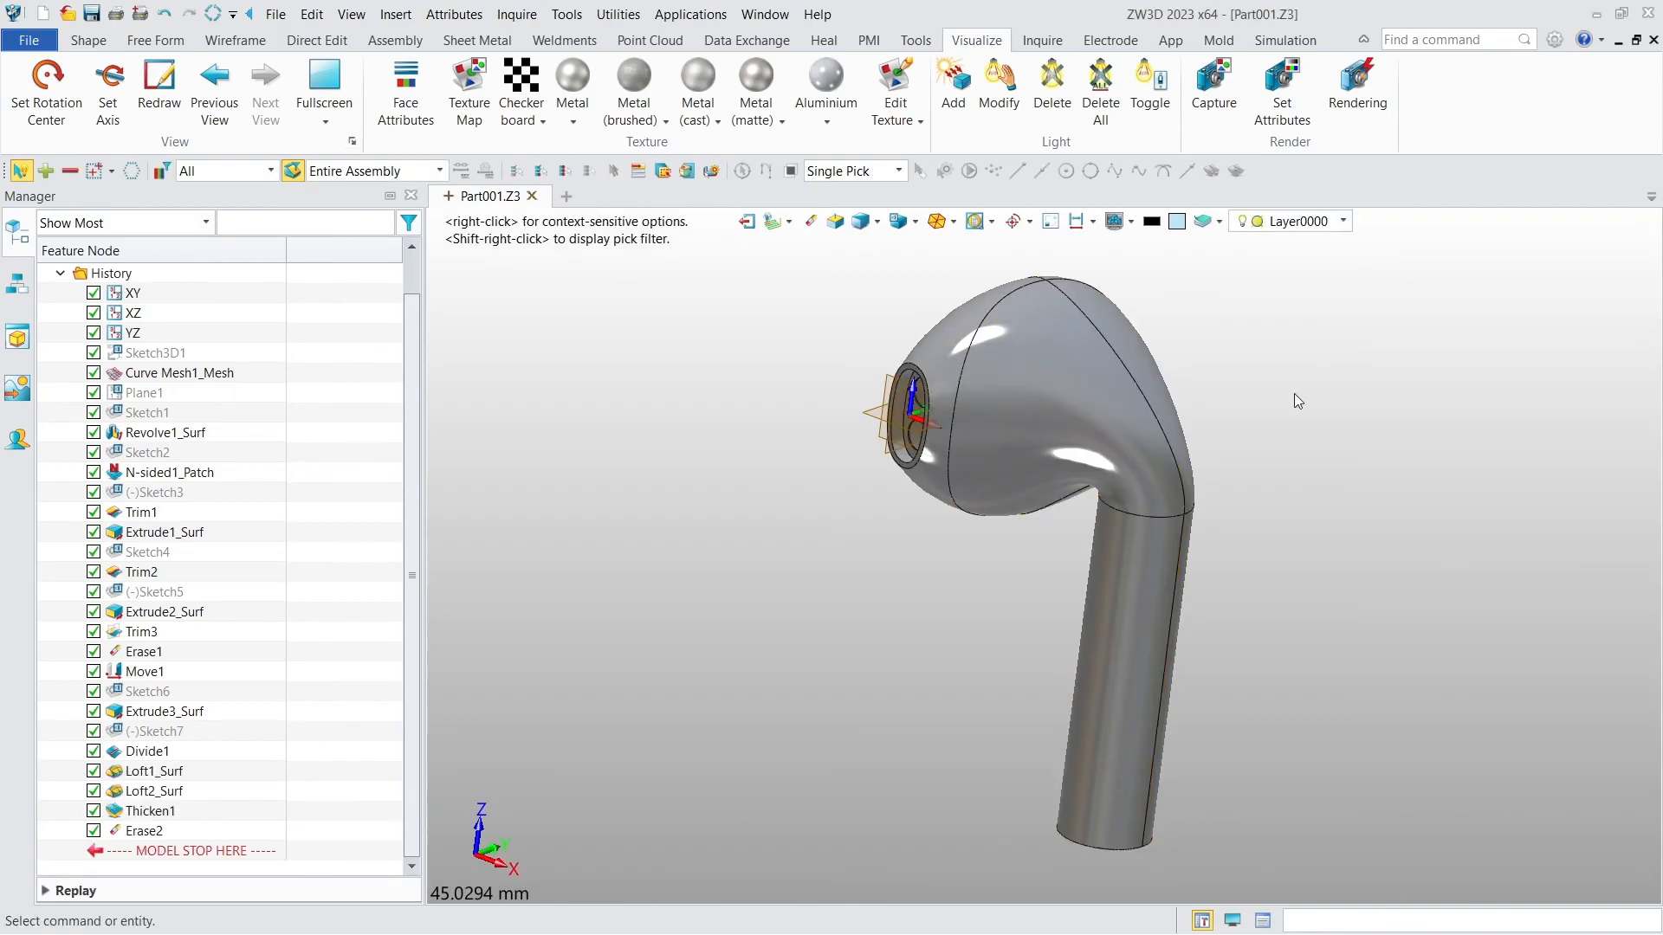